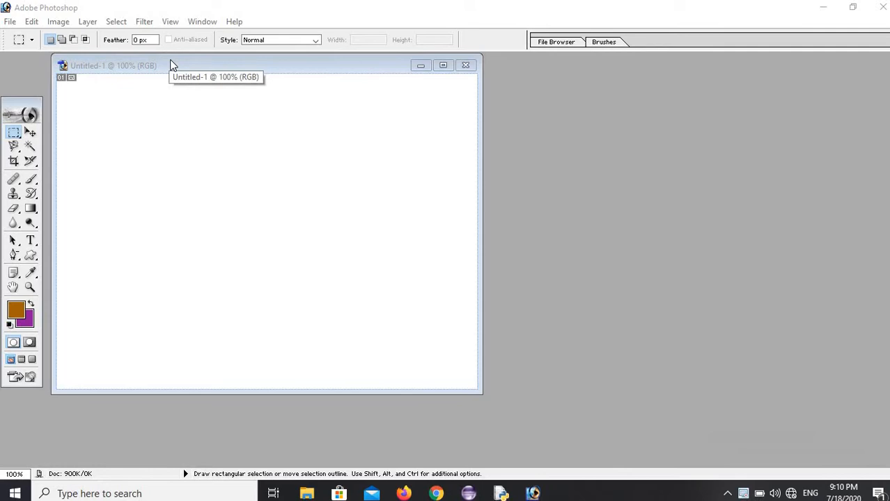
Open image1 from the sample pictures folder
click(12, 22)
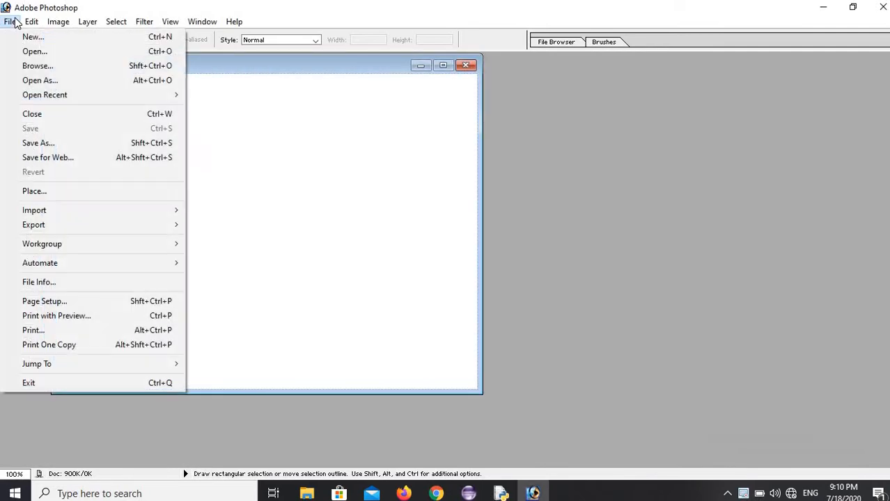
click(32, 53)
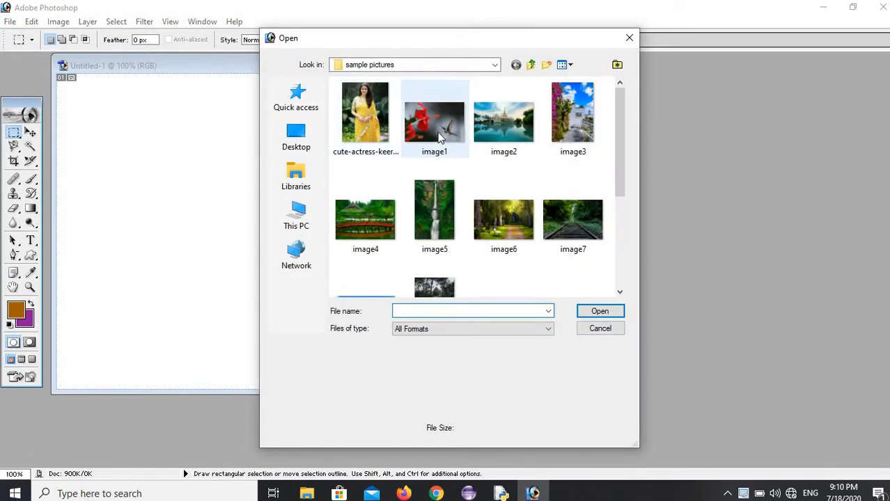
click(439, 137)
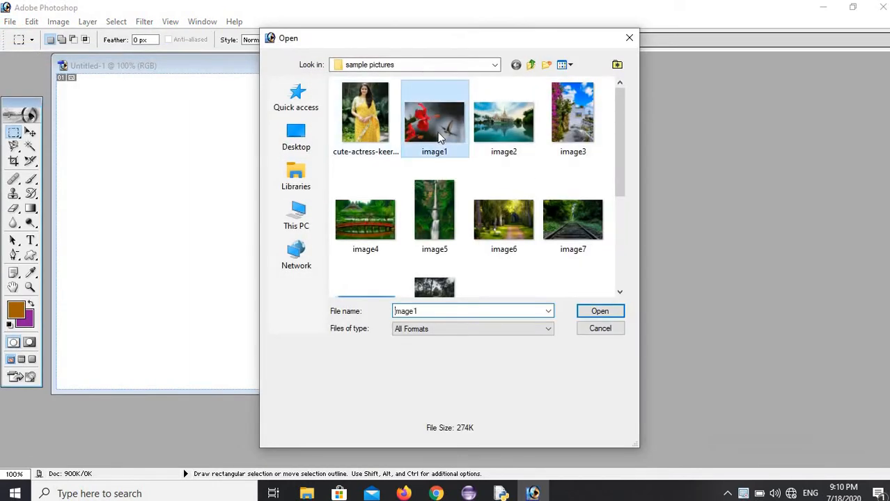
click(597, 313)
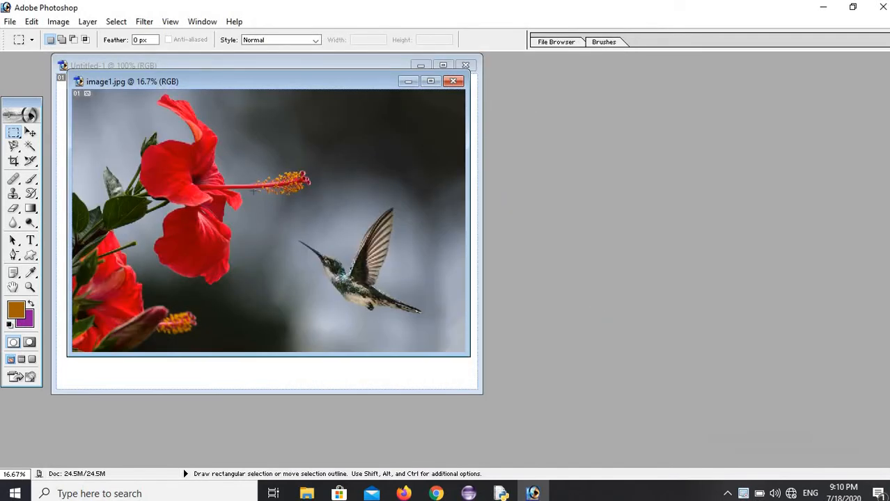
Duplicate image1.jpg under the suggested name and move the copy's window clear of the original
right_click(218, 82)
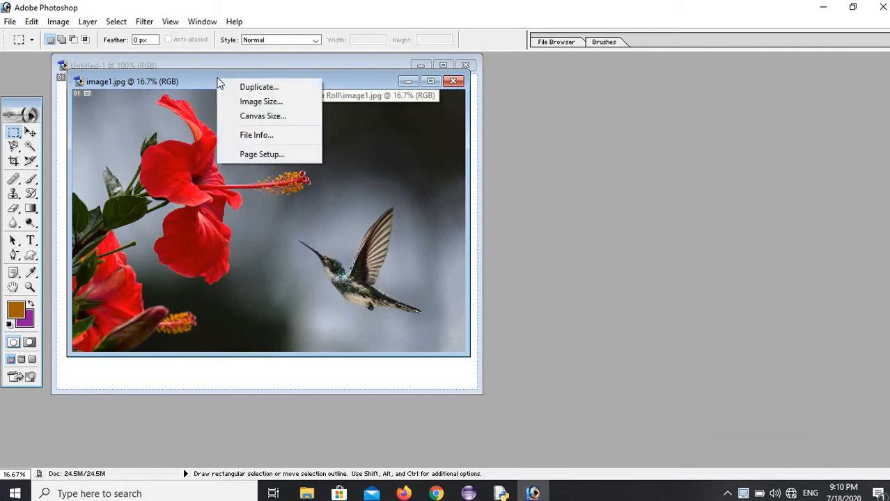
click(261, 85)
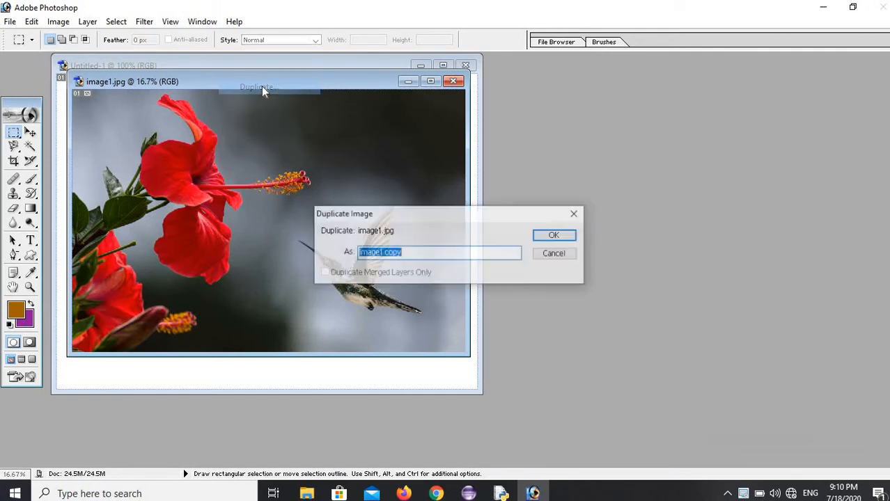
click(552, 237)
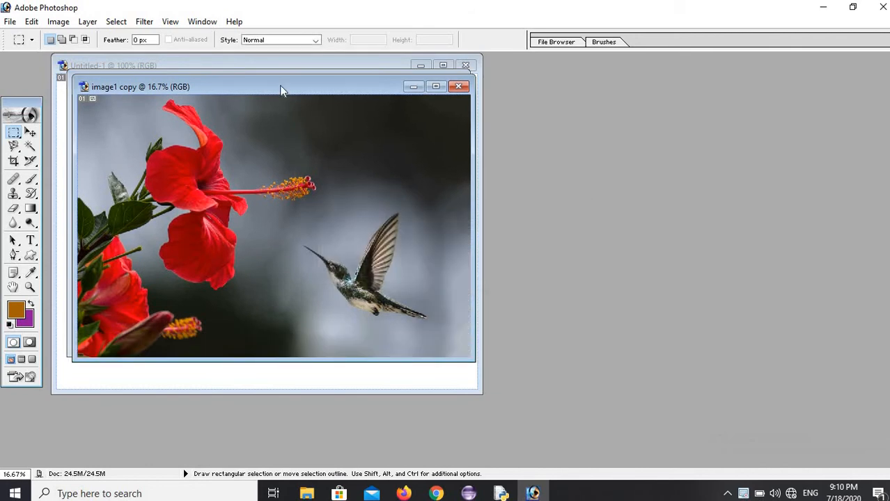
drag(274, 81, 636, 170)
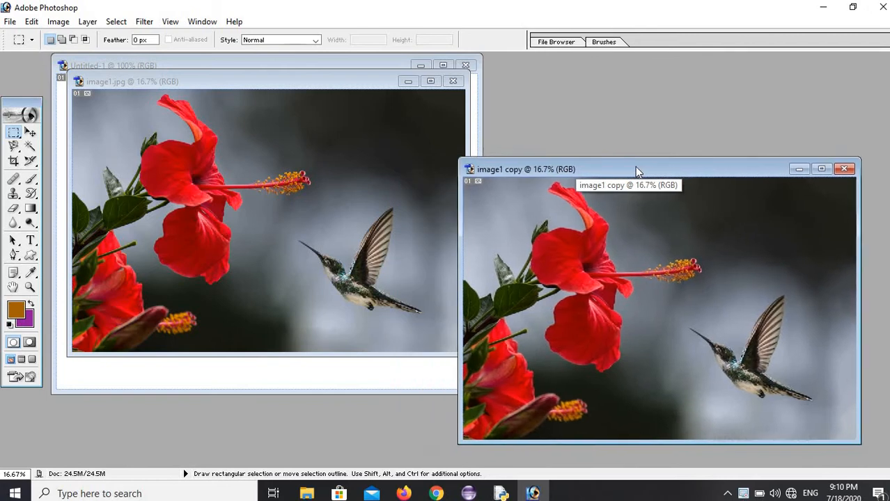
Close the original image1.jpg and place the copy's window beside the blank Untitled-1 document
click(453, 83)
click(453, 82)
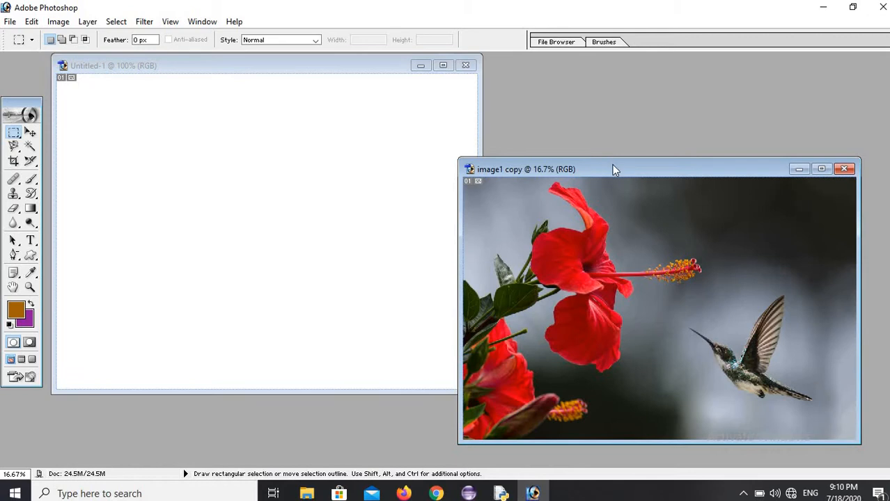
drag(612, 168, 627, 128)
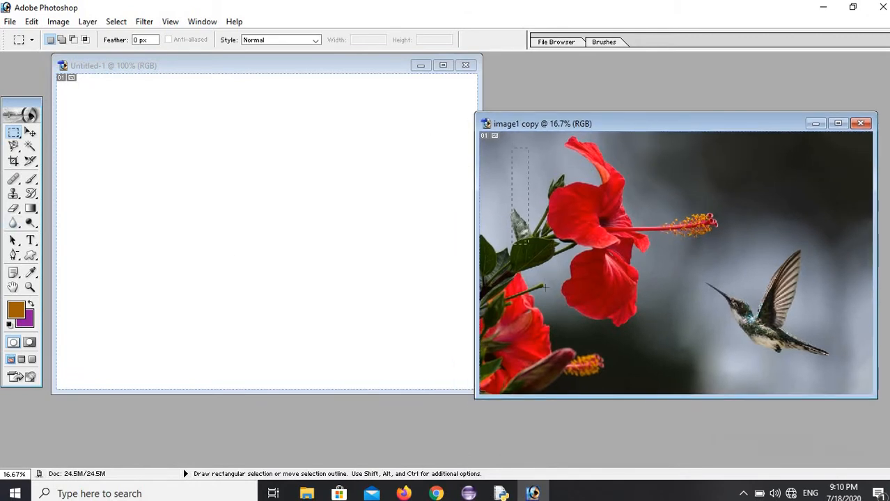
Select a rectangle around the flower and hummingbird in the image copy and move it into Untitled-1 with the Move tool
drag(544, 287, 815, 357)
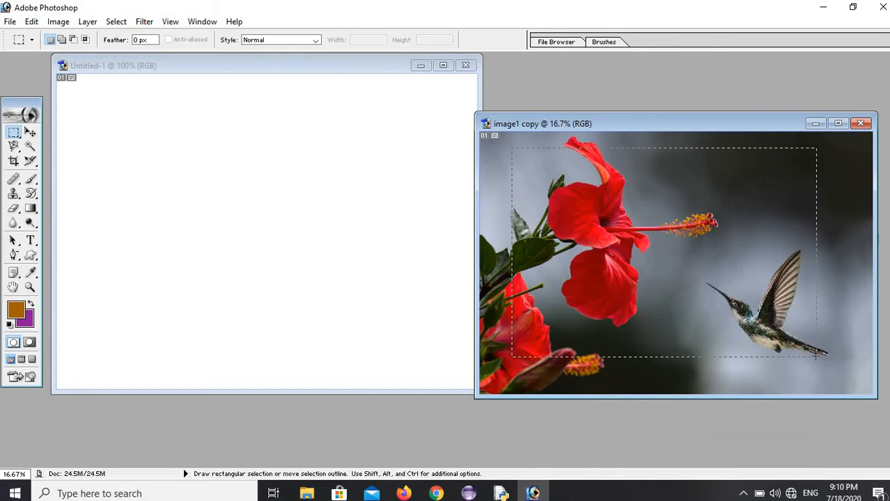
click(37, 132)
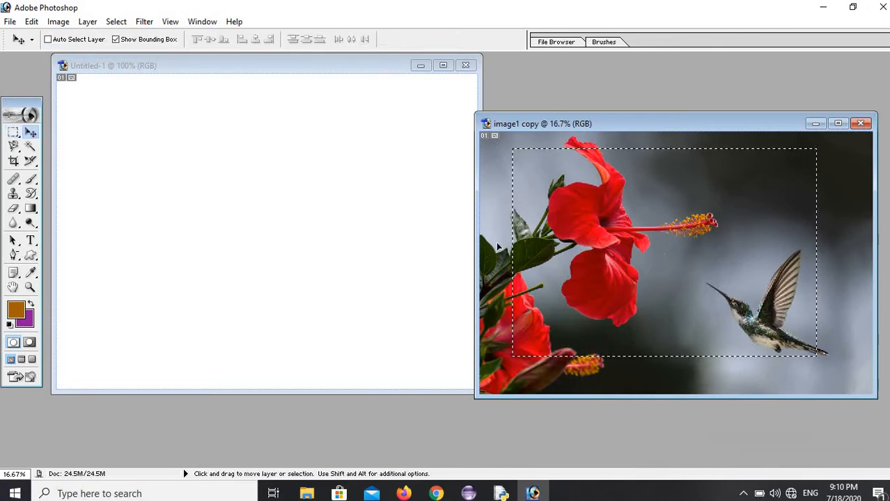
drag(497, 247, 294, 256)
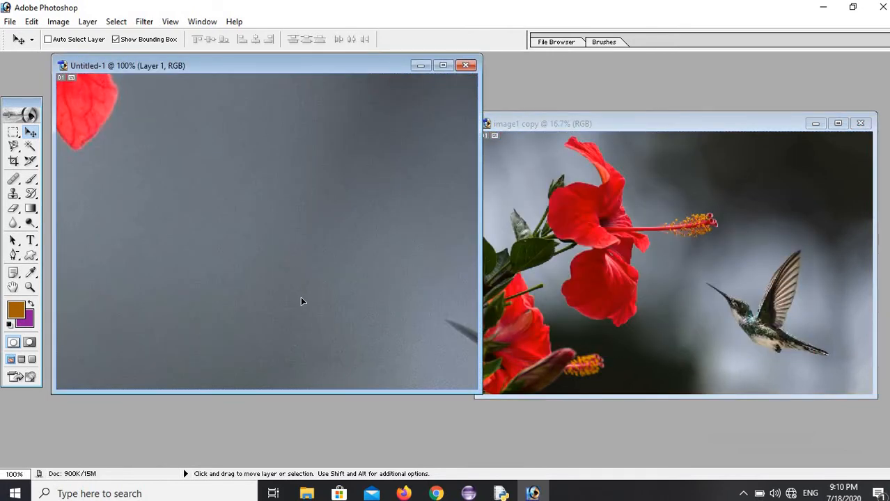
Reposition the oversized layer until its upper-left corner is on the canvas, and scale it from that corner to about 91%
drag(302, 302, 306, 306)
drag(214, 223, 310, 289)
drag(167, 175, 293, 241)
drag(102, 129, 330, 299)
drag(184, 153, 389, 322)
drag(193, 148, 315, 290)
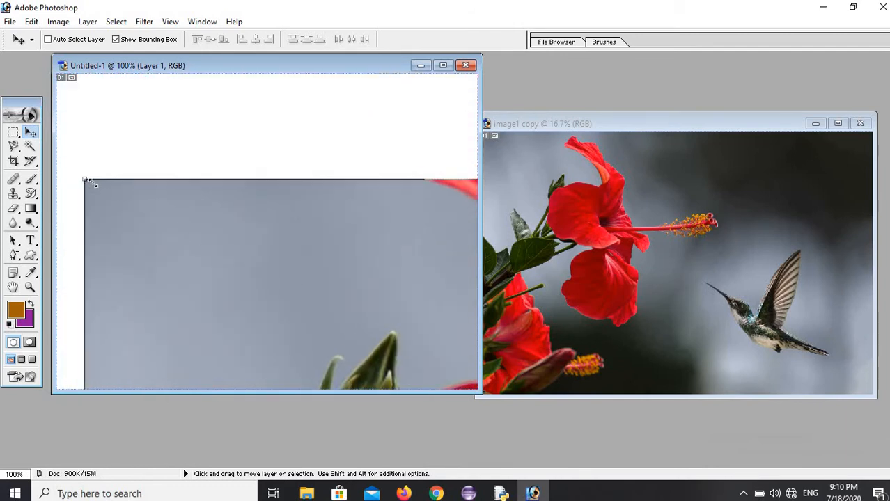
drag(79, 175, 236, 286)
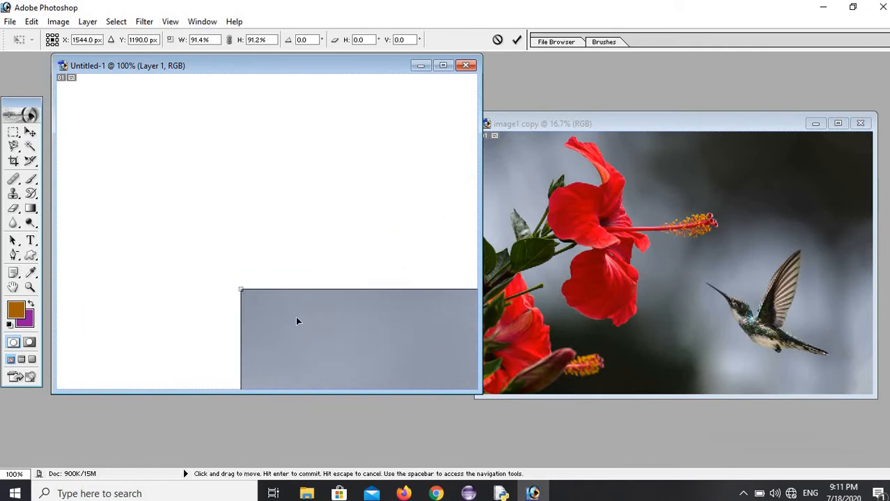
Shrink the layer further to about 62% width and 70% height, repositioning it to reach its upper-left corner and left edge
drag(296, 319, 115, 287)
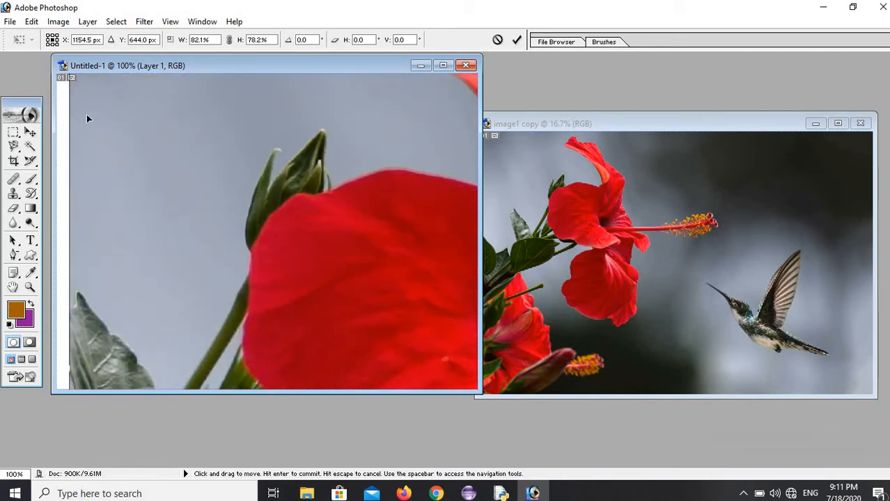
drag(87, 120, 82, 262)
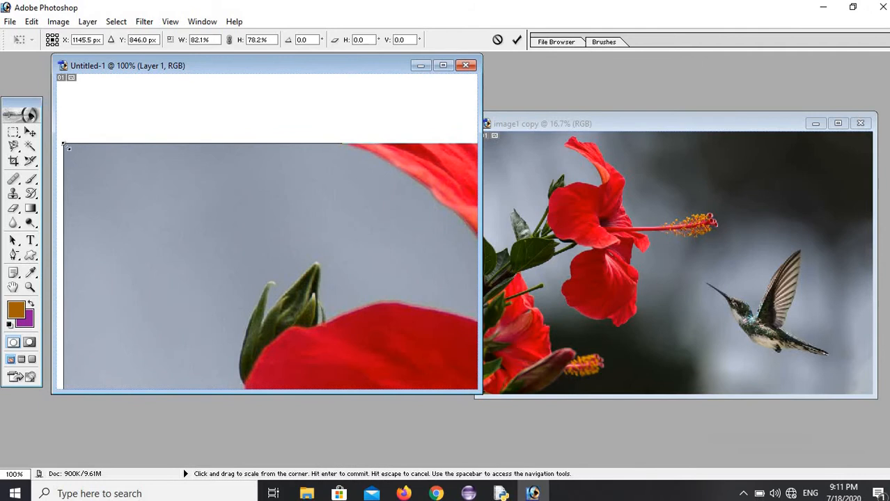
drag(68, 146, 247, 251)
drag(353, 311, 70, 80)
drag(145, 279, 206, 168)
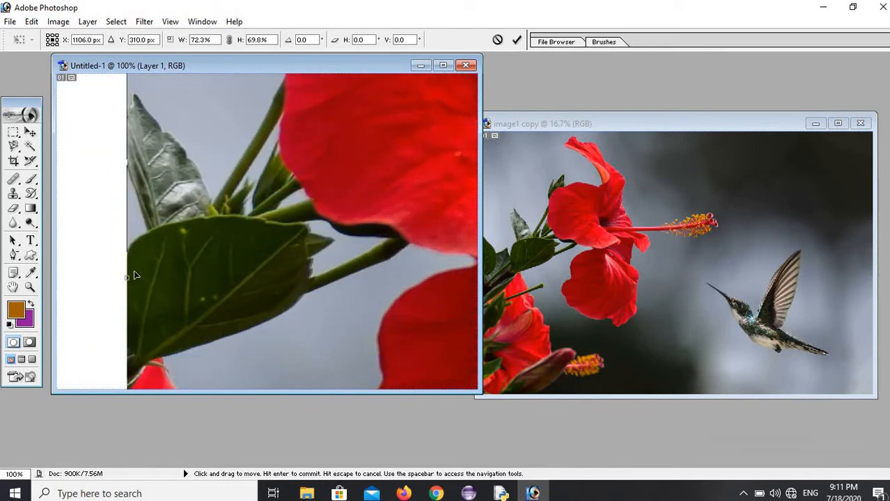
drag(161, 276, 198, 187)
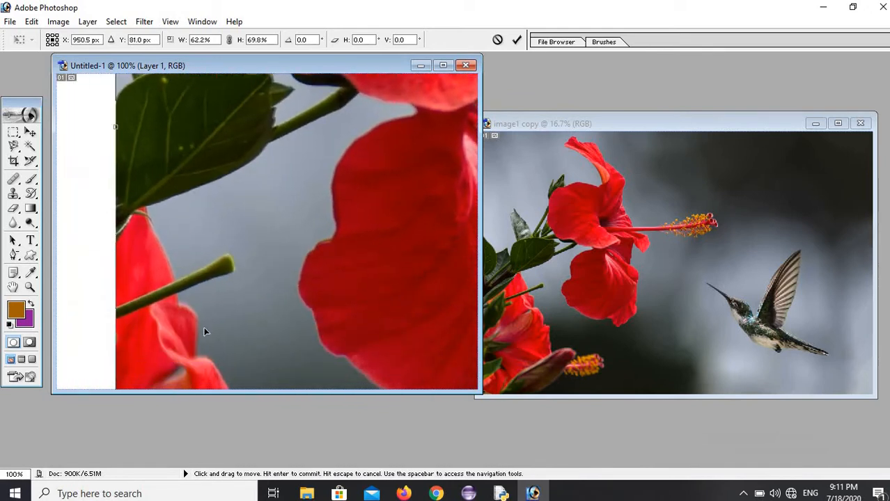
Scale the layer from its lower-left corner to about 50% width and 39% height, repositioning it on the canvas
drag(204, 328, 174, 213)
drag(147, 334, 170, 214)
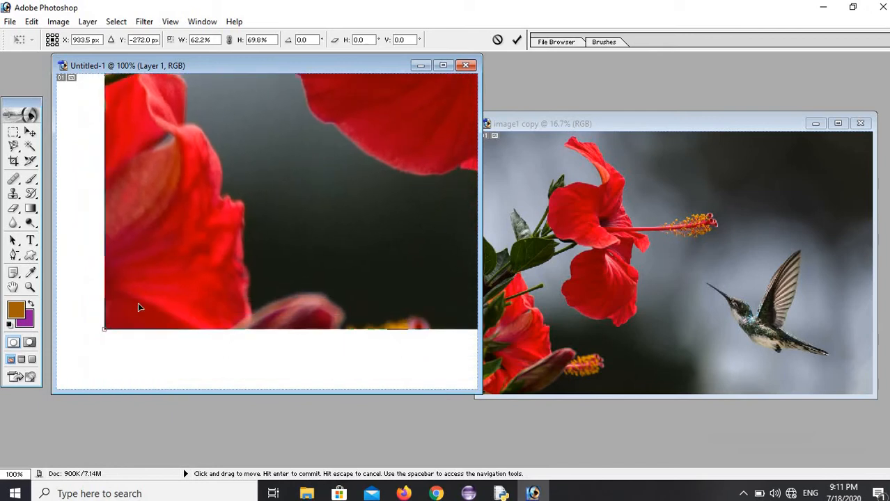
drag(103, 330, 346, 141)
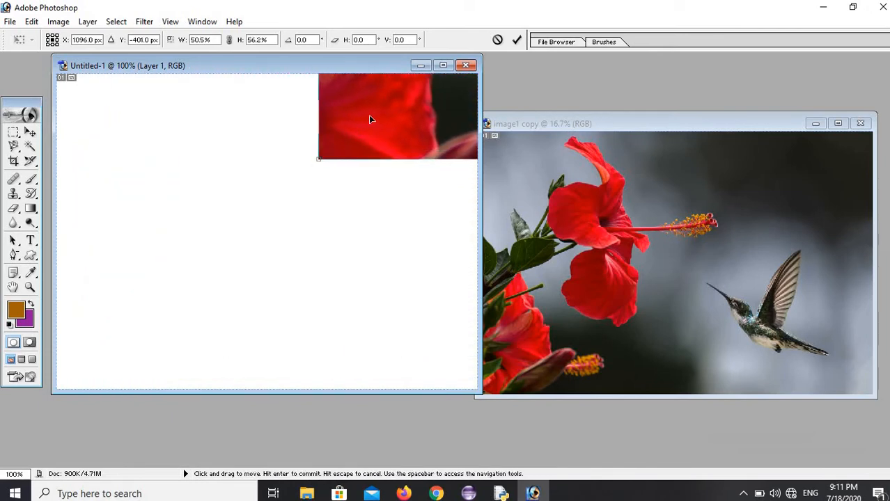
drag(267, 203, 89, 322)
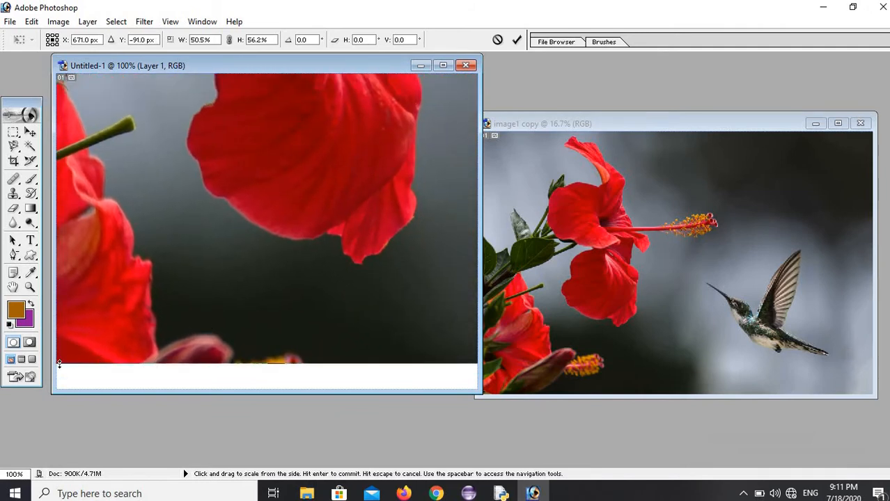
drag(59, 362, 197, 149)
drag(209, 119, 274, 229)
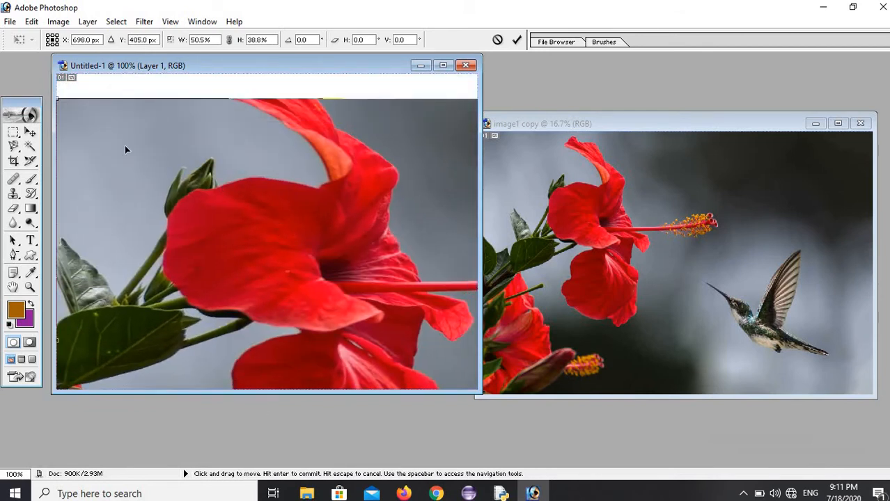
Reduce the layer to about 31% width and 27.5% height using its upper-left corner, top edge and right edge
drag(59, 112, 202, 209)
drag(371, 274, 171, 221)
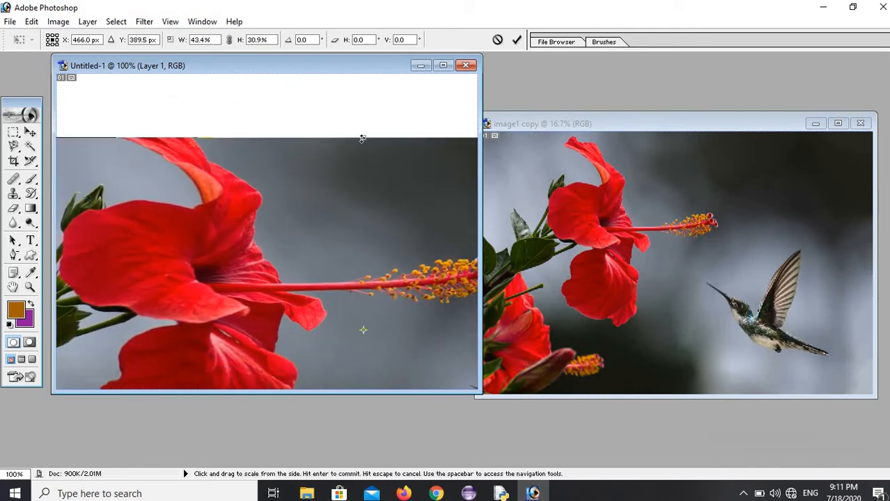
drag(362, 138, 357, 182)
drag(393, 245, 192, 191)
drag(337, 230, 91, 213)
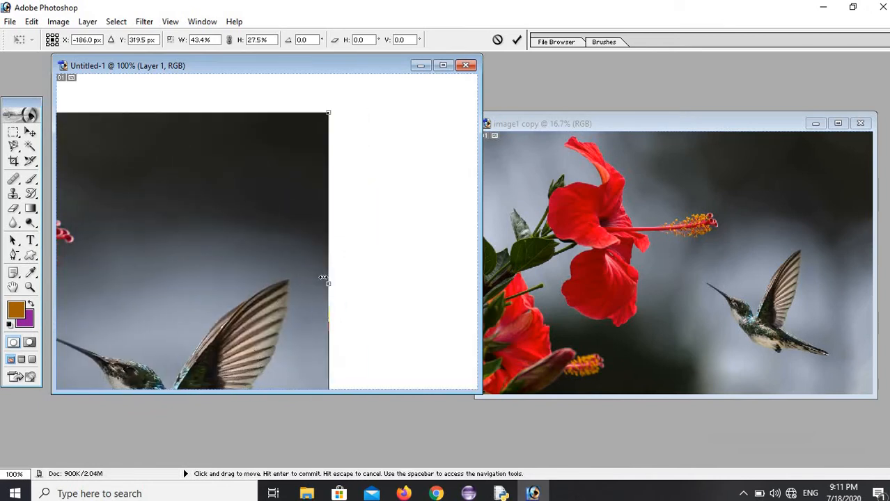
drag(330, 284, 344, 174)
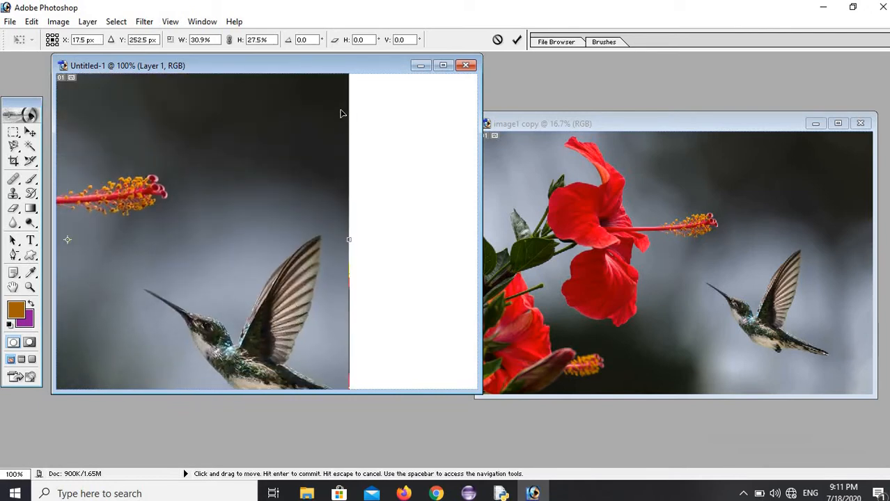
Scale the layer to about 21% in width and height, center it on the white canvas and apply the transformation
drag(342, 114, 165, 303)
drag(271, 213, 376, 141)
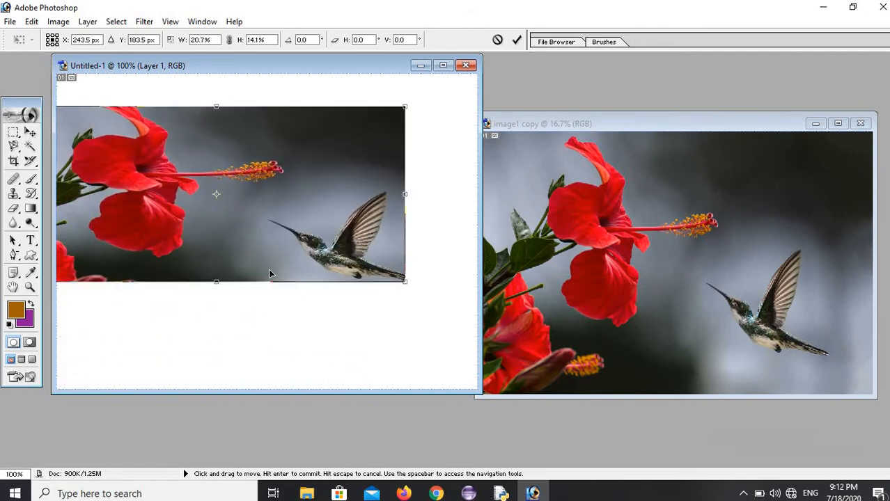
drag(172, 221, 306, 248)
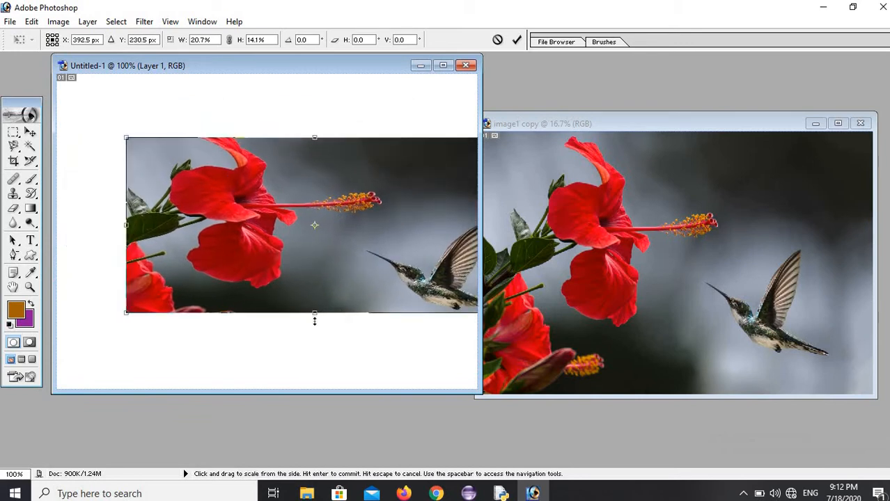
drag(315, 320, 315, 356)
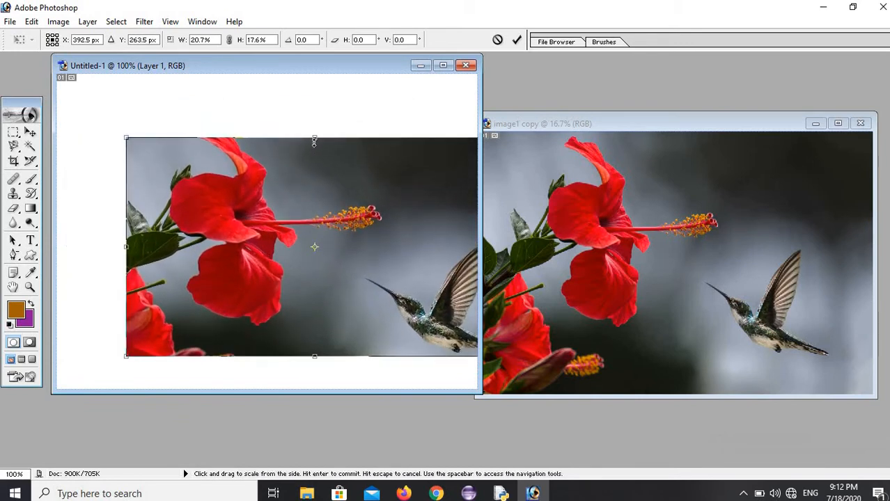
drag(314, 140, 314, 102)
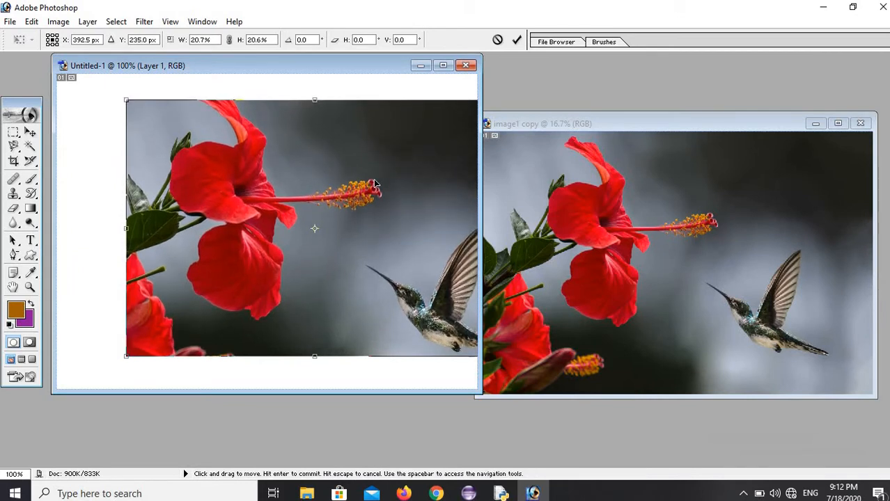
drag(236, 174, 317, 187)
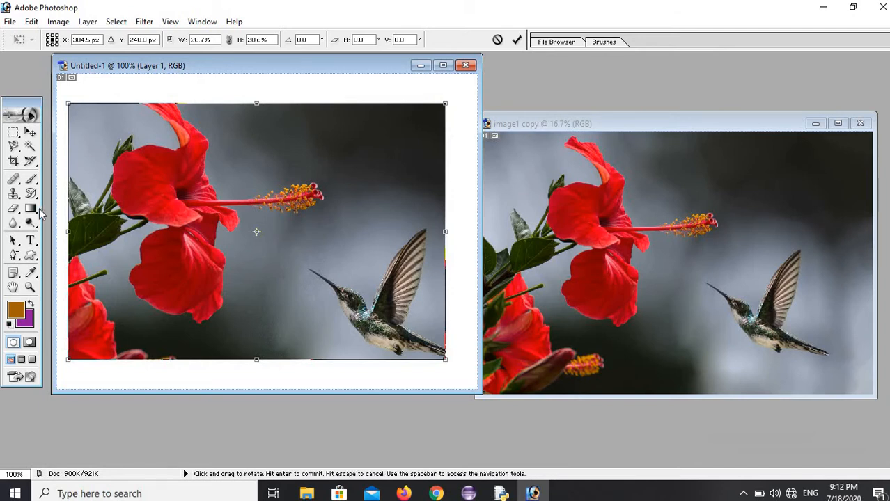
click(33, 212)
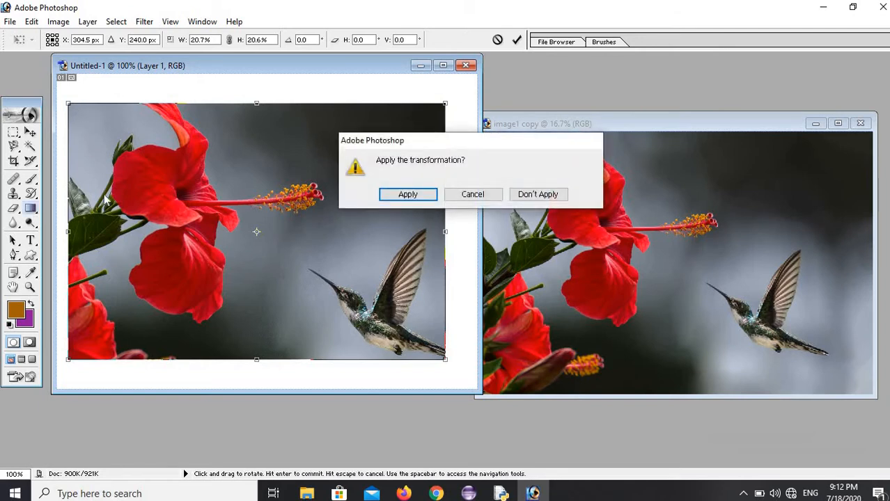
click(417, 198)
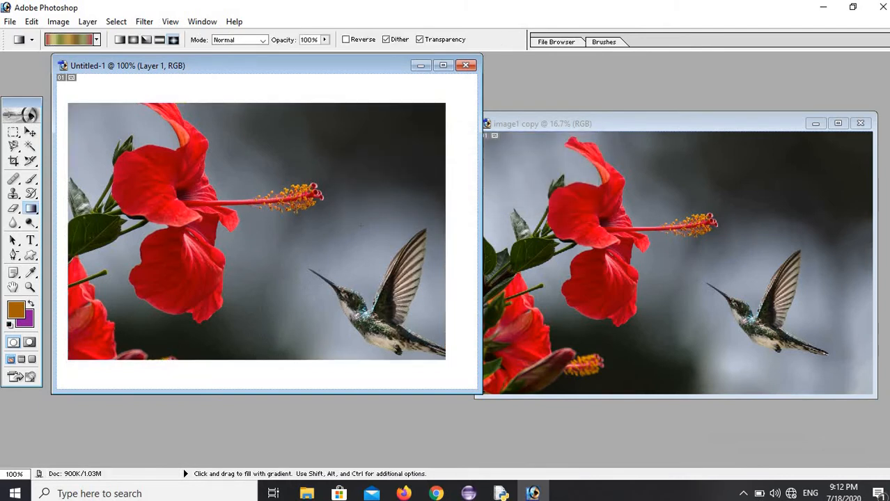
Set the proof setup of Untitled-1 to Working Cyan Plate
click(170, 23)
mouse_move(189, 37)
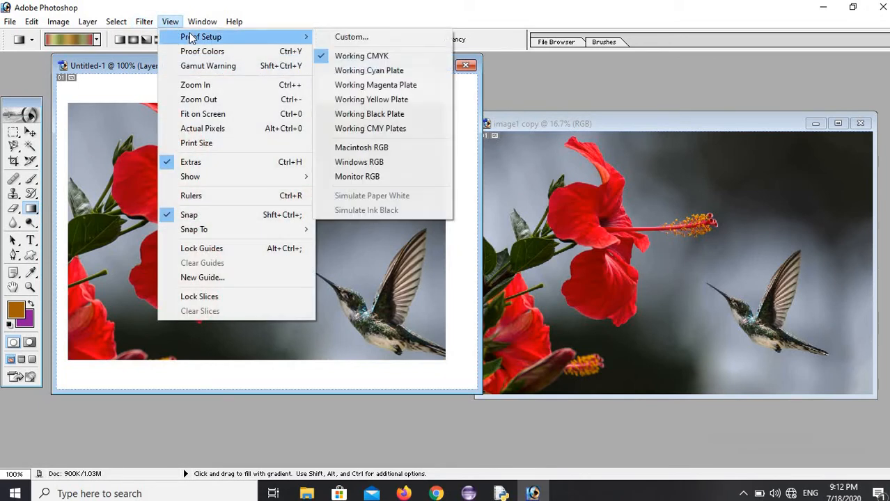
click(385, 74)
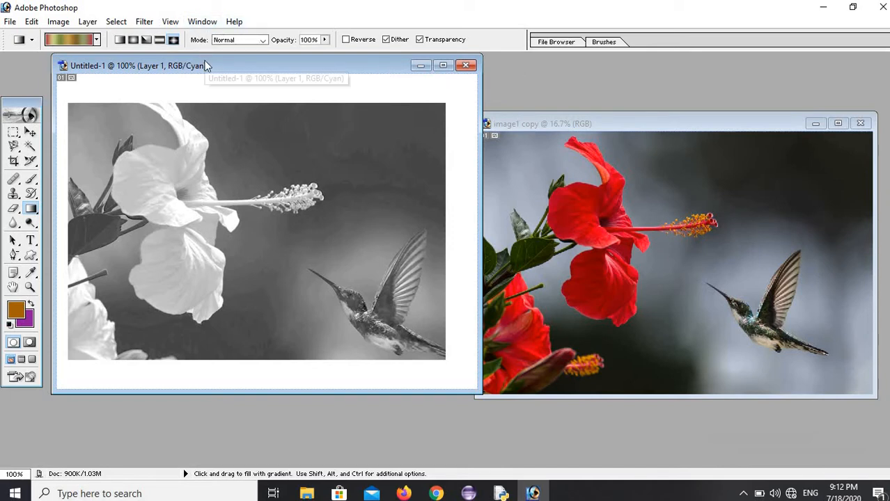
Undo the scaling of the flower layer and set the proof setup of Untitled-1 to Working Magenta Plate
key(ctrl+z)
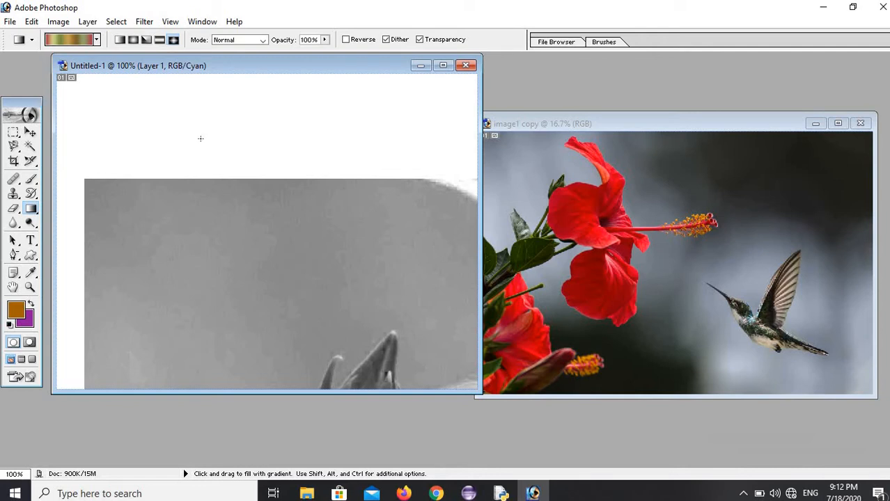
click(171, 22)
mouse_move(225, 39)
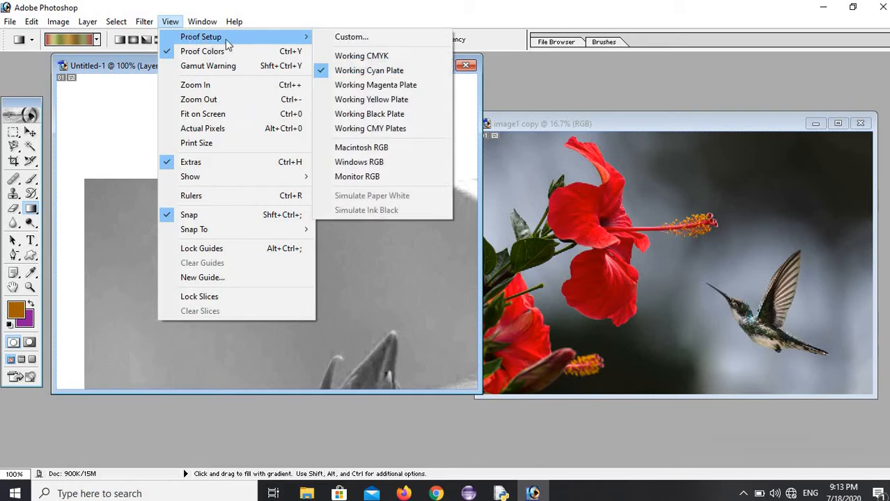
click(356, 85)
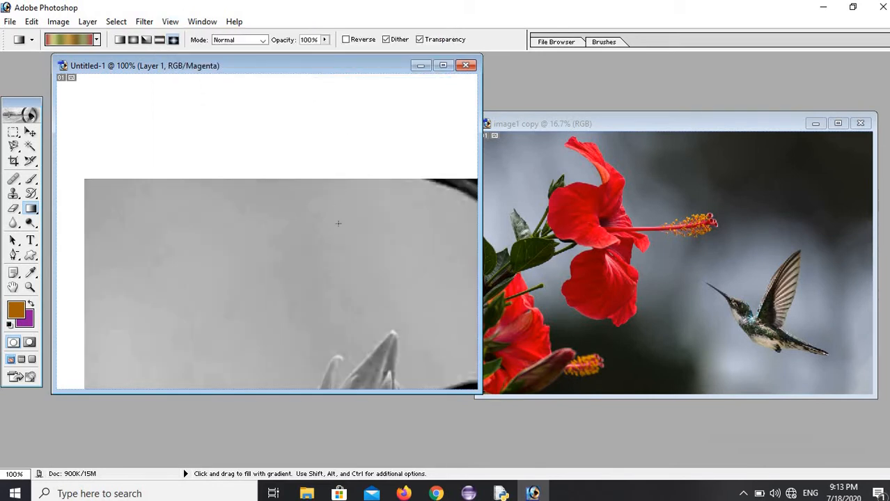
Move the enlarged photo layer up and left to cover the canvas and set the proof setup to Working Yellow Plate
click(30, 132)
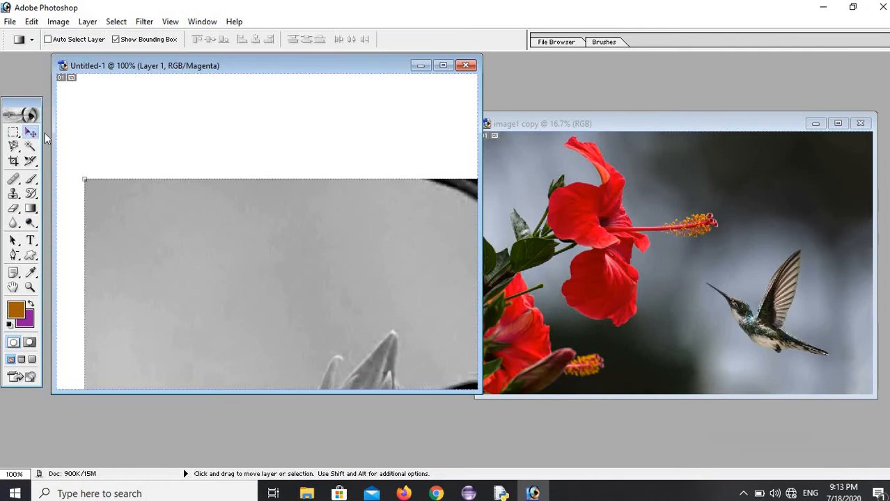
drag(242, 236, 172, 110)
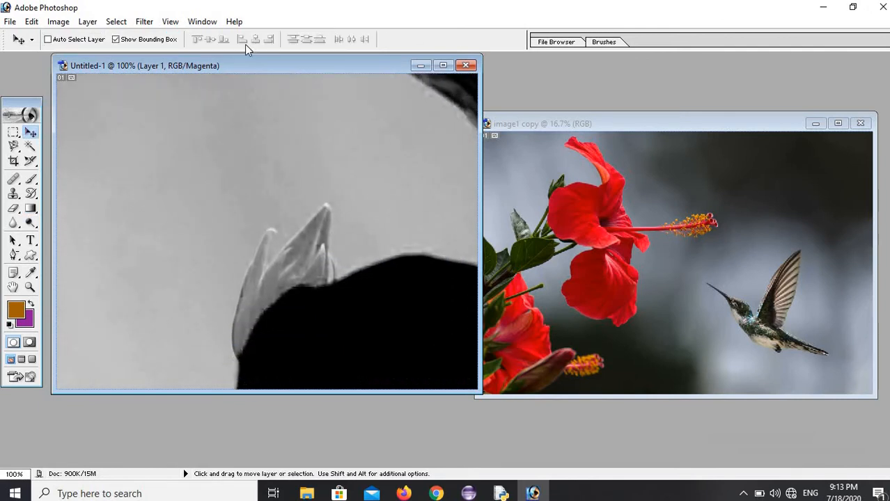
click(172, 21)
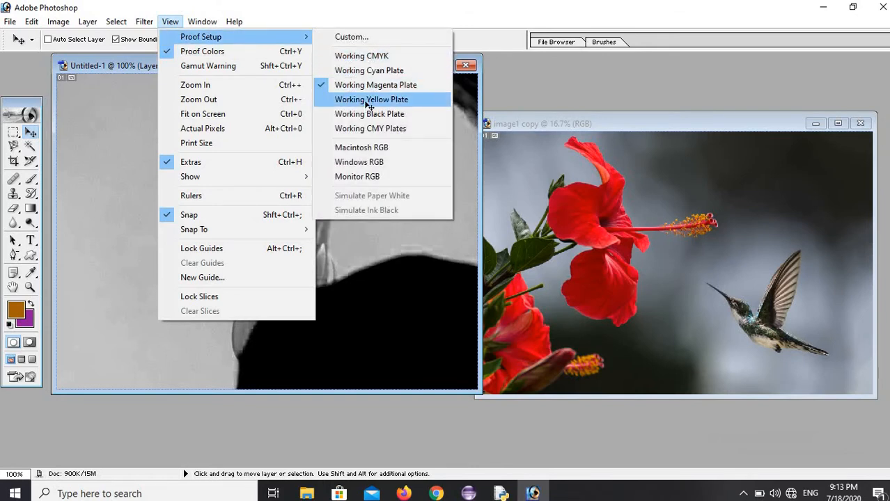
click(367, 101)
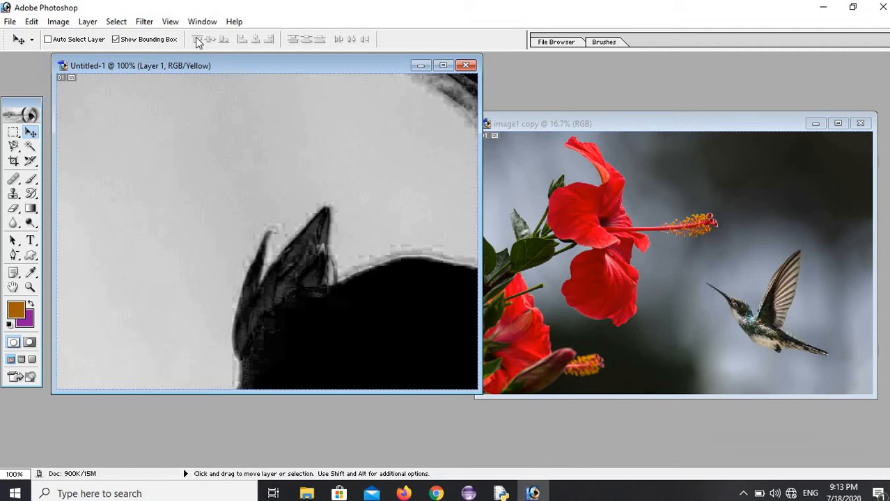
Preview Untitled-1 with the Working Black Plate proof and with the Working CMY Plates proof
click(172, 21)
mouse_move(195, 39)
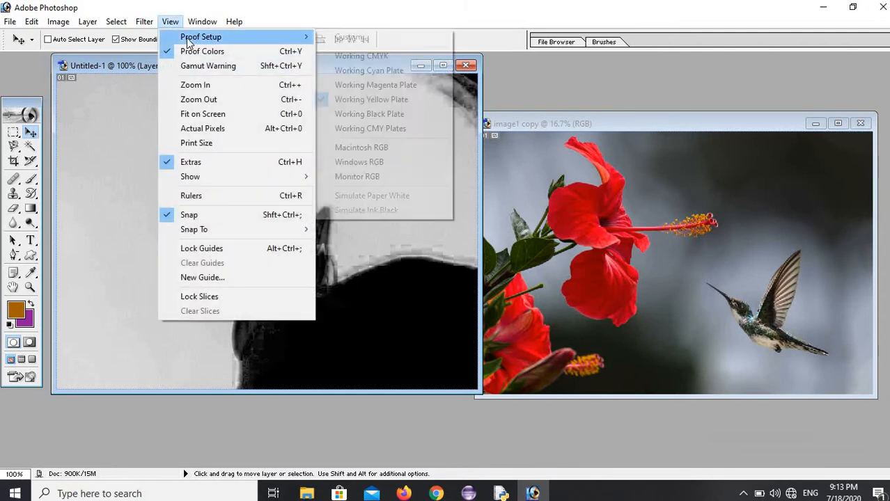
click(360, 113)
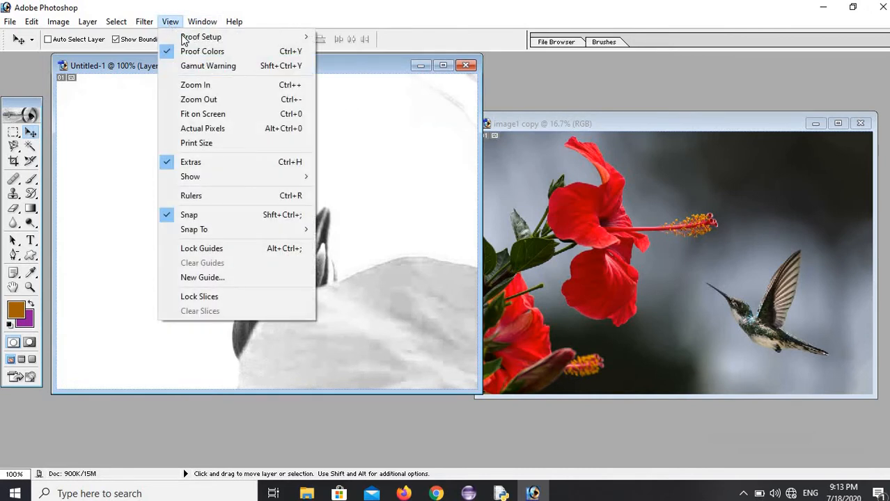
mouse_move(191, 37)
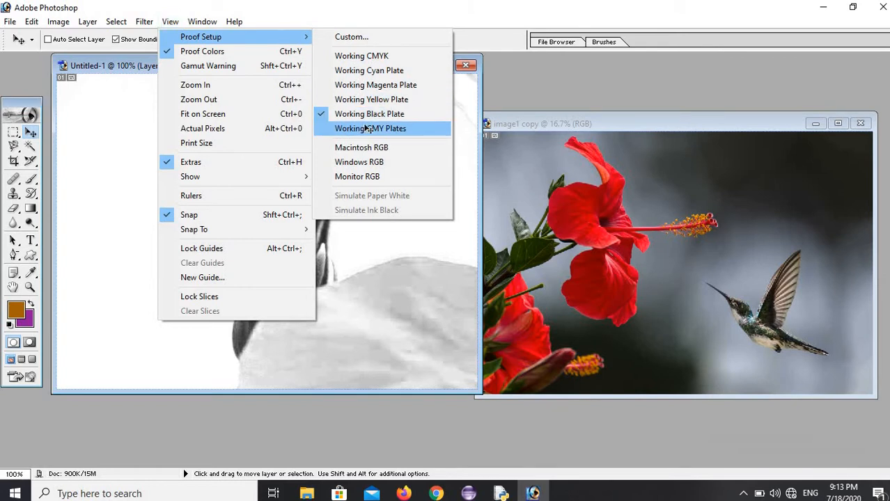
click(367, 128)
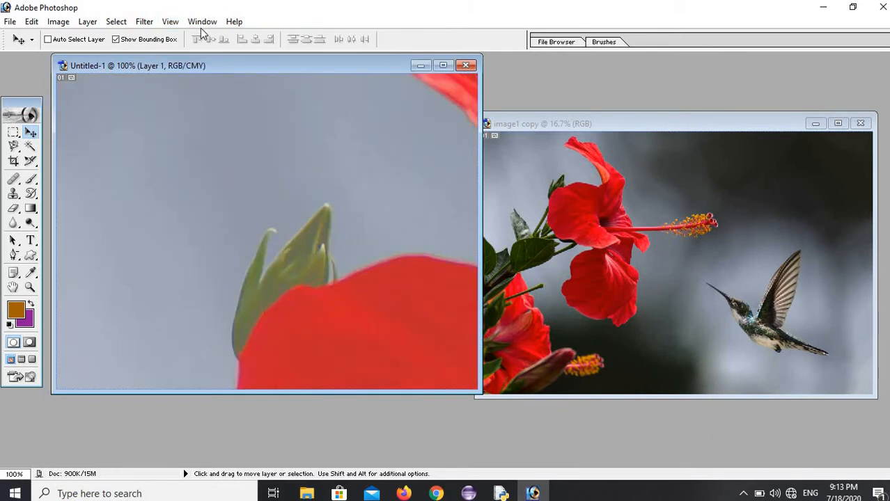
Reposition the photo layer so the red petals fill the canvas and set the proof setup to Working CMYK
drag(342, 179, 244, 235)
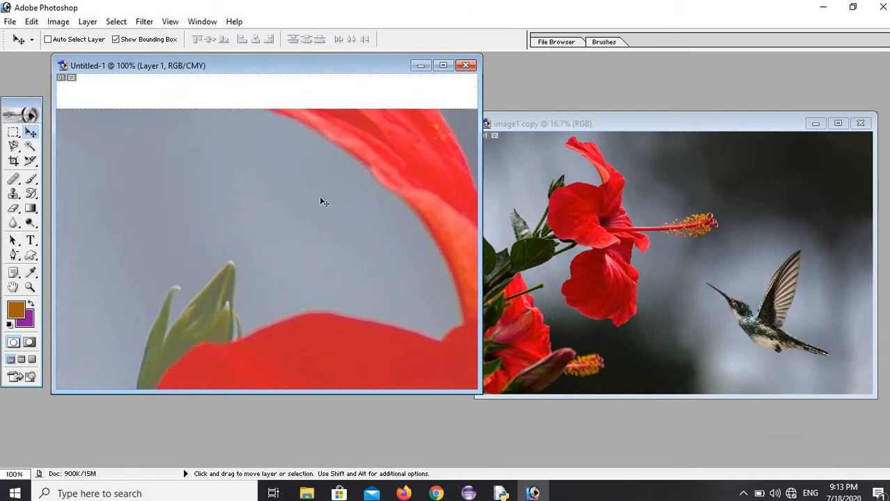
drag(207, 133, 284, 130)
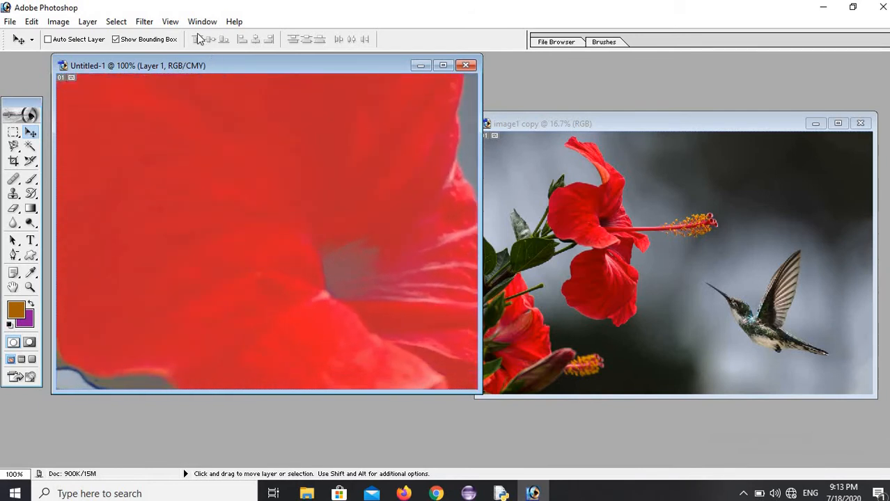
click(171, 22)
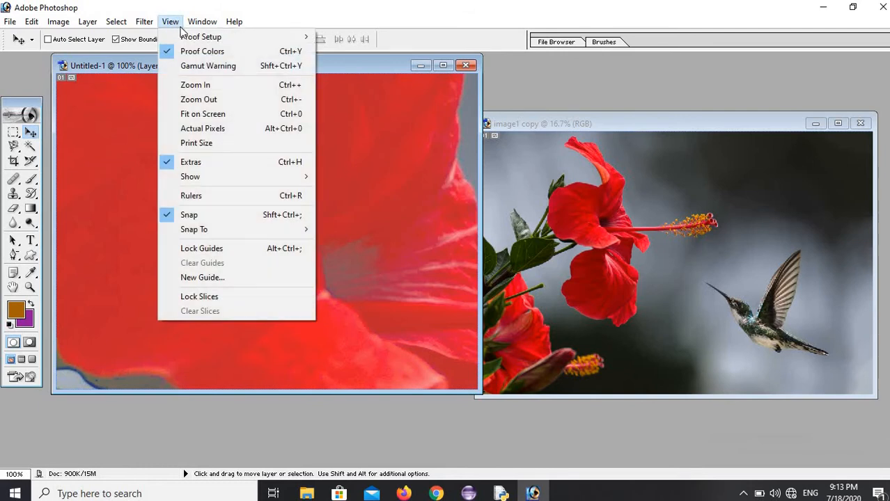
mouse_move(190, 36)
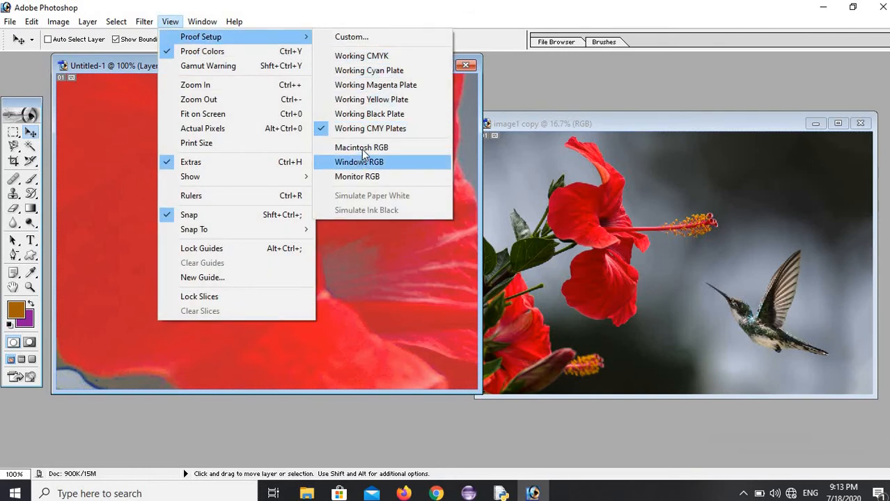
click(382, 56)
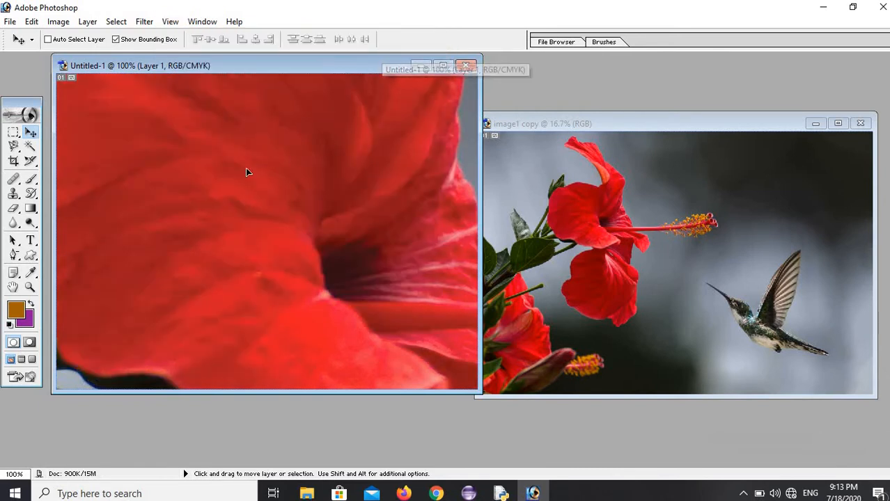
Move the photo layer around the canvas to its upper-left corner and back to the flower's dark center and red petals
drag(246, 168, 359, 252)
mouse_move(215, 159)
mouse_down()
mouse_move(306, 240)
mouse_move(300, 251)
mouse_move(324, 271)
mouse_up()
drag(183, 161, 223, 239)
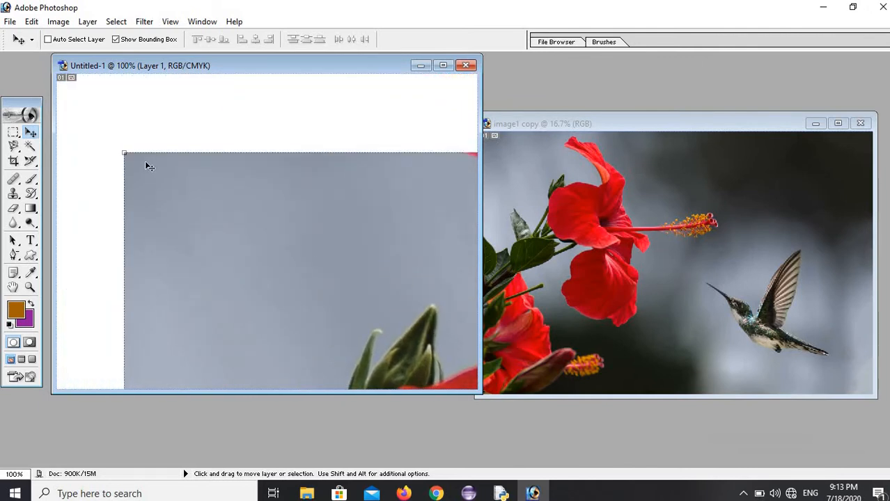
drag(126, 154, 200, 206)
drag(330, 273, 94, 122)
drag(342, 223, 160, 159)
drag(260, 252, 284, 124)
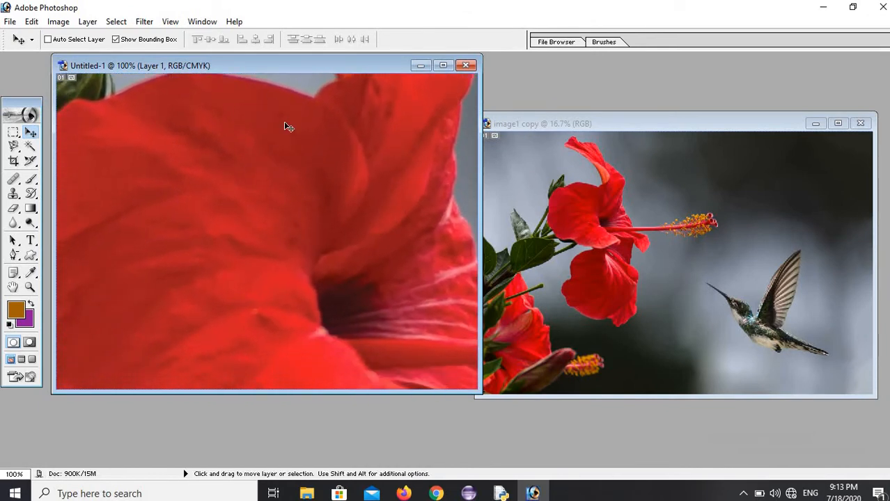
Zoom in on Untitled-1 in stages up to 600%
click(175, 21)
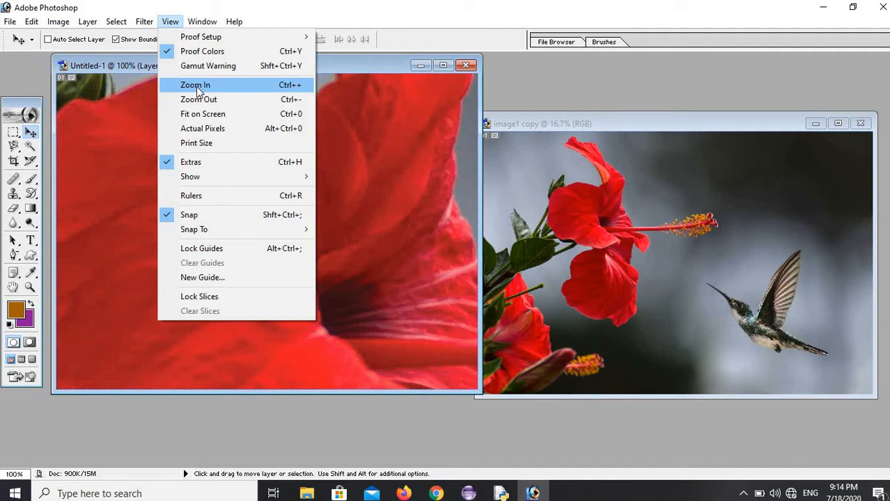
click(289, 85)
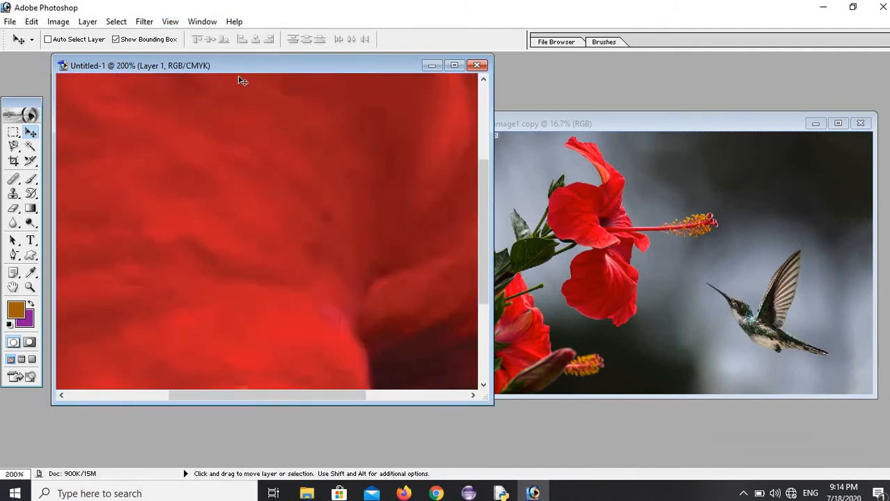
click(170, 22)
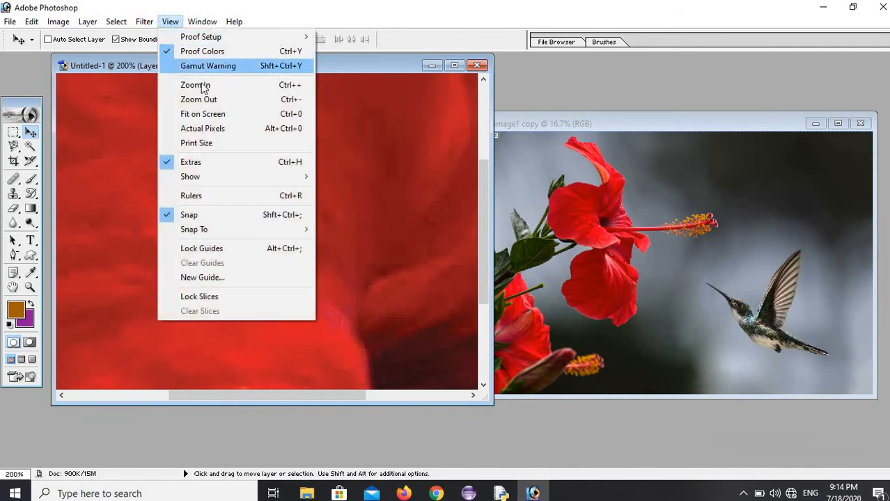
click(292, 86)
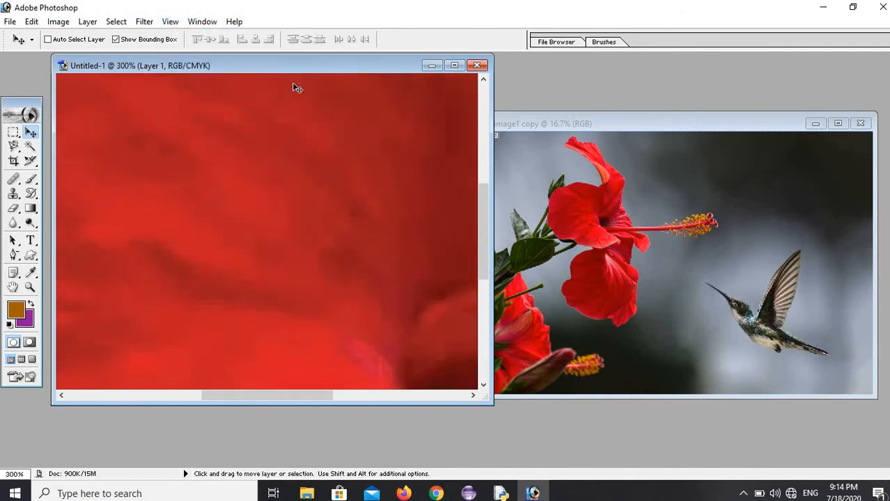
key(ctrl+plus)
key(ctrl+plus)
key(ctrl+plus)
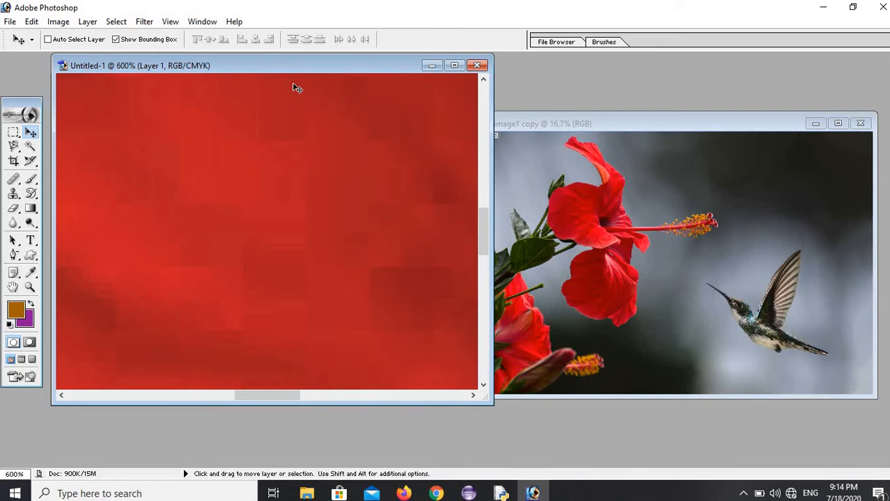
Zoom Untitled-1 out in stages to 50% and fit the document on screen
key(ctrl+minus)
key(ctrl+minus)
key(ctrl+minus)
key(ctrl+minus)
key(ctrl+minus)
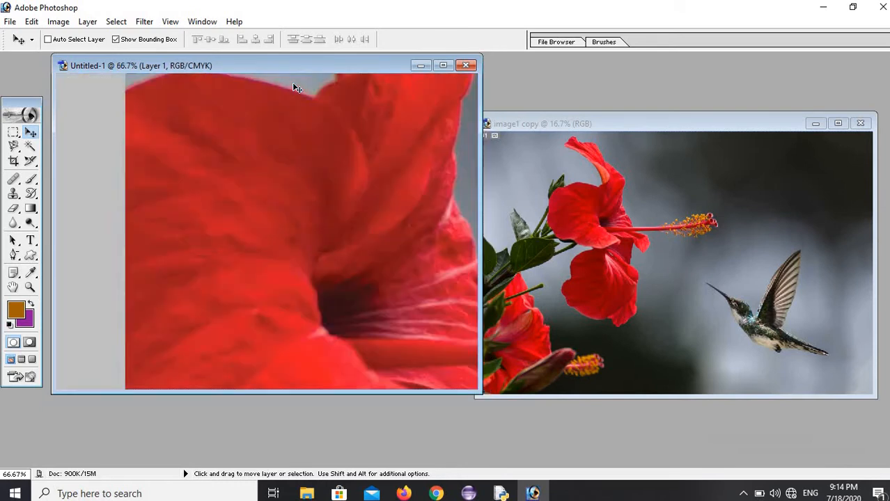
key(ctrl+minus)
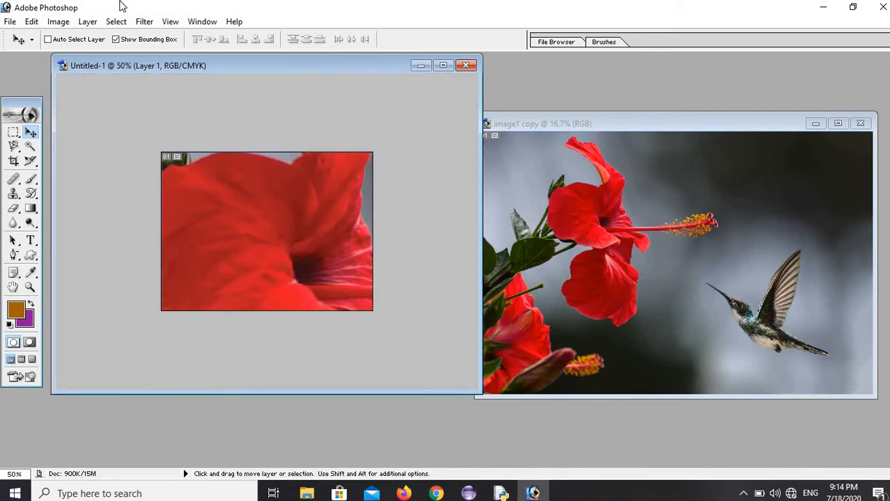
click(171, 22)
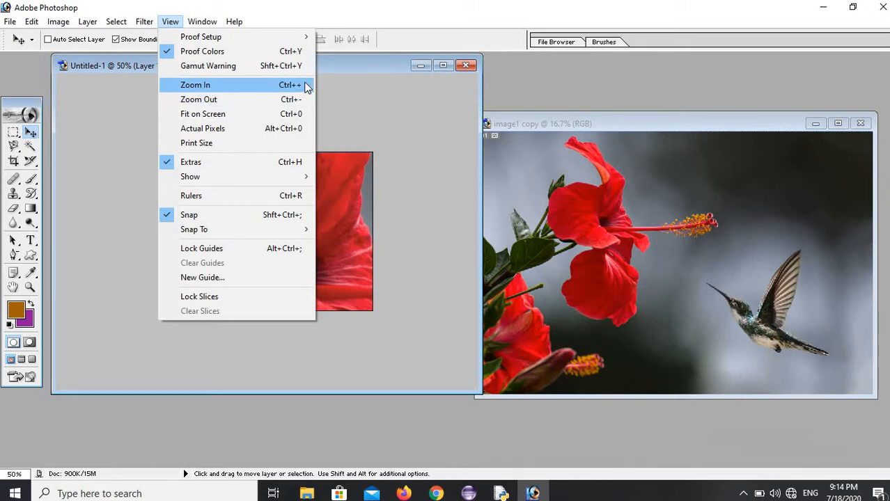
click(233, 114)
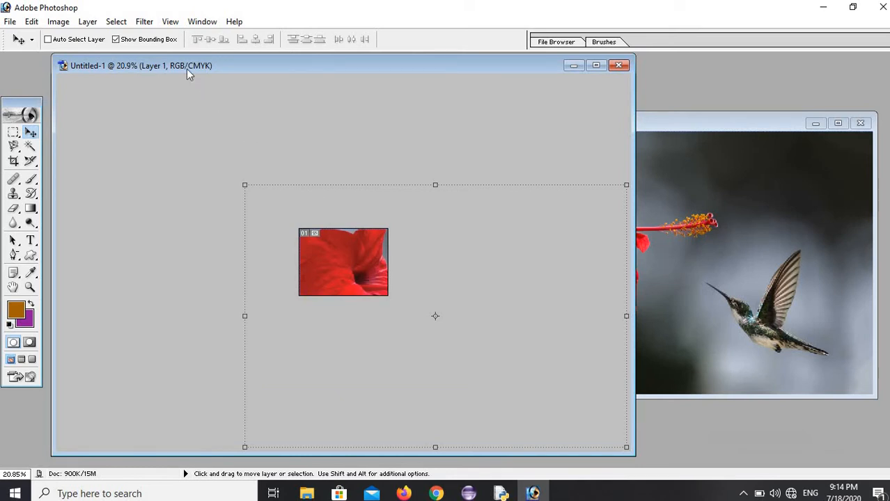
Display Untitled-1 at actual pixels and at print size
click(172, 24)
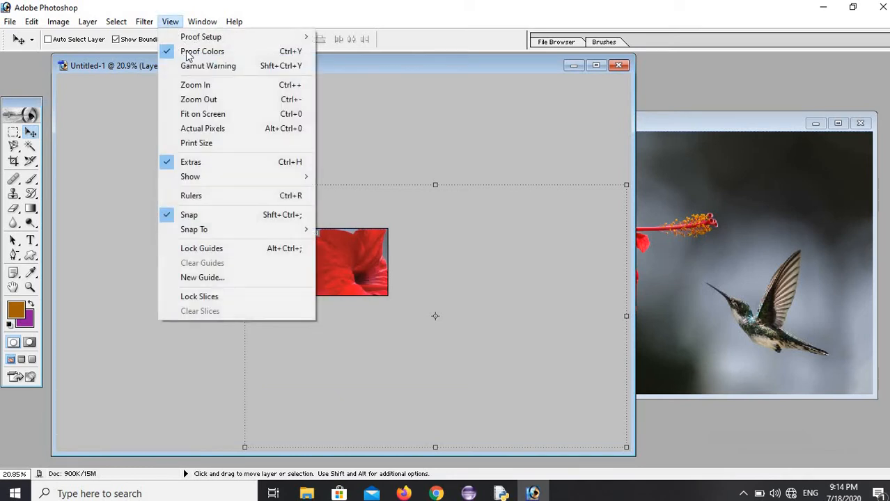
click(214, 129)
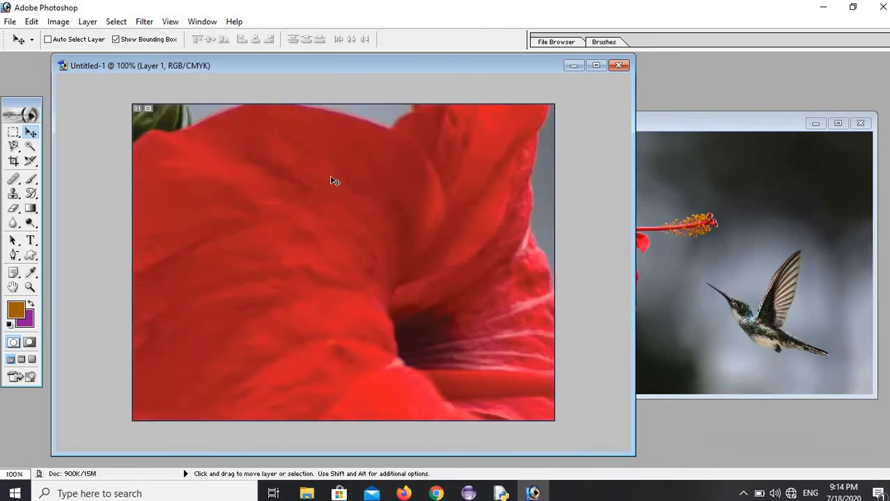
click(171, 23)
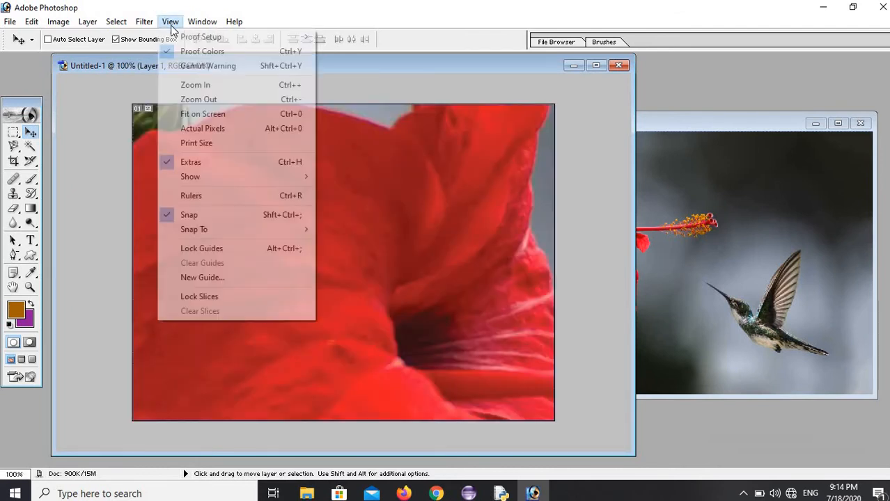
click(205, 144)
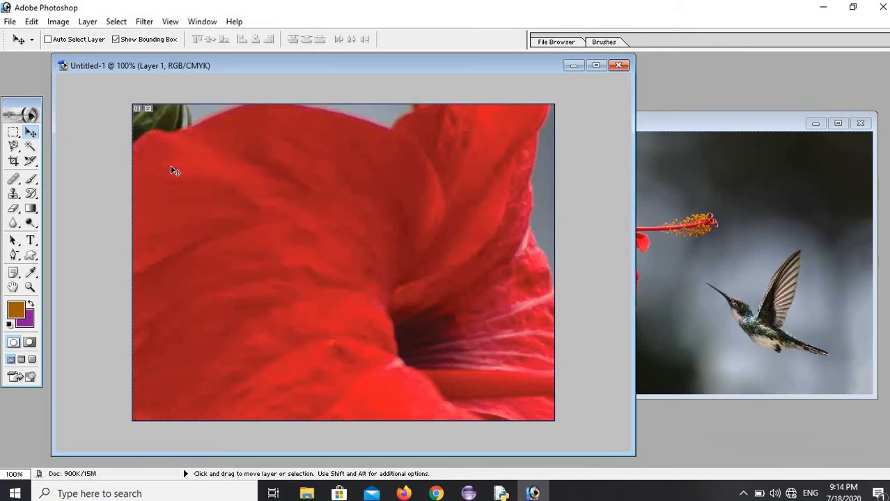
Show the grid over the image in Untitled-1
click(176, 24)
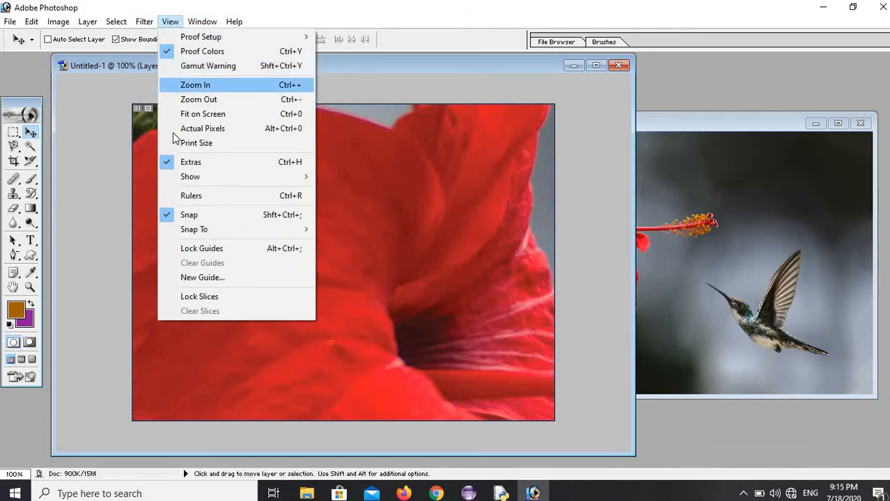
mouse_move(186, 176)
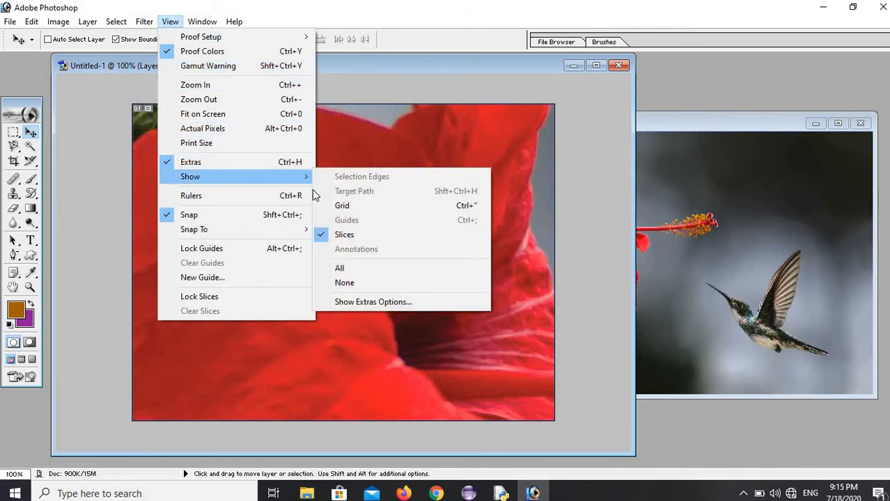
click(360, 206)
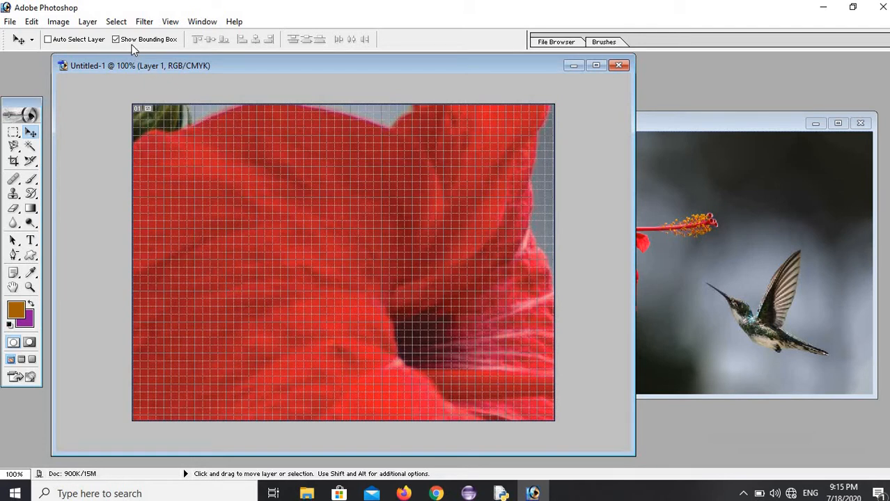
Hide the grid over the image in Untitled-1
click(144, 21)
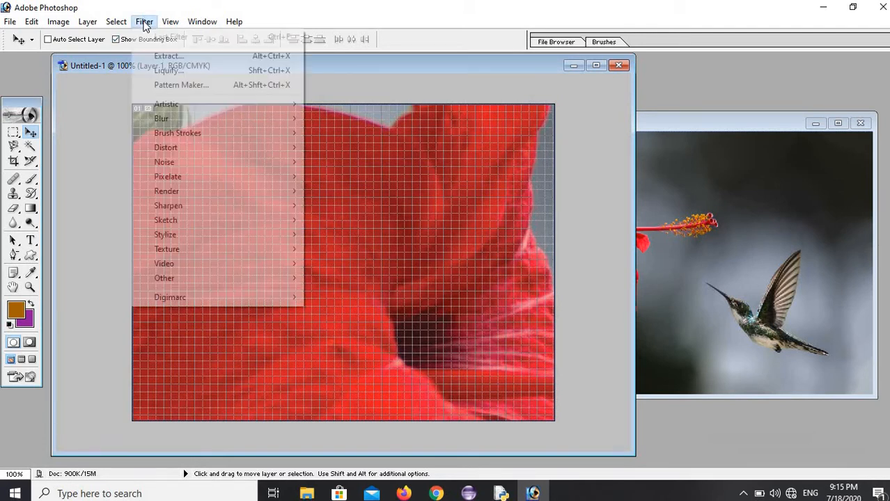
mouse_move(170, 24)
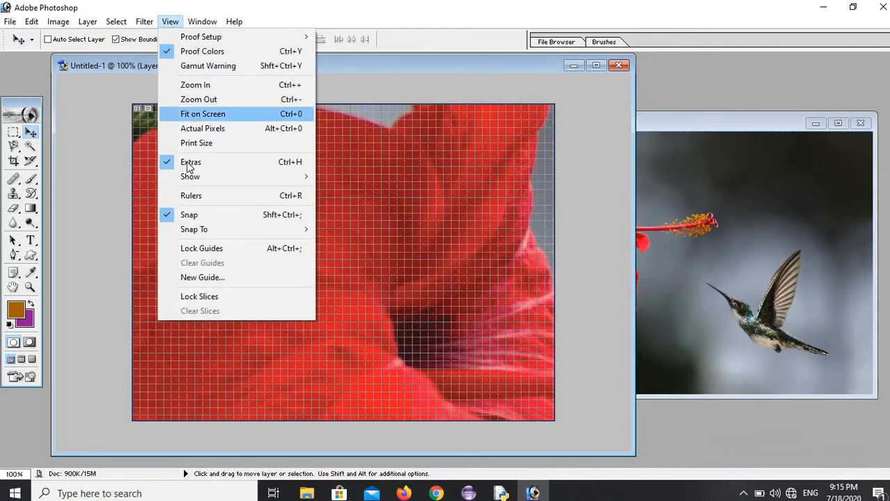
mouse_move(187, 177)
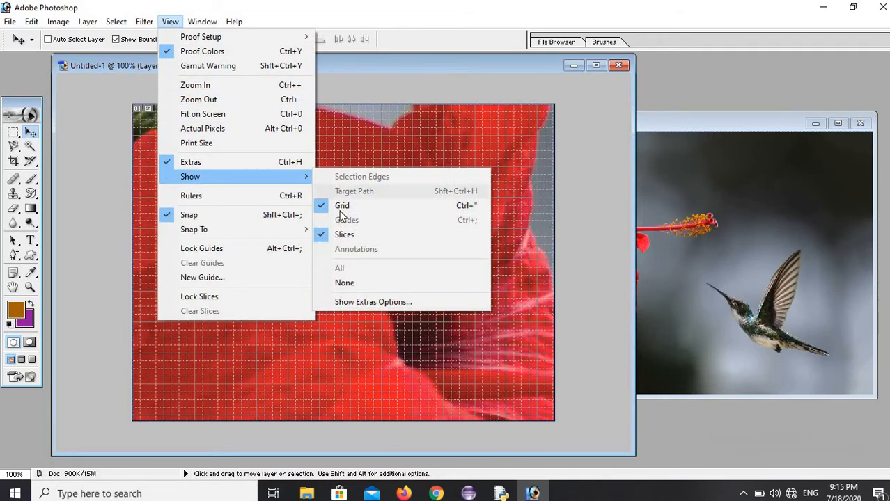
click(322, 206)
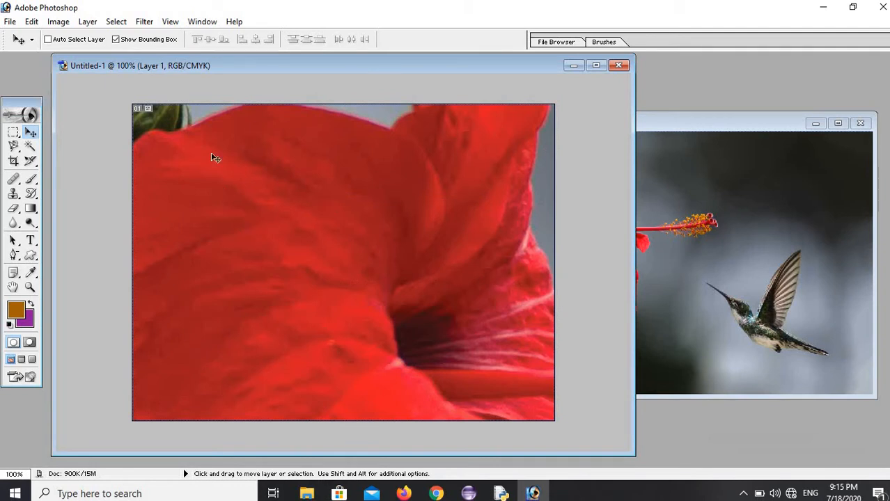
Show the rulers around Untitled-1 and hide them again
click(171, 22)
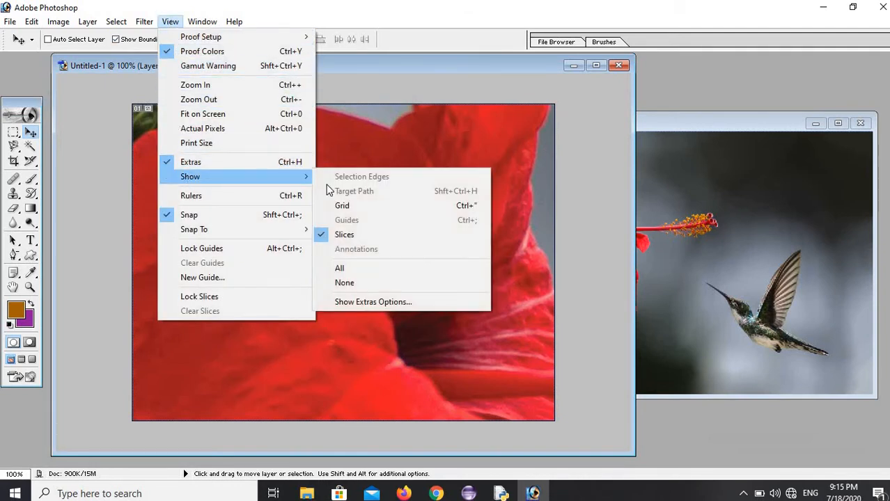
click(235, 197)
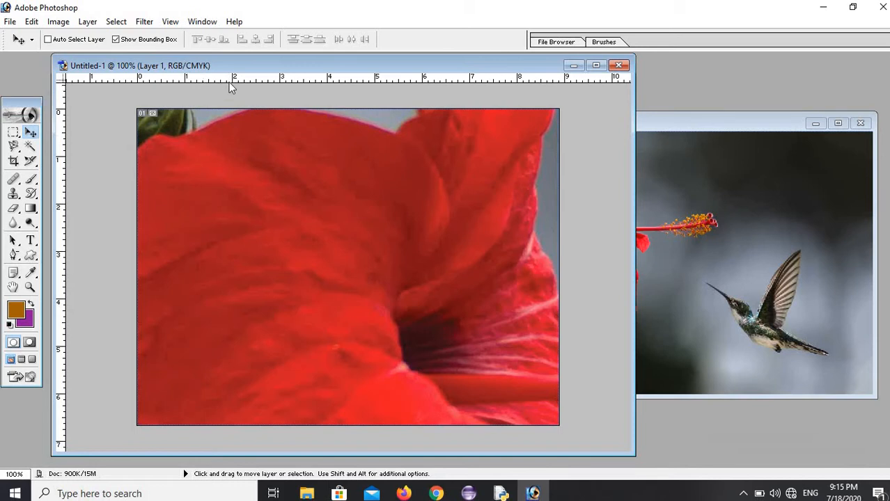
click(169, 22)
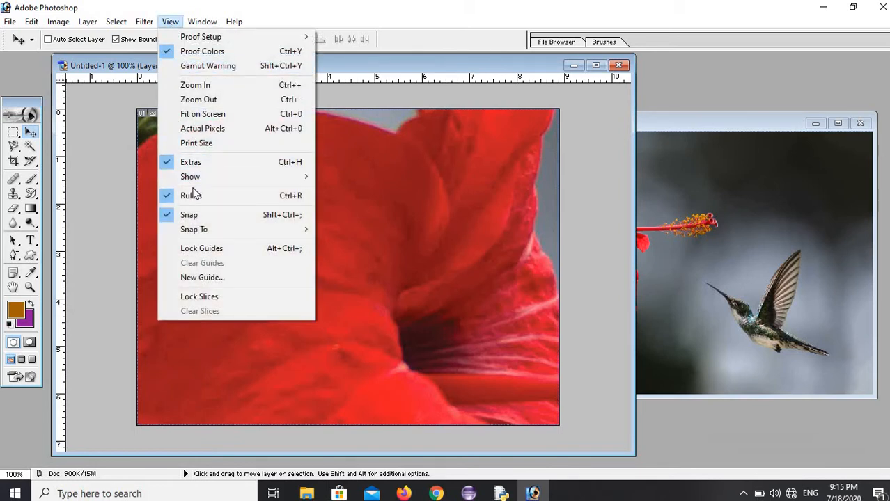
click(282, 197)
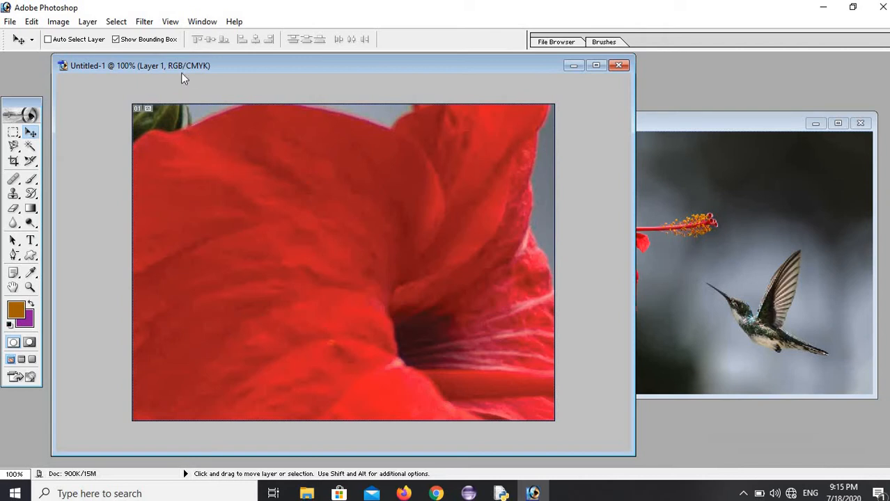
click(172, 23)
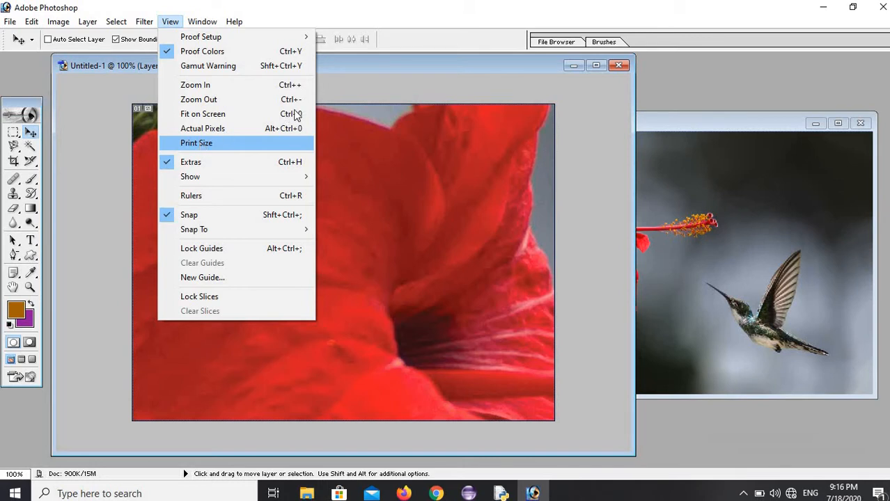
click(368, 66)
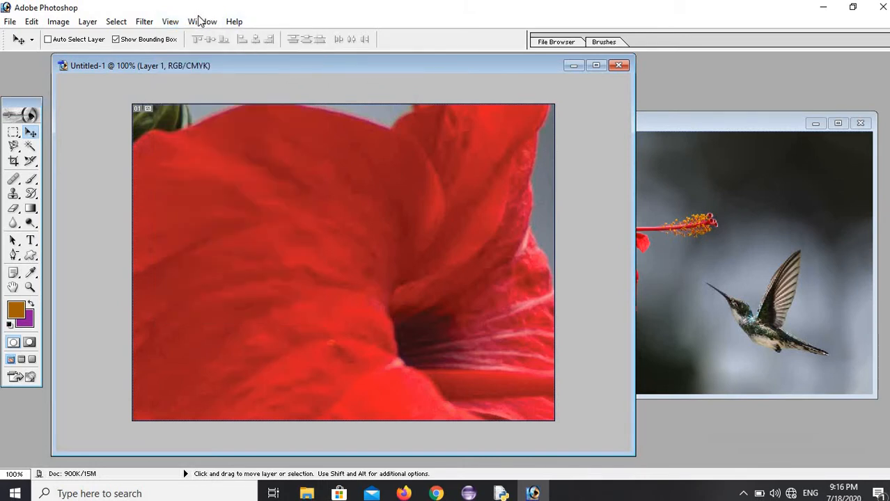
Cascade the open document windows and move the Untitled-1 window lower to uncover part of image1 copy
click(201, 22)
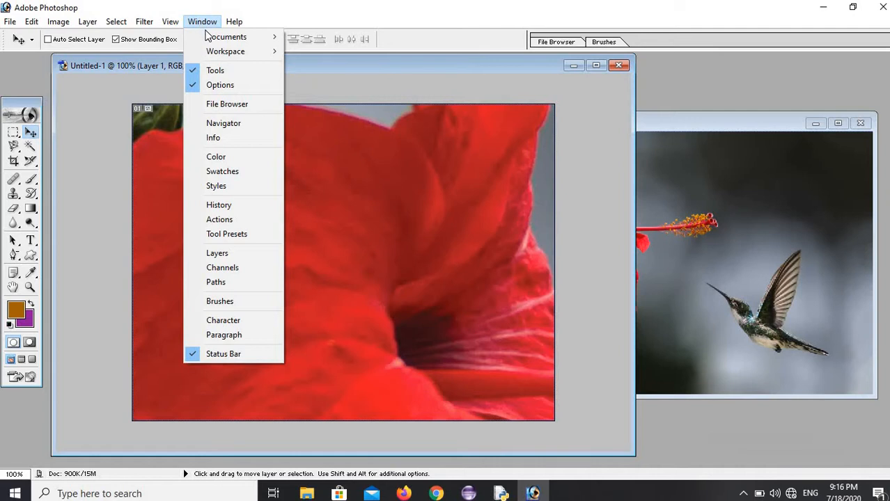
mouse_move(215, 43)
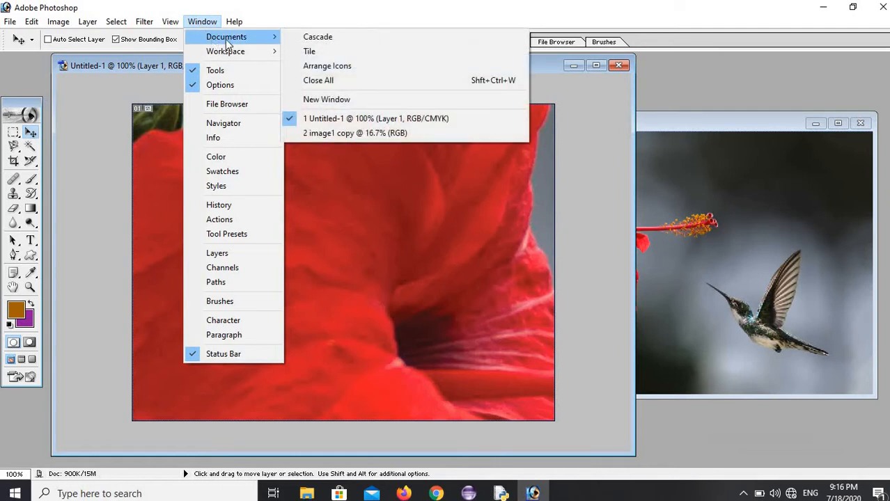
click(311, 37)
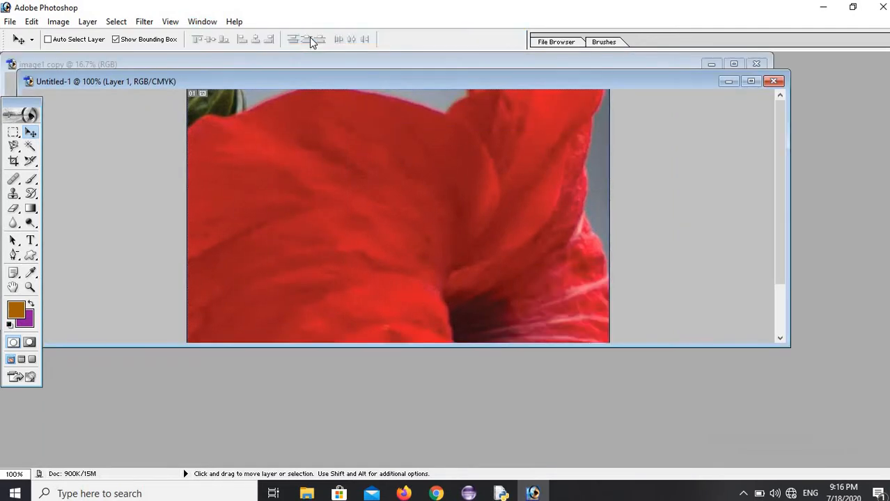
drag(326, 81, 358, 141)
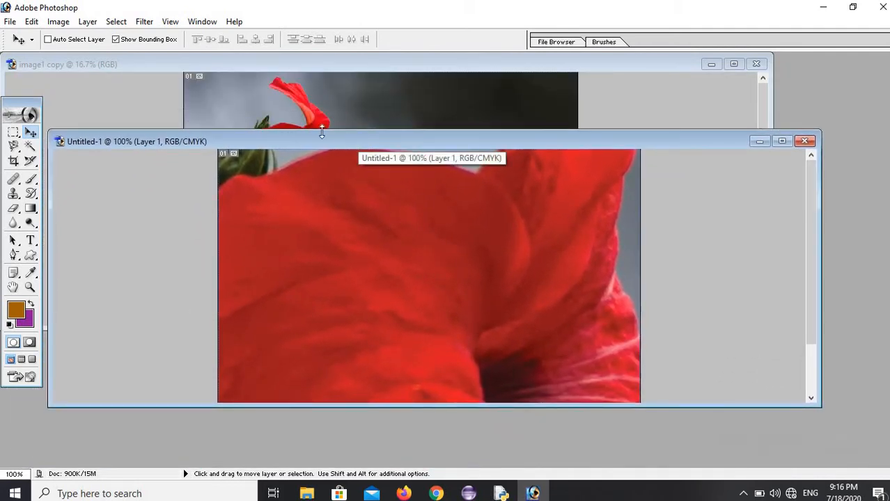
Tile the Untitled-1 and image1 copy windows side by side
click(213, 23)
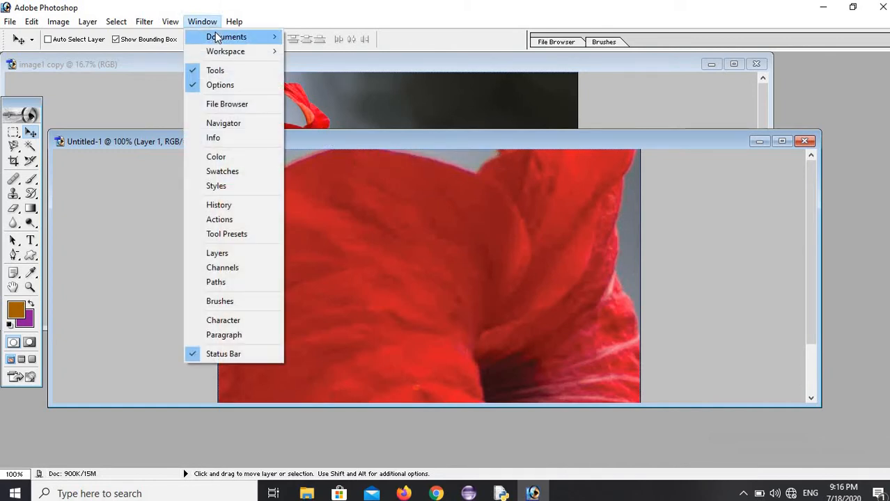
mouse_move(230, 36)
click(308, 51)
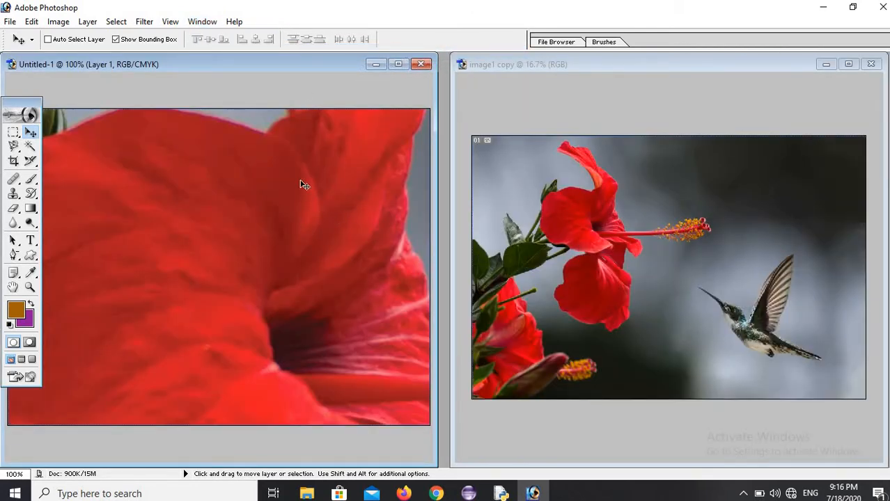
Create a second window of Untitled-1 and reposition it over the two tiled documents
click(209, 23)
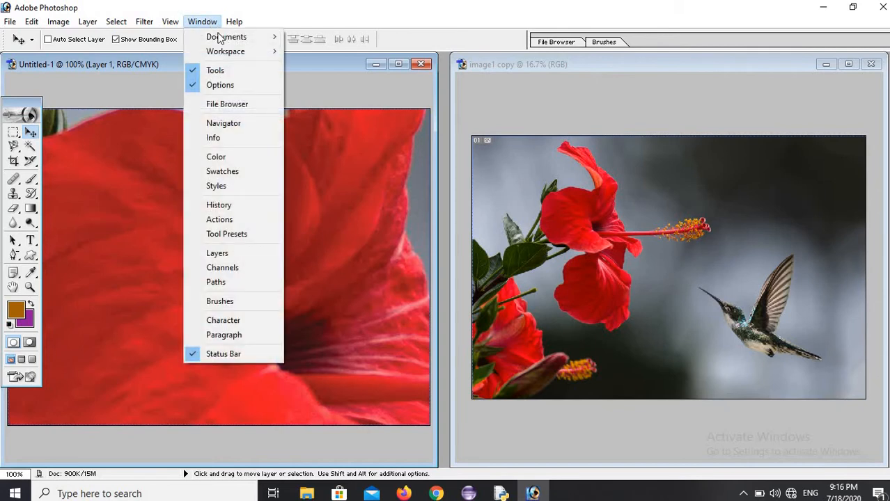
mouse_move(220, 37)
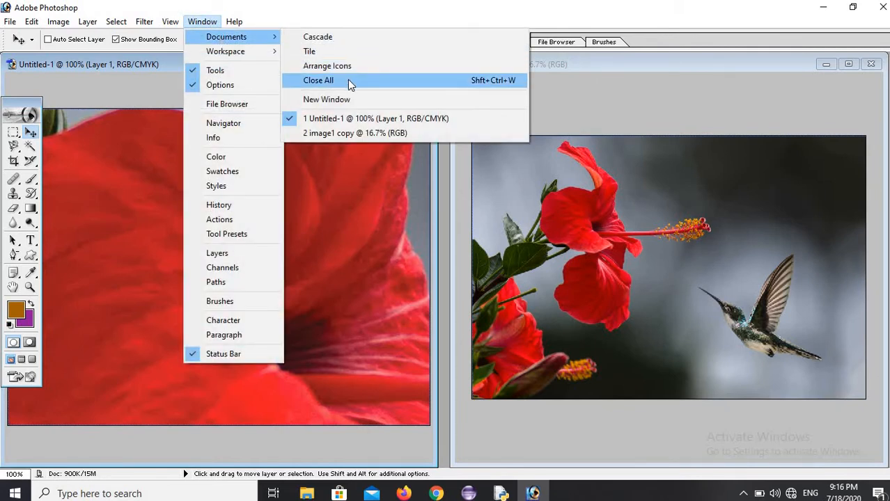
click(344, 100)
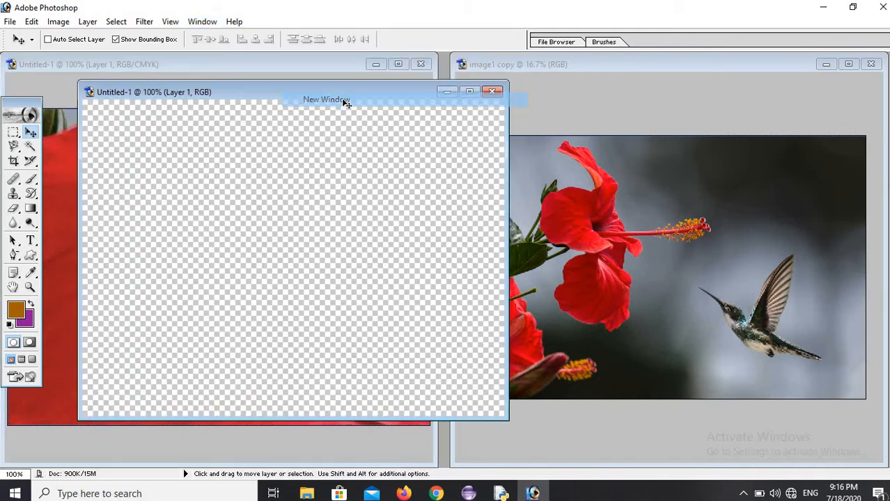
drag(313, 92, 334, 123)
drag(334, 122, 342, 86)
Hide the toolbox and display it again
click(204, 23)
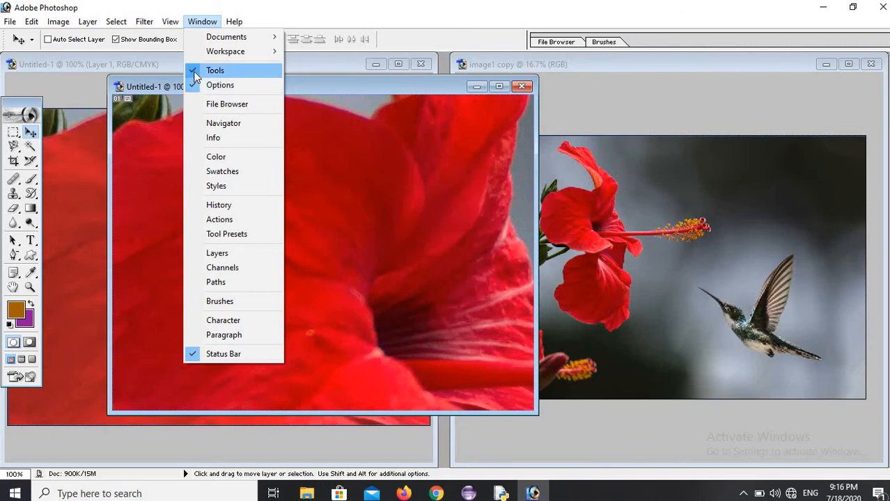
click(193, 71)
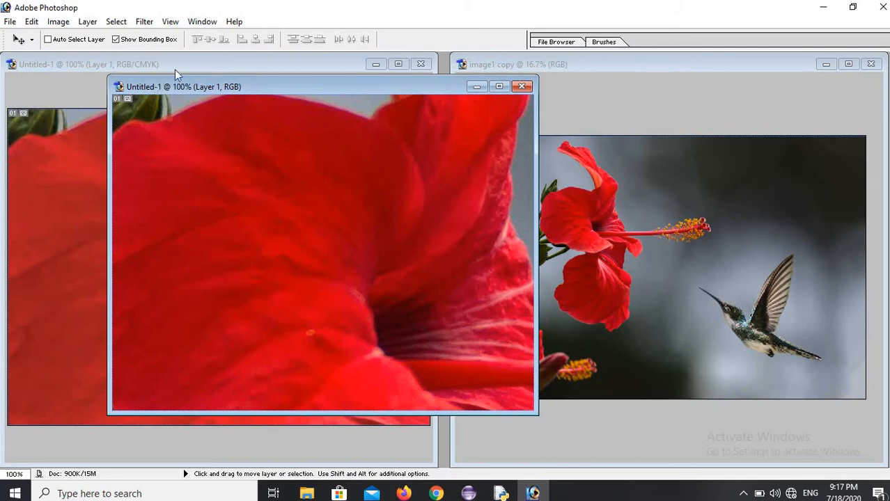
click(203, 22)
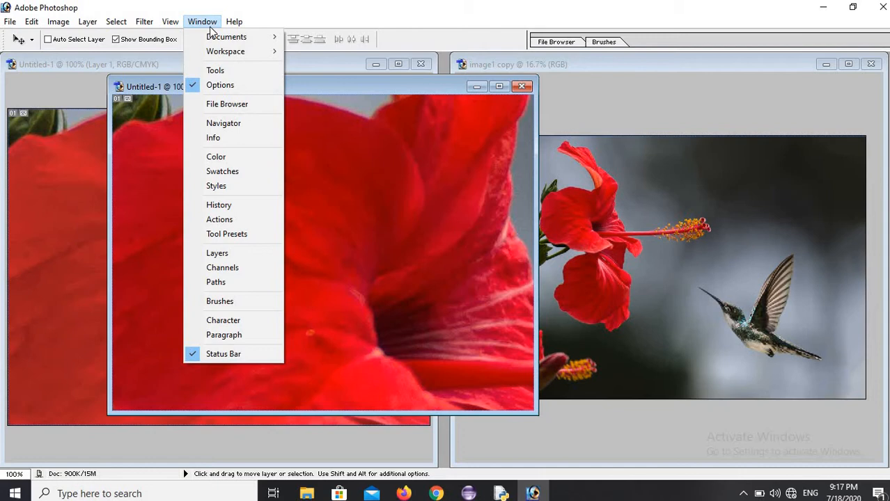
click(219, 71)
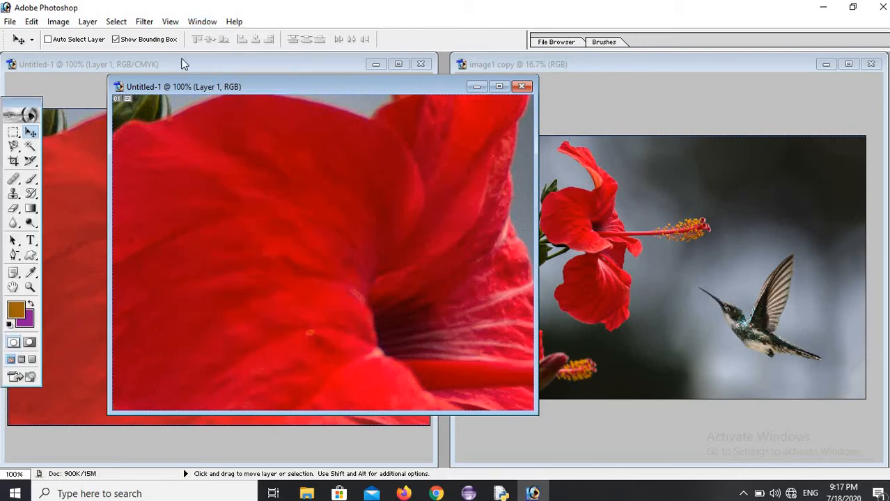
Hide the options bar while switching to the Gradient and Type tools, and restore it
click(202, 23)
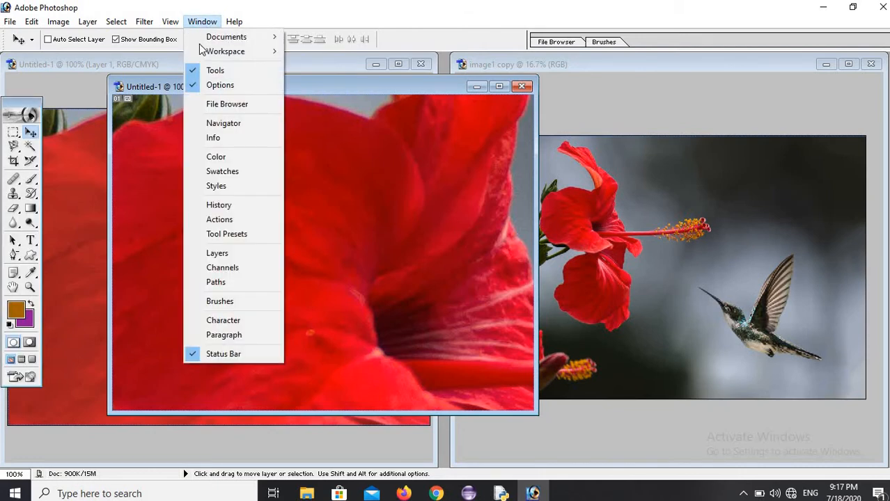
click(216, 86)
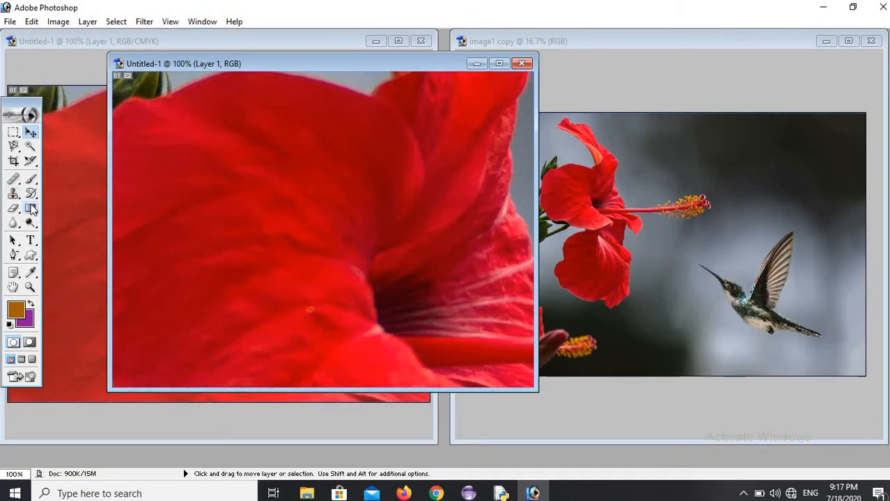
click(30, 210)
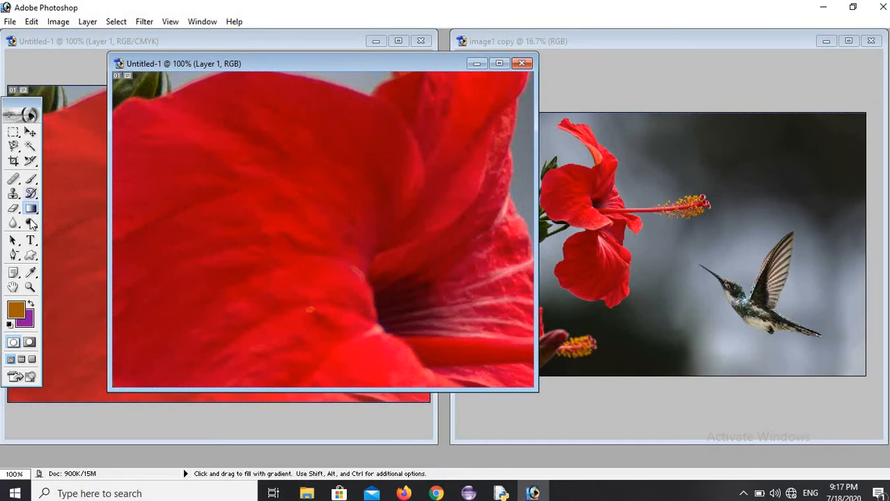
click(31, 240)
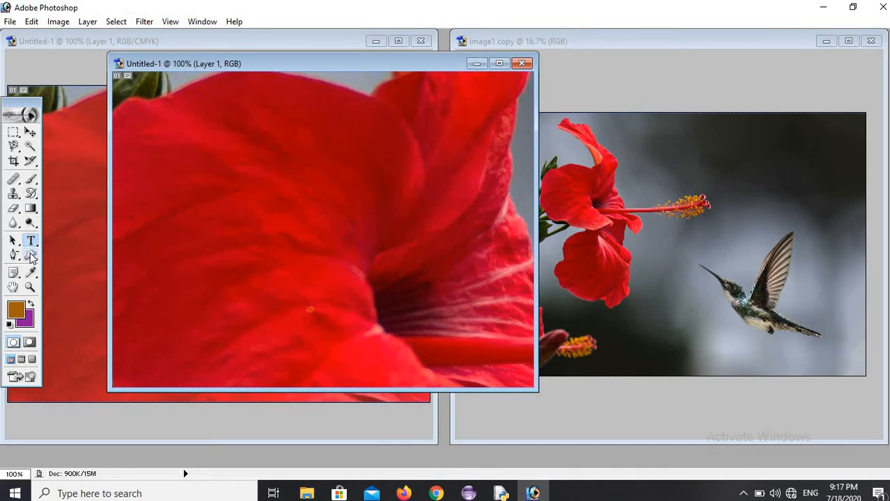
click(205, 27)
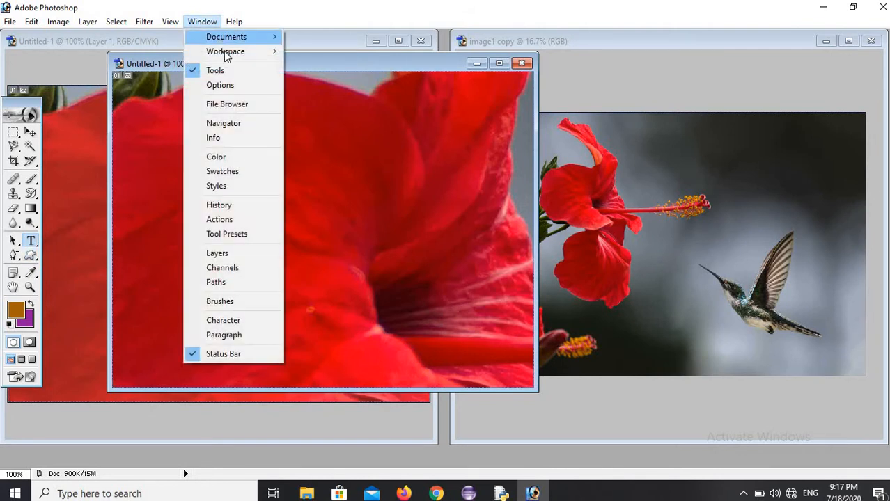
click(240, 85)
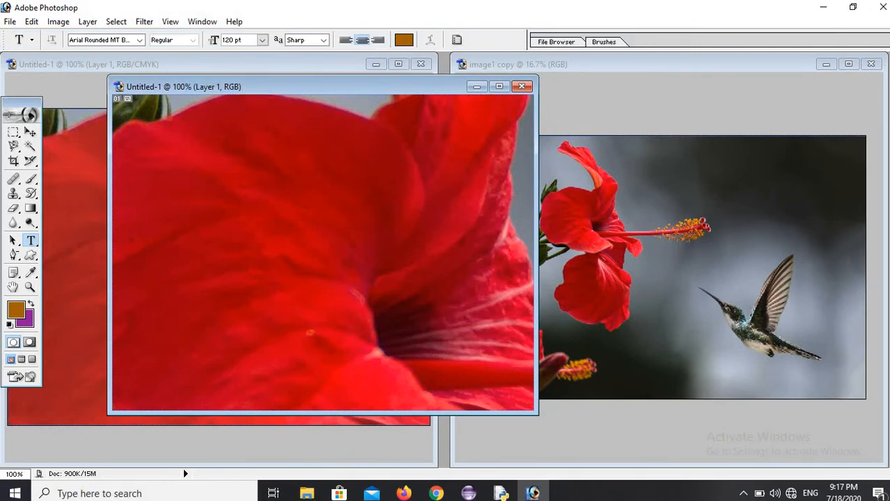
Activate the Gradient, Clone Stamp and Type tools in turn to compare their tool options
click(31, 208)
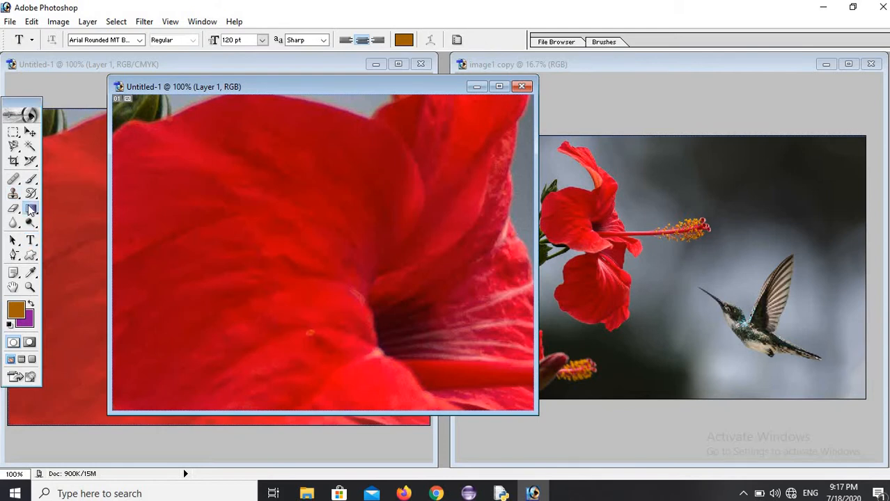
click(14, 194)
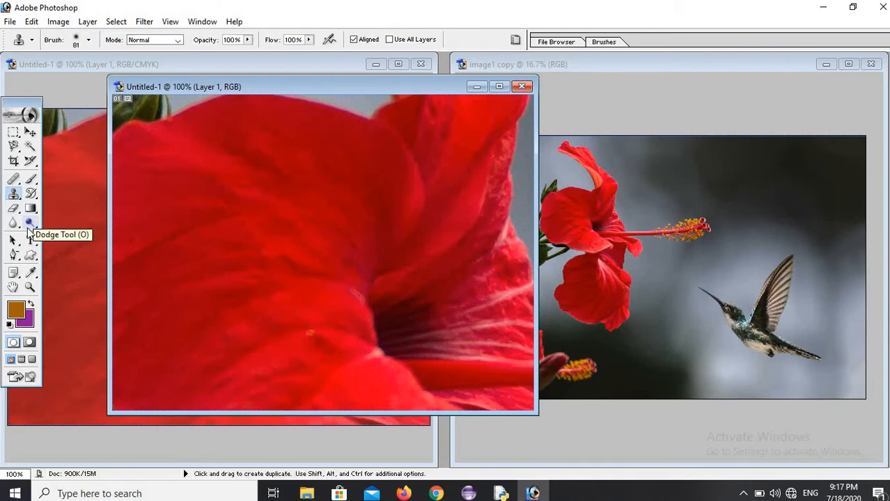
click(32, 241)
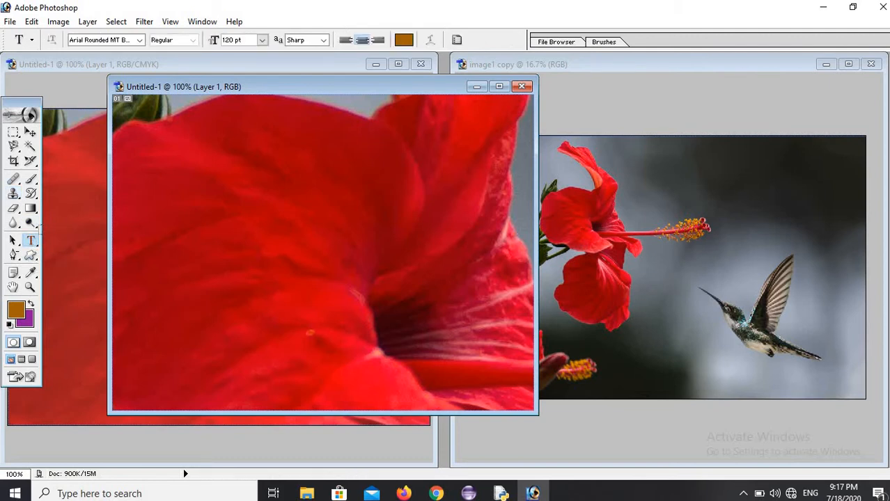
Display the File Browser and open the sample pictures folder in it
click(202, 23)
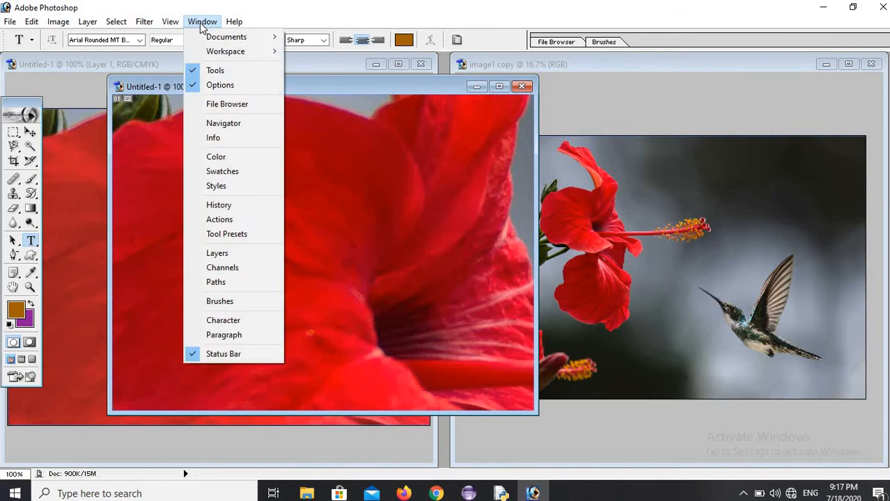
click(225, 106)
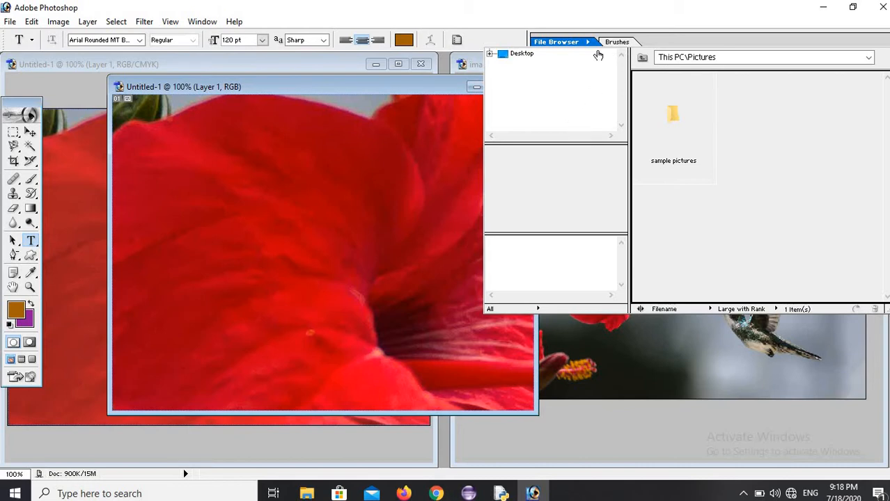
double_click(674, 117)
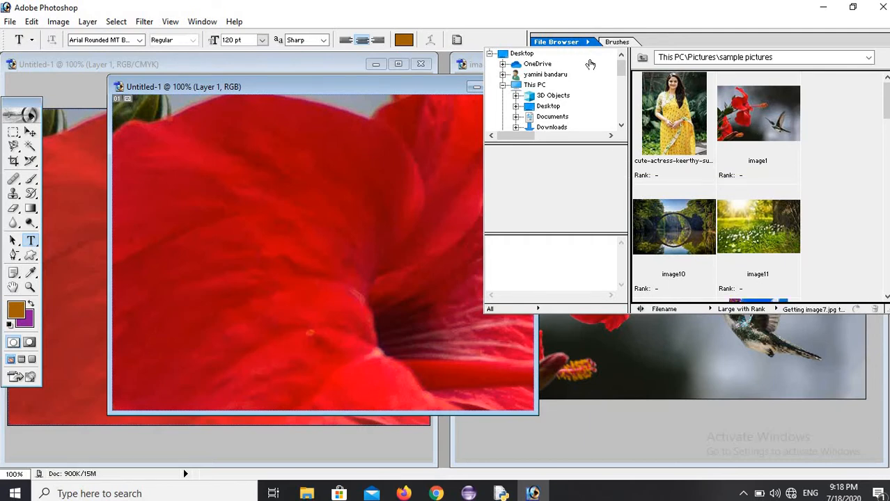
Close the File Browser, display the Navigator and use it to zoom Untitled-1 out to about 82%
click(572, 42)
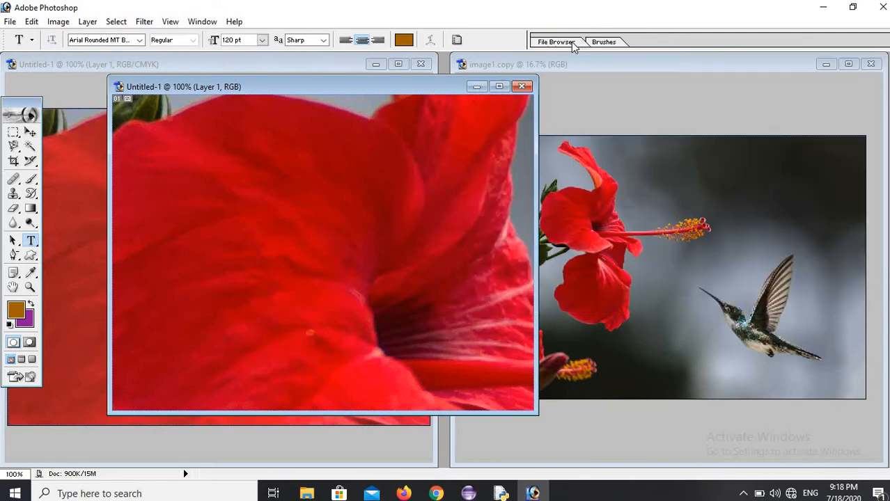
click(204, 22)
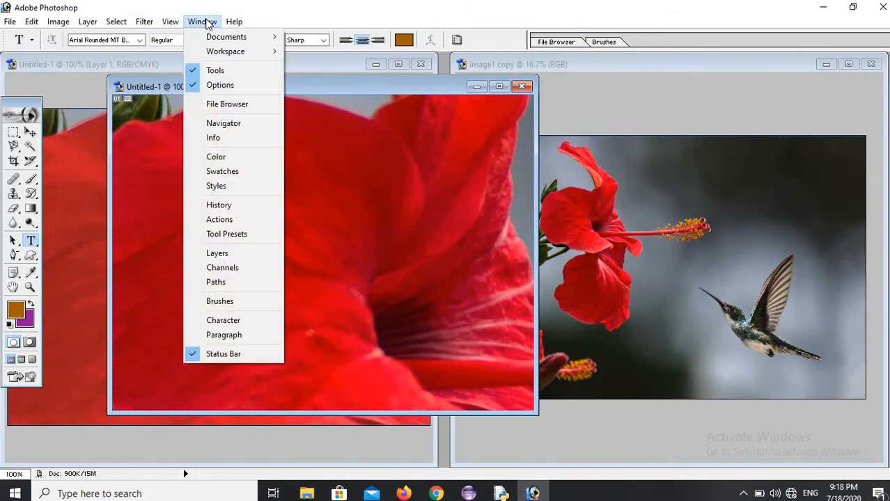
click(233, 124)
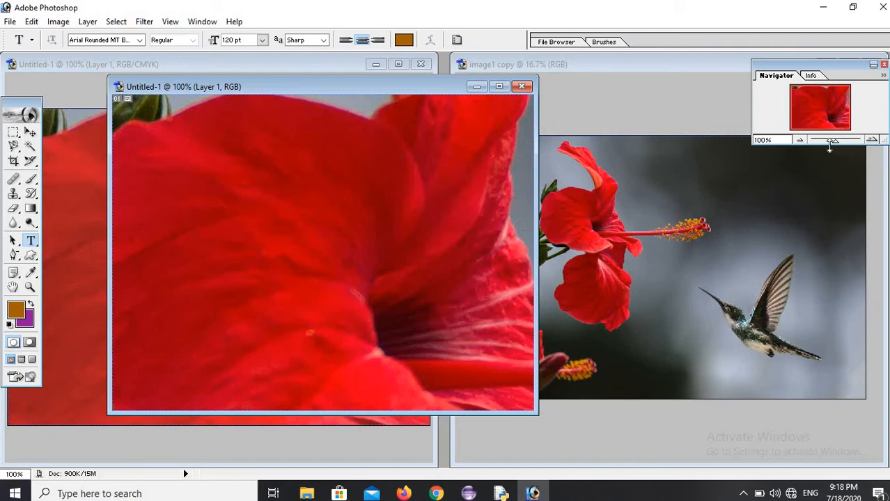
drag(836, 144, 831, 147)
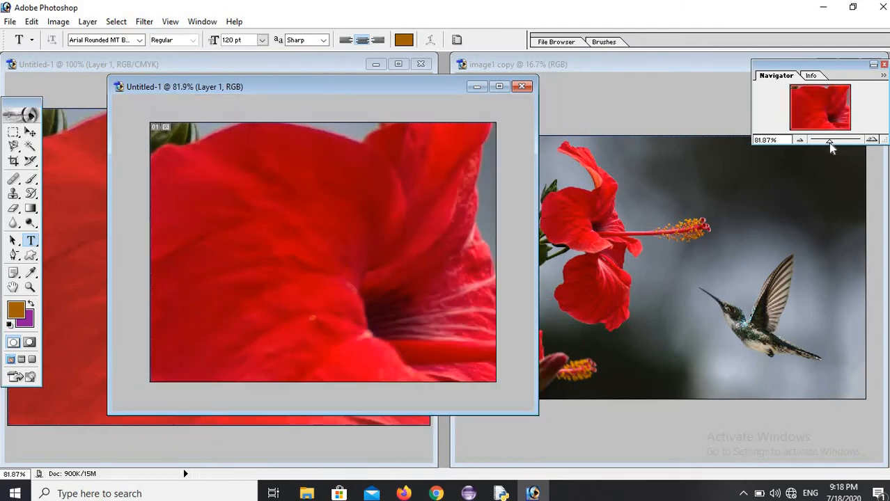
Hide the Navigator palette
key(shift+Tab)
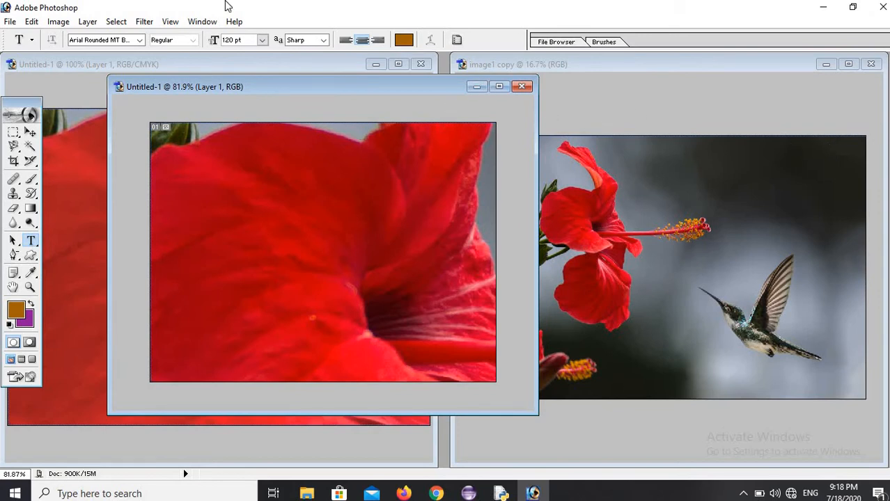
click(201, 23)
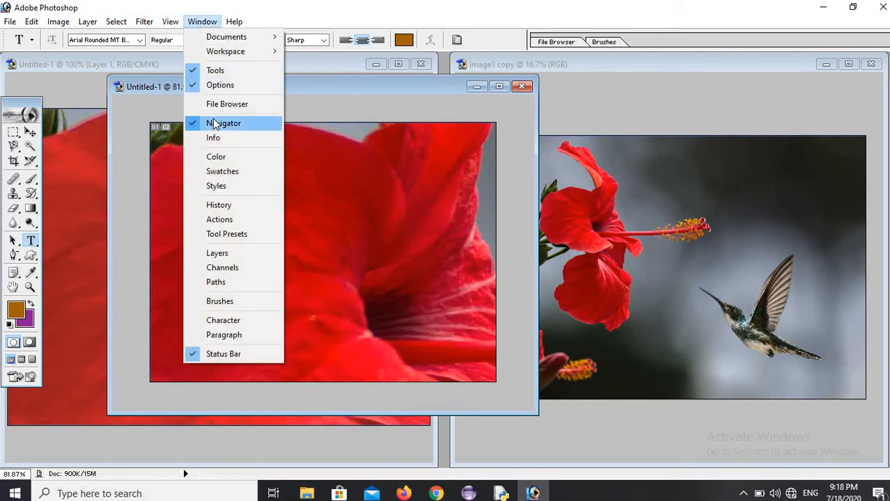
click(213, 123)
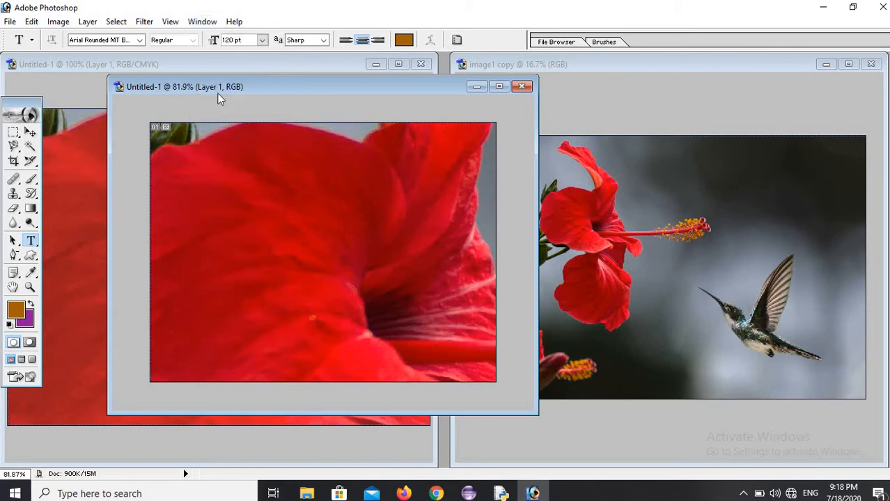
Display the Color palette and look through the Swatches and Styles grouped with it
click(201, 22)
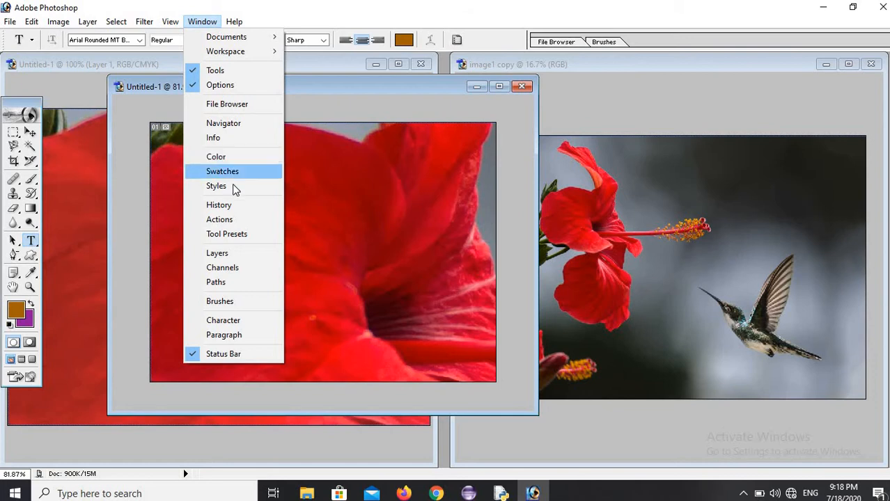
click(216, 158)
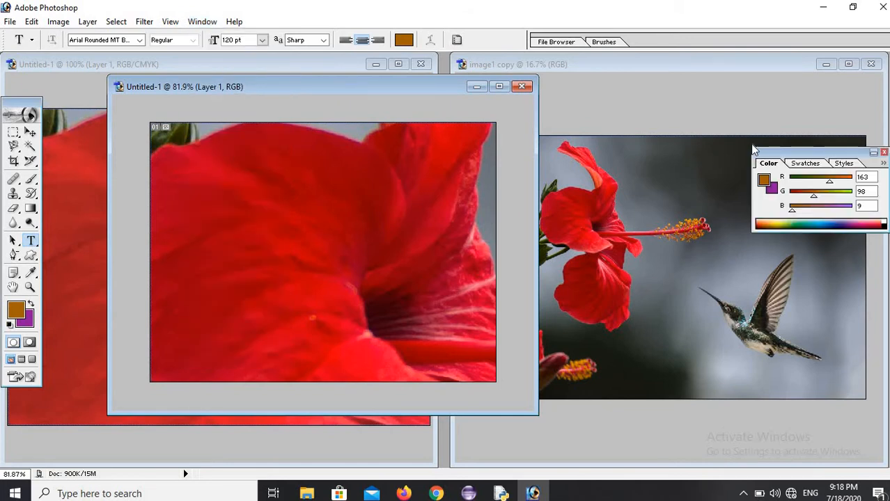
click(812, 166)
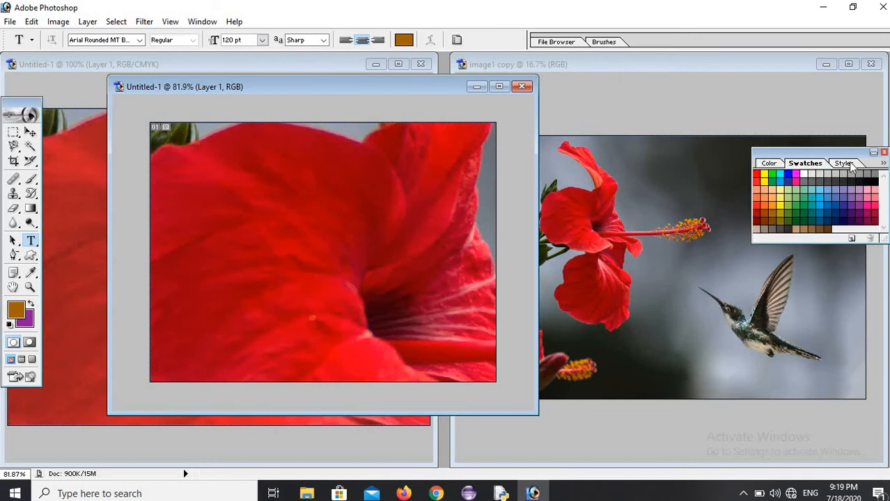
click(844, 164)
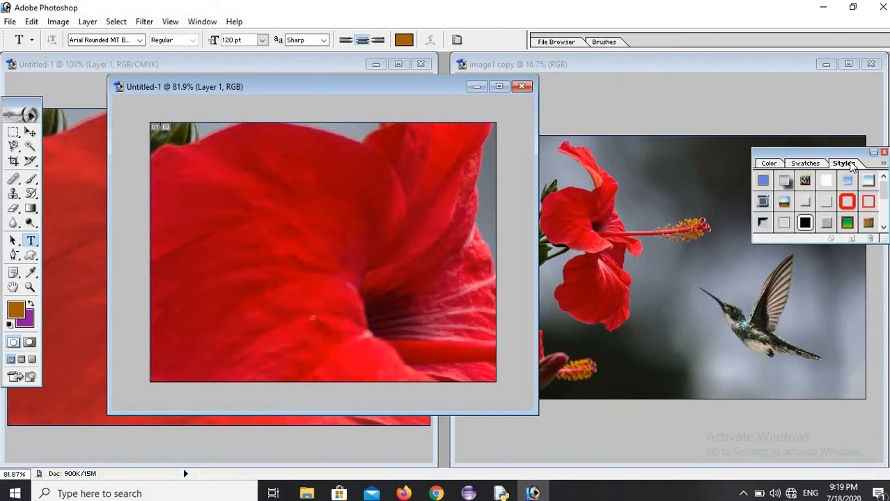
click(774, 166)
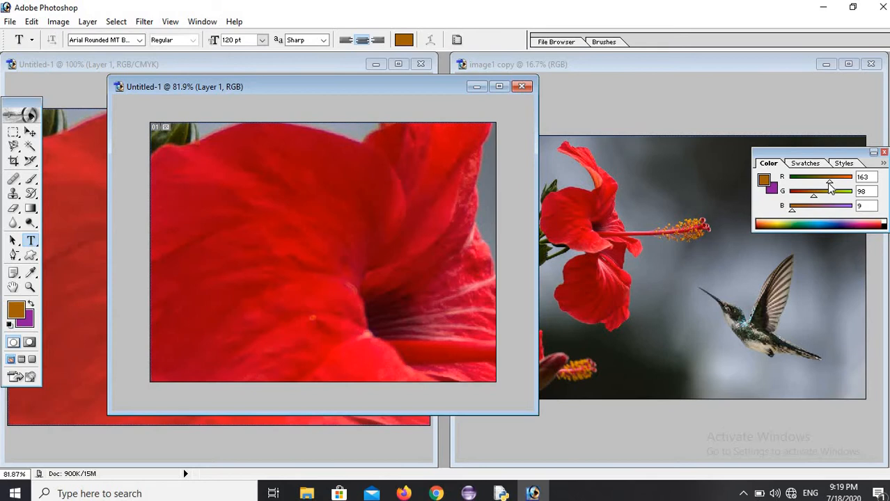
Mix different foreground colours with the RGB sliders, ending at R 136, G 117, B 114
mouse_move(829, 184)
mouse_down()
mouse_move(849, 186)
mouse_move(818, 195)
mouse_up()
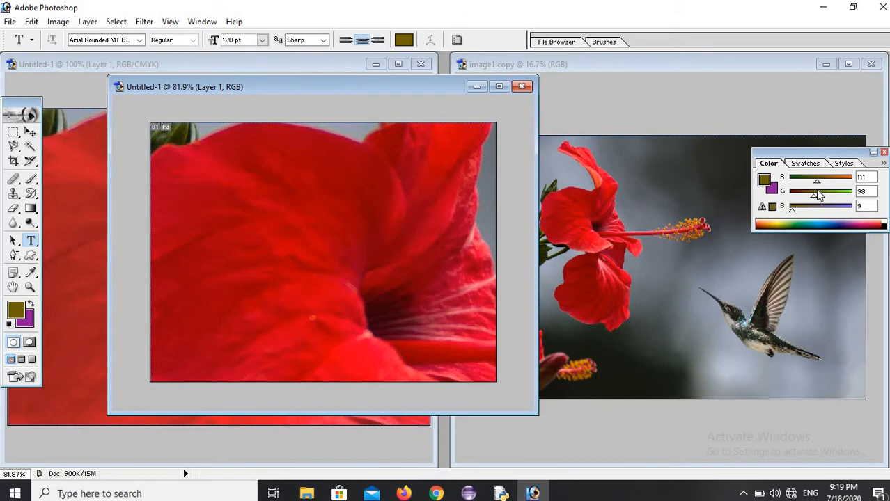
drag(818, 195, 841, 195)
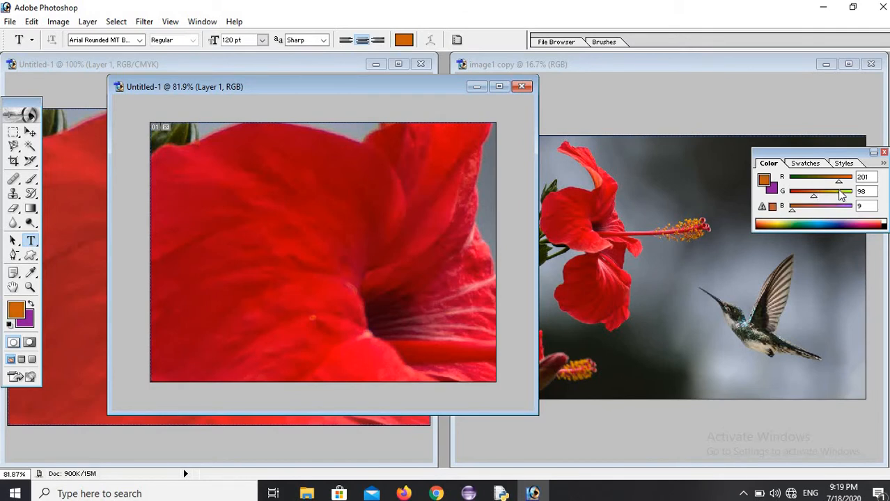
drag(841, 193, 854, 194)
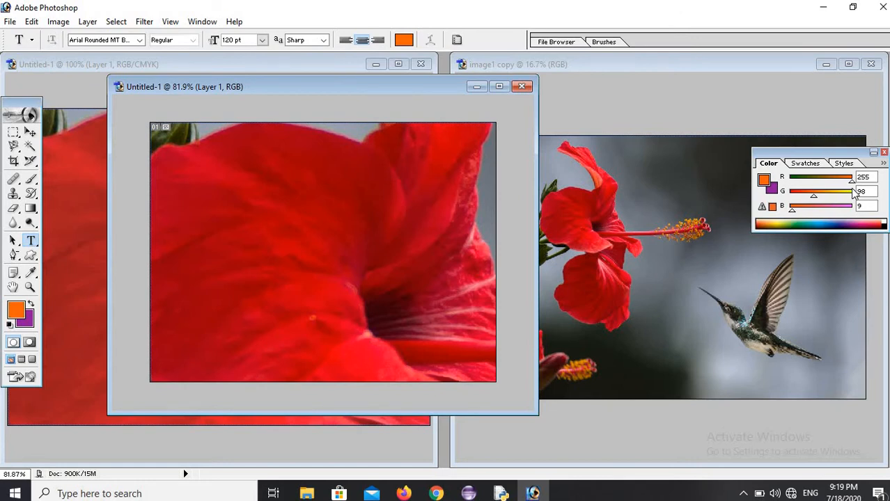
mouse_move(838, 194)
mouse_down()
mouse_move(816, 197)
mouse_move(842, 196)
mouse_up()
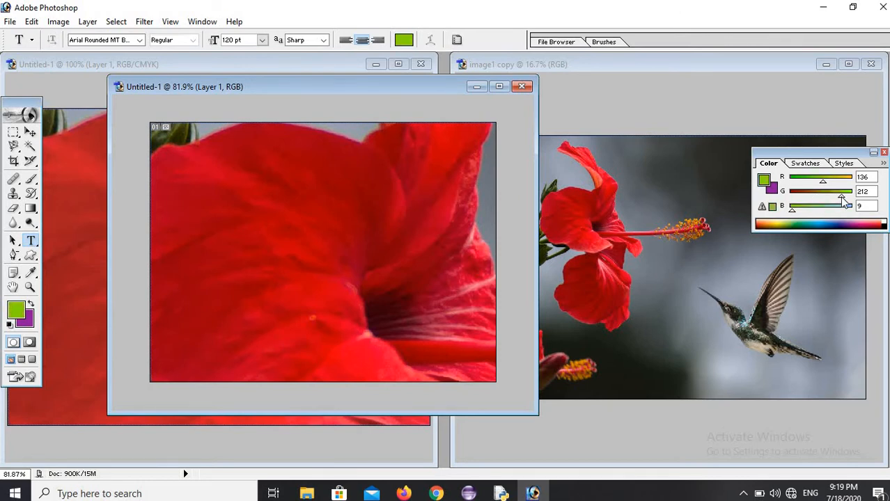
drag(839, 197, 820, 220)
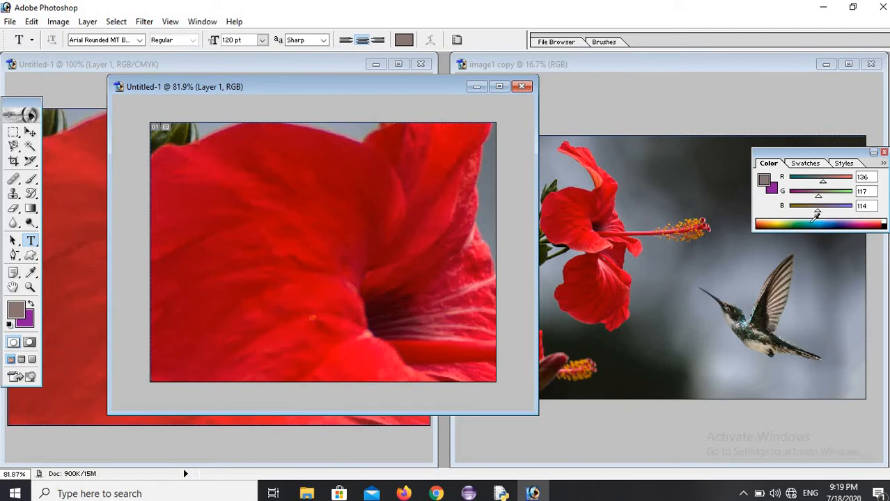
Sample green, blue and other foreground colours from the colour spectrum, ending on golden yellow (R 226, G 187, B 35)
click(812, 221)
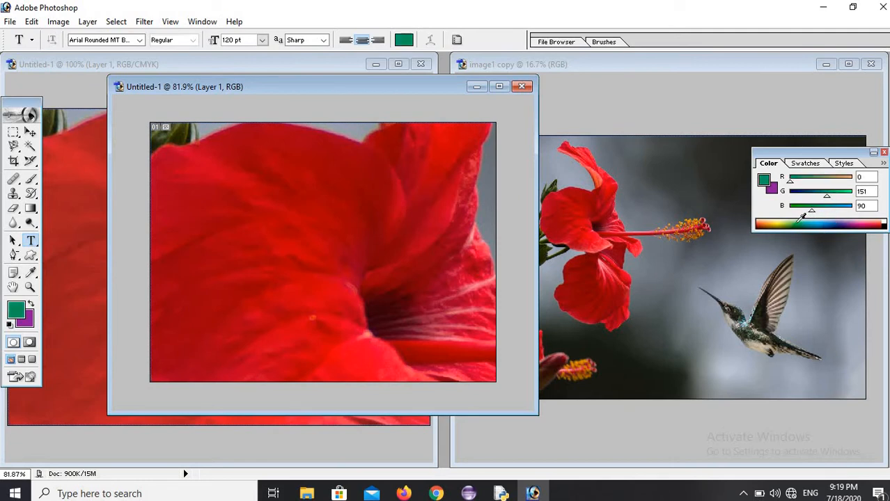
click(785, 222)
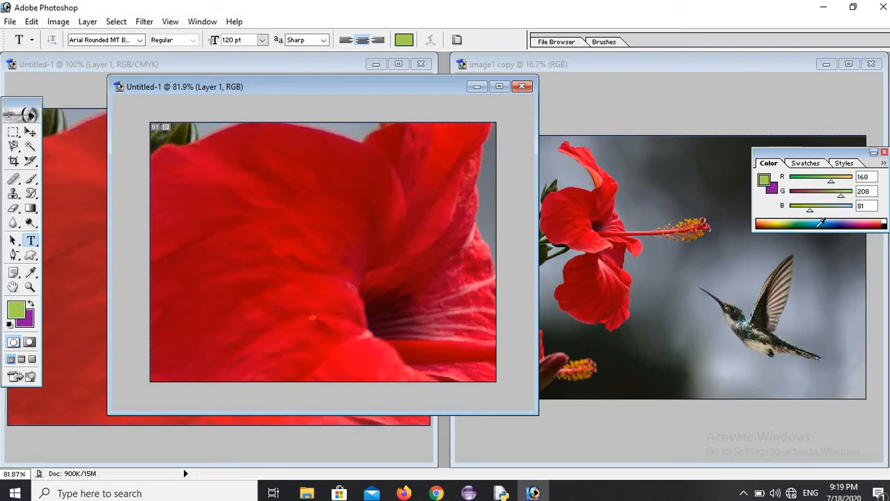
click(829, 223)
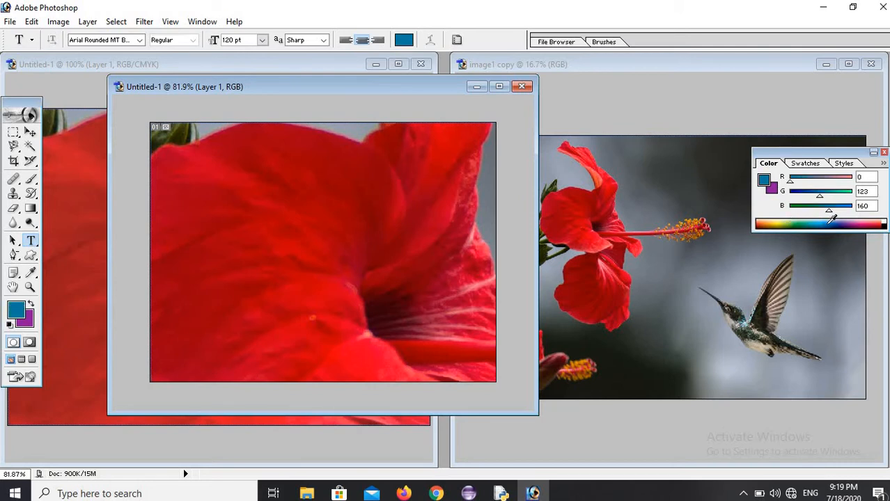
click(867, 222)
drag(872, 218, 779, 220)
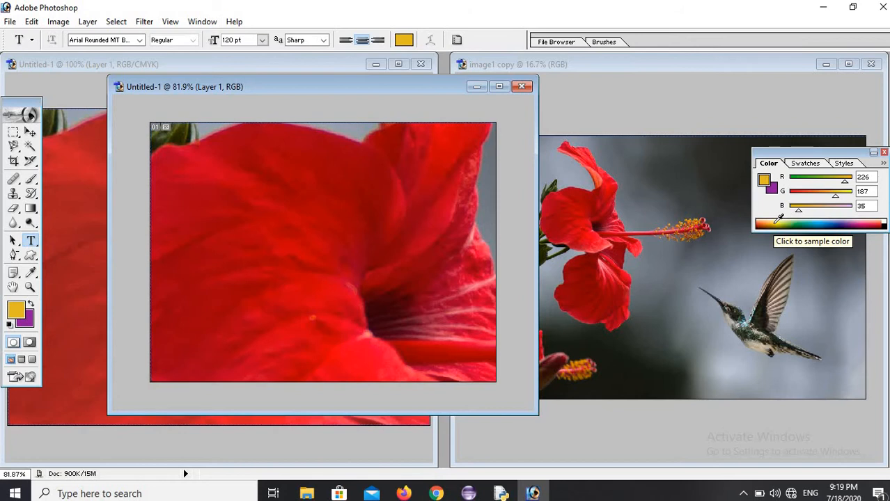
Try green, orange and yellow swatches as the foreground colour, finish with light green, and leave the swatch naming without changes
click(802, 164)
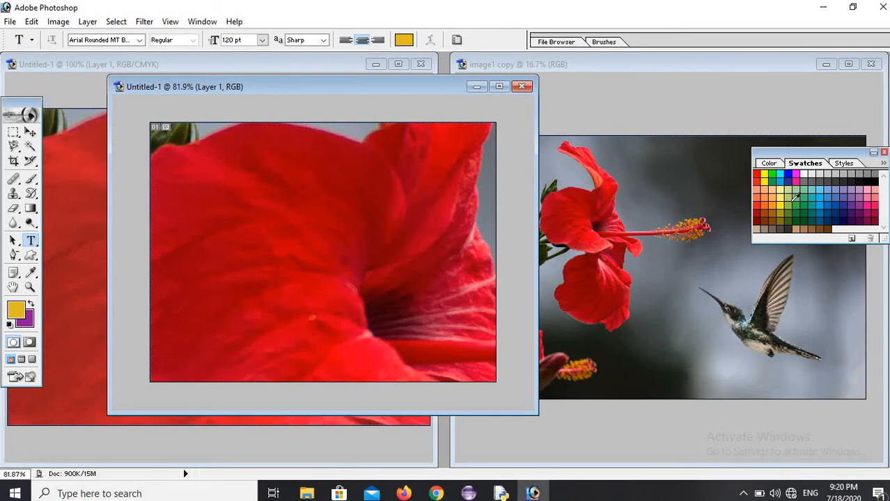
click(795, 199)
click(810, 208)
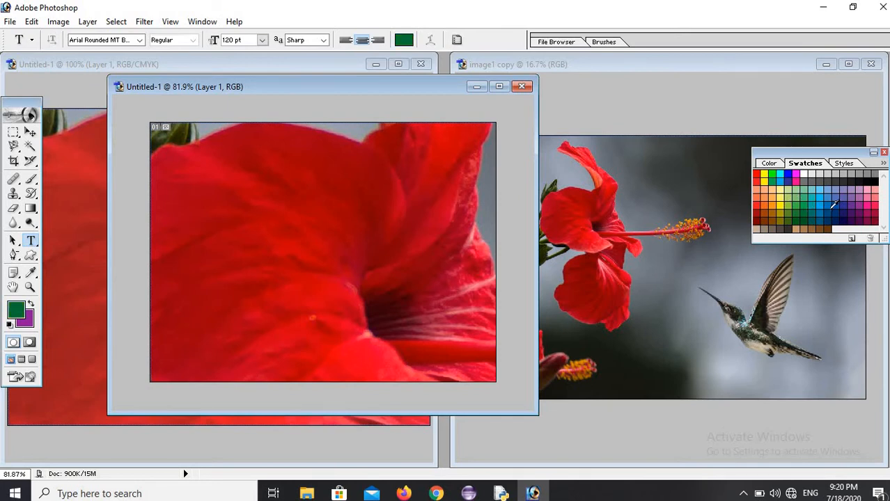
click(773, 204)
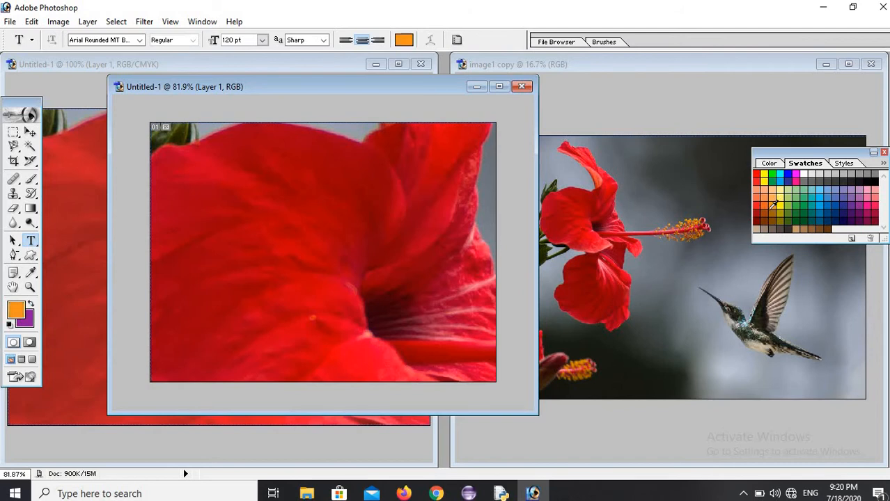
click(766, 198)
click(765, 190)
click(779, 197)
click(786, 194)
click(784, 202)
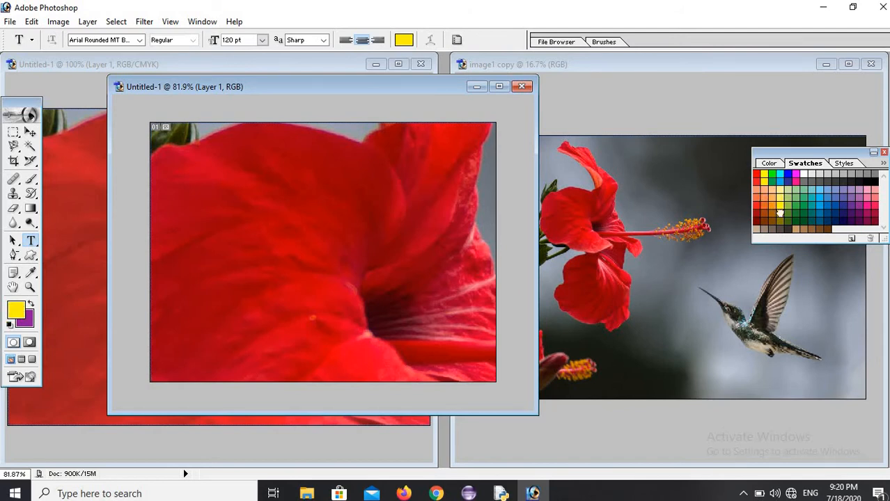
click(783, 210)
click(789, 202)
click(785, 199)
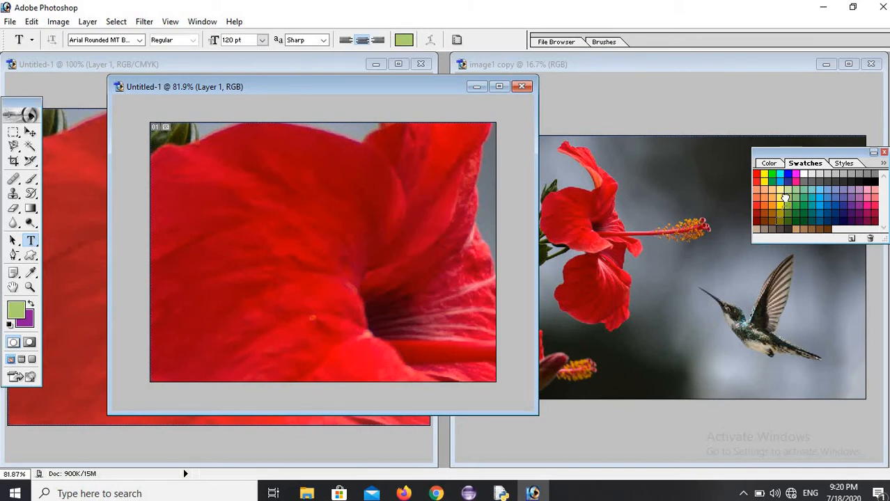
double_click(784, 199)
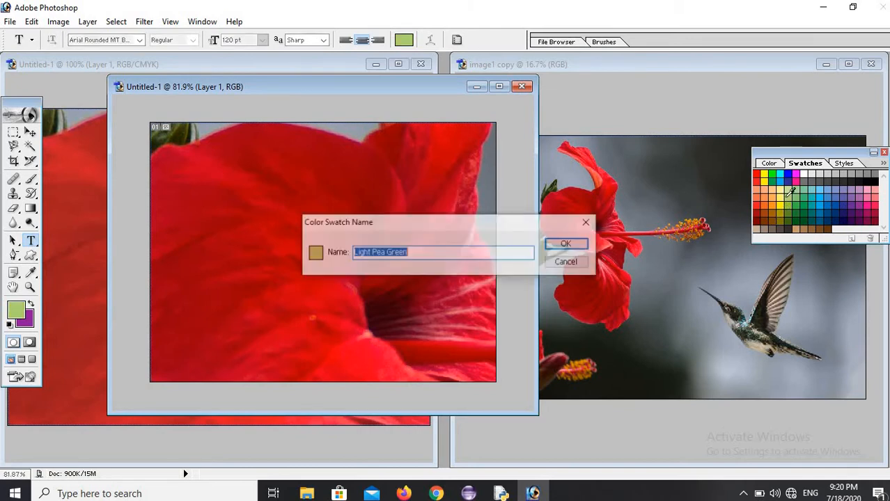
click(570, 263)
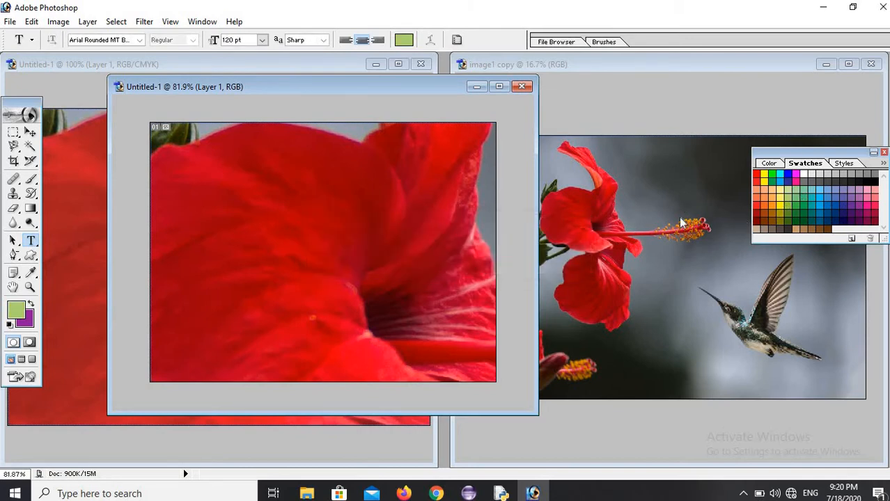
Apply various preset styles in turn to Layer 1 of Untitled-1, finishing with the pink-violet style
click(845, 164)
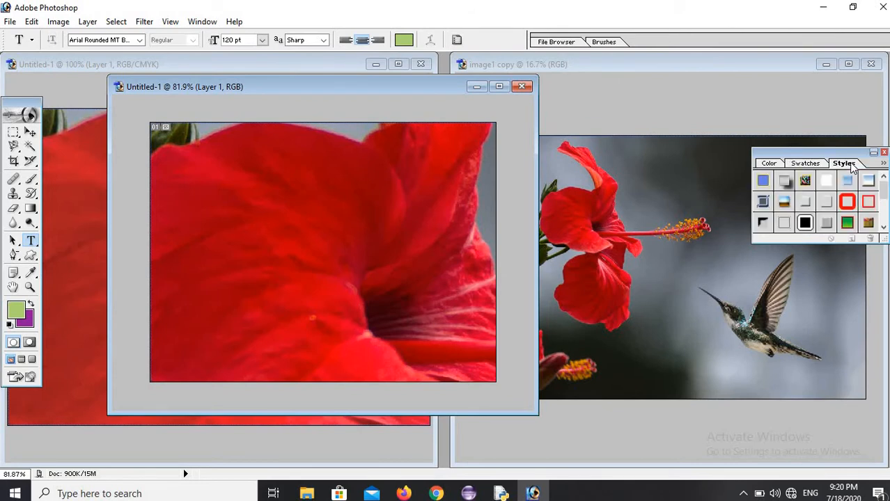
click(825, 203)
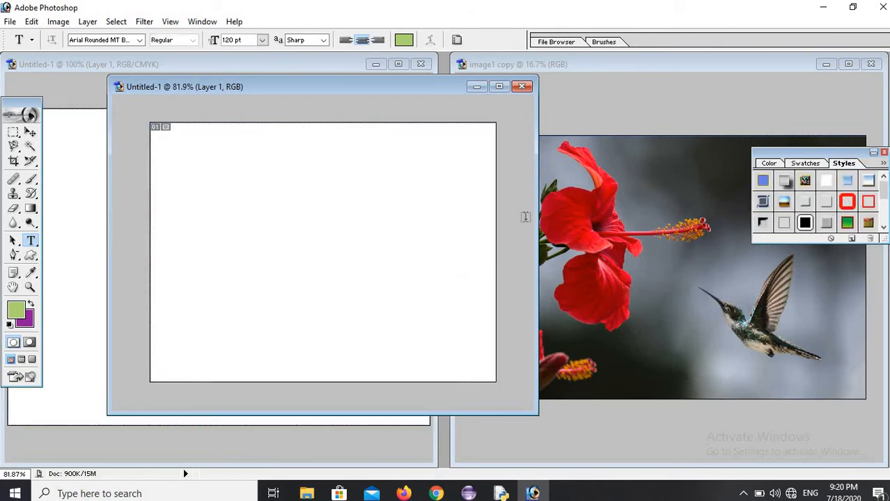
click(801, 224)
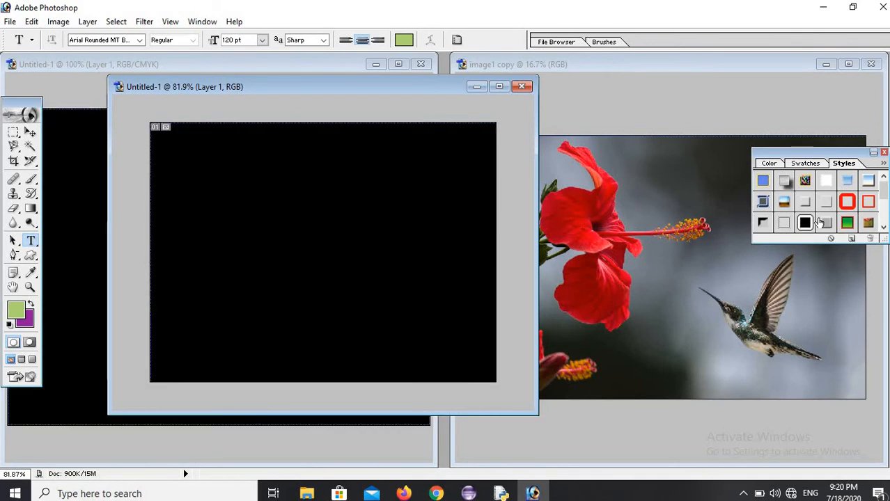
click(826, 223)
click(865, 223)
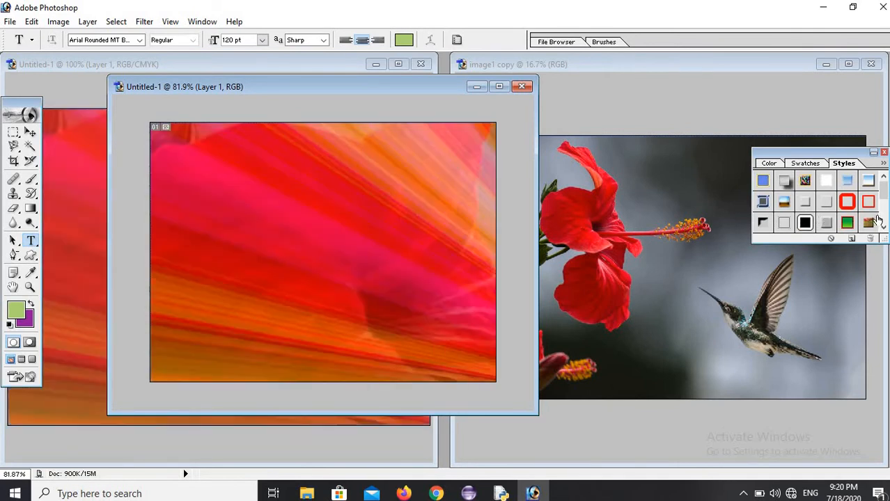
scroll(870, 214, down, 3)
click(868, 209)
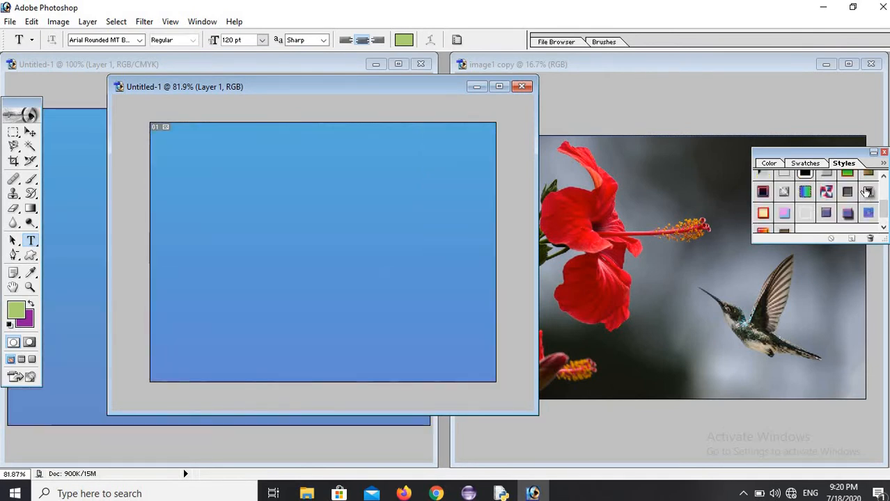
click(865, 192)
click(845, 174)
click(785, 192)
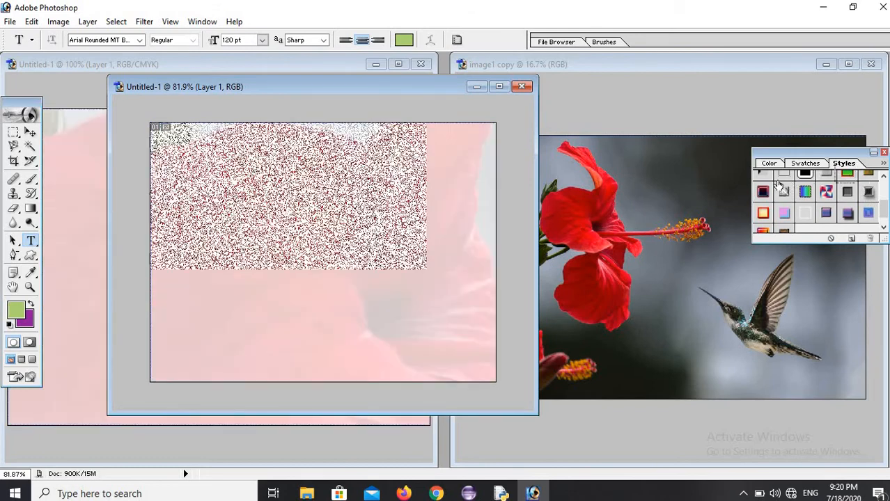
click(765, 193)
click(786, 211)
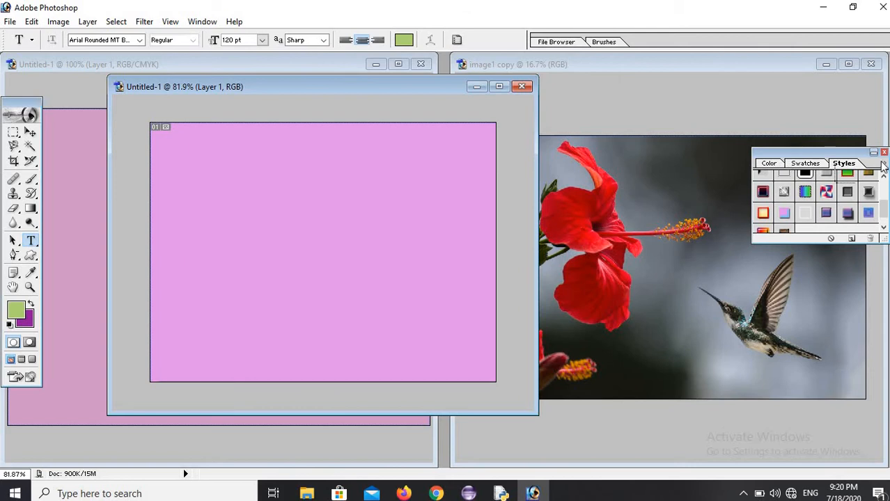
Switch between the Color, Swatches and Styles palettes, and close their palette group
click(772, 166)
click(800, 166)
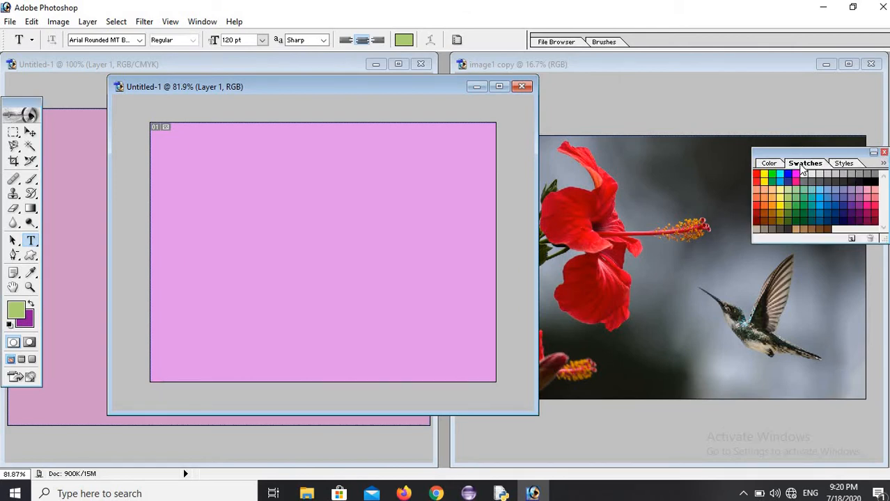
click(843, 164)
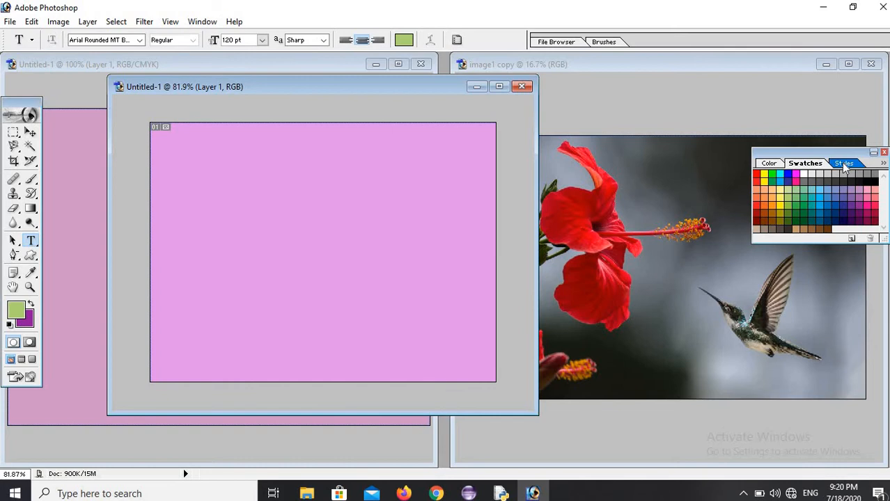
click(884, 152)
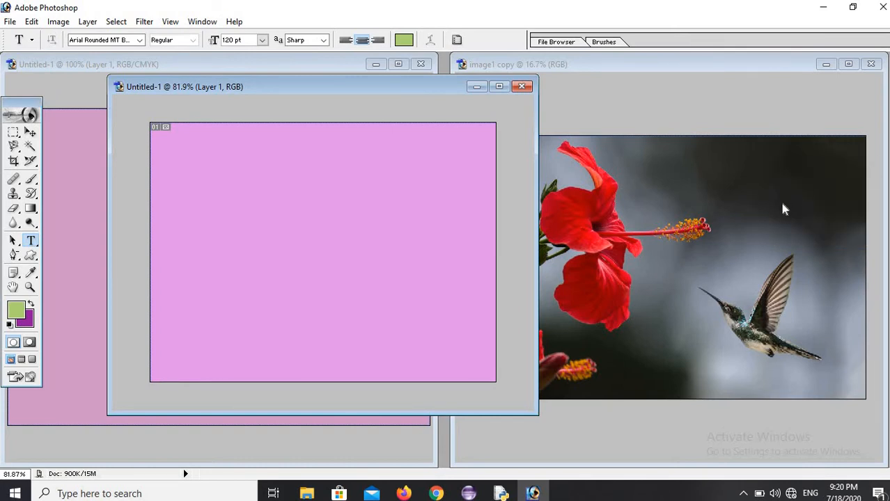
Repeatedly undo and redo the last style applied to Layer 1 of Untitled-1, ending with it undone
key(ctrl+z)
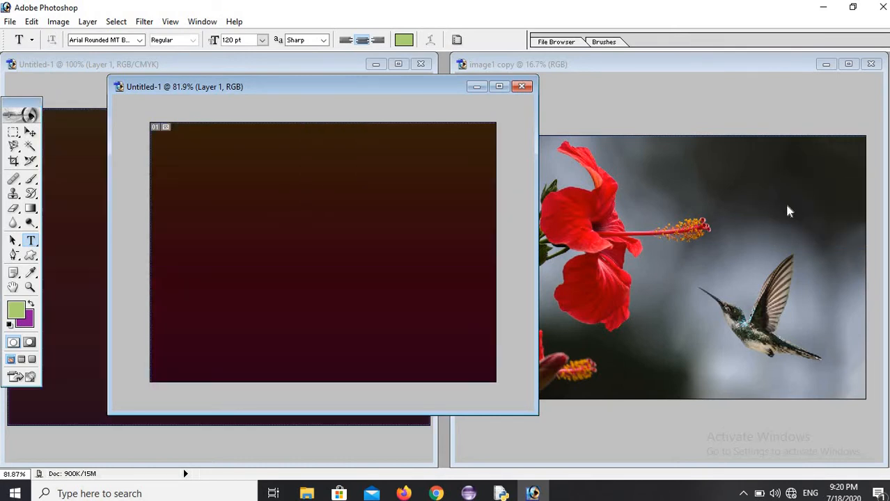
key(ctrl+z)
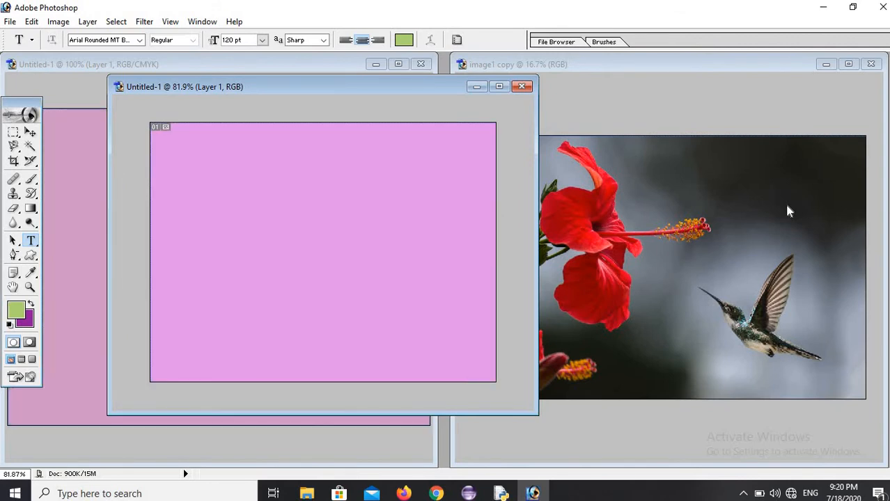
key(ctrl+z)
key(ctrl+z)
key(ctrl+z)
key(ctrl+z)
key(ctrl+z)
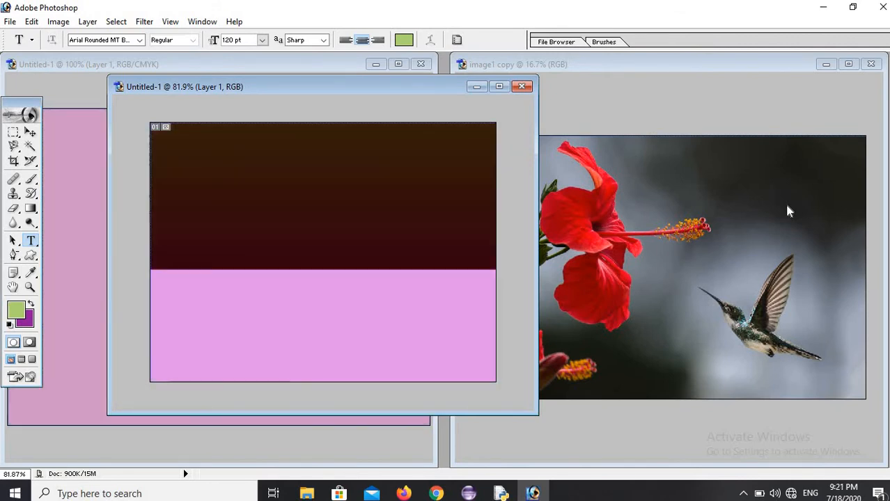
Close both Untitled-1 windows without saving the changes
click(519, 87)
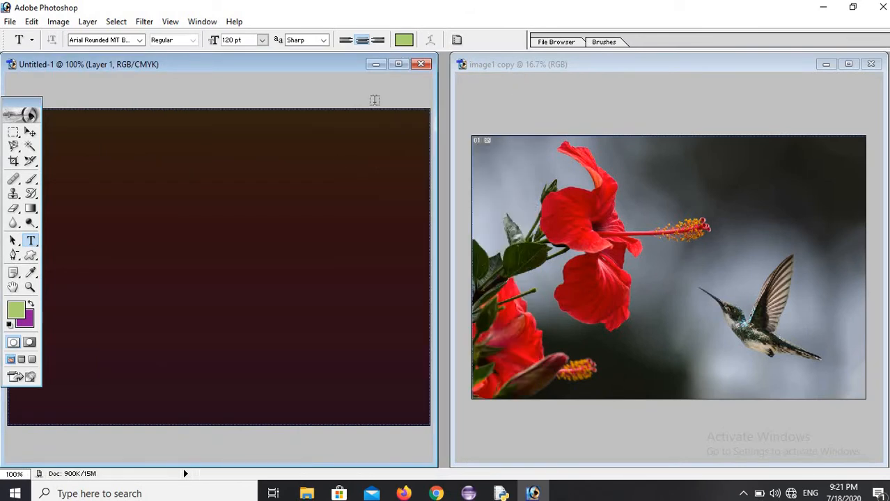
click(422, 65)
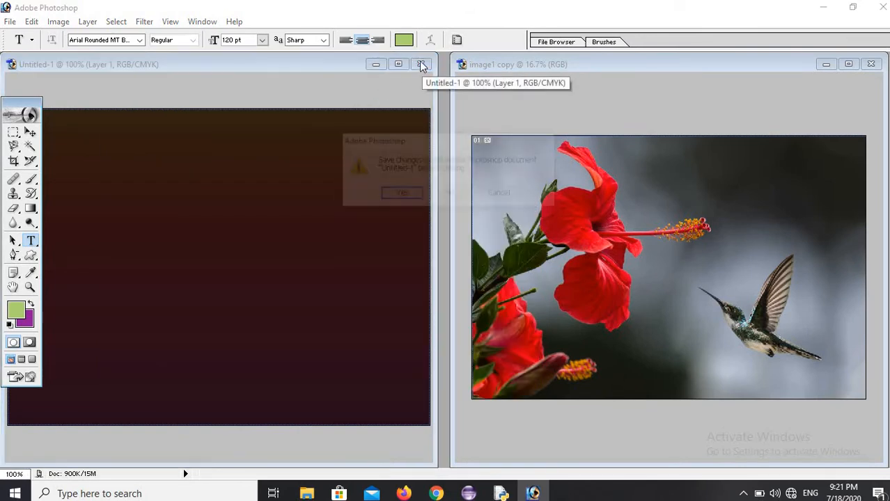
click(449, 195)
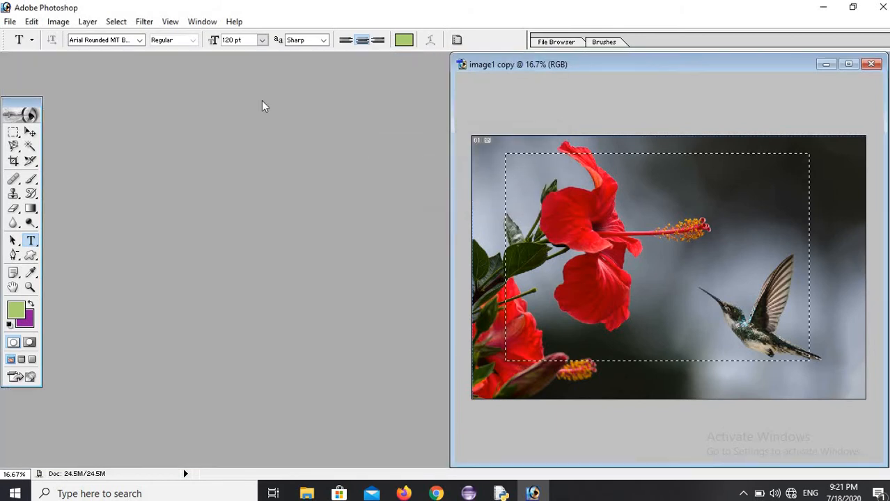
Create a new 640 x 480 pixel RGB document named Untitled-1 at 72 pixels/inch with white contents
click(10, 21)
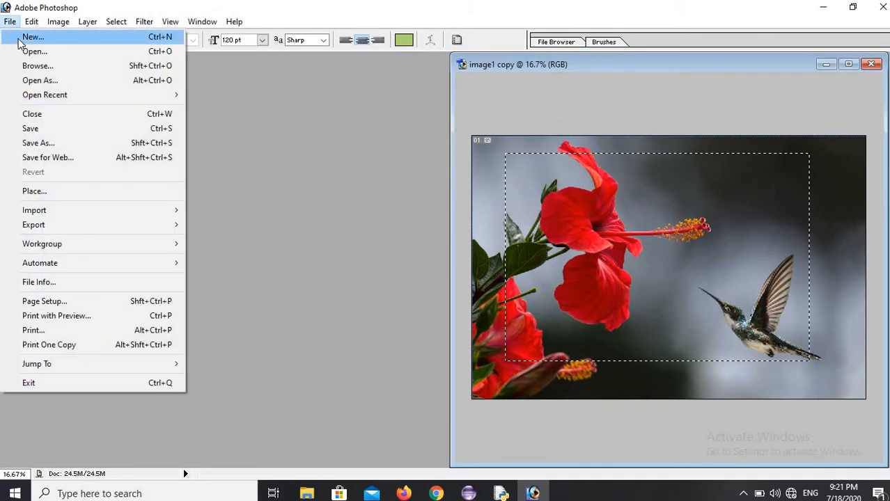
click(32, 37)
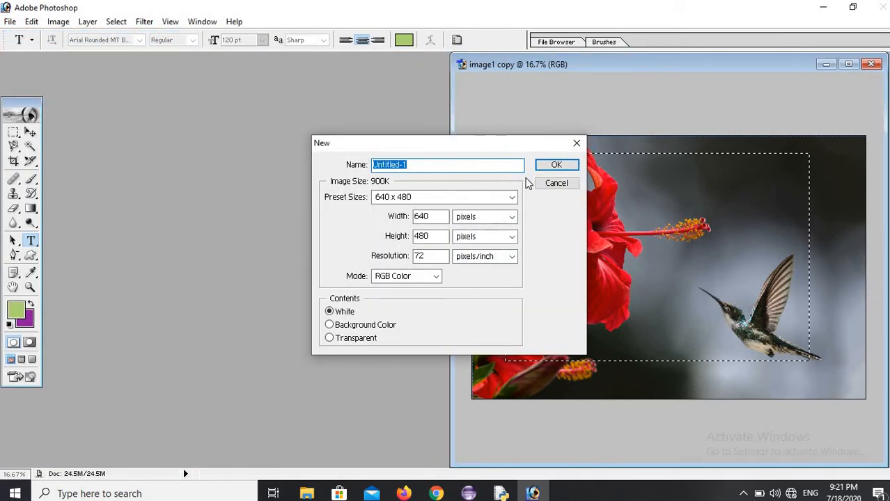
click(547, 167)
Copy the selected area of image1 copy into Untitled-1 with the Move tool, and shift the copied flower downward
click(631, 190)
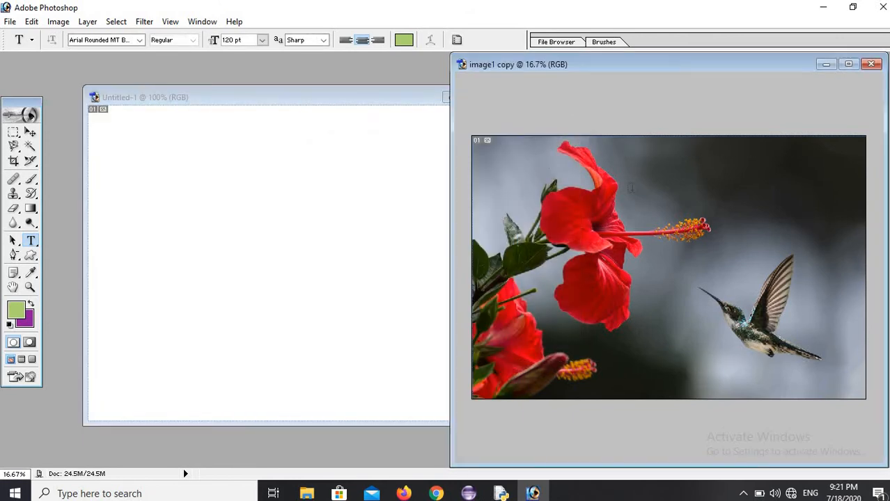
click(30, 131)
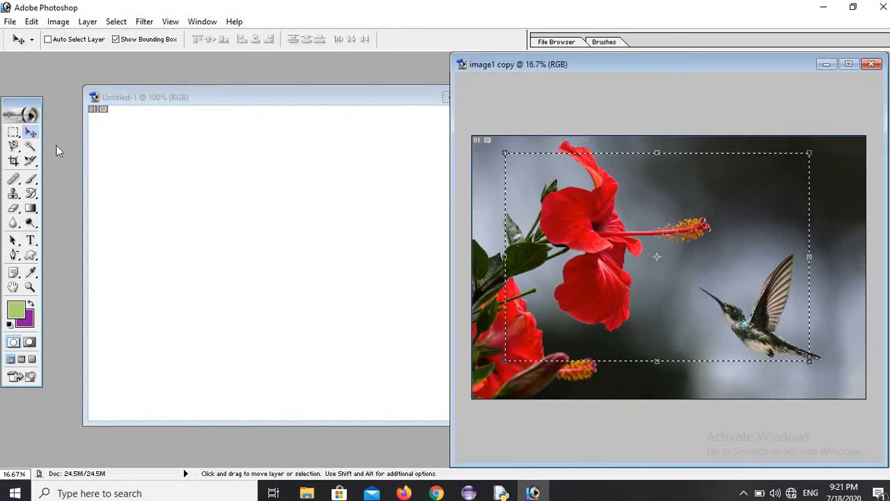
drag(531, 270, 284, 232)
drag(322, 203, 348, 306)
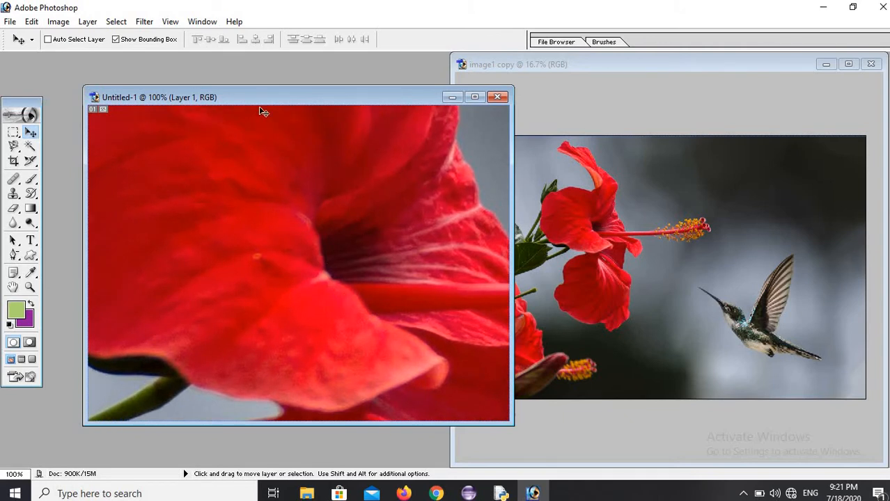
Show the Layers palette for Untitled-1
click(203, 21)
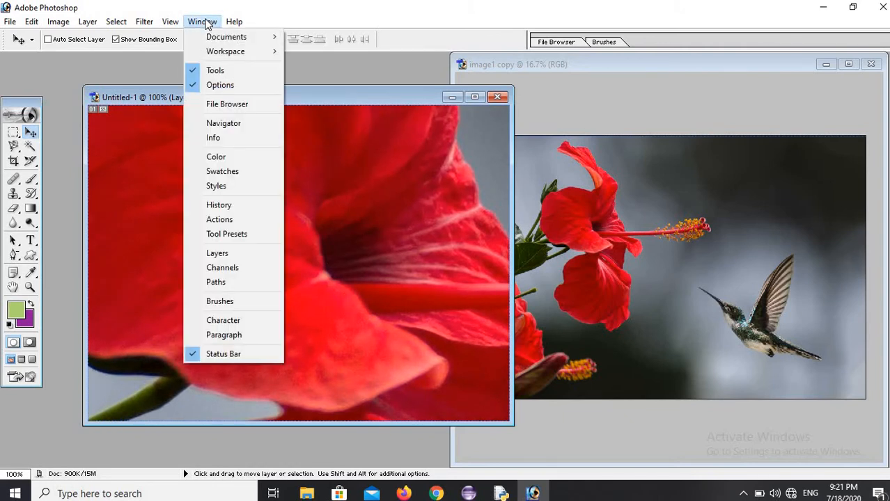
click(248, 252)
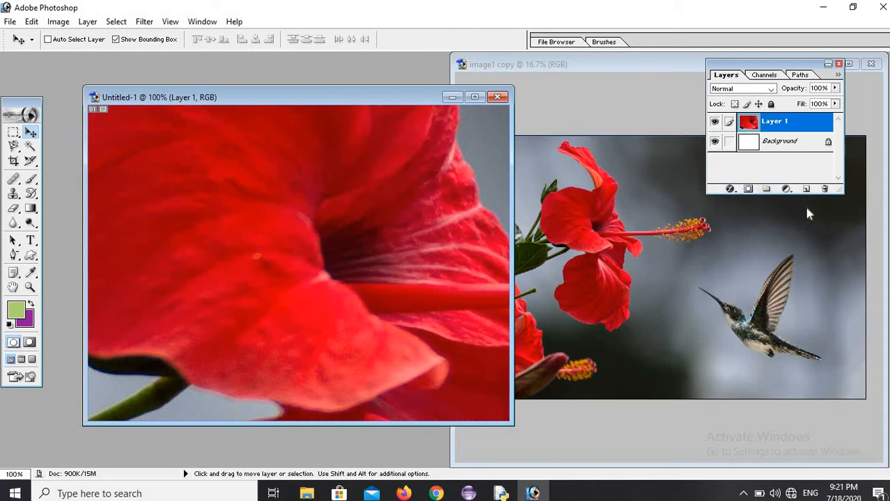
Try a solid colour fill layer above Layer 1 with green 73D397, and undo back past the last flower move
click(785, 190)
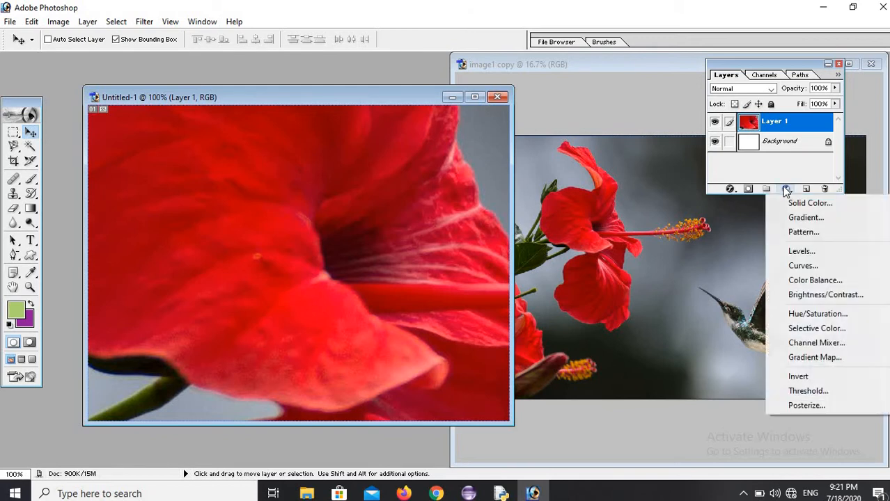
click(798, 205)
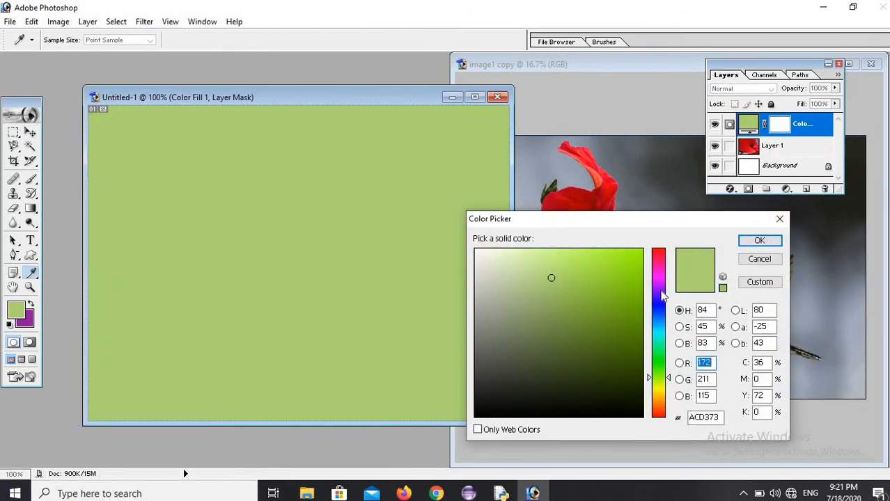
drag(661, 294, 653, 367)
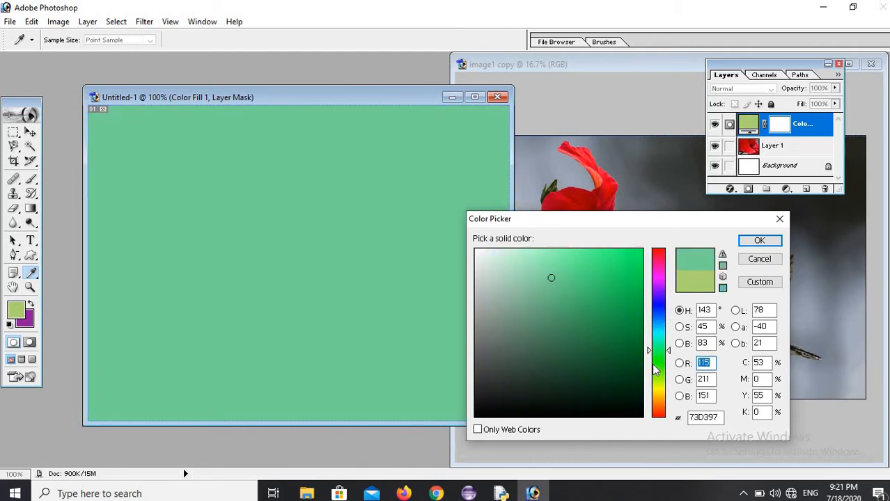
click(770, 259)
key(v)
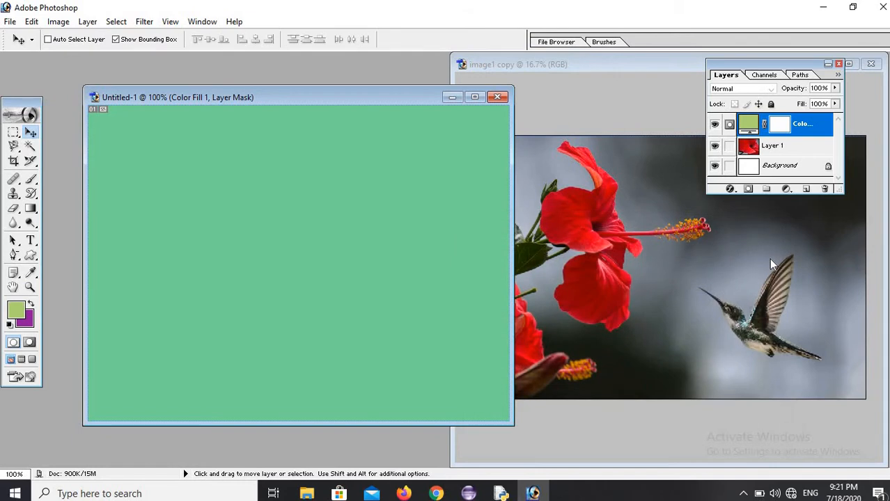
key(ctrl+alt+z)
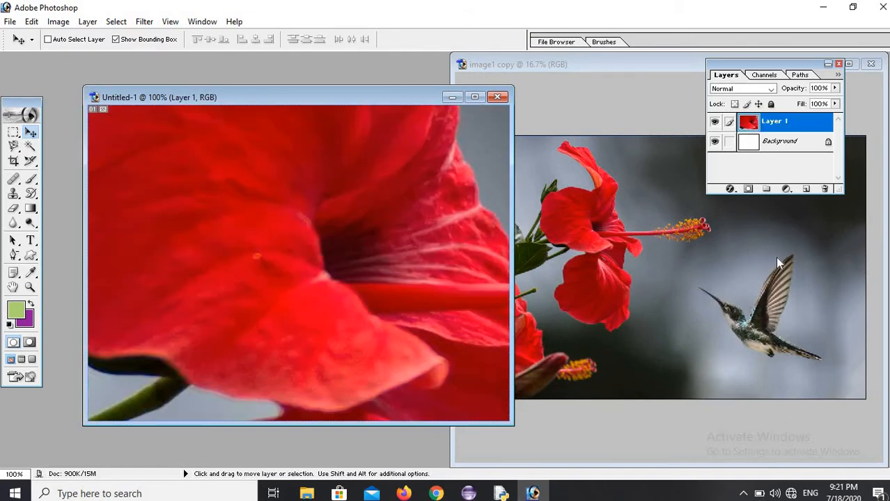
key(ctrl+alt+z)
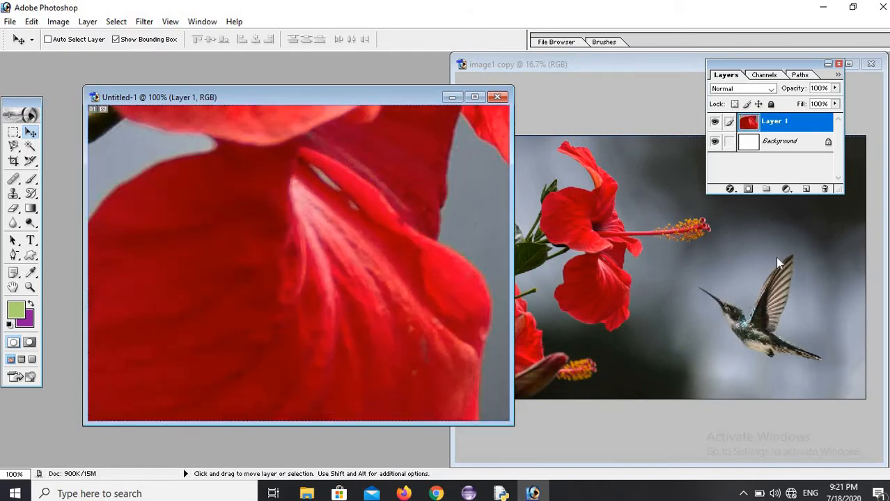
Start a linear gradient fill layer above Layer 1 and set its angle to -44°
click(787, 190)
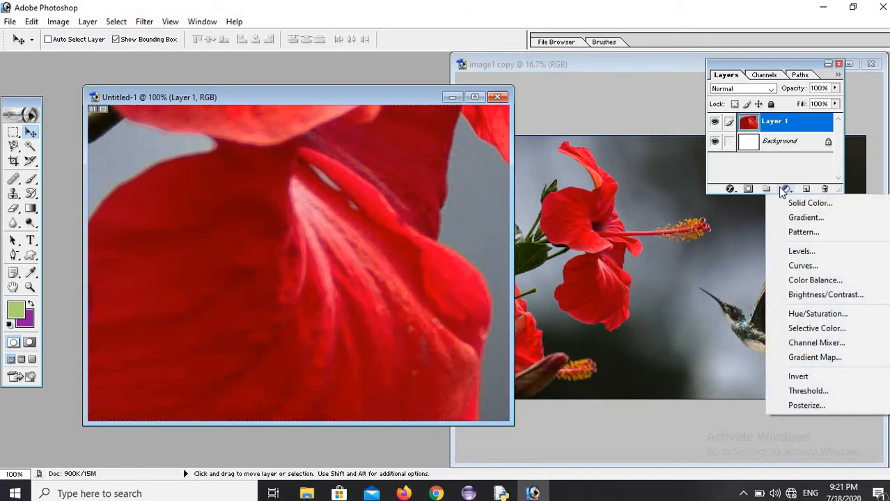
click(806, 218)
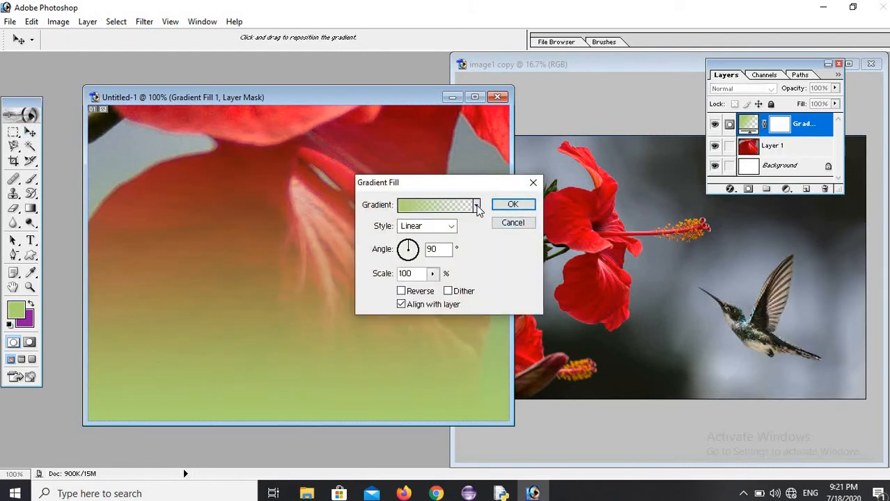
drag(411, 250, 423, 264)
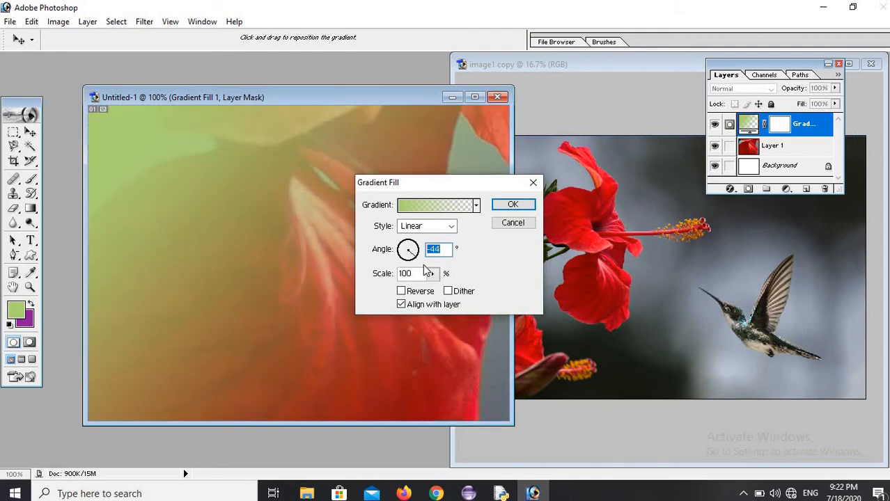
Try several preset gradients for the fill layer, apply the purple, blue, green and orange one, and undo the layer
click(477, 205)
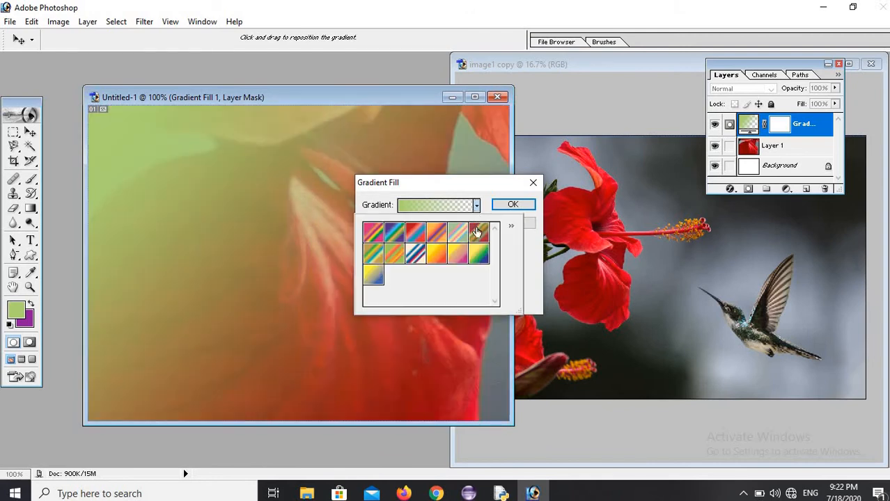
click(478, 232)
click(461, 251)
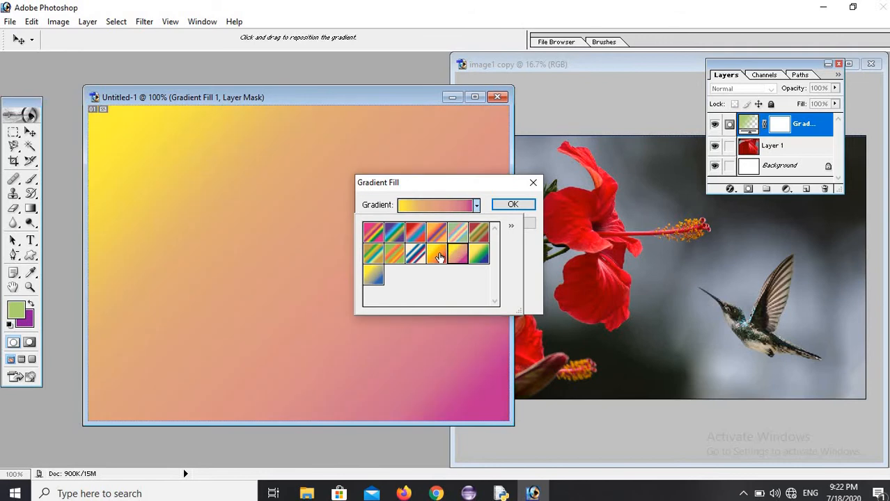
click(435, 252)
click(418, 236)
click(394, 233)
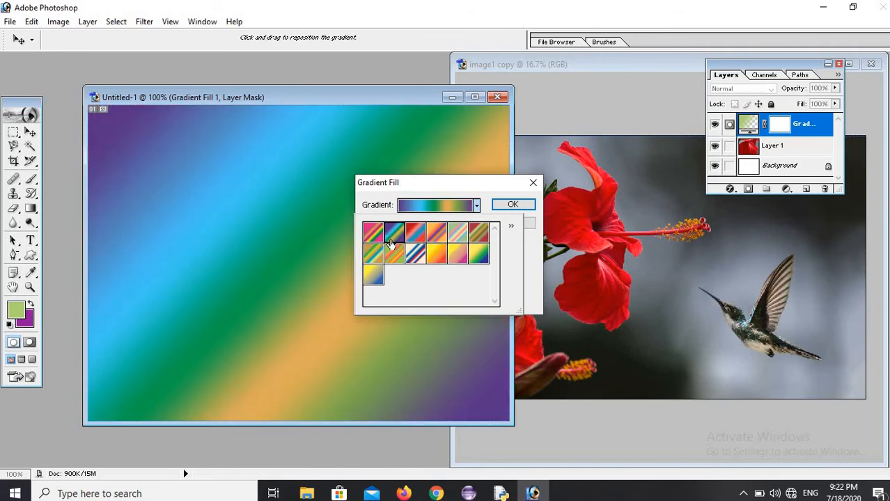
click(524, 202)
click(522, 204)
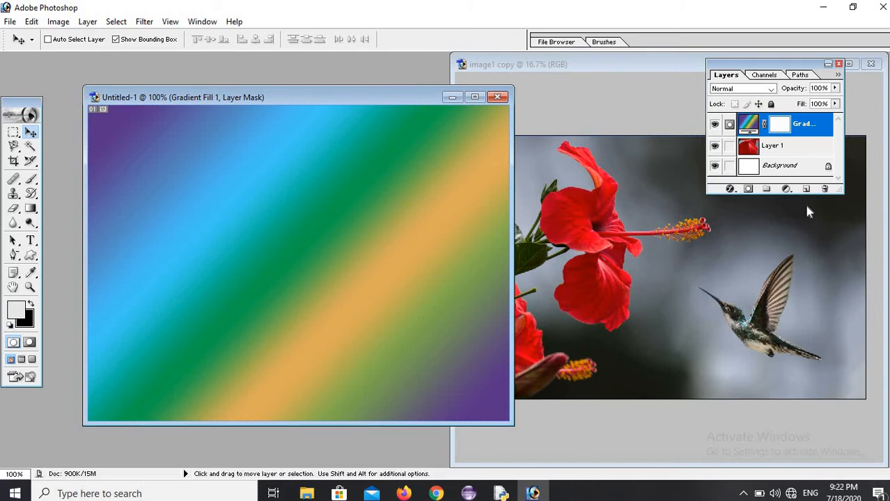
key(ctrl+z)
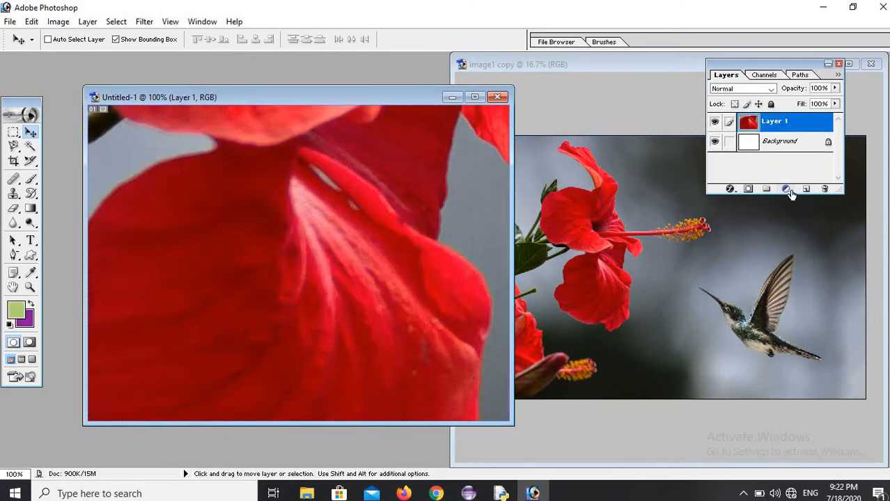
Preview wood, striped, stone-like and other patterns in a new pattern fill layer above Layer 1, and cancel the fill
click(787, 189)
click(798, 234)
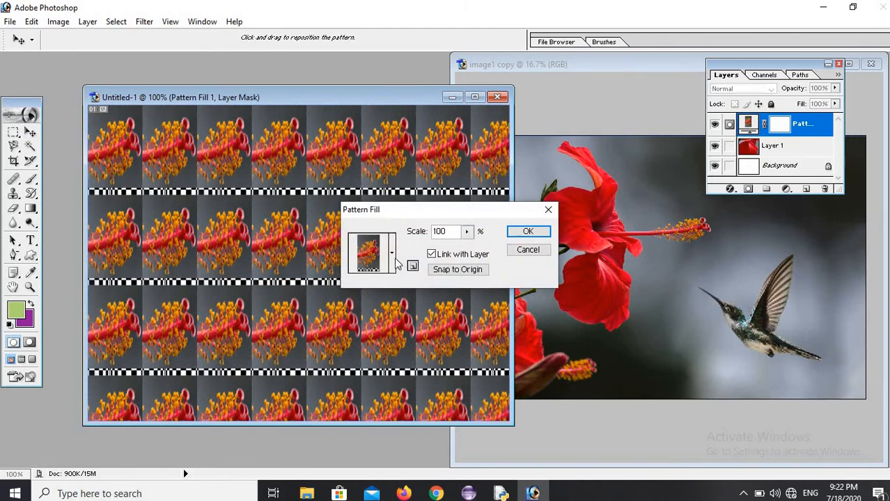
click(382, 256)
click(370, 294)
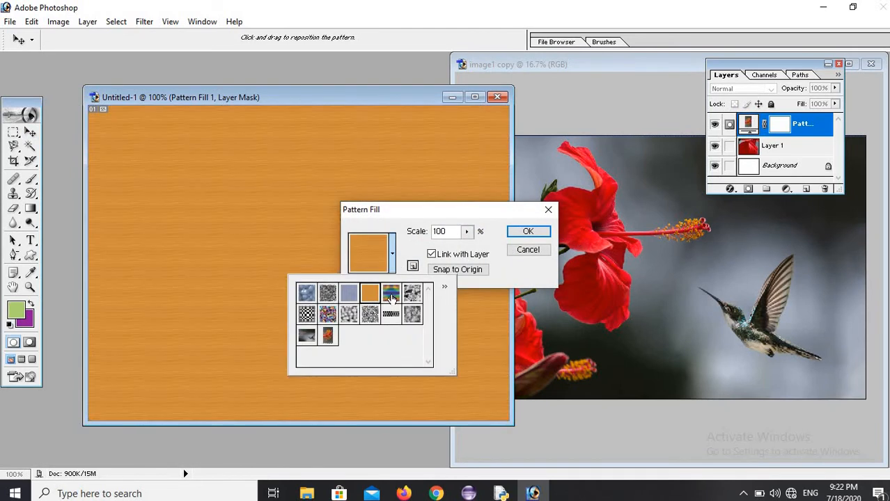
click(390, 293)
click(391, 312)
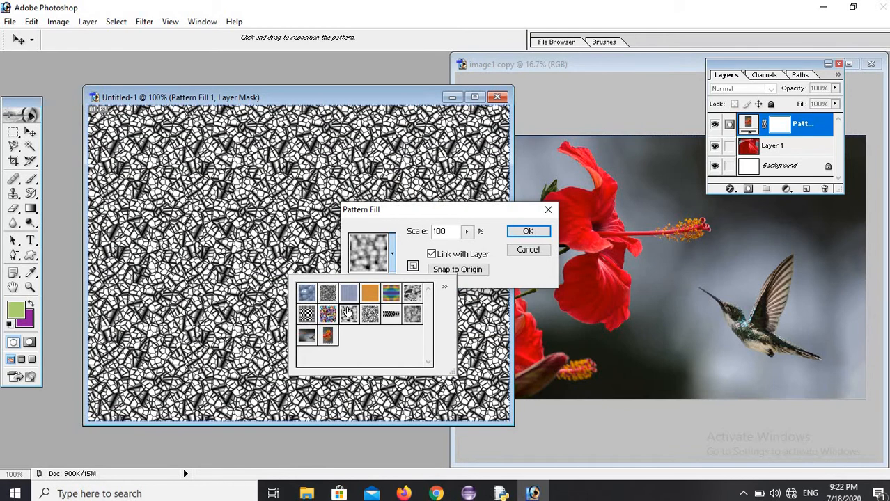
click(348, 313)
click(327, 294)
click(327, 313)
click(349, 313)
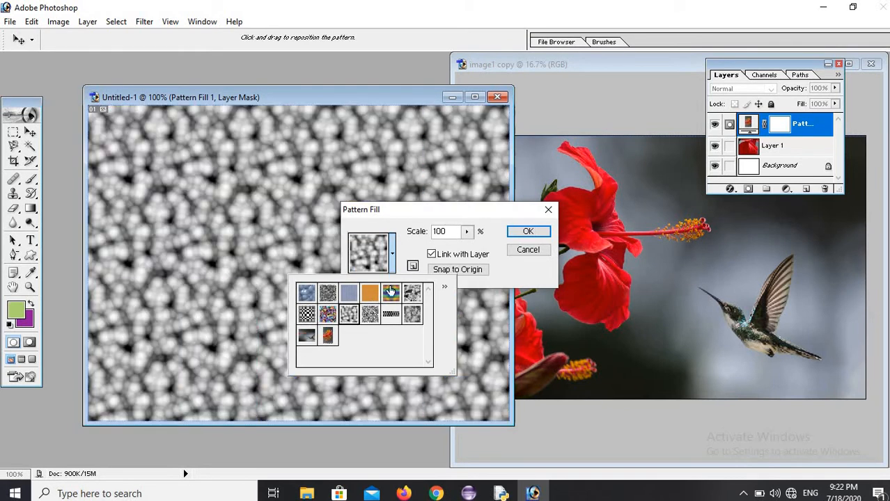
click(527, 251)
click(527, 251)
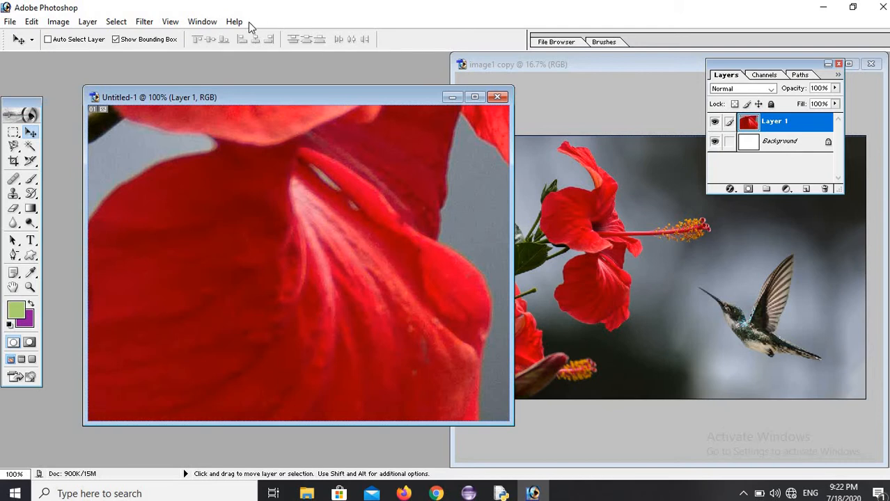
View the Channels and Paths palettes for the flower document, and return to the Layers palette
click(770, 76)
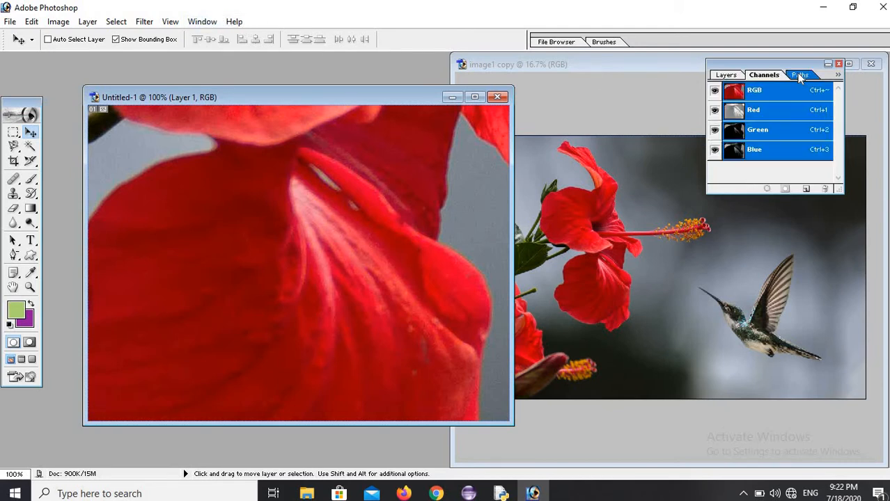
click(800, 76)
click(762, 75)
click(731, 77)
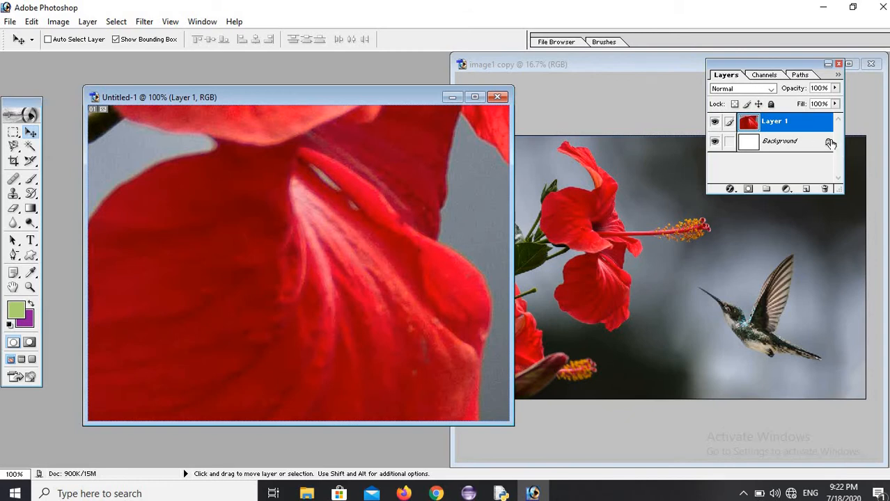
Convert the locked Background of the flower document into a regular layer named Layer 0
double_click(830, 143)
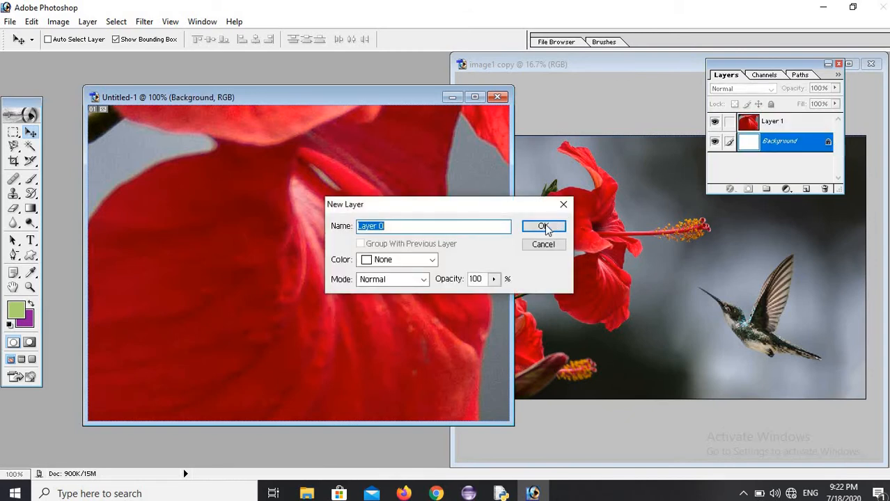
click(544, 228)
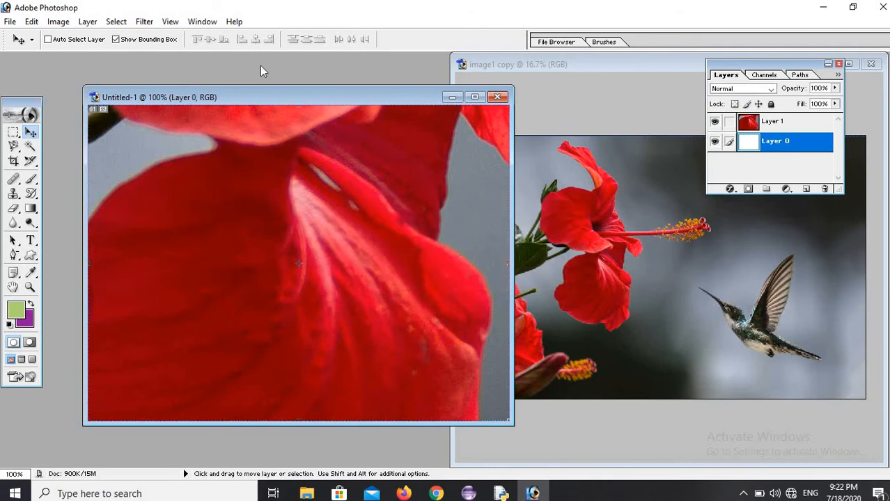
Switch to the Brush tool and show the Brushes palette with its presets
click(202, 21)
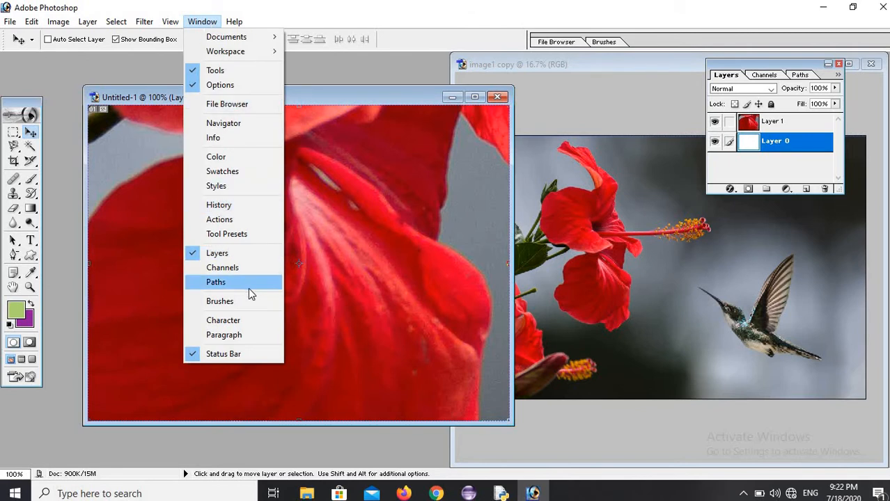
click(235, 311)
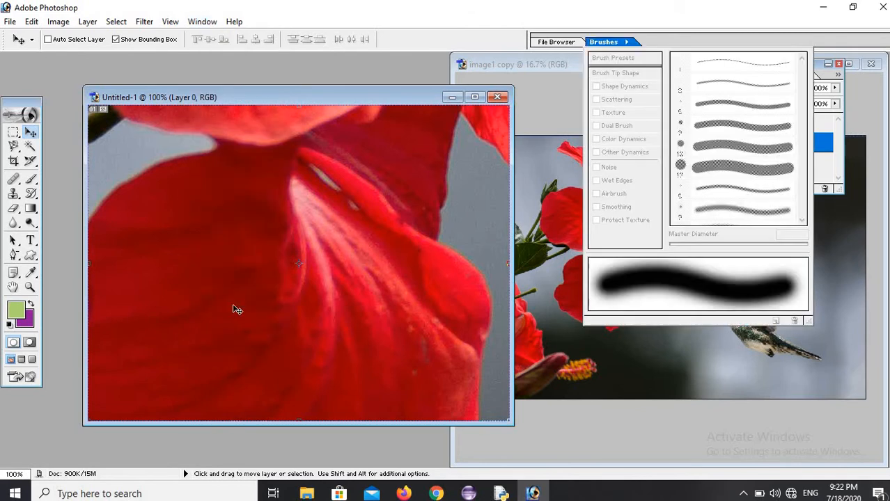
click(32, 180)
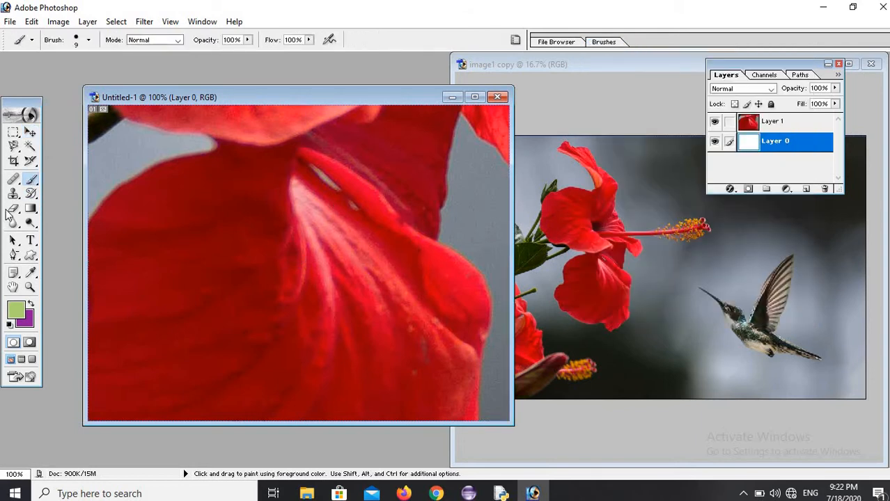
click(32, 179)
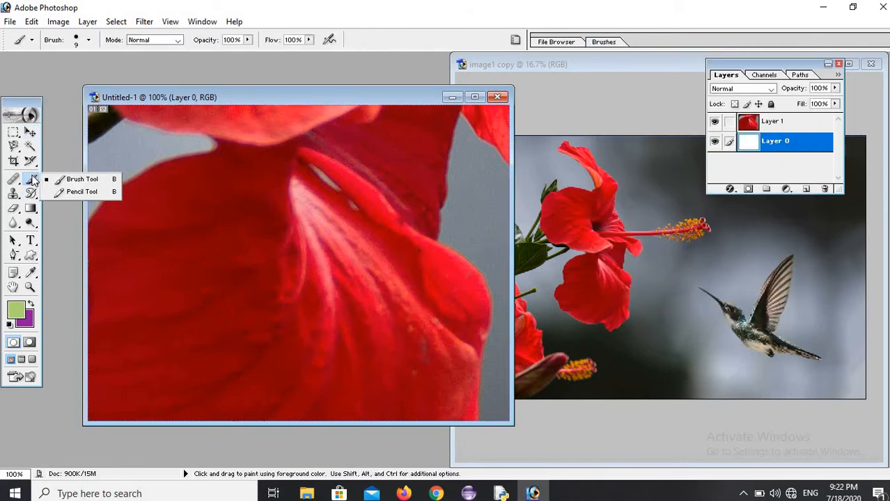
click(71, 181)
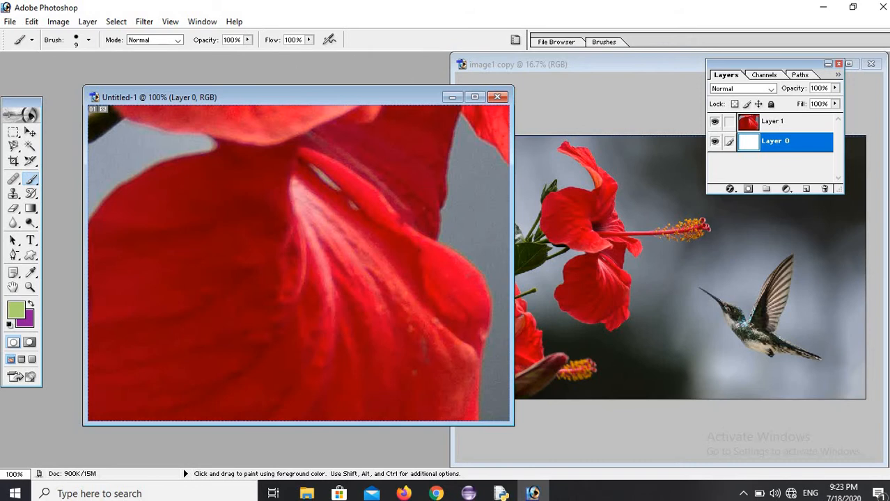
click(203, 23)
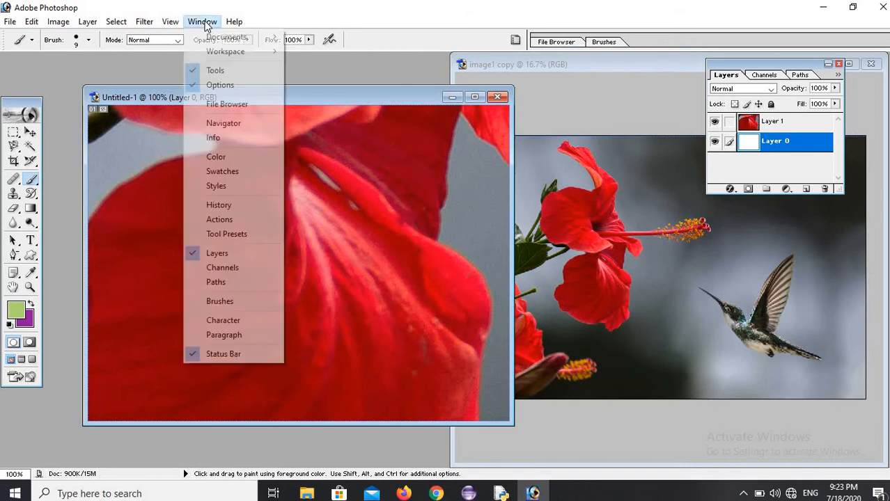
click(238, 304)
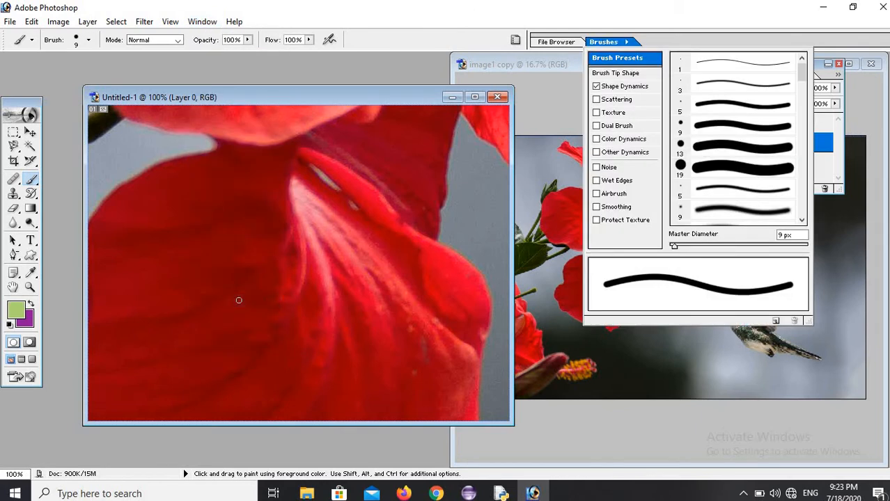
Enable Color Dynamics and Dual Brush for the 9 px brush, and dab twice on Layer 0
click(608, 140)
click(613, 126)
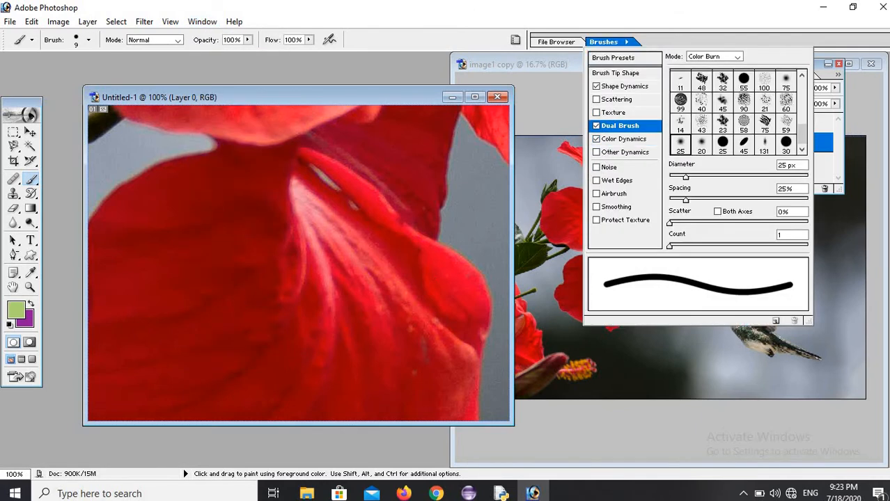
click(415, 259)
click(433, 303)
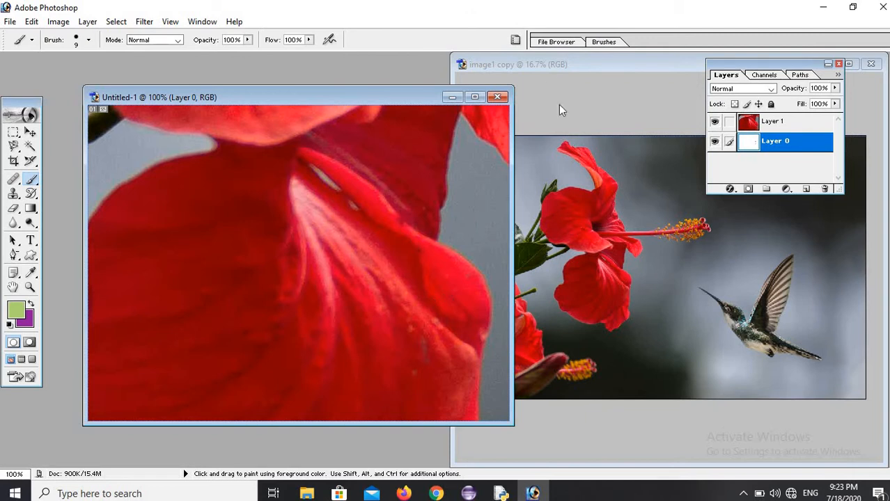
Set the dual brush diameter to 137 px, and try a spacing of 179% before reducing it to 44%
click(603, 42)
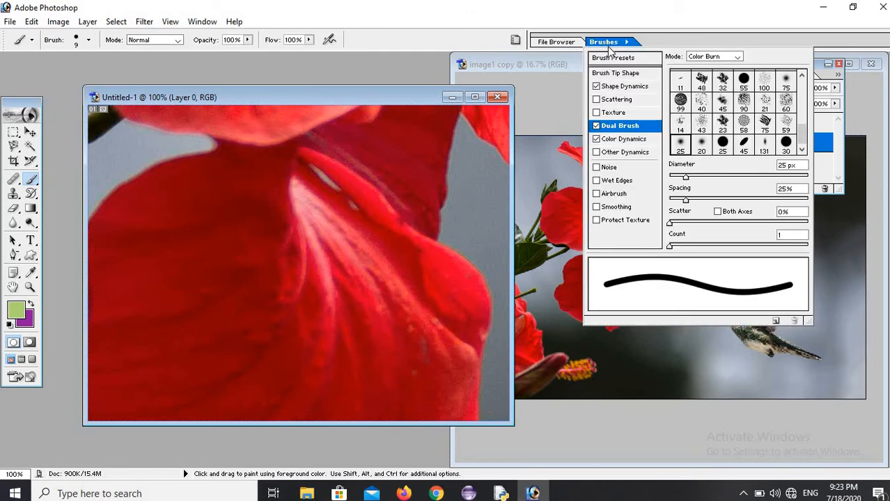
drag(704, 180, 750, 186)
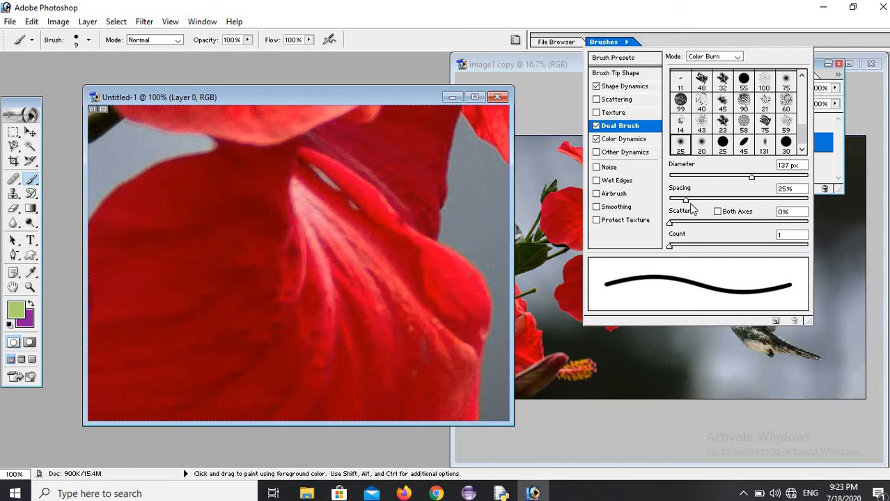
drag(686, 201, 771, 221)
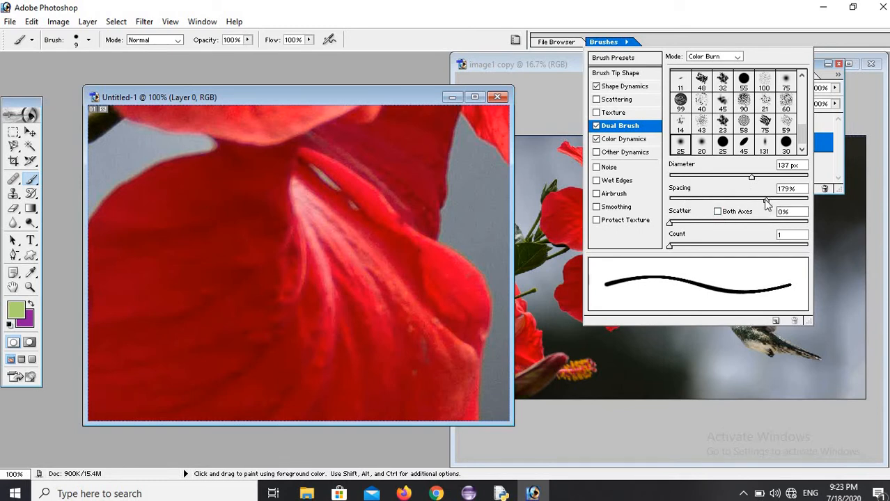
drag(766, 200, 698, 221)
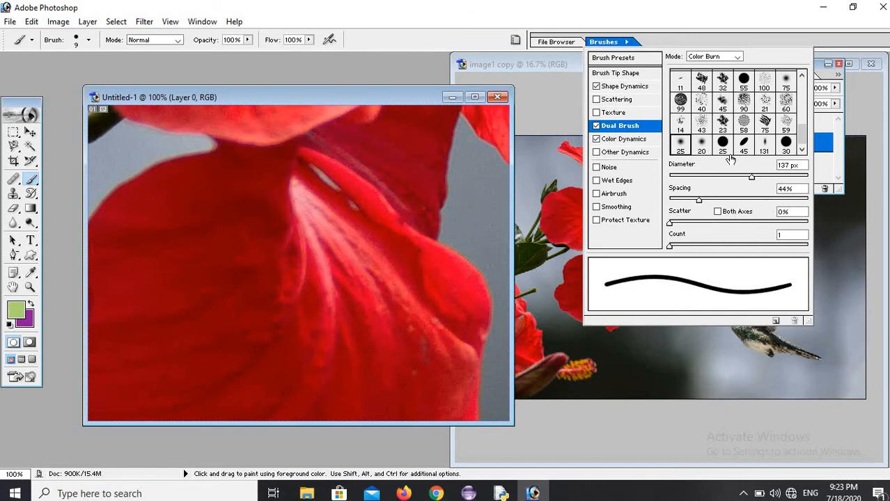
Try several dual brush tips, pick the 32 px textured one with 5% spacing, and collapse the Brushes palette
click(736, 142)
click(694, 101)
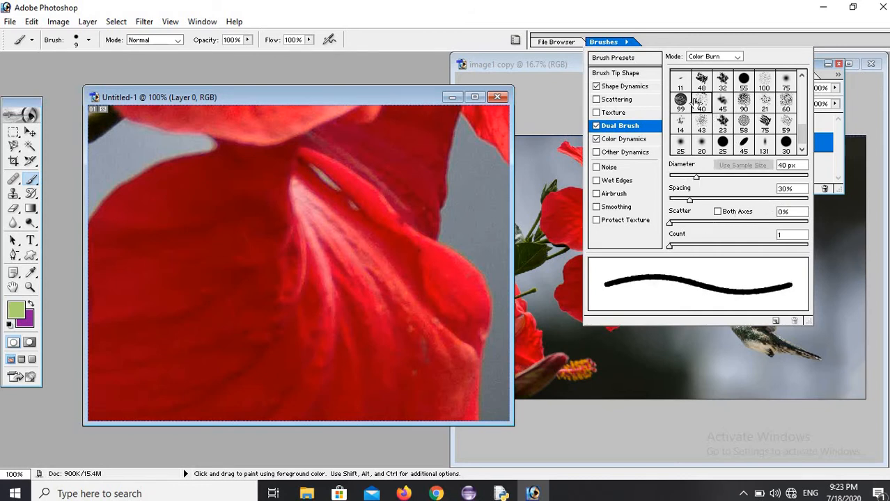
click(684, 100)
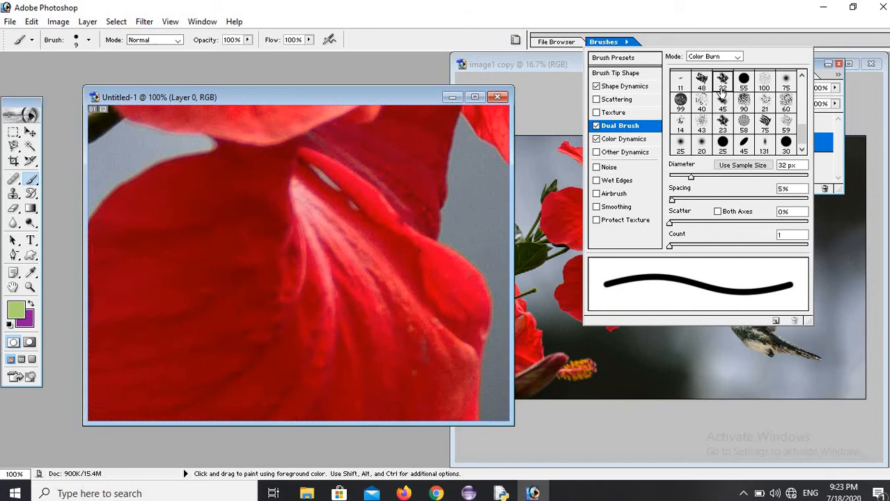
click(607, 43)
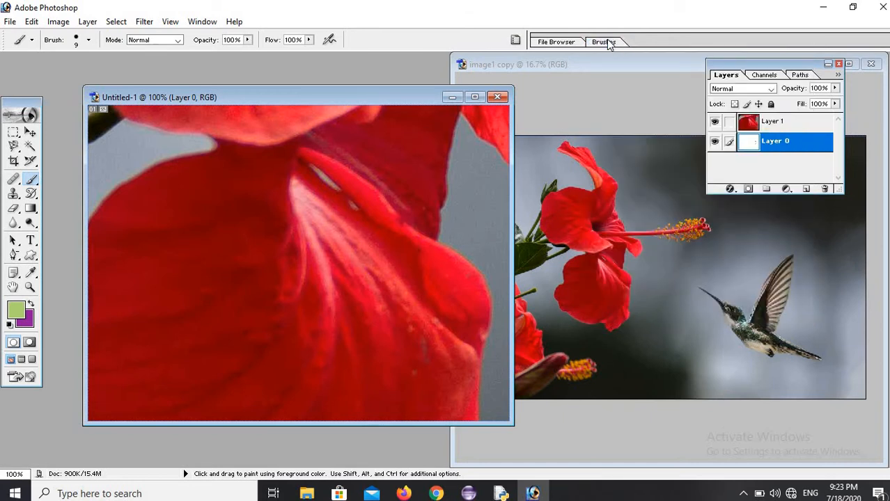
Close the flower document Untitled-1 without saving, and clear the rectangular selection in image1 copy
click(201, 26)
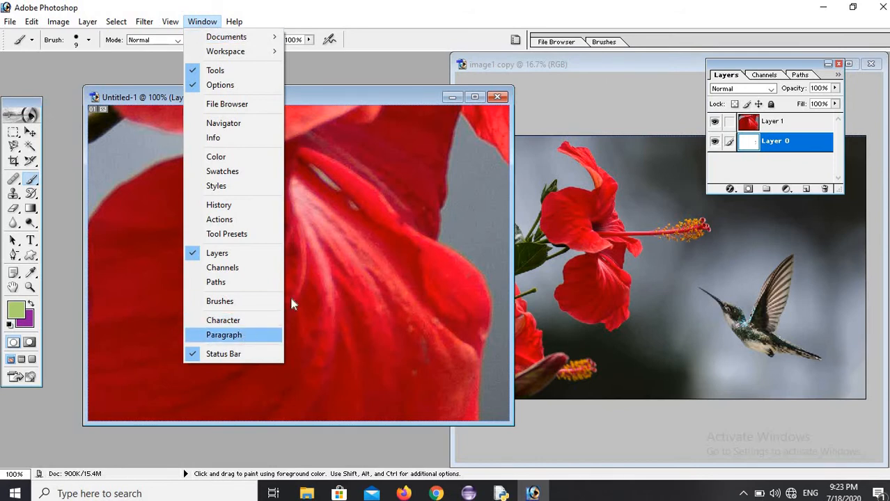
click(497, 97)
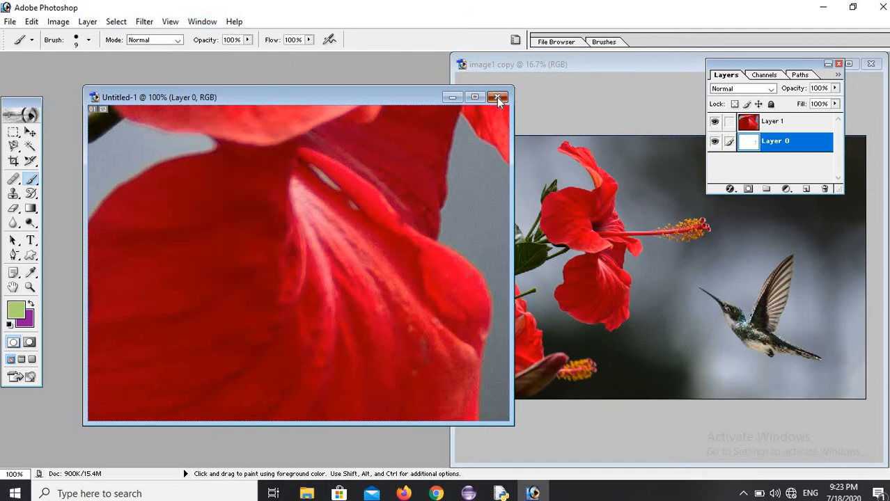
click(497, 97)
click(450, 195)
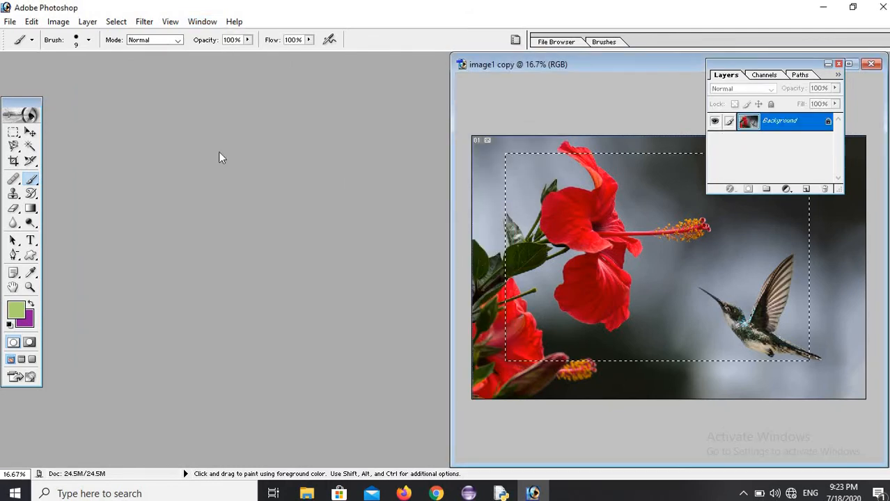
click(121, 27)
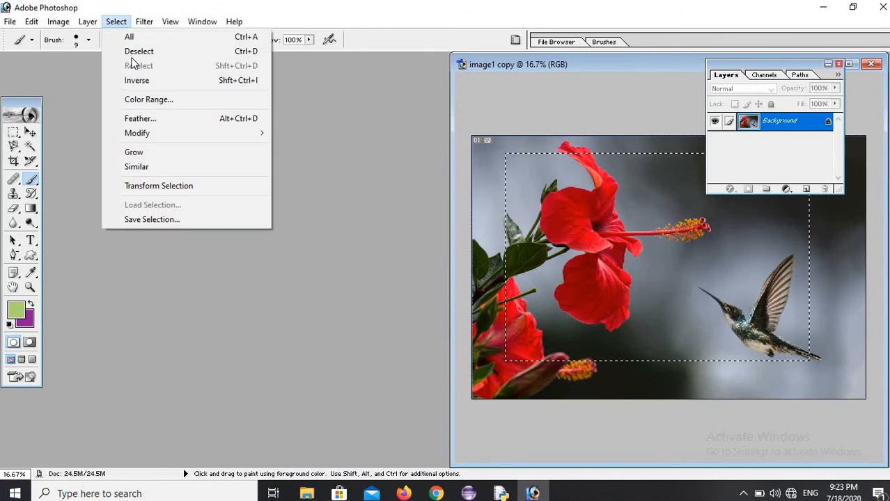
click(142, 53)
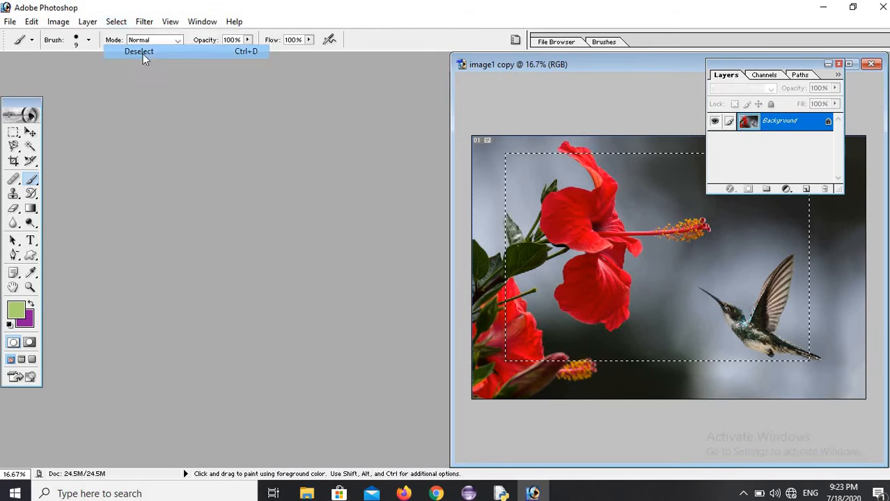
Create a new 640 x 480 pixel RGB document at 72 pixels/inch with white contents
click(11, 21)
click(28, 37)
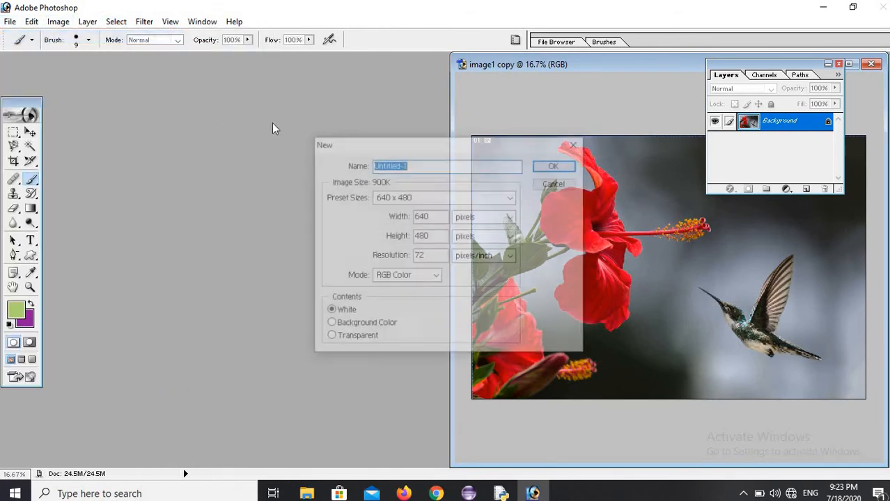
click(552, 169)
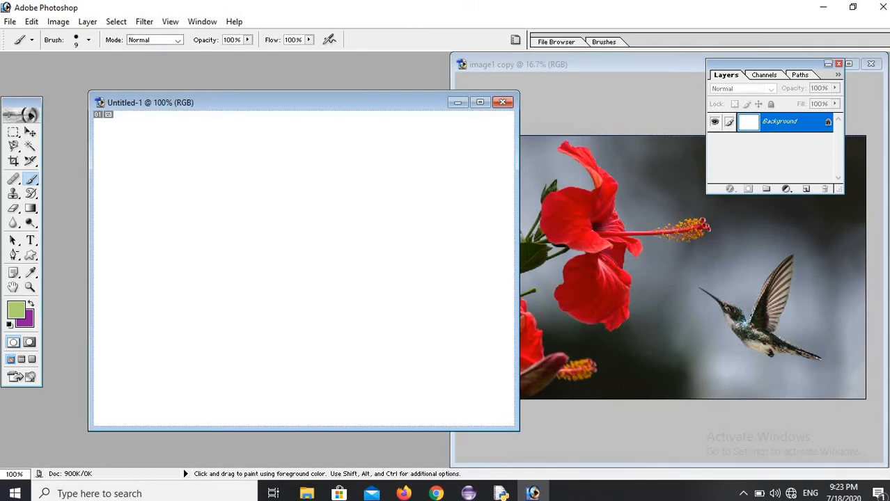
Add a wide text box in the upper middle of the white canvas containing the word "computers"
drag(33, 241, 72, 242)
drag(140, 198, 429, 273)
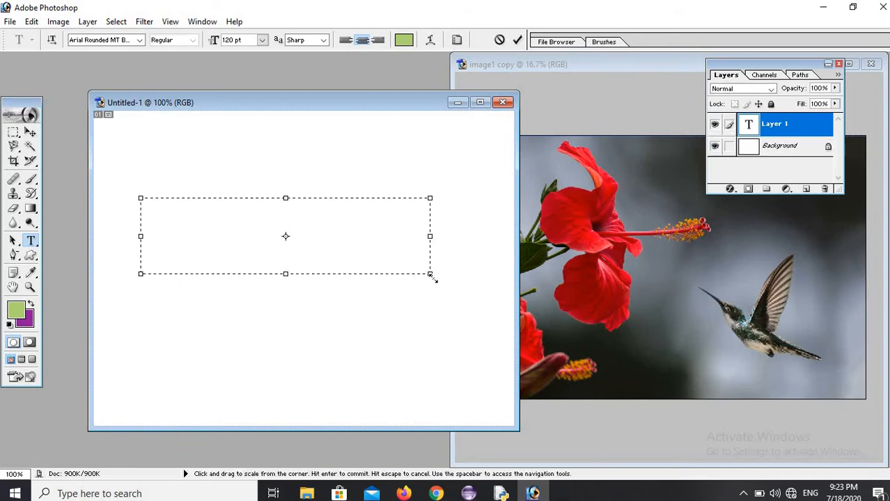
text(com)
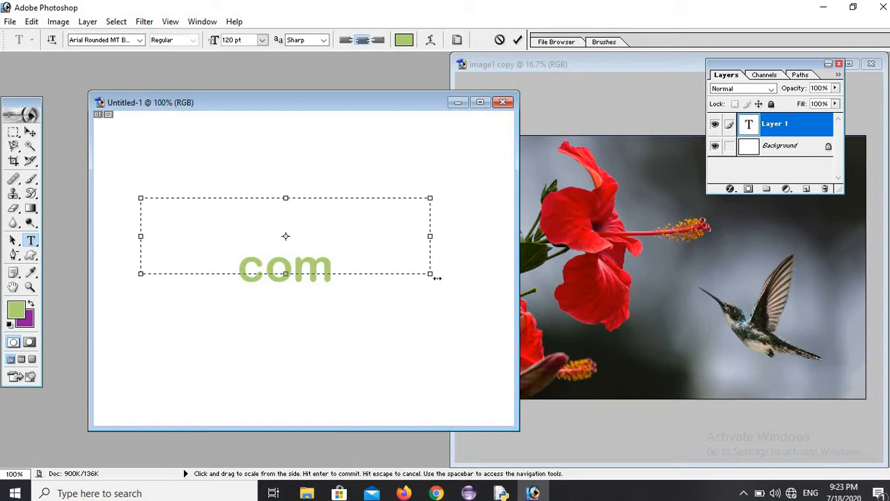
text(pu)
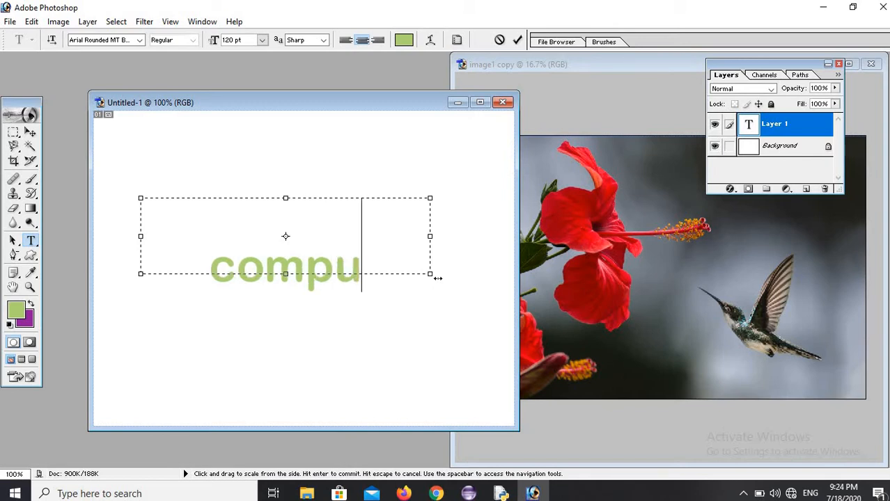
text(ters)
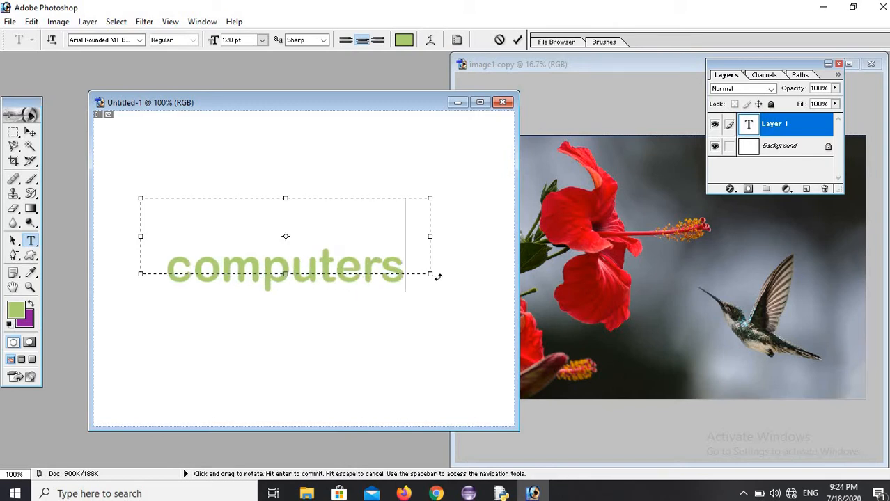
Enlarge the text box downward and to the right, and recolour the word "computers" pink, C21971
drag(173, 262, 443, 303)
click(404, 40)
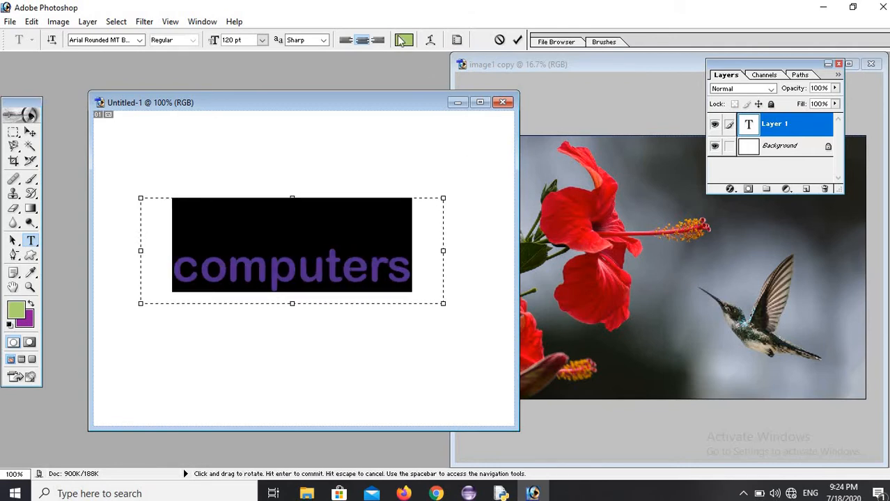
click(662, 309)
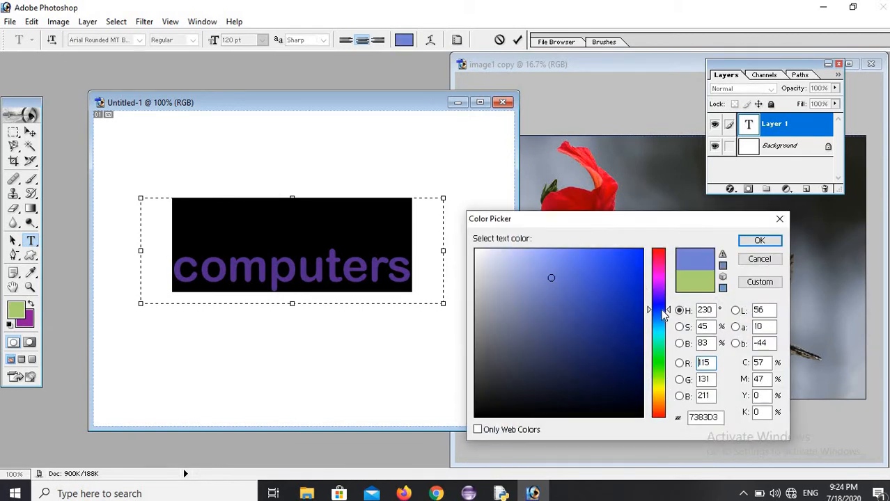
click(621, 290)
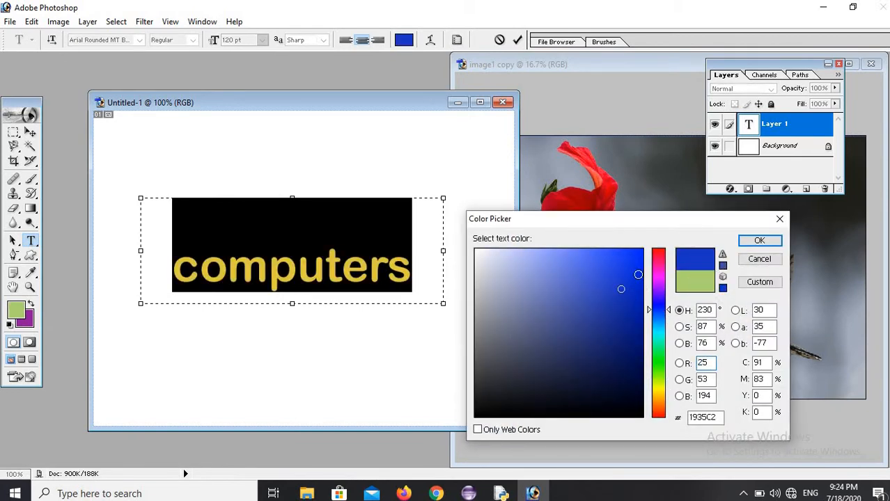
click(658, 264)
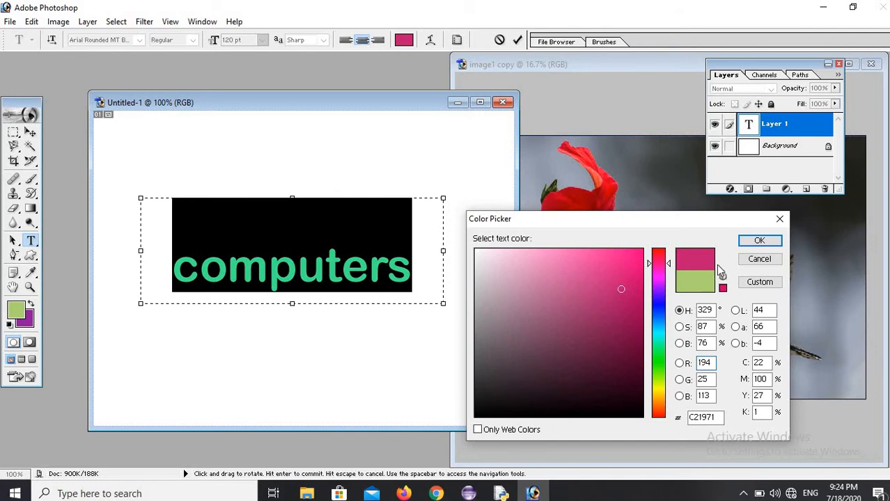
click(759, 241)
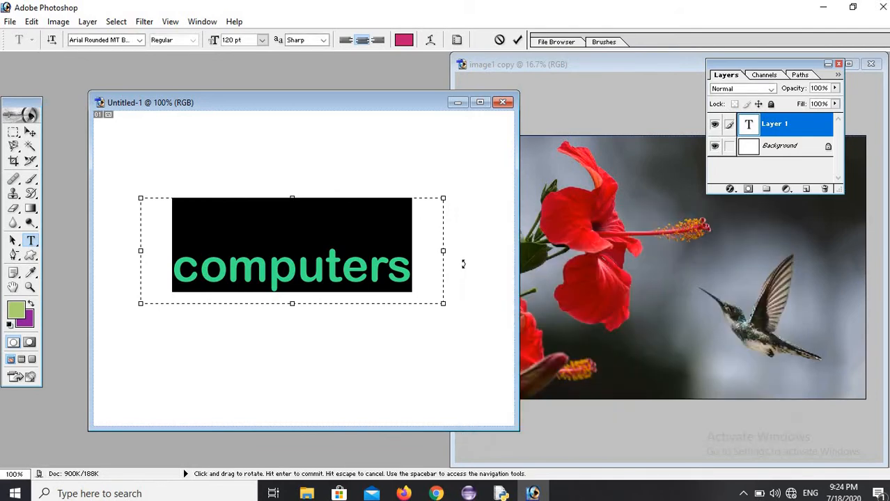
Show the Character palette and apply faux bold, faux italic and small caps to the word "computers"
drag(427, 263, 186, 291)
click(203, 23)
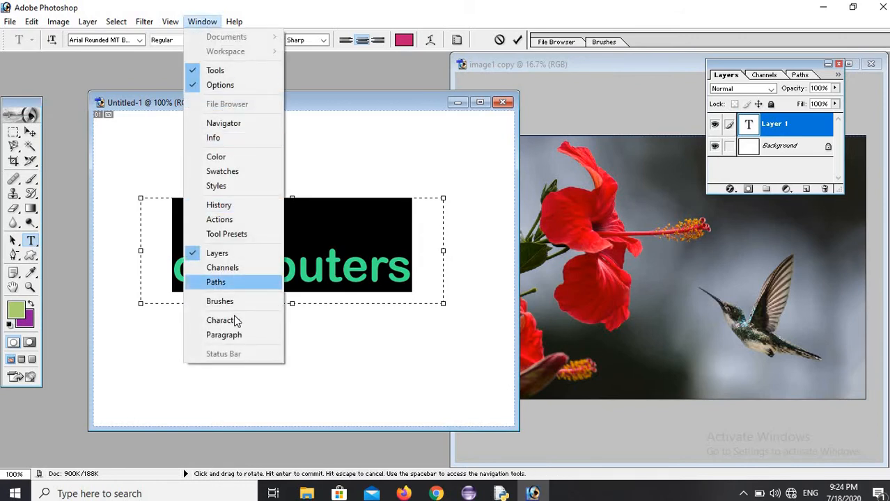
click(233, 319)
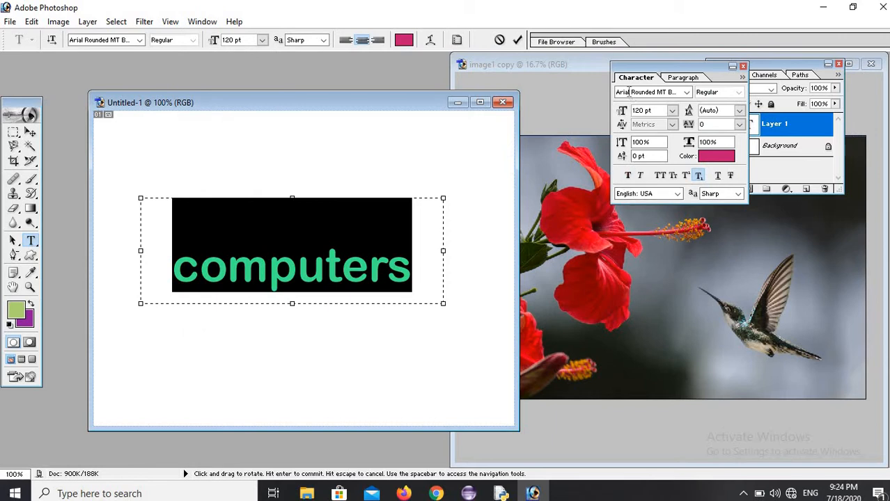
click(628, 177)
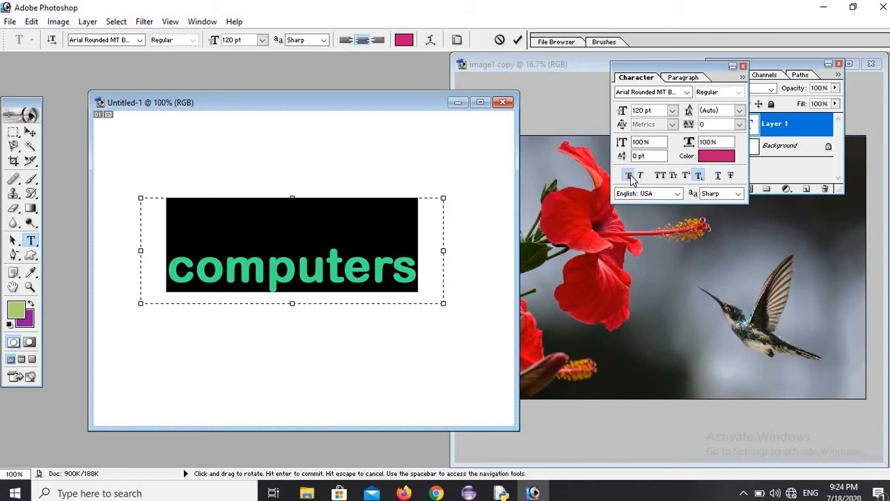
click(640, 176)
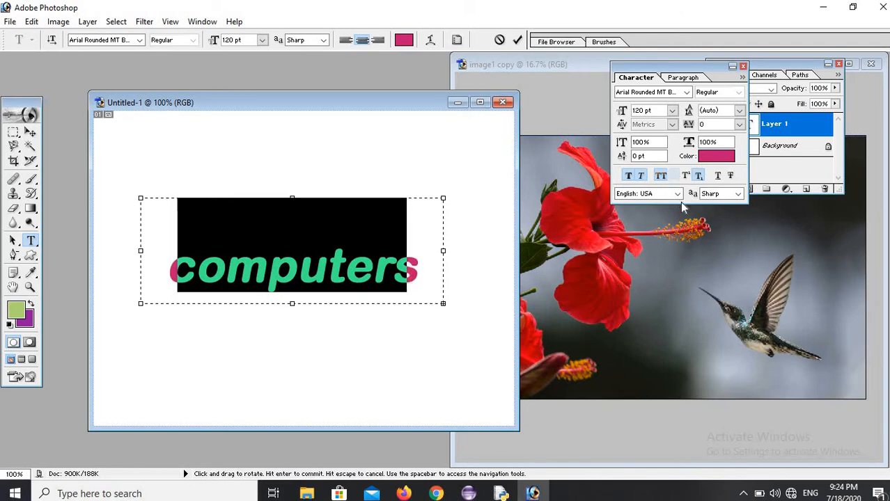
click(674, 176)
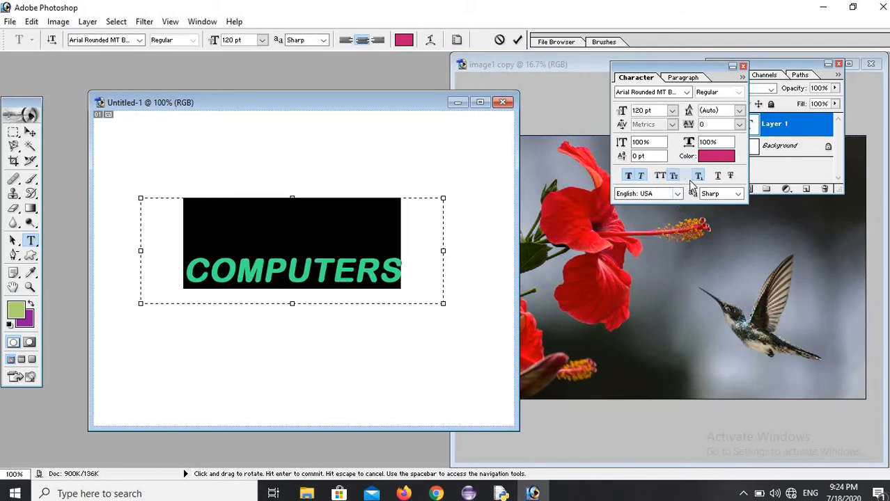
Try superscript, underline and strikethrough on the word, restoring subscript and removing both lines
click(689, 177)
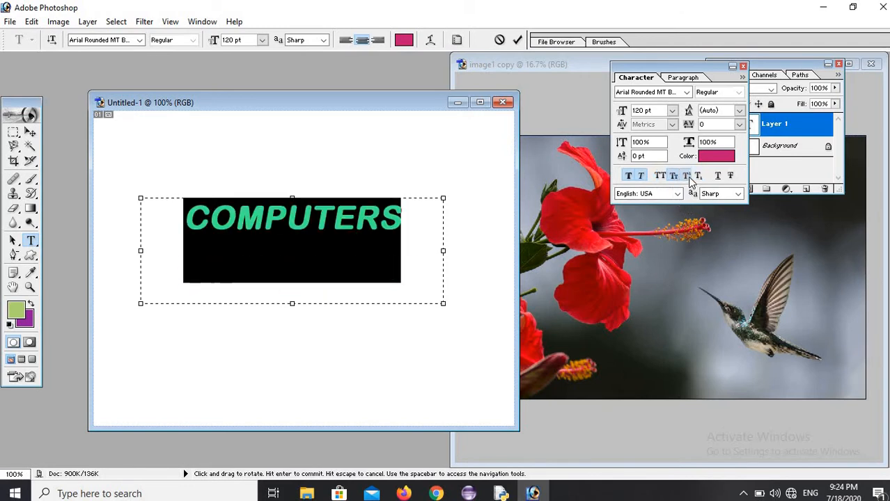
click(699, 178)
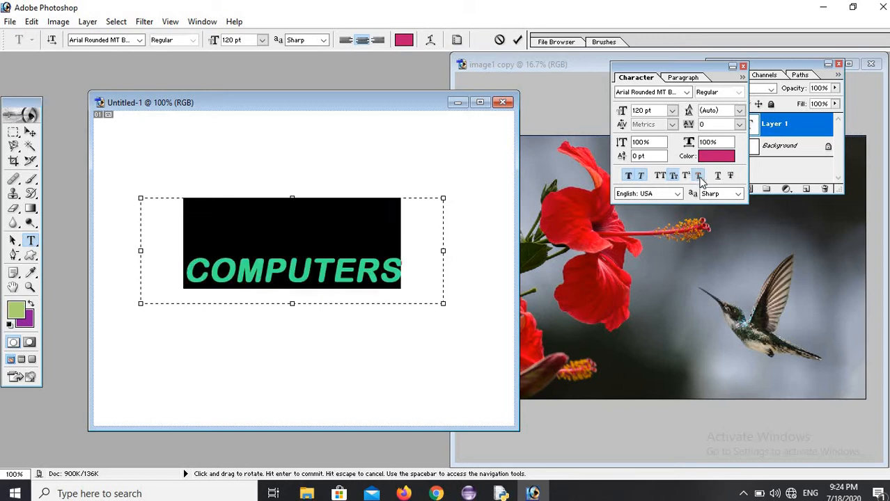
click(717, 179)
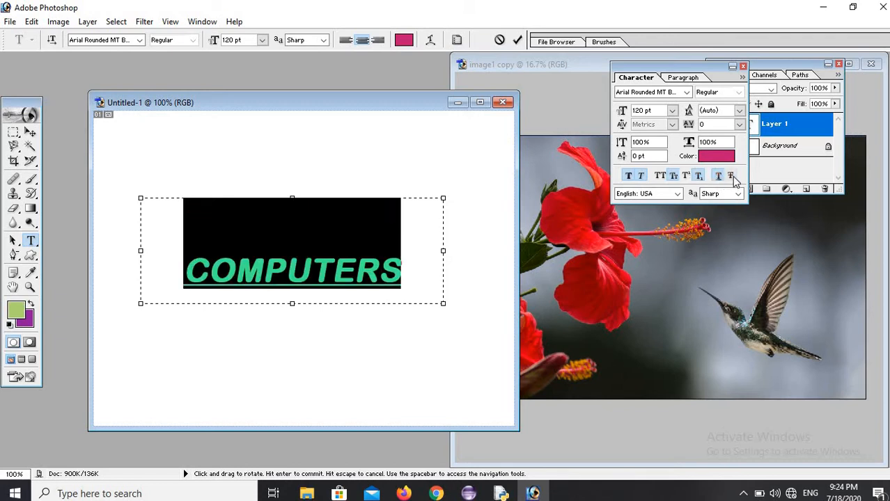
click(731, 178)
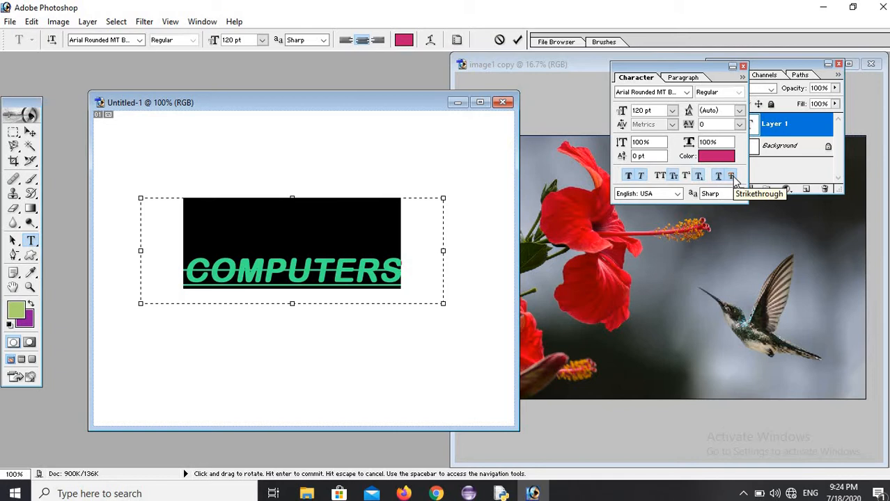
click(733, 177)
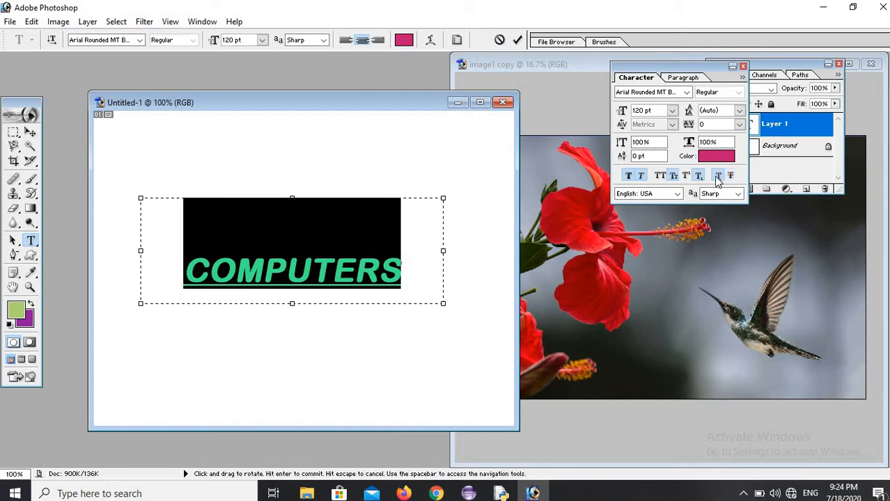
click(718, 176)
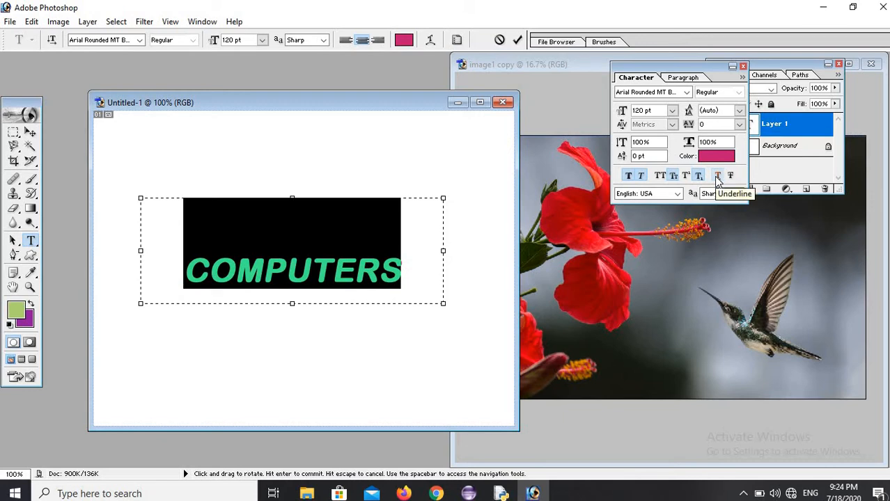
click(718, 177)
click(718, 177)
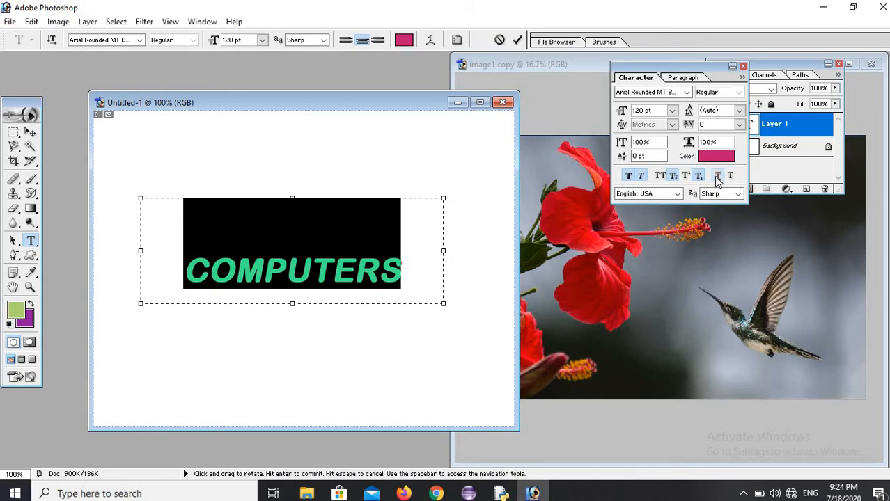
Change the text colour of the word to blue-violet 4A26E6 from the Character palette
click(723, 159)
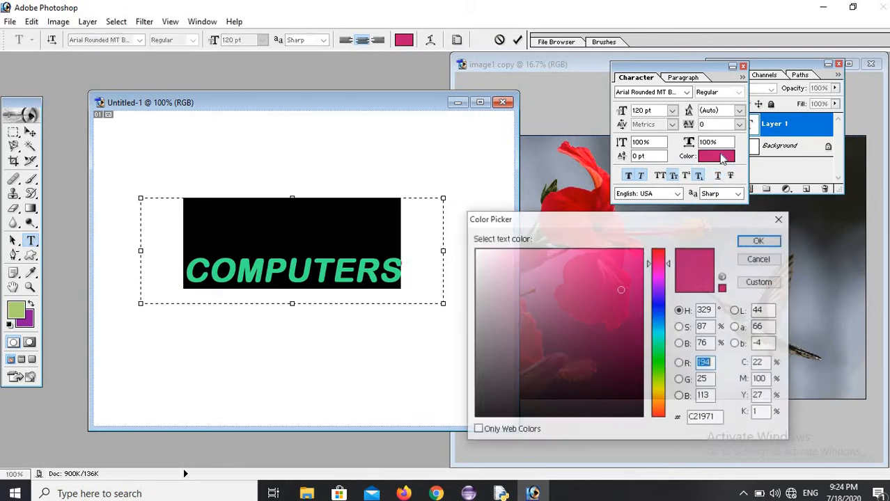
click(658, 302)
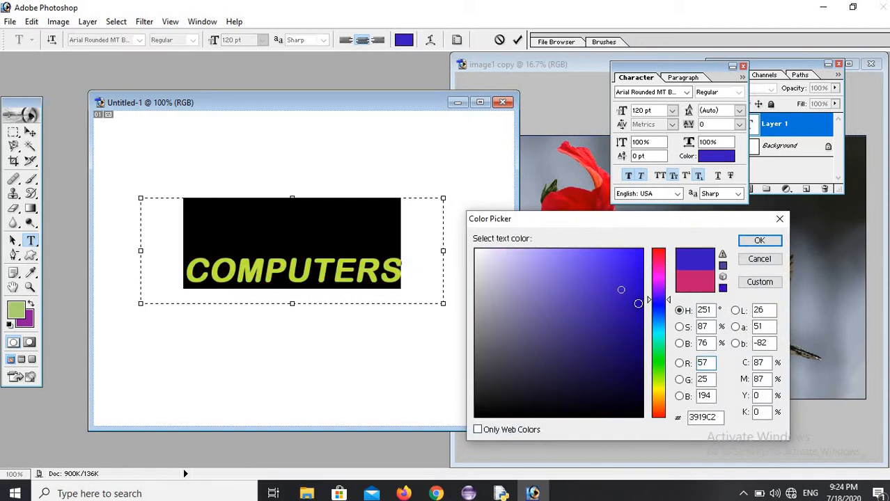
click(615, 266)
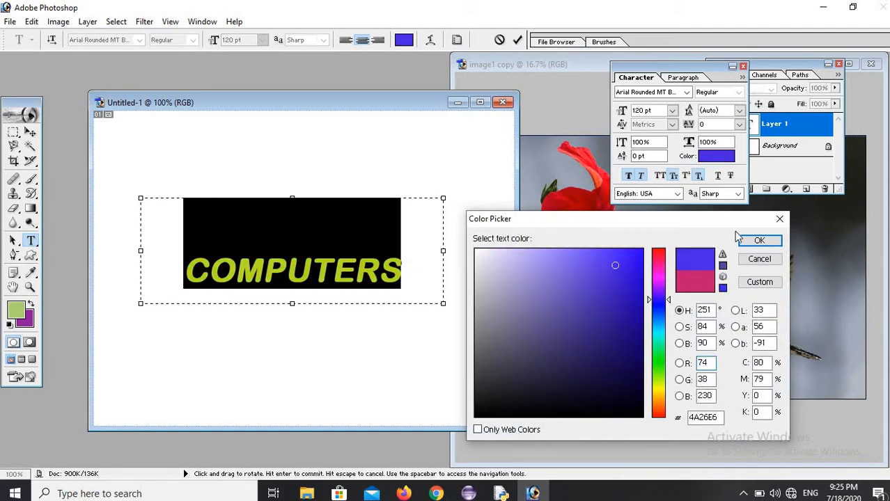
click(760, 240)
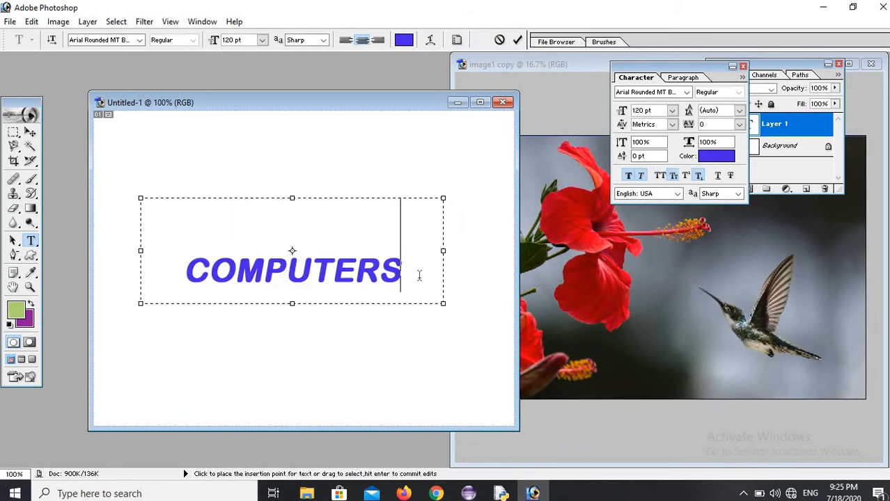
Tighten the tracking of the whole word, trying -10 and settling on -25
drag(402, 275, 168, 275)
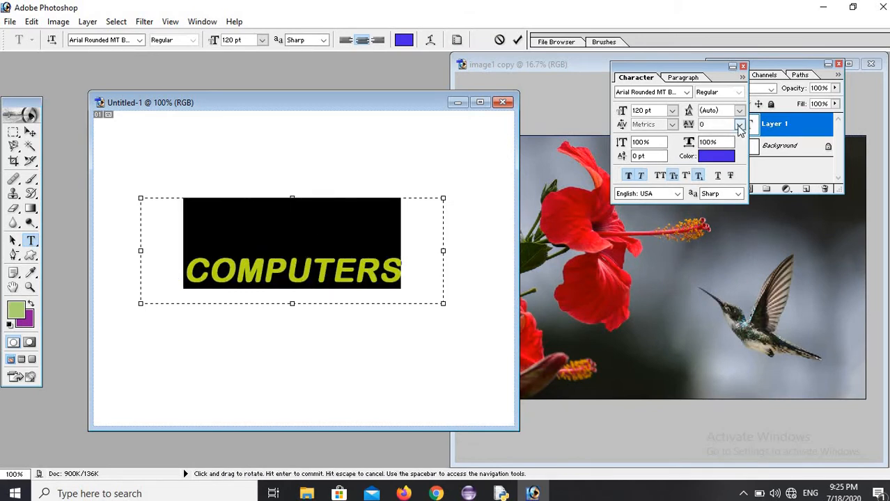
click(740, 125)
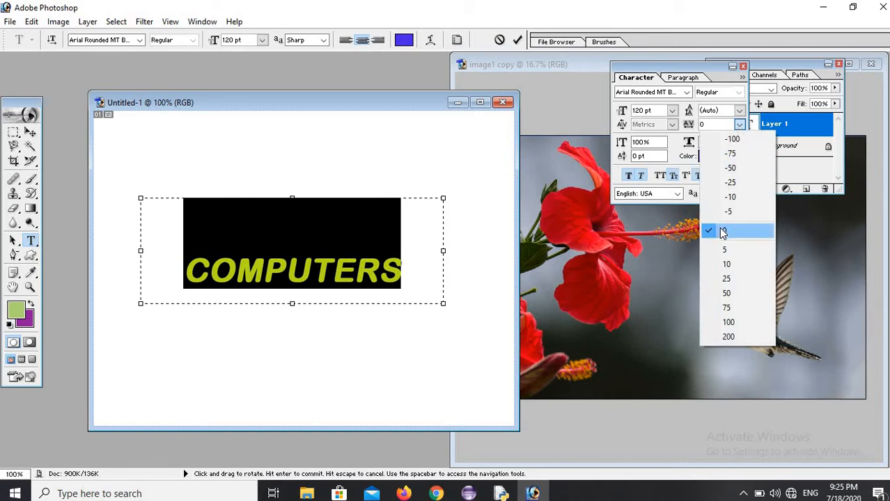
click(731, 199)
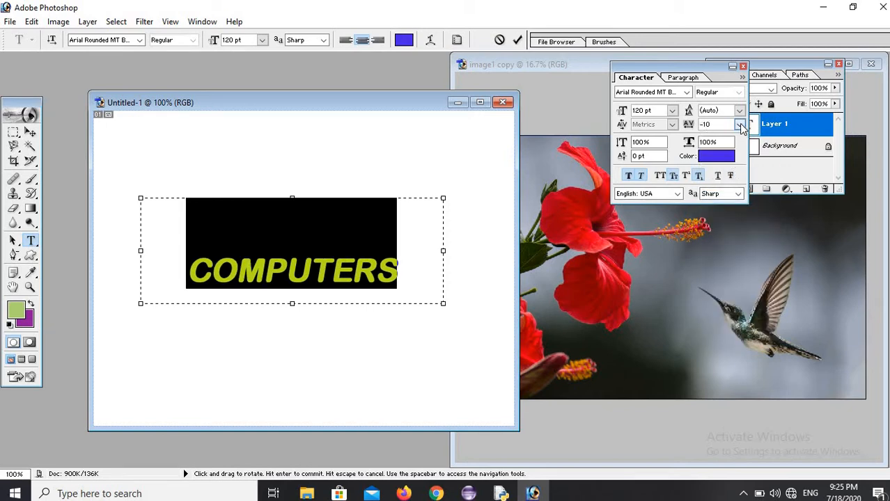
click(740, 124)
click(729, 182)
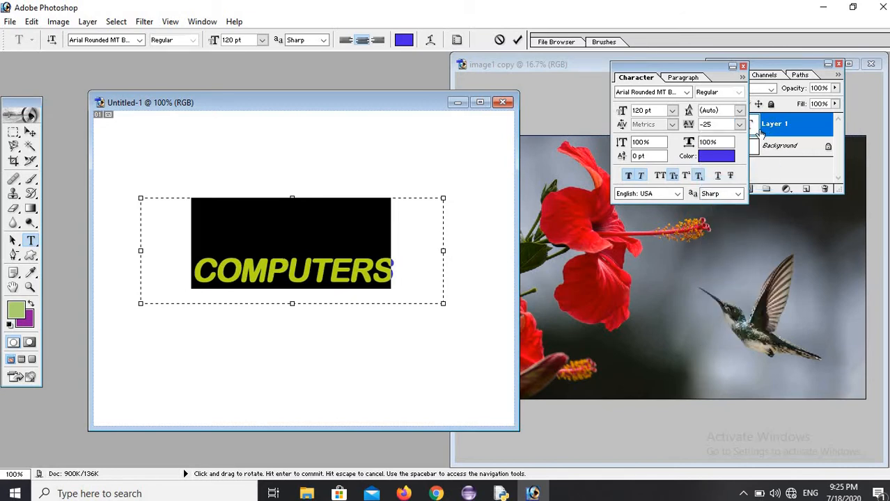
Set the letter tracking of the selected COMPUTERS text to 50
click(739, 124)
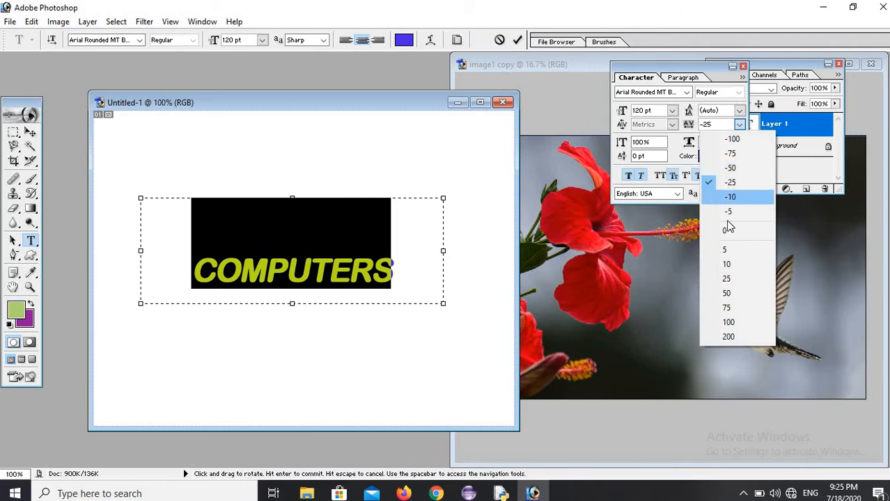
click(728, 279)
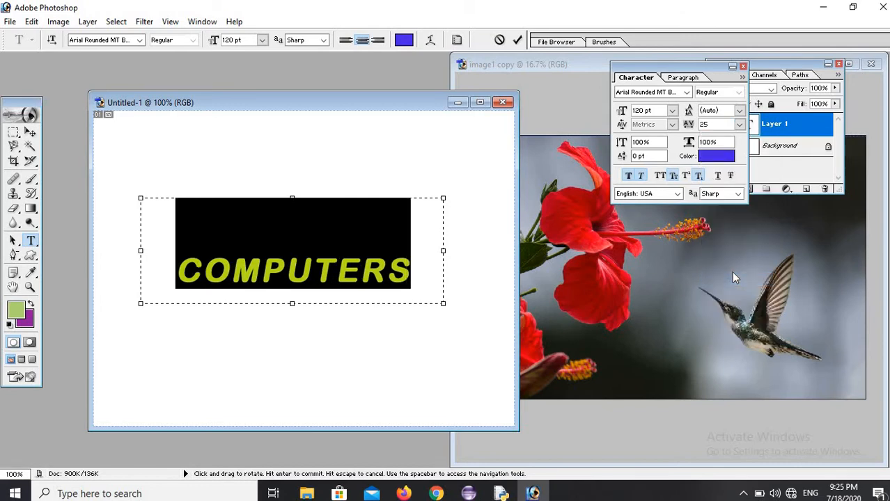
click(740, 125)
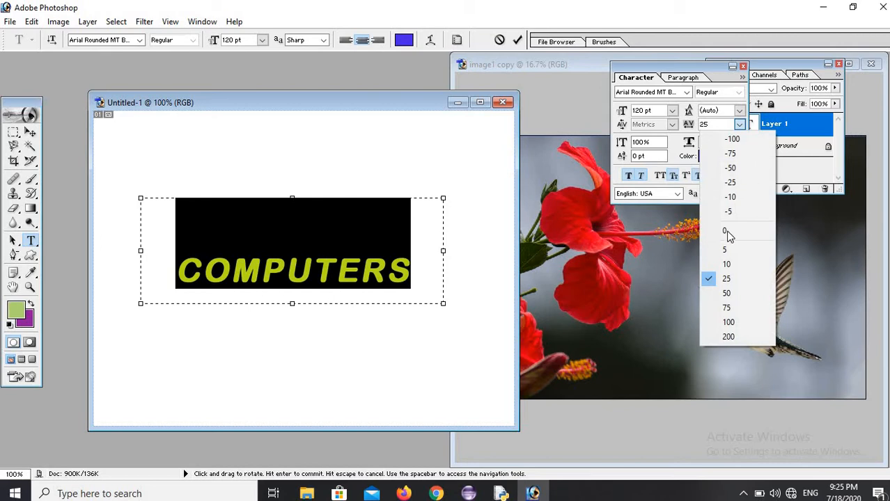
click(729, 293)
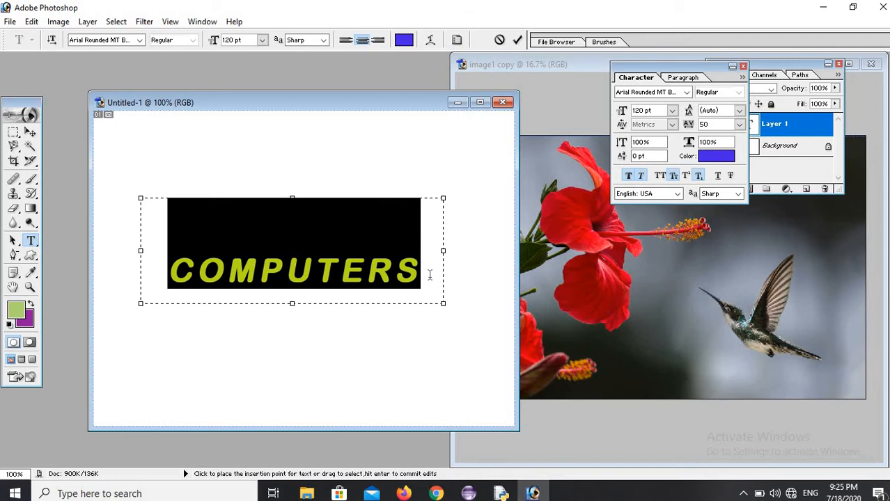
Try left and right paragraph alignment on the COMPUTERS text and return it to centre alignment
click(686, 78)
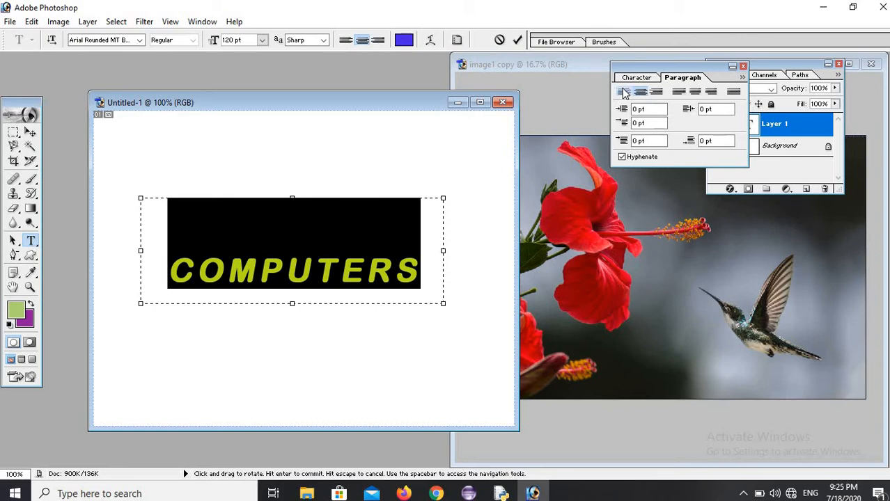
click(625, 93)
click(639, 92)
click(657, 92)
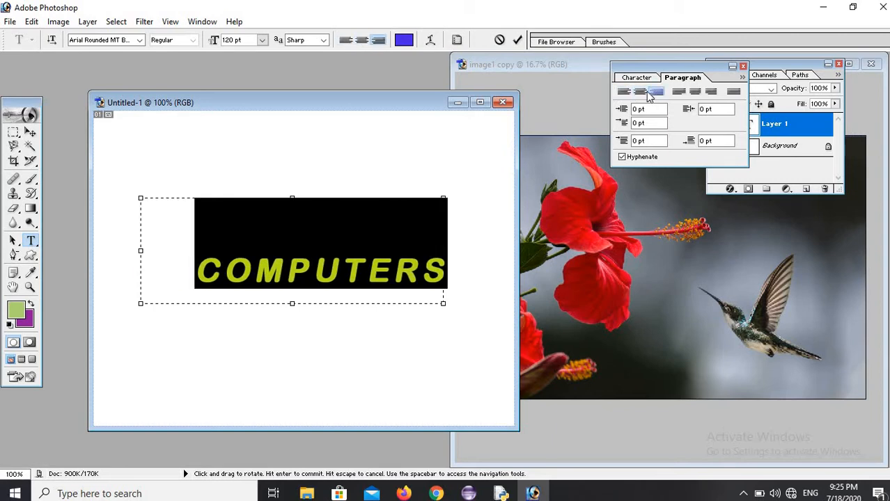
click(640, 93)
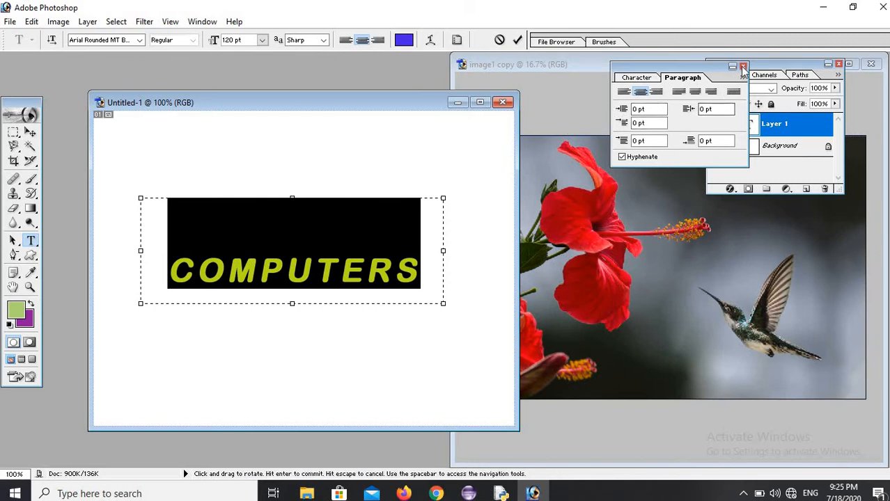
Close the text settings and apply the preset style with a green-to-yellow gradient and red outline to the computers text layer
click(743, 67)
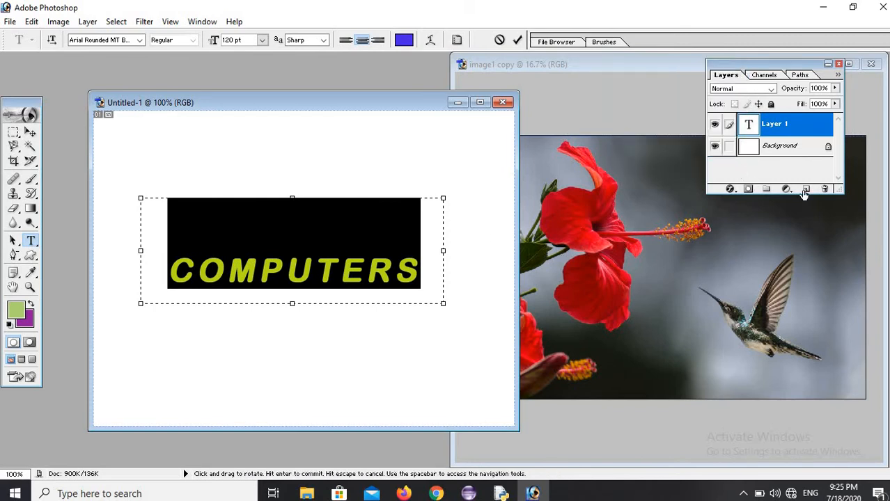
click(729, 190)
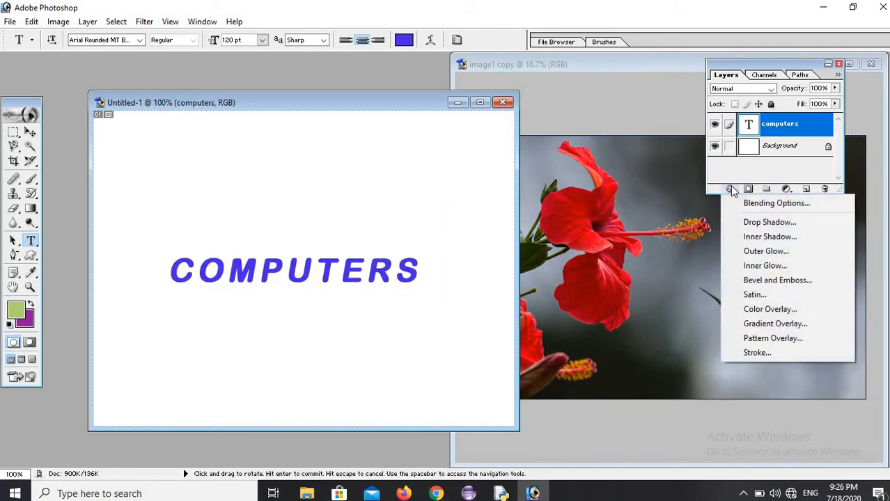
click(750, 204)
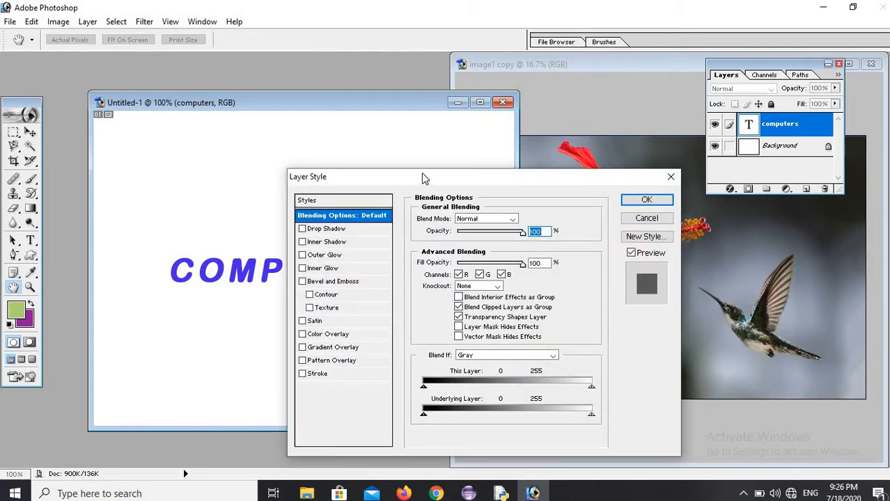
drag(328, 176, 558, 225)
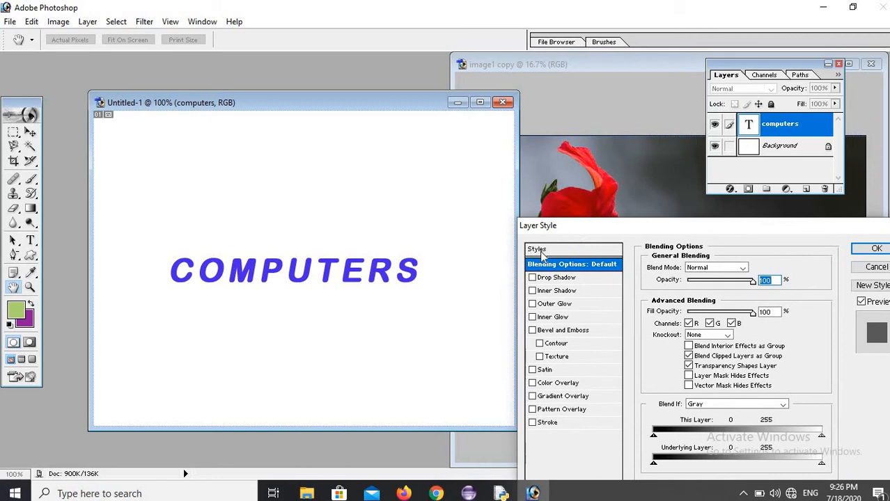
click(542, 249)
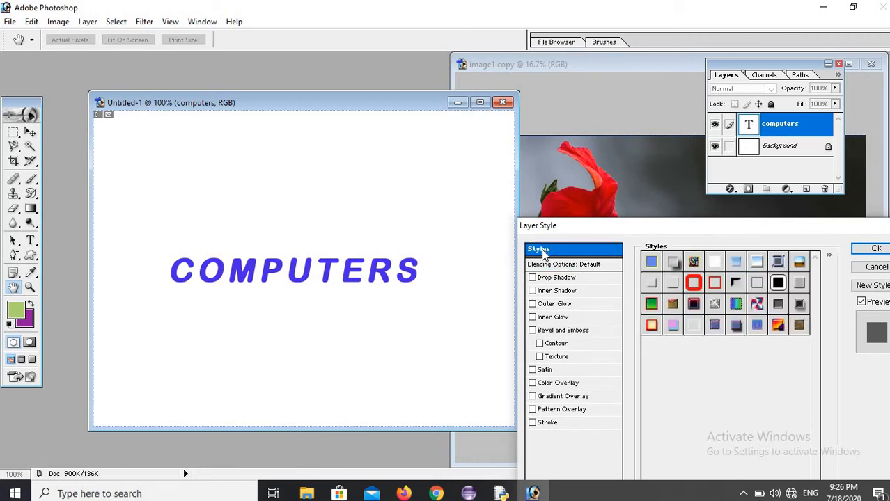
click(652, 305)
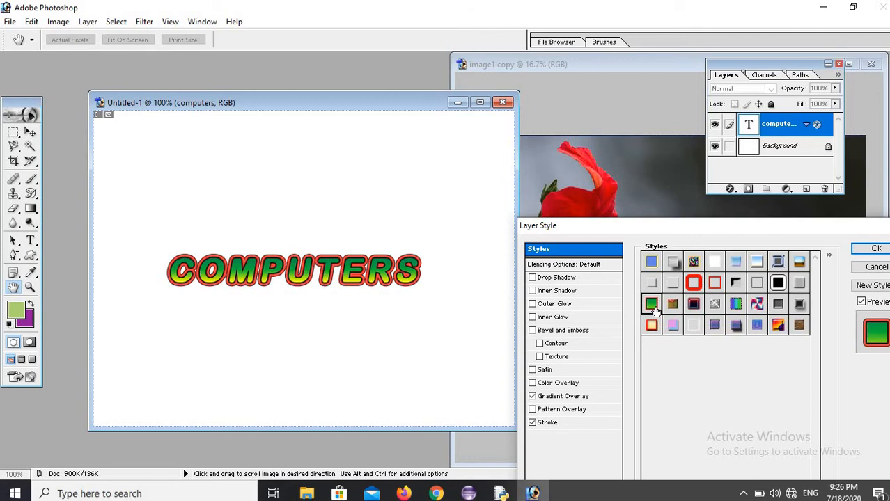
Try several other preset styles on the text, including the red outlines, and reselect the green gradient style with the red outline
click(693, 283)
click(716, 284)
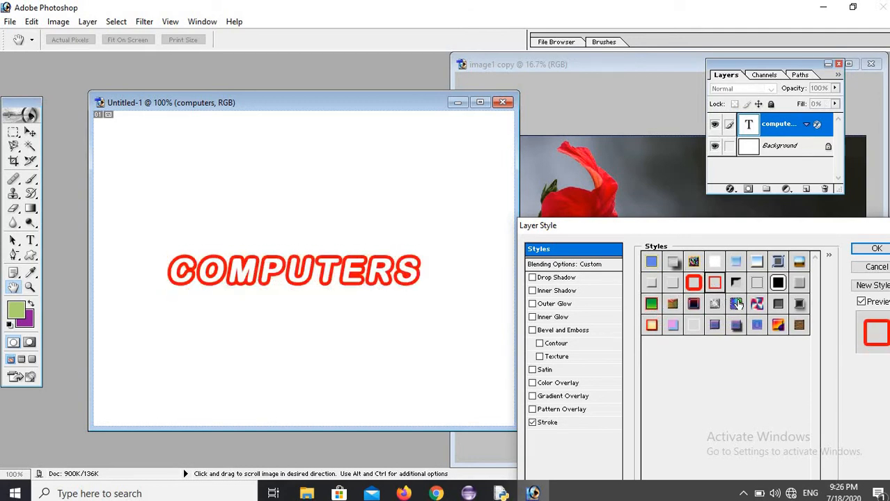
click(736, 304)
click(759, 326)
click(777, 326)
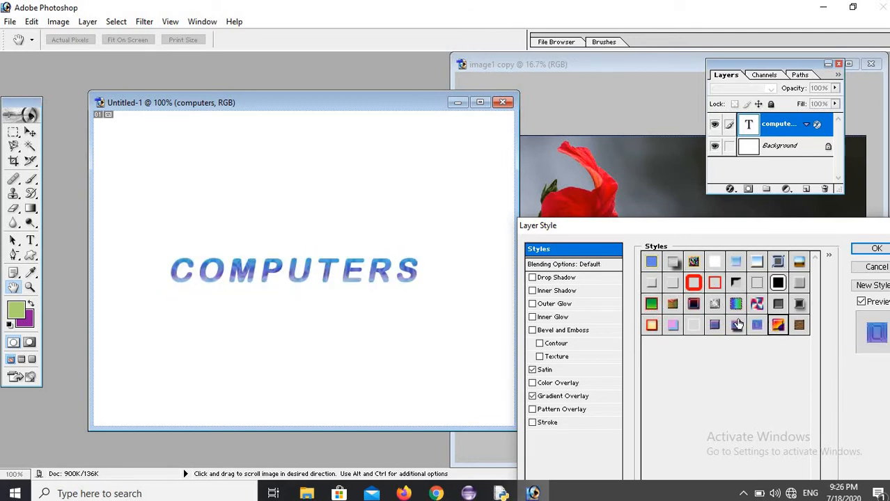
click(652, 304)
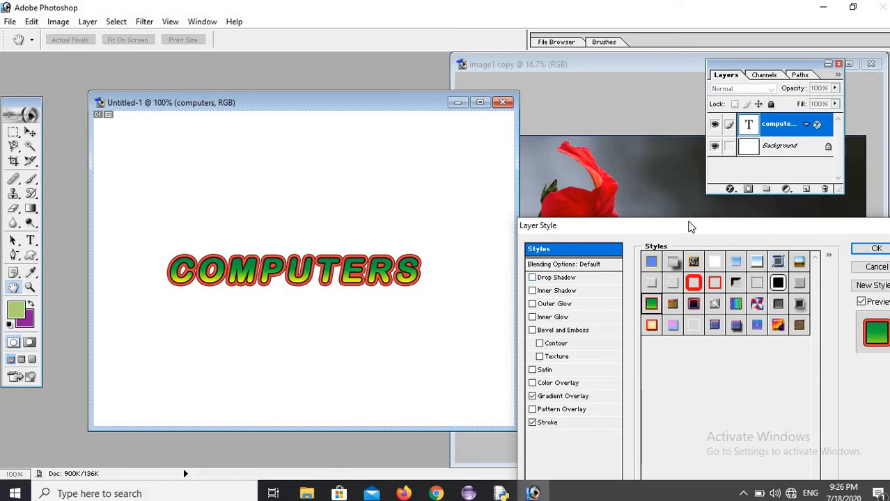
Add a drop shadow to the text with 42% opacity, 50 px distance and 40% spread
drag(689, 226, 740, 181)
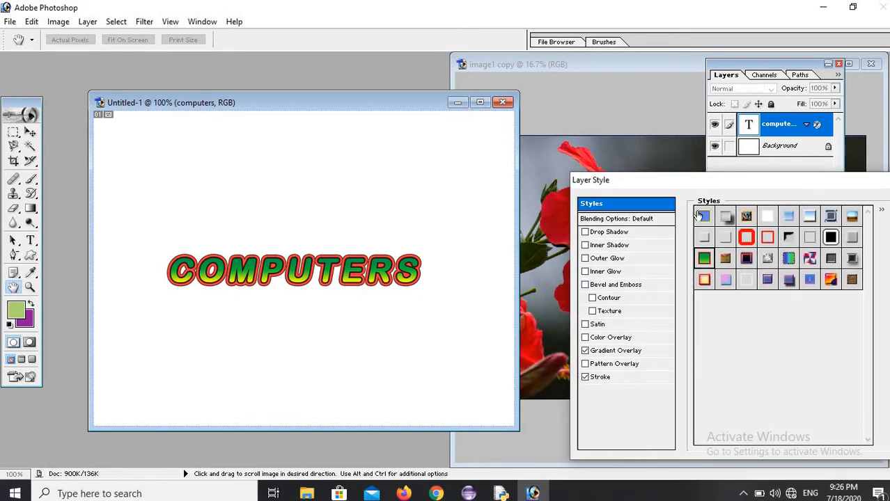
click(615, 236)
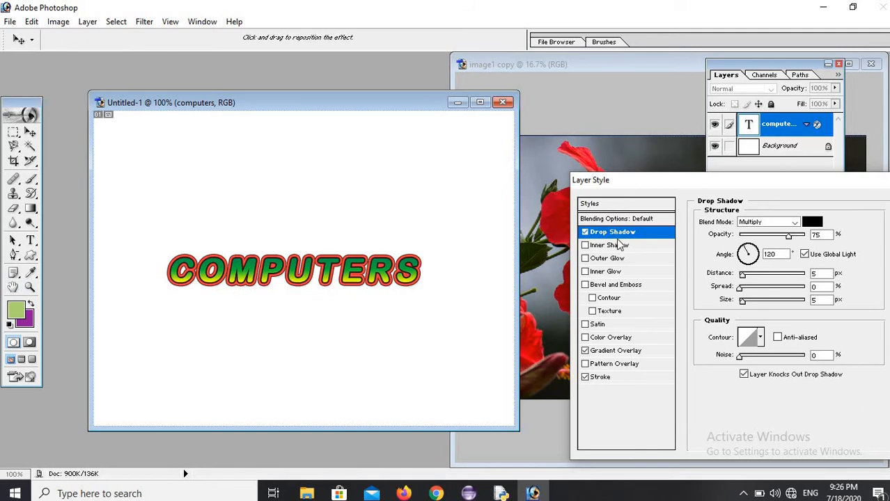
click(791, 238)
drag(790, 237, 804, 239)
drag(804, 242, 766, 296)
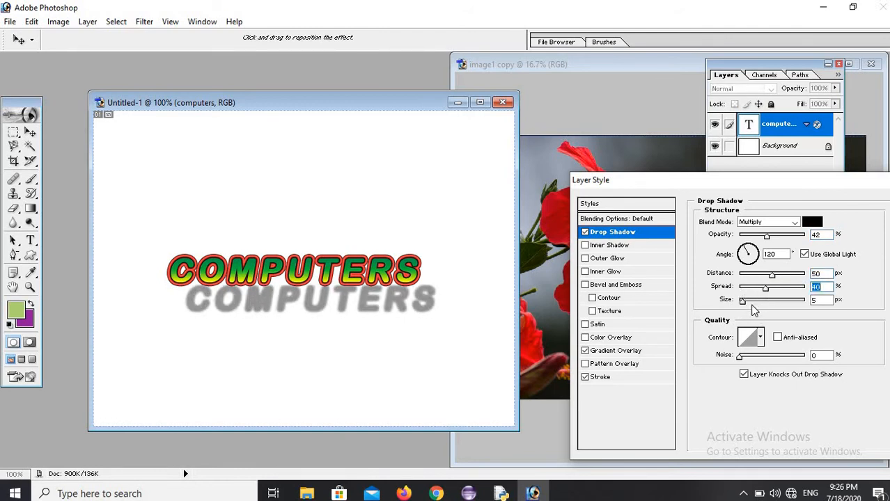
Adjust the text's drop shadow to 4 px size, 14% spread and 48 px distance
drag(744, 303, 763, 312)
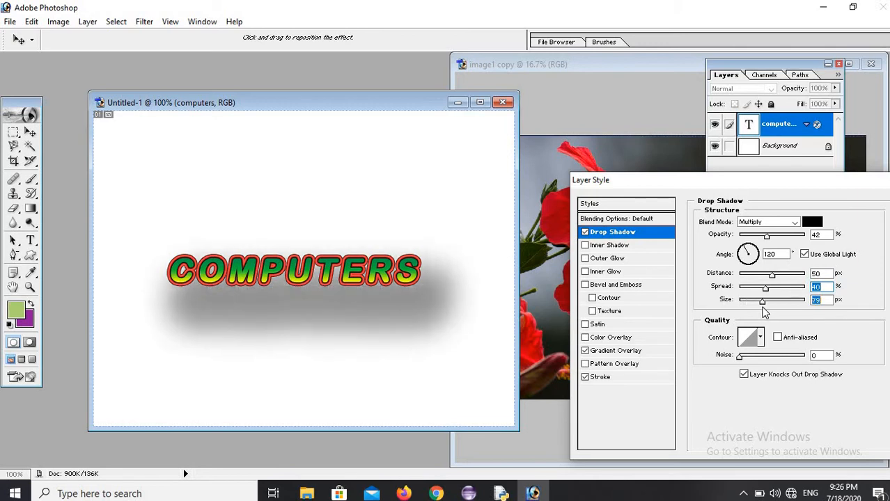
drag(750, 316, 742, 314)
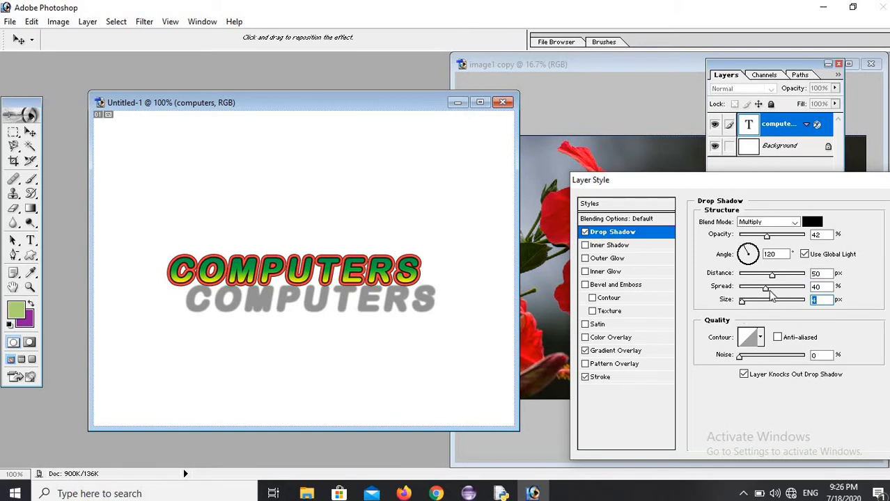
mouse_move(765, 288)
mouse_down()
mouse_move(749, 303)
mouse_move(773, 281)
mouse_up()
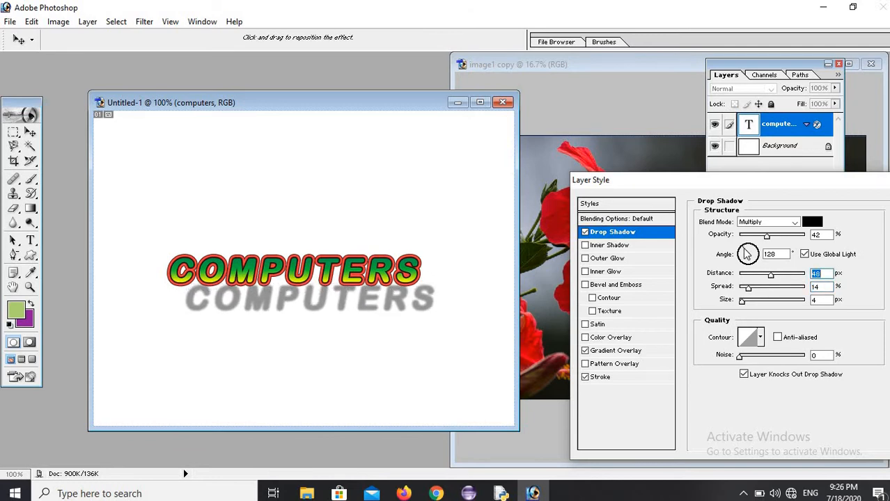
Rotate the drop shadow's angle to 100° and switch the drop shadow off
drag(746, 254, 727, 257)
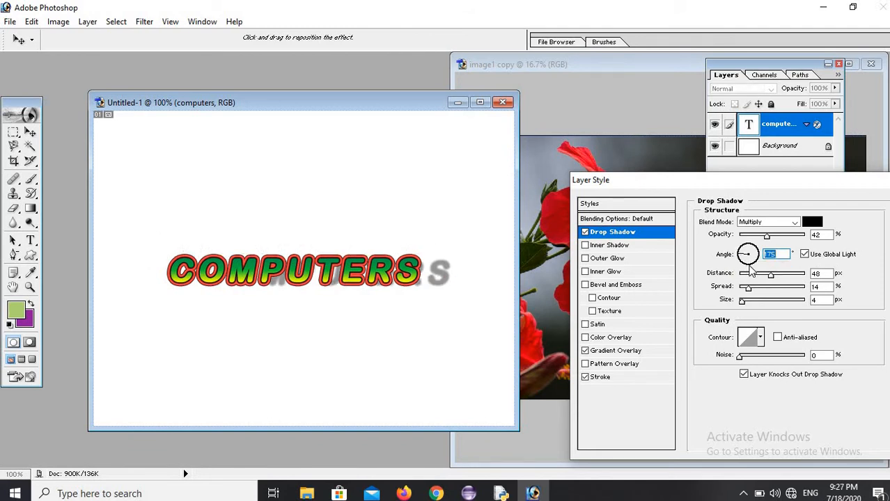
drag(743, 258, 748, 251)
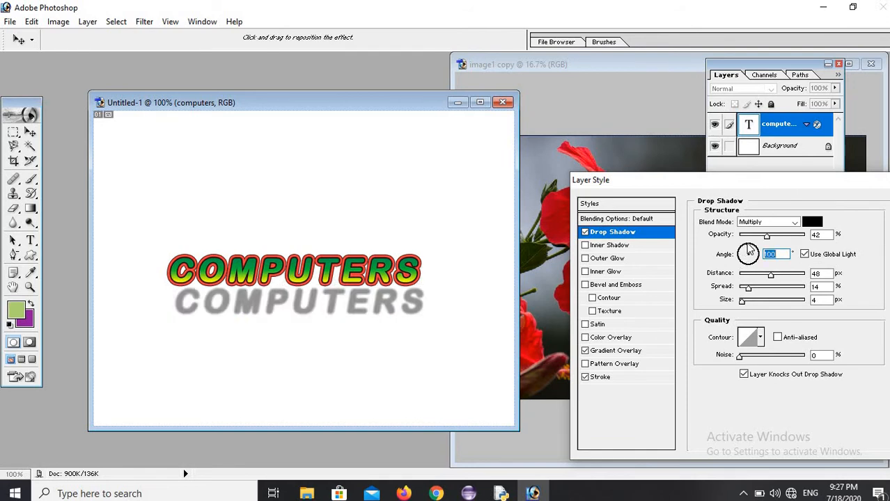
click(584, 232)
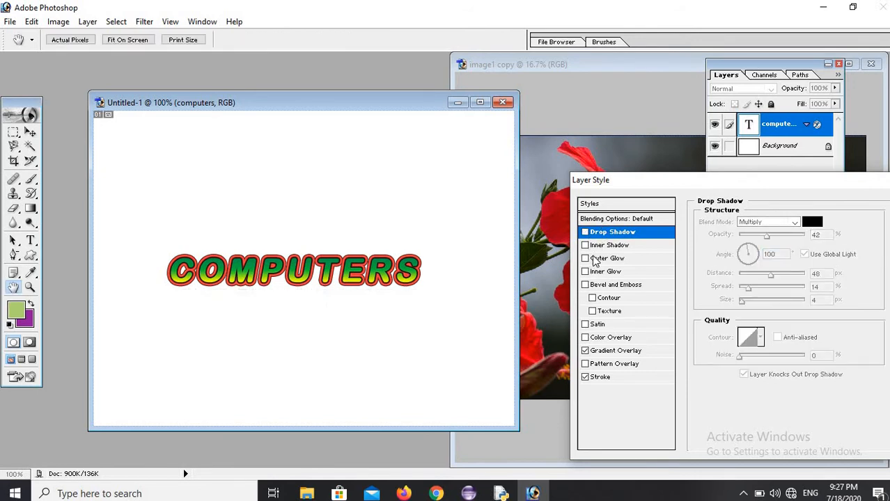
Try an inner shadow on the text, replace it with an outer glow, and apply the layer style
click(585, 245)
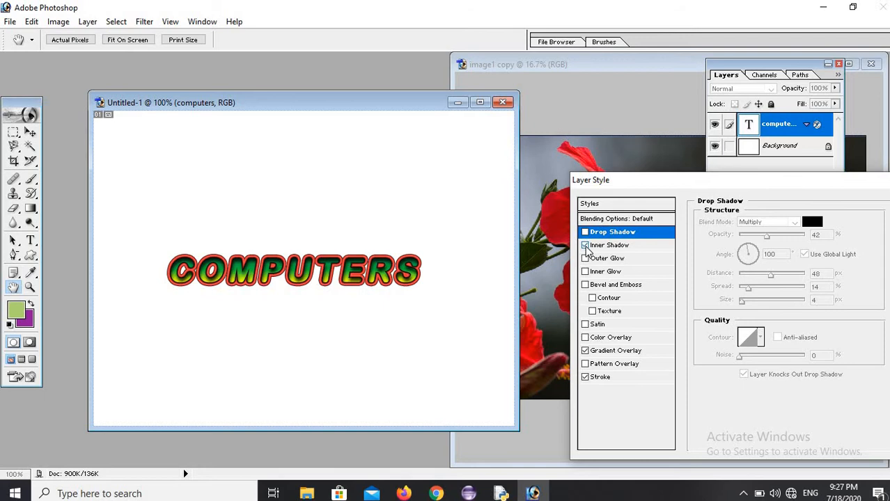
click(584, 246)
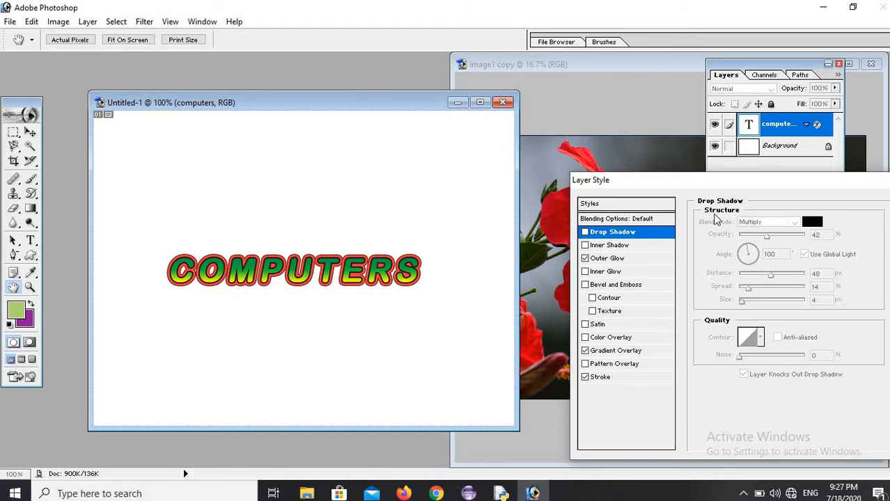
drag(786, 183, 709, 224)
click(850, 245)
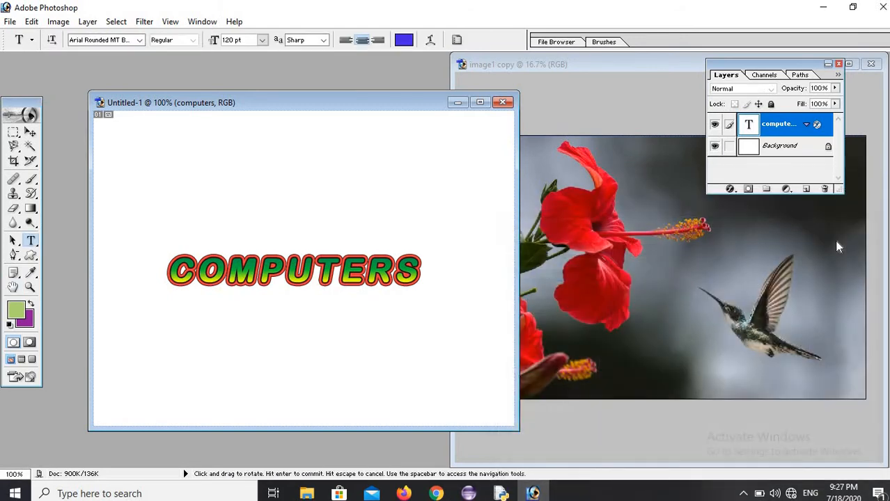
Try an inner glow on the text layer with 21% opacity and 53% noise, and switch it off
click(730, 189)
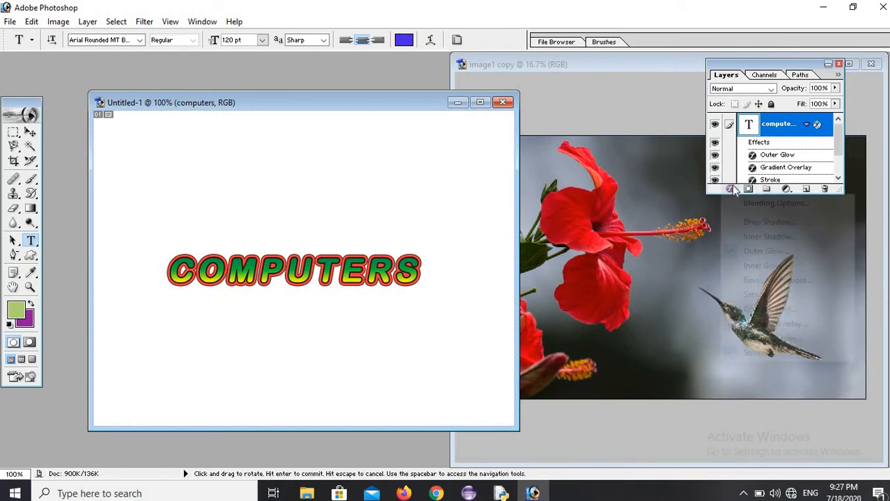
click(765, 265)
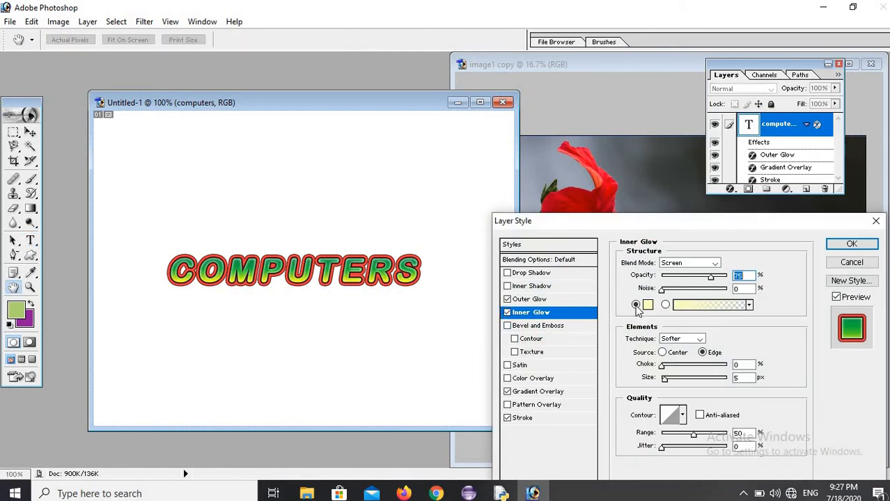
drag(662, 290, 719, 291)
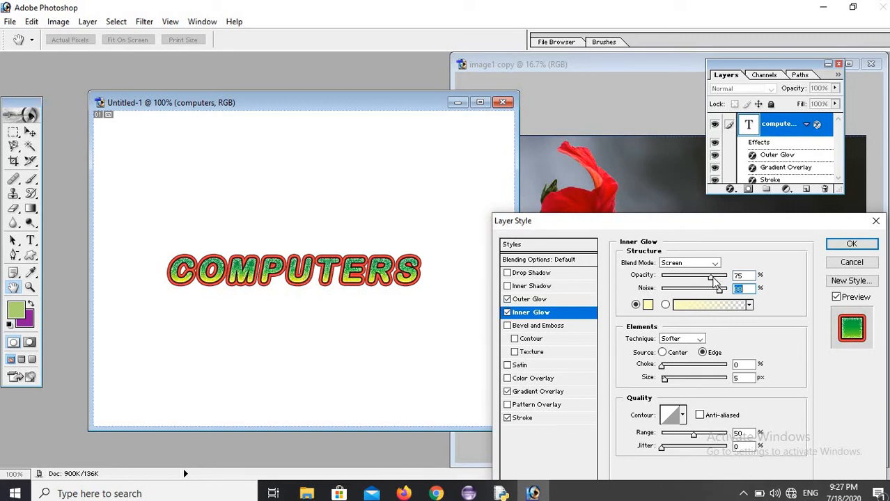
drag(712, 277, 675, 277)
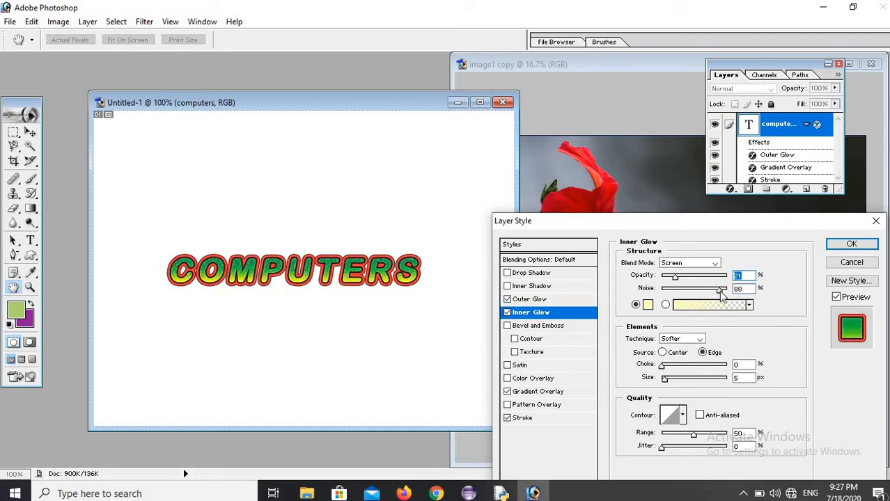
drag(721, 295, 695, 303)
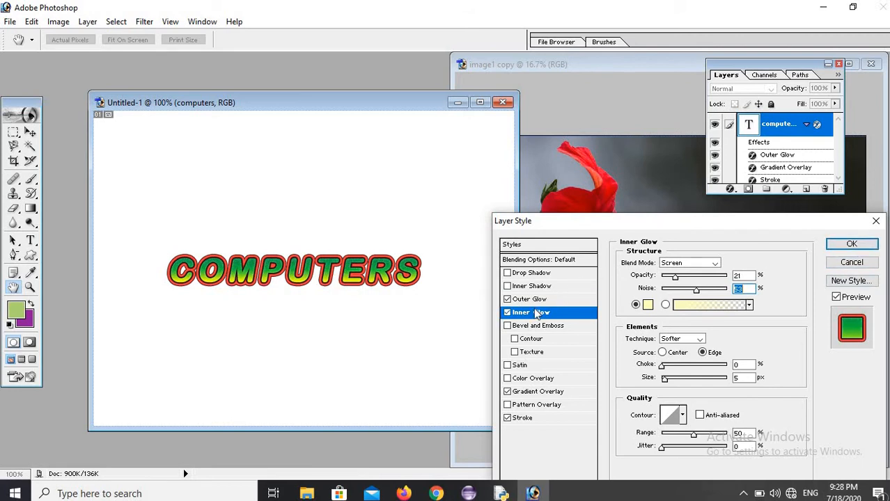
click(508, 313)
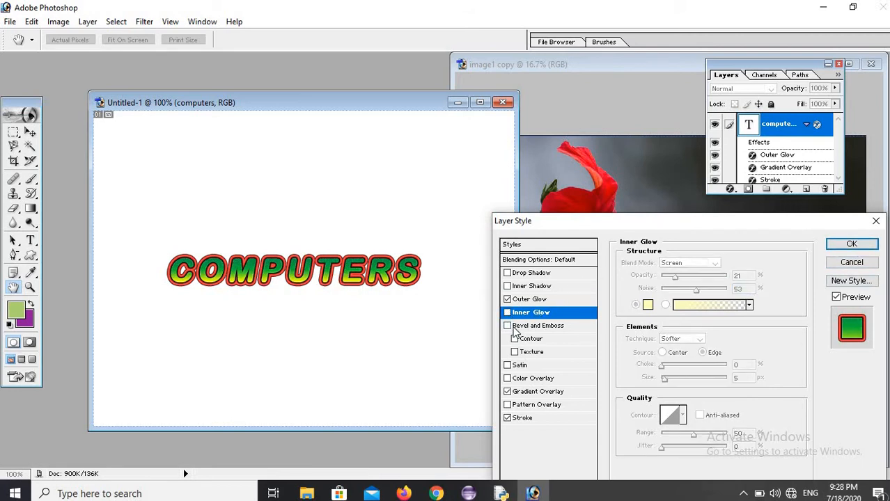
Add a Bevel and Emboss effect to the text layer, apply it, and switch it off and on again to compare
click(507, 326)
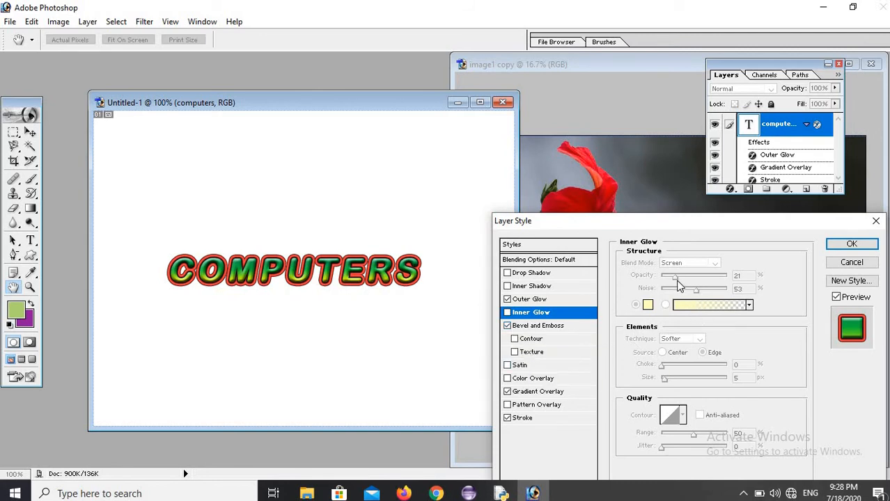
click(852, 243)
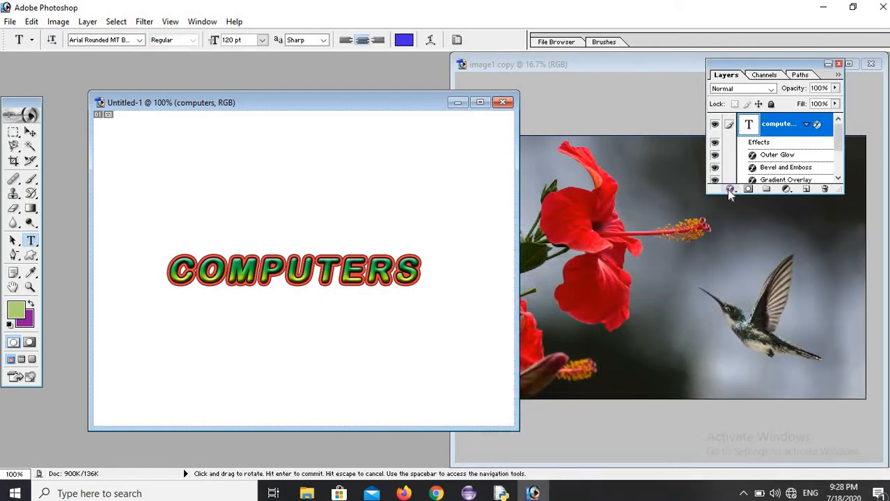
click(729, 189)
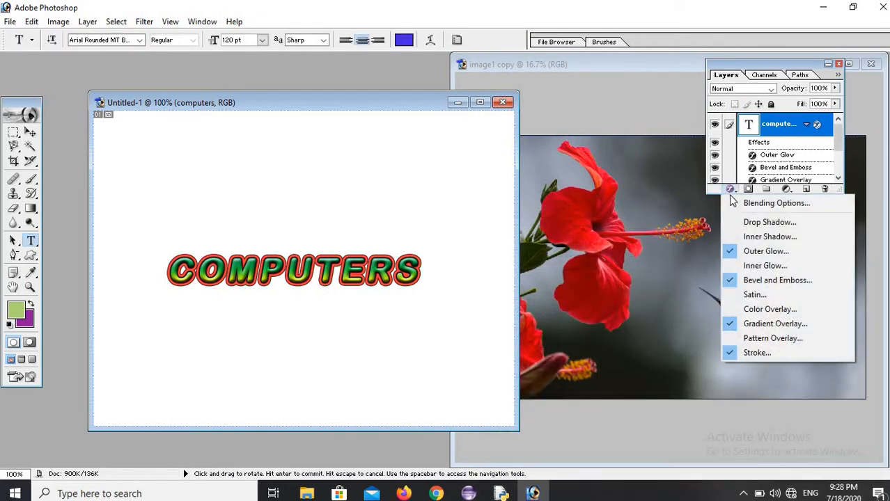
click(750, 279)
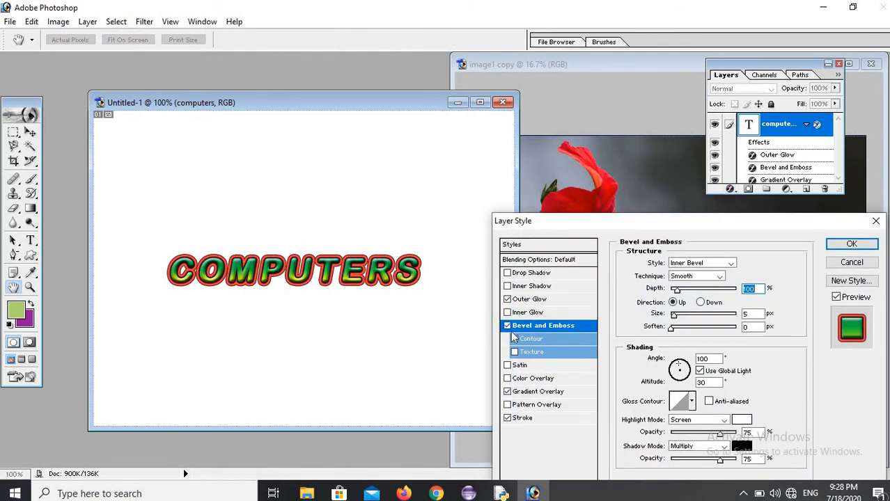
click(508, 327)
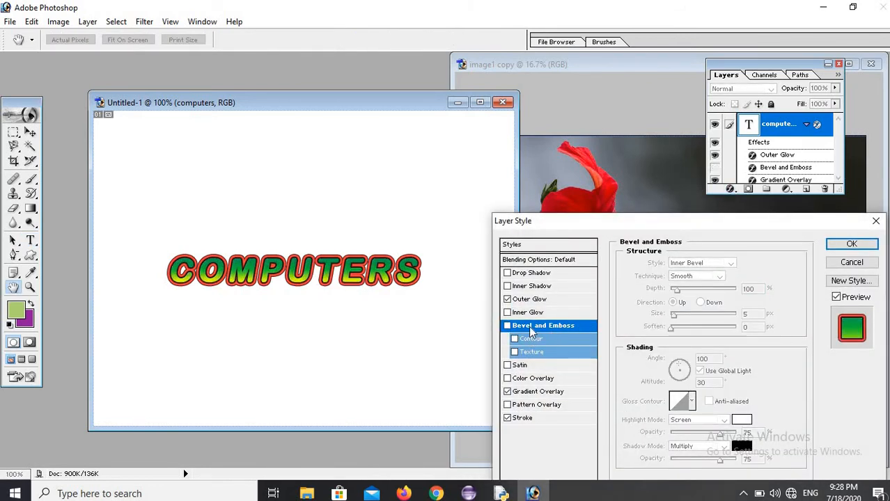
click(508, 326)
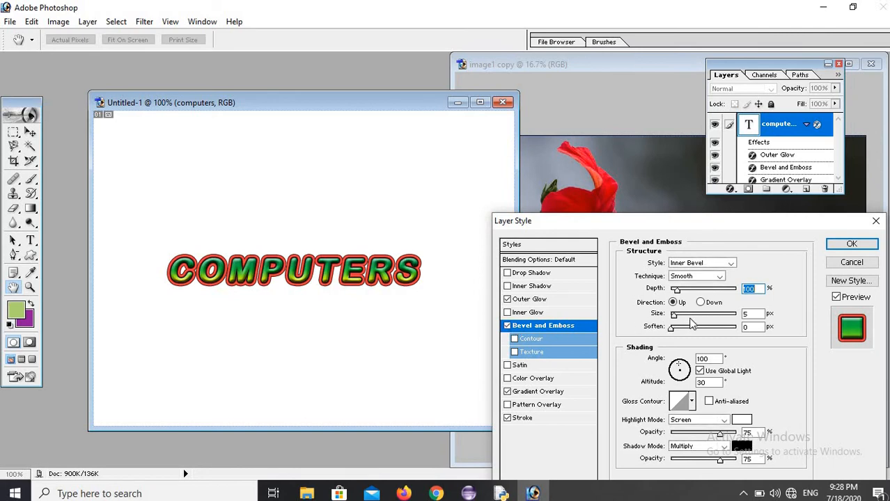
Try a bevel with 155 px size, 10 px soften and 1000% depth on the text and apply it
drag(674, 320, 713, 319)
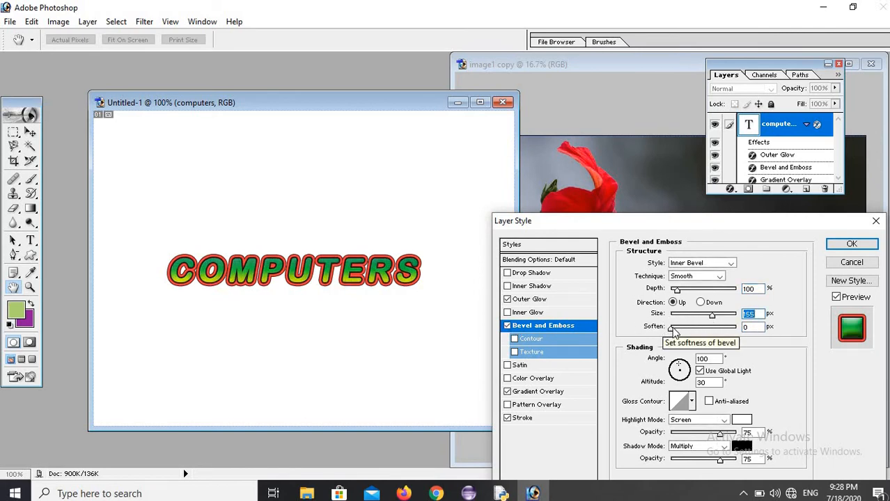
drag(672, 327, 713, 335)
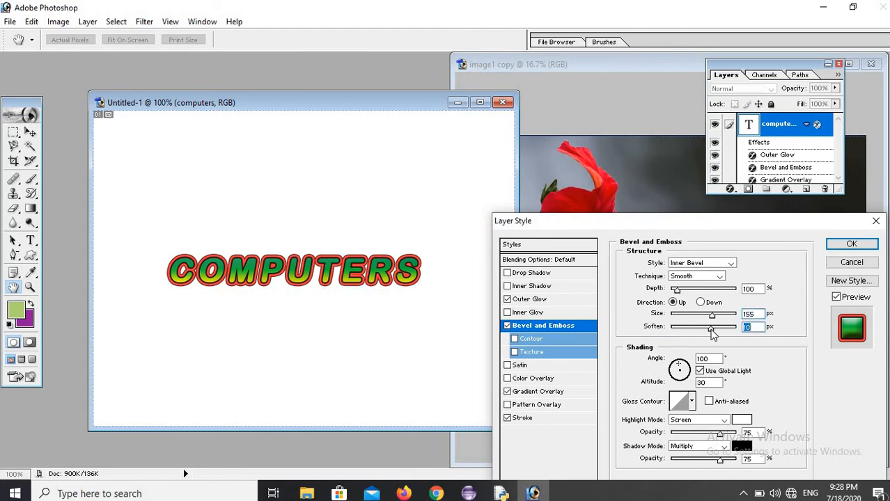
drag(681, 293, 741, 304)
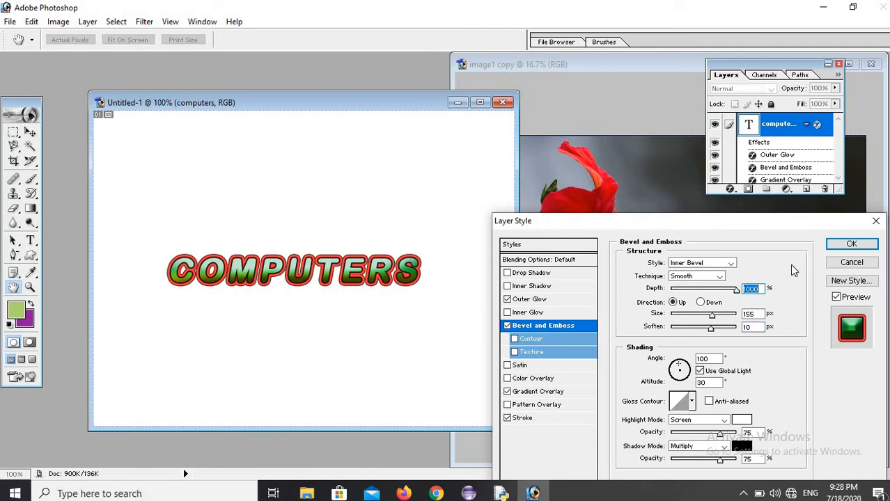
click(835, 243)
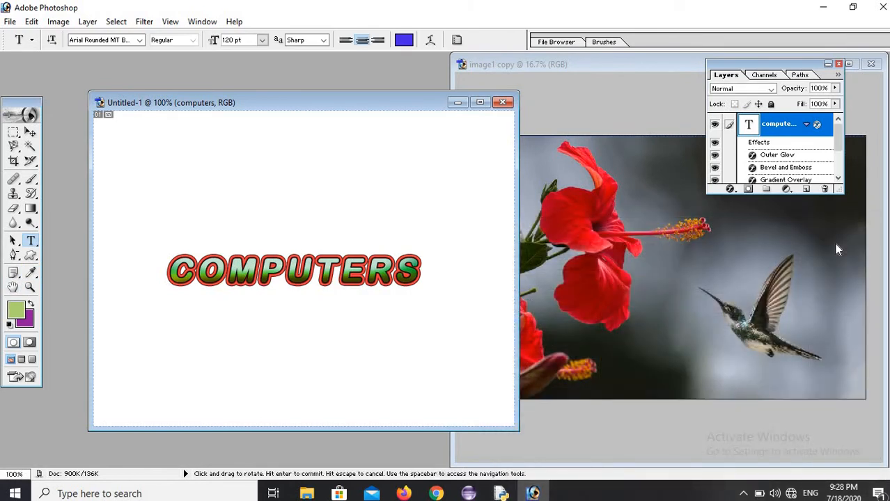
Try a satin effect on the text with 167 px distance, 234 px size and colour D71515, and undo it
click(731, 189)
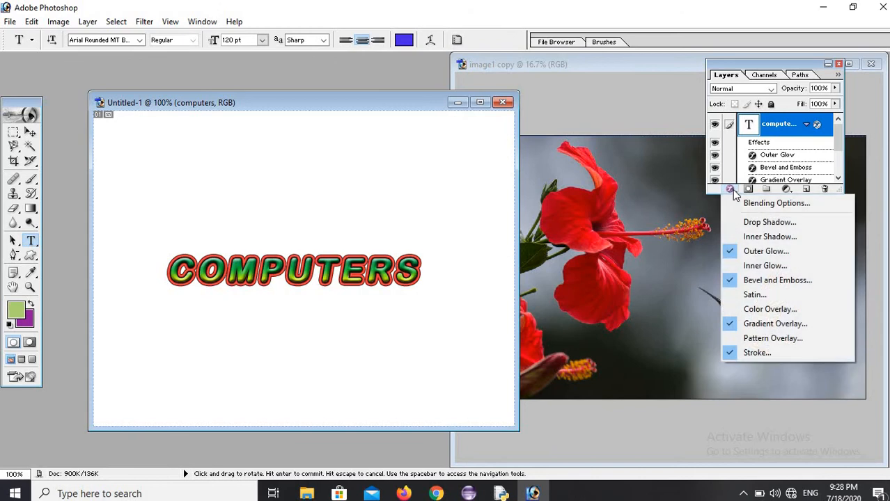
click(758, 296)
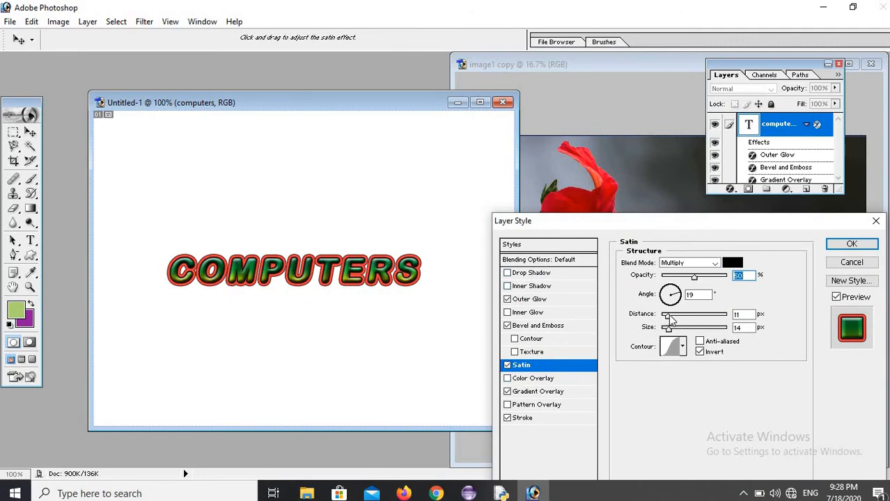
mouse_move(670, 318)
mouse_down()
mouse_move(712, 321)
mouse_move(732, 341)
mouse_move(723, 343)
mouse_up()
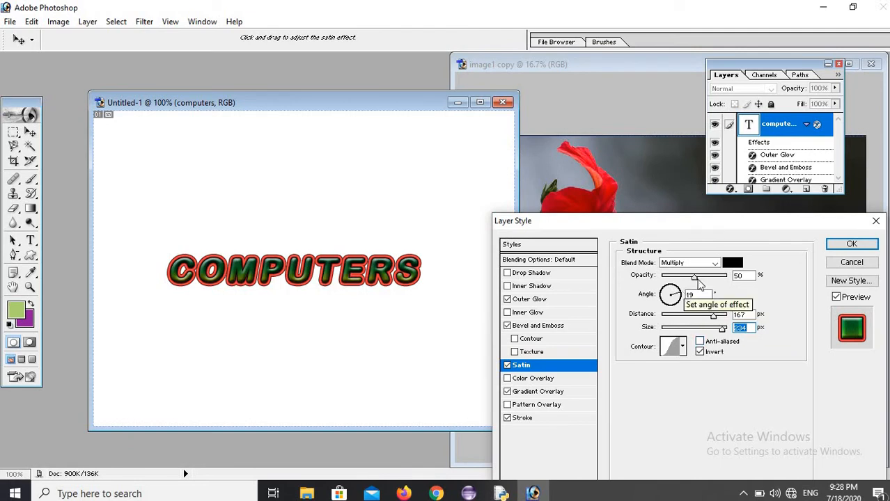
click(731, 262)
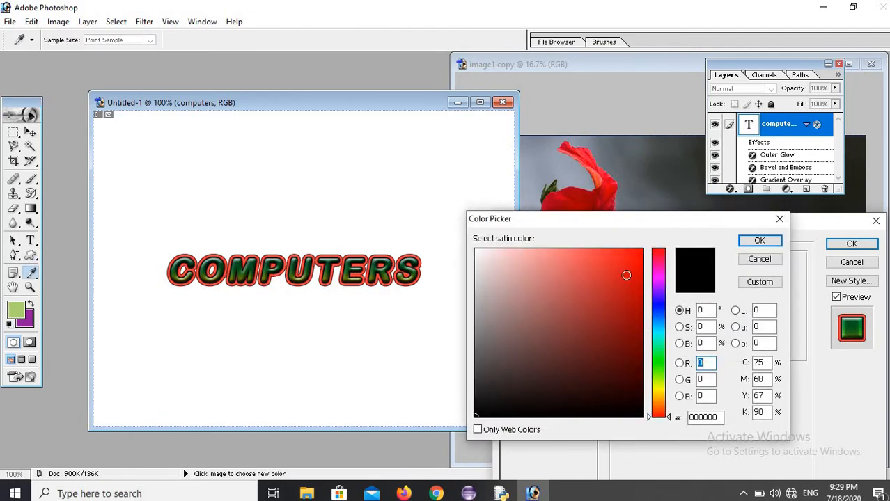
click(626, 276)
click(759, 240)
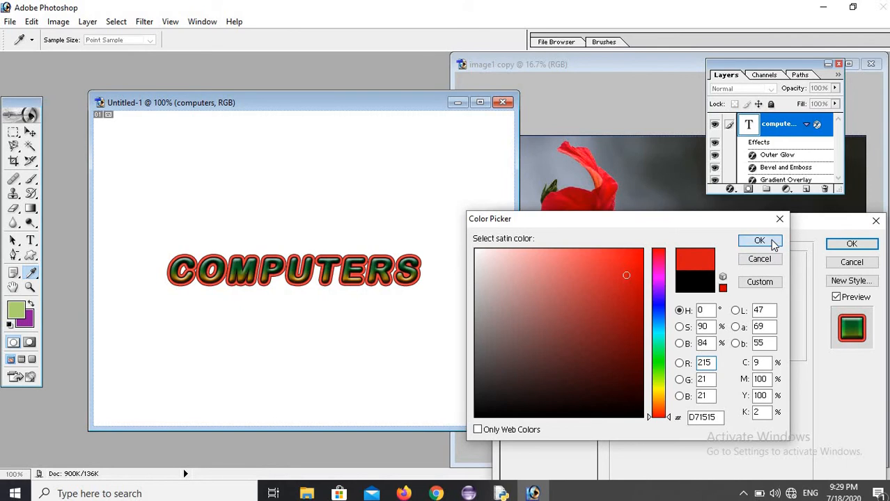
click(835, 245)
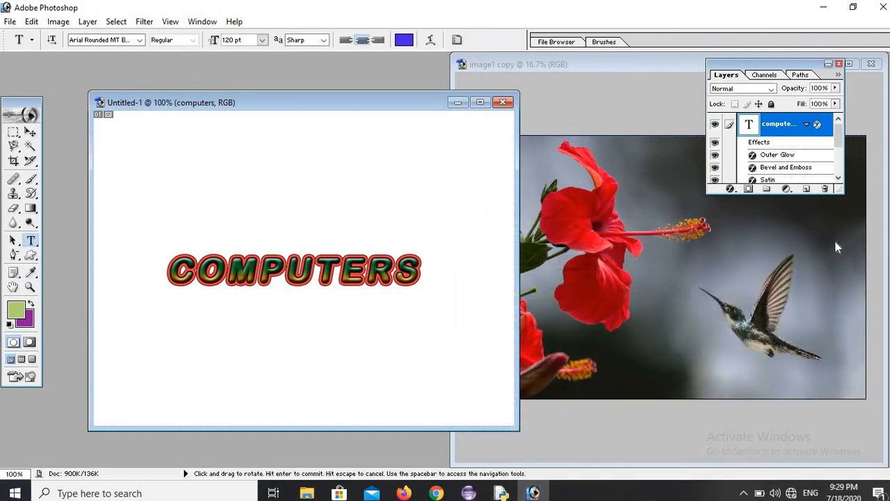
key(ctrl+z)
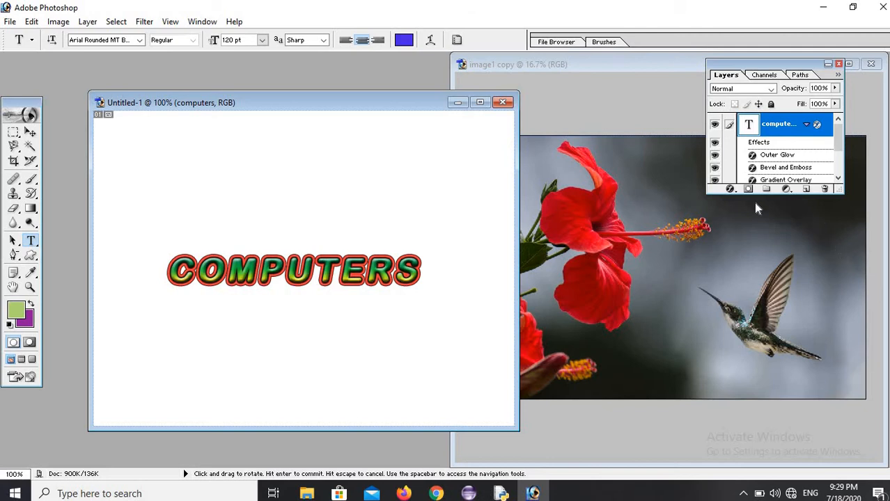
Try a colour overlay on the text in blue, green and magenta, and apply it with colour FF00F0
click(729, 189)
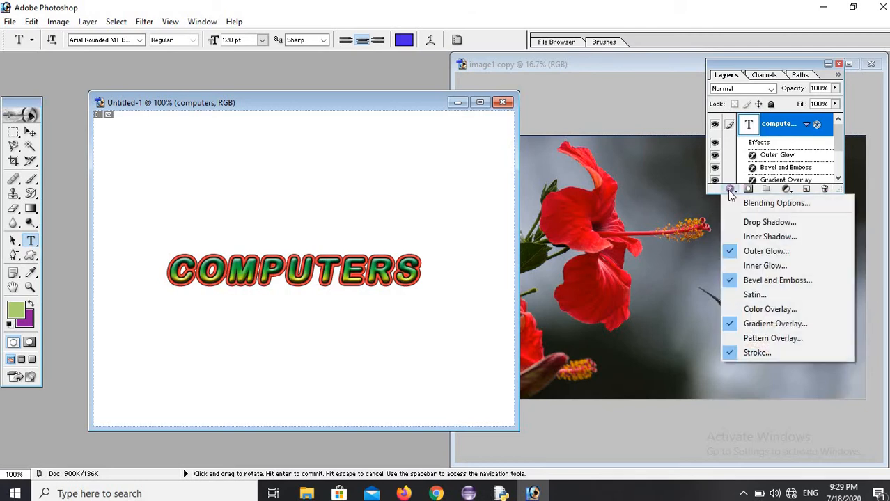
click(750, 309)
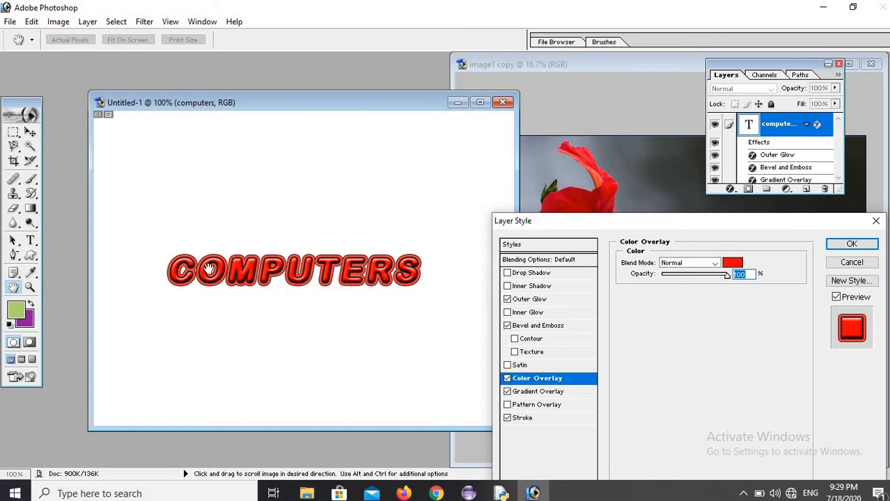
click(738, 268)
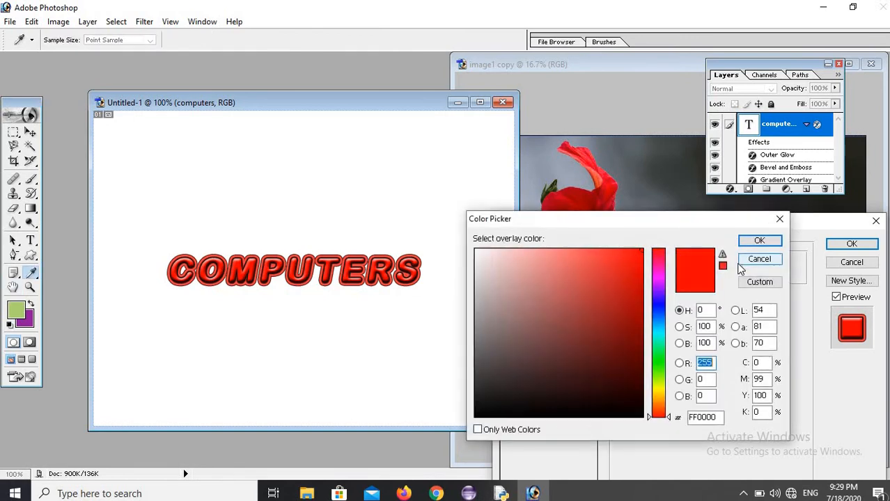
click(659, 301)
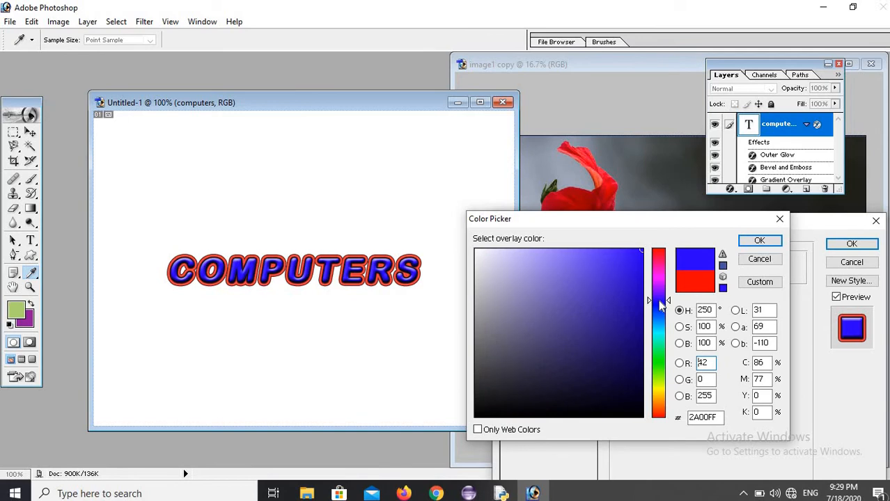
click(658, 358)
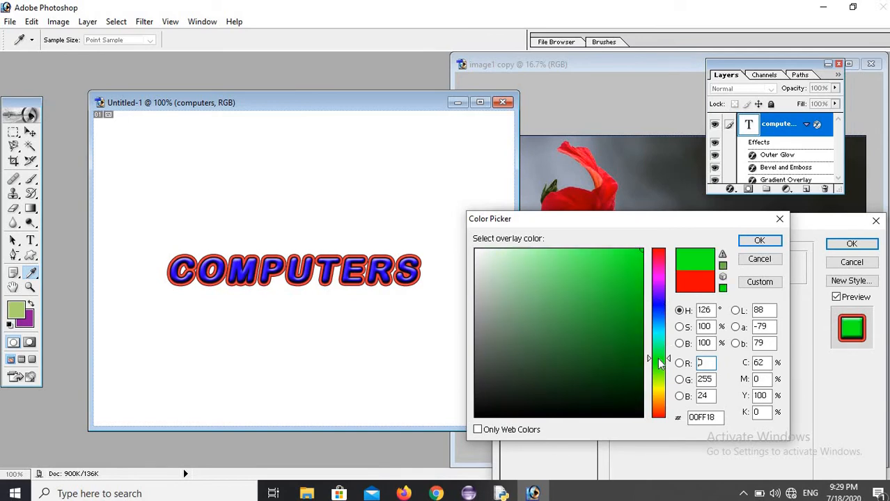
click(659, 276)
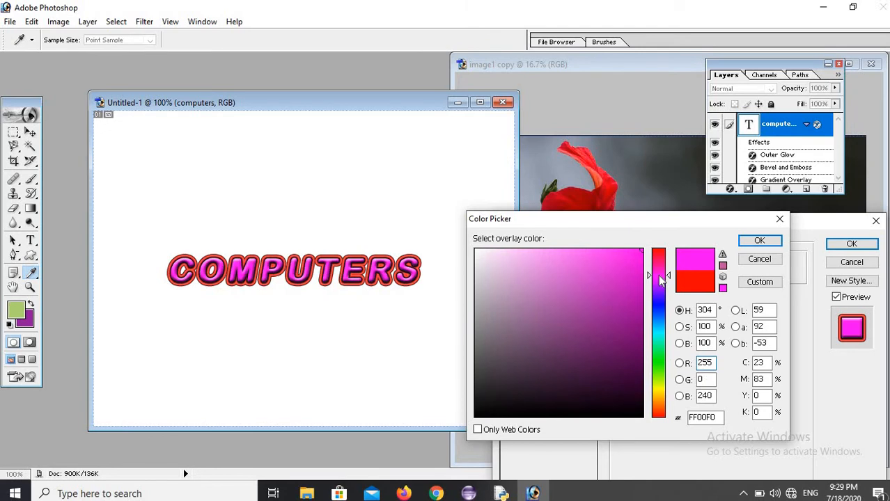
click(756, 242)
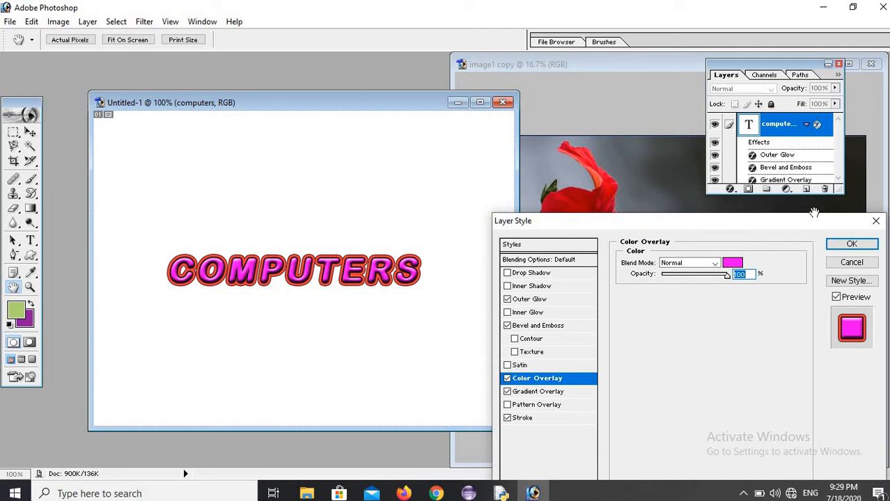
click(849, 245)
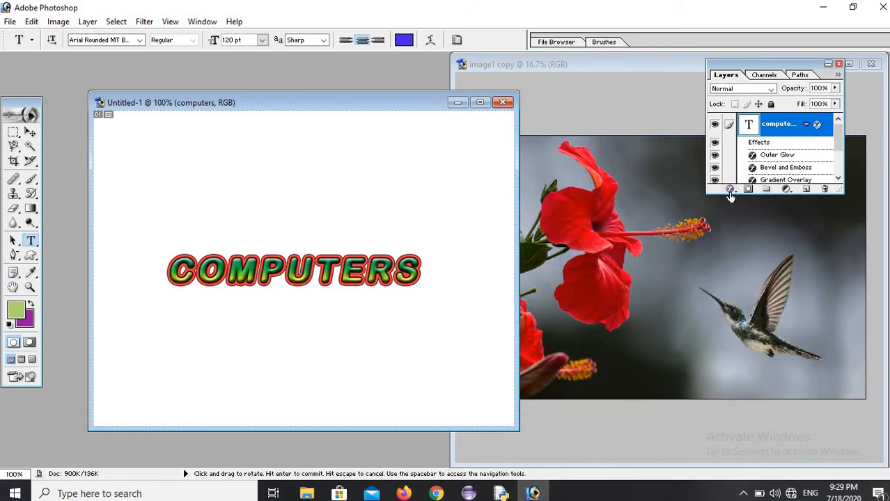
Set the text's gradient overlay to an angle of -96° and a scale of 61%
click(730, 189)
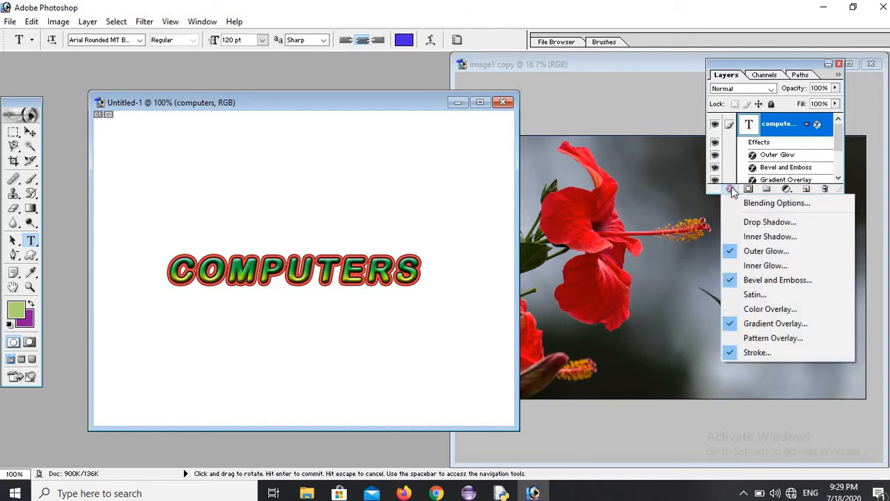
click(786, 325)
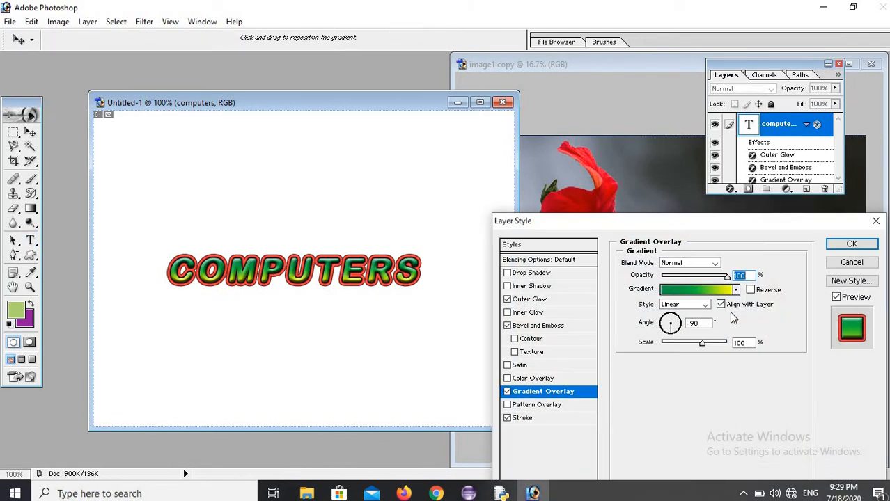
drag(686, 337, 643, 330)
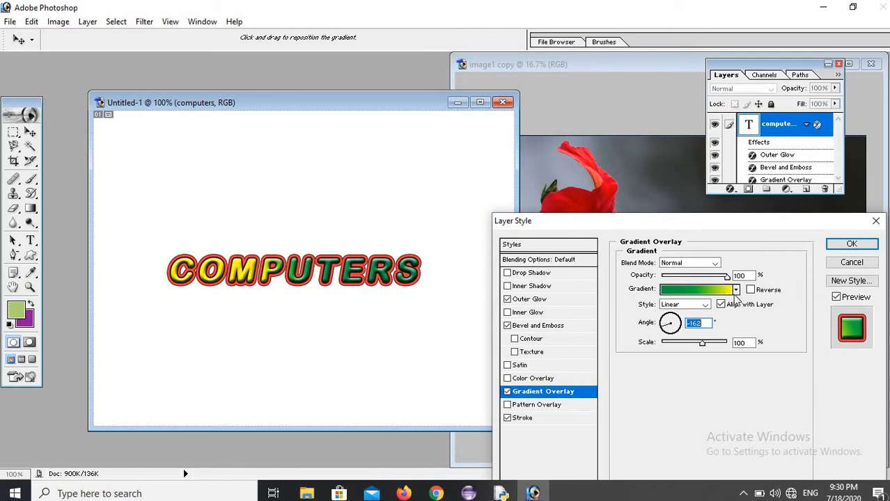
drag(673, 319, 680, 316)
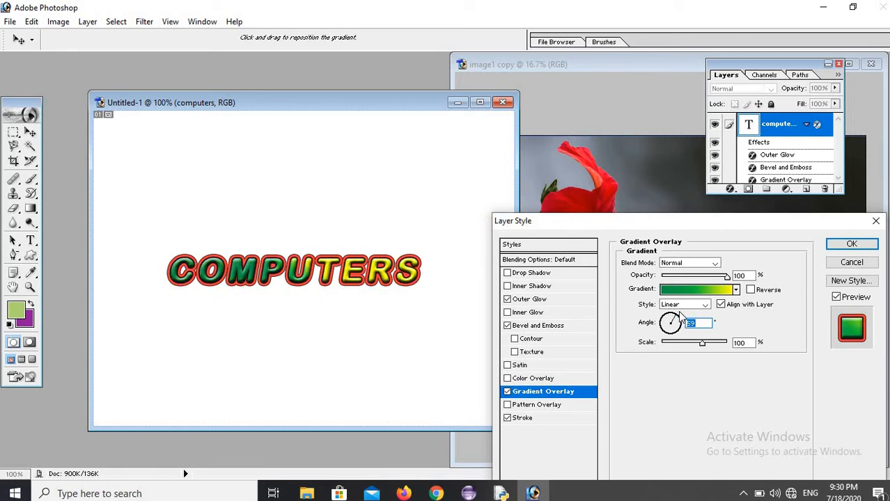
drag(677, 311, 682, 353)
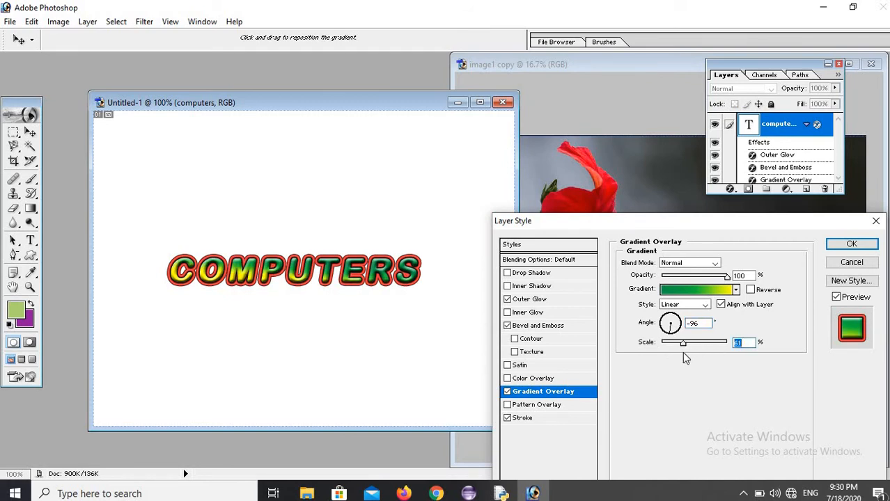
Try several gradient presets for the text's overlay, choose the purple, blue, green and orange one, and apply the layer style
click(736, 290)
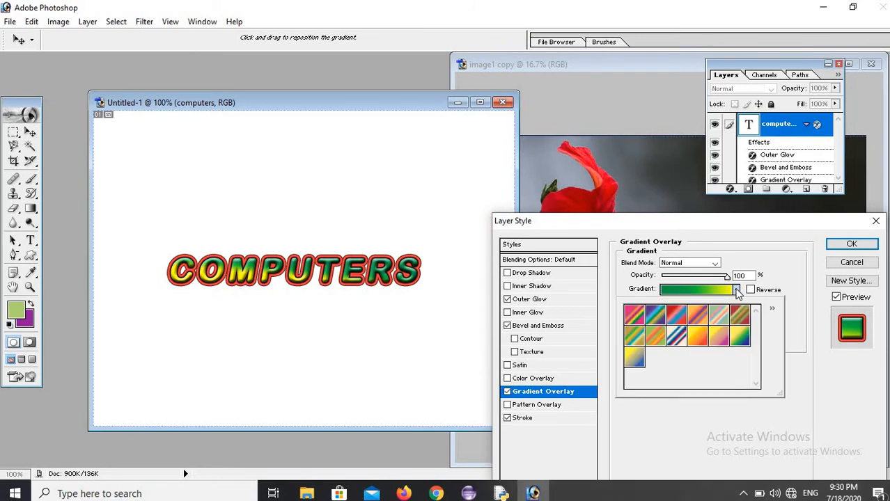
click(680, 318)
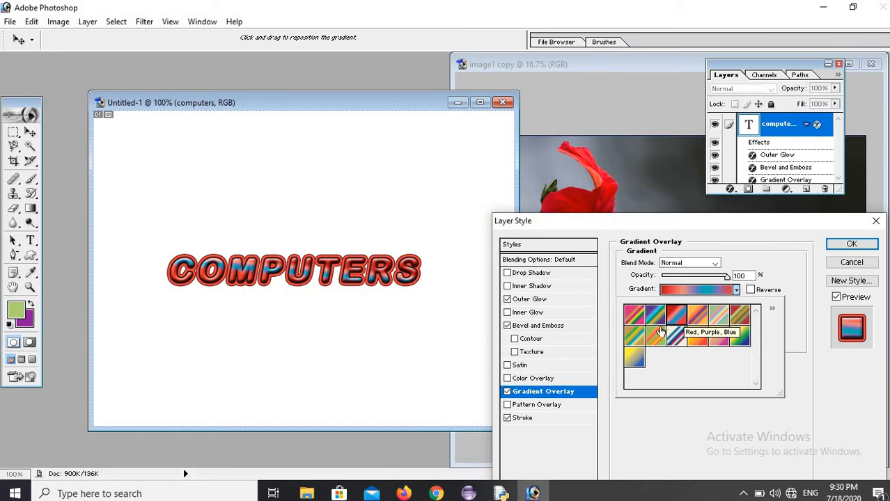
click(634, 337)
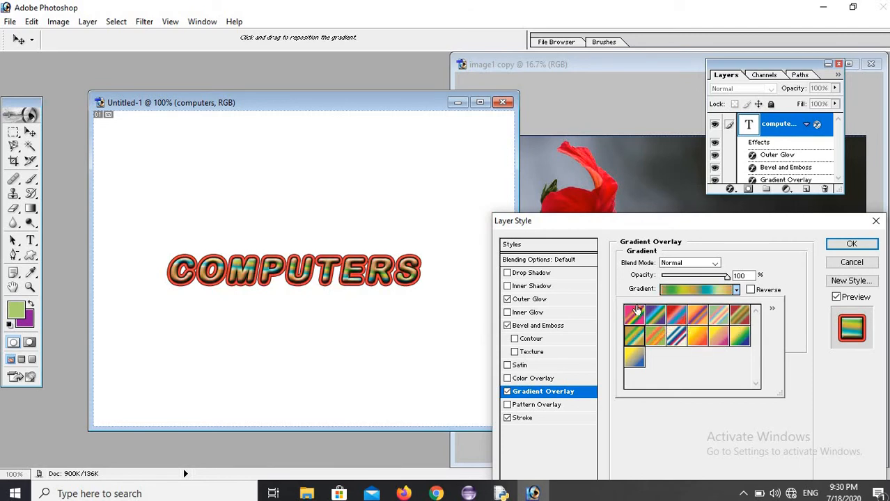
click(634, 312)
click(653, 315)
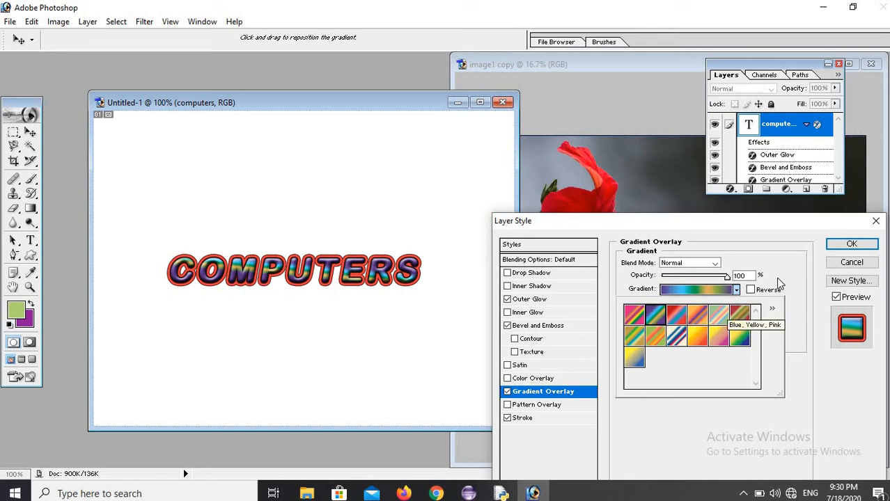
click(851, 244)
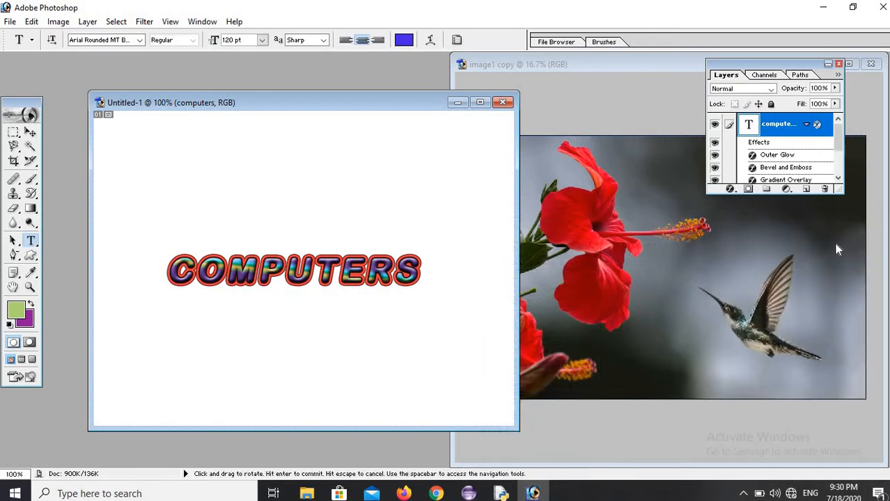
Undo the last gradient overlay change and add a pattern overlay to the text with the black-and-white zigzag pattern
key(ctrl+z)
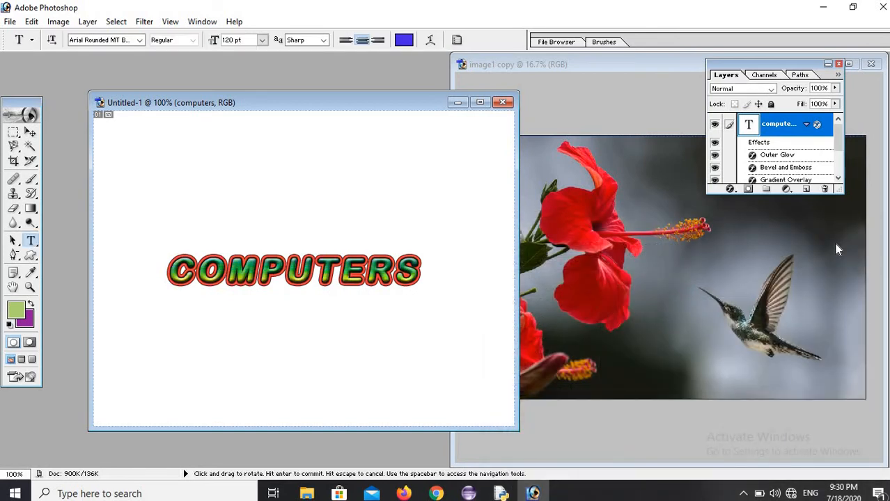
click(729, 188)
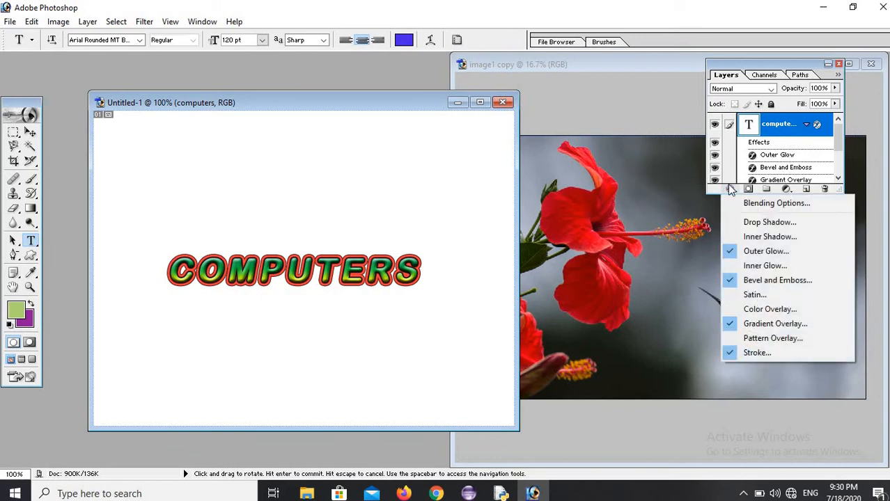
click(758, 340)
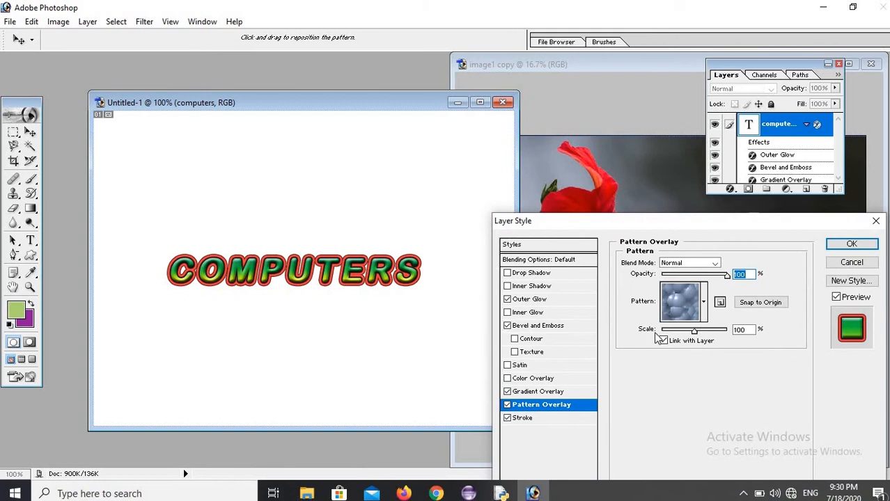
click(704, 303)
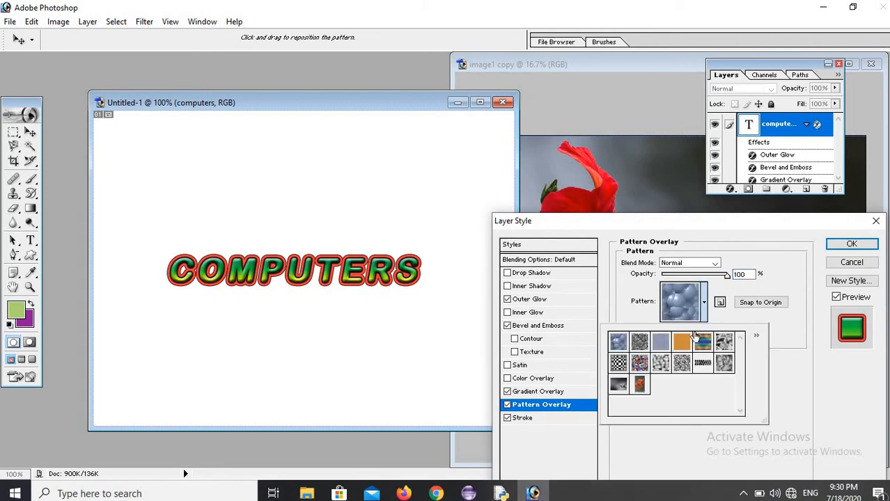
click(681, 341)
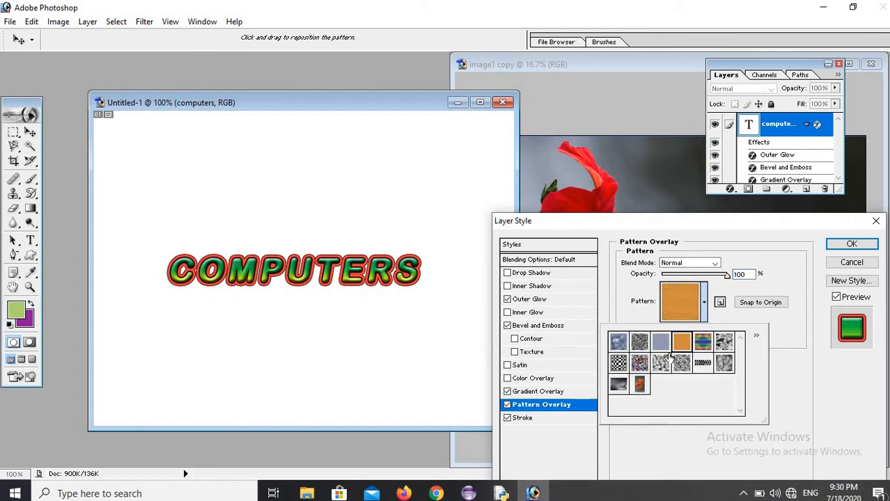
click(662, 362)
click(708, 362)
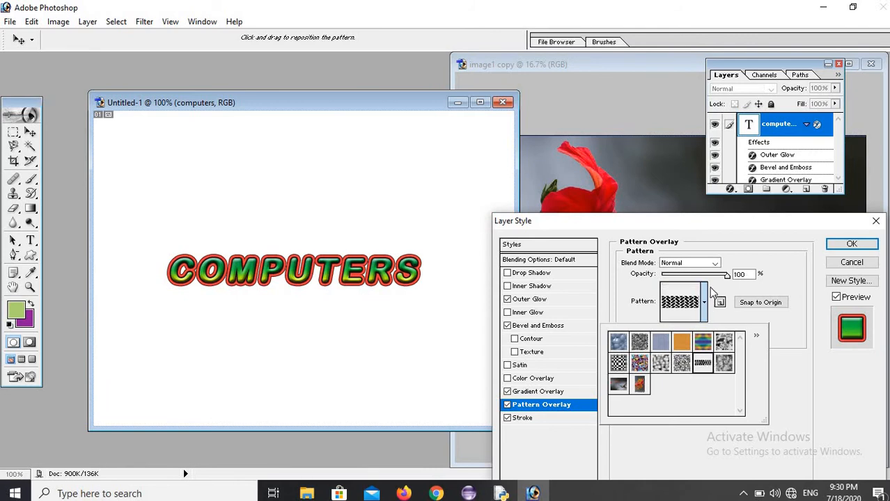
Set the pattern overlay's scale to 75% and the stroke gradient's angle to -87°, and apply the layer style
click(729, 277)
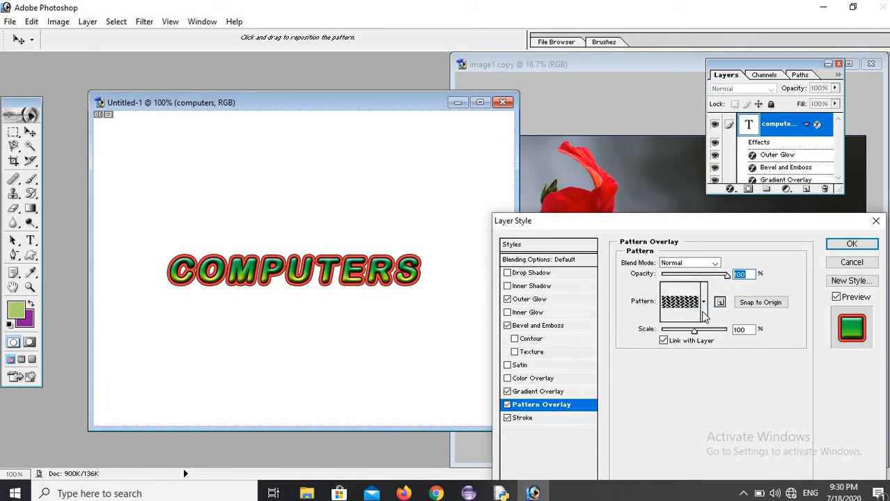
drag(696, 336, 709, 333)
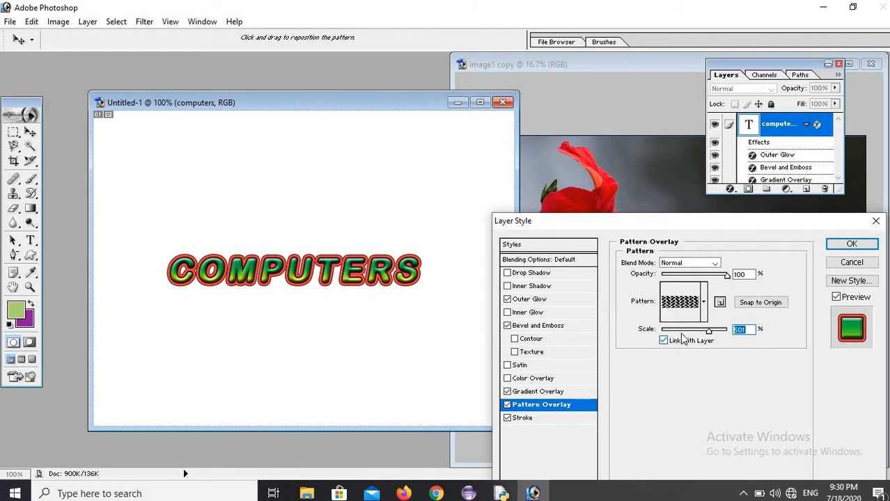
drag(711, 333, 685, 340)
click(524, 419)
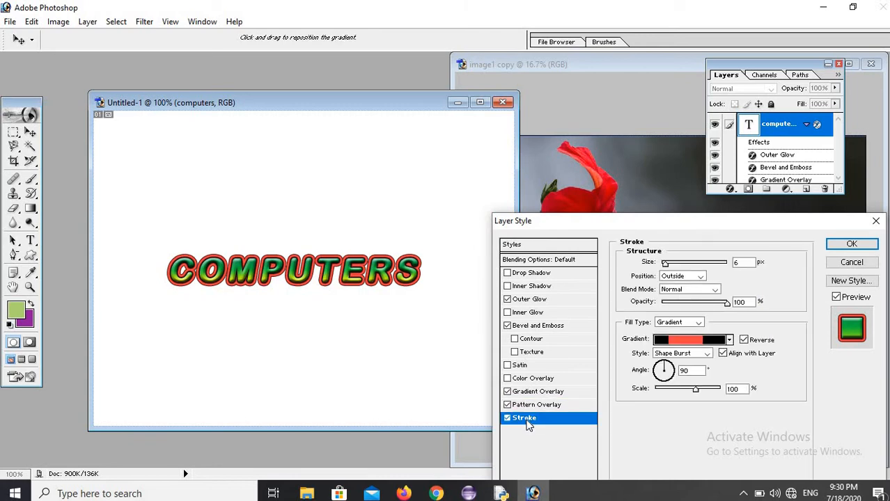
drag(663, 369, 664, 390)
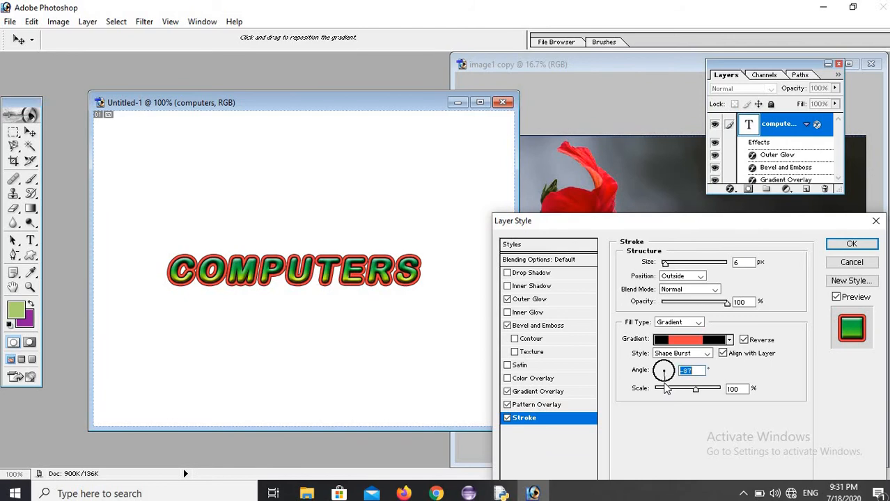
click(851, 244)
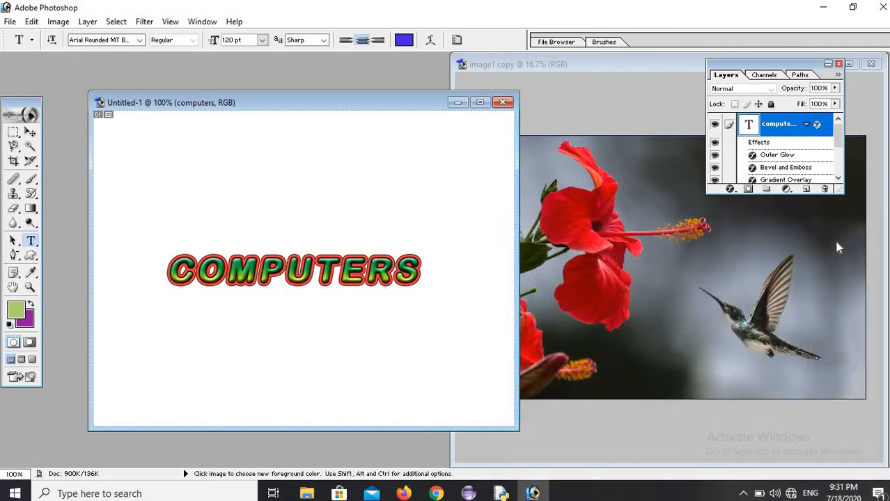
Try the text without its pattern overlay and with a 35 px stroke at a gradient angle of -164°
click(729, 190)
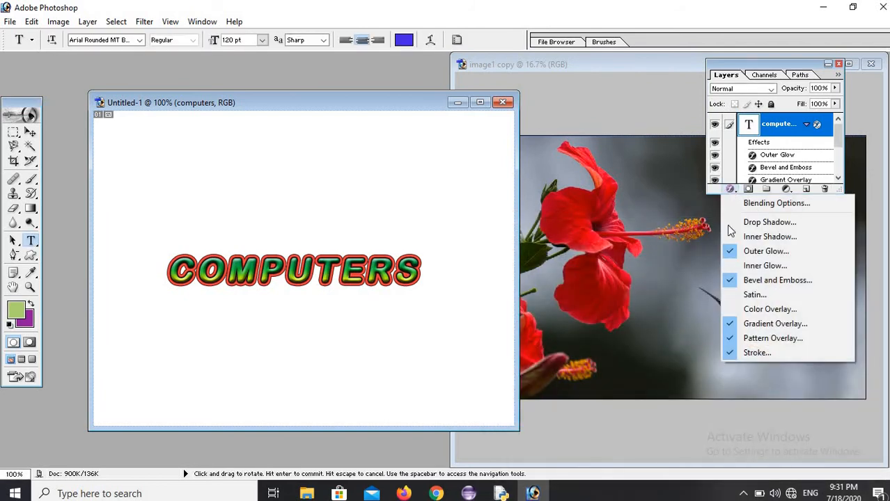
click(732, 337)
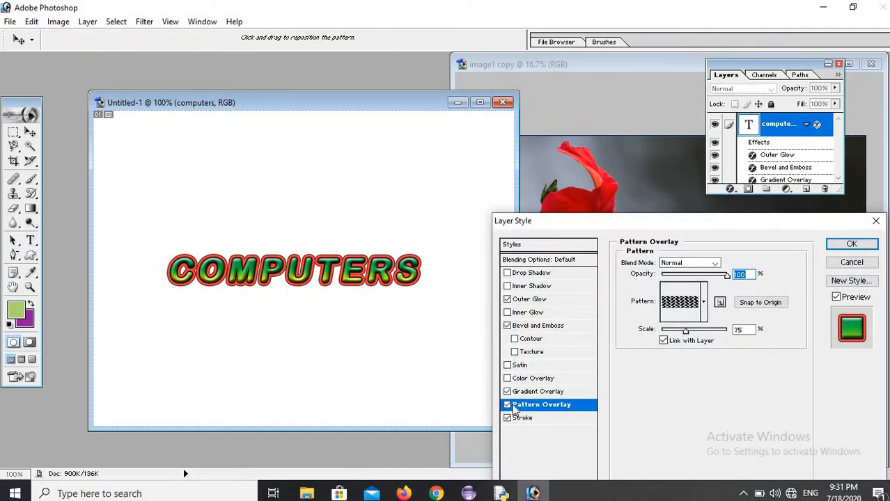
click(513, 406)
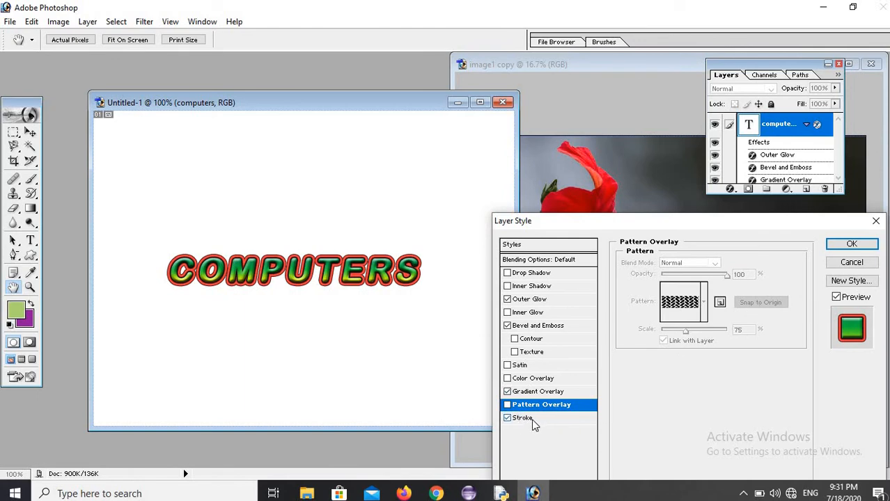
click(524, 419)
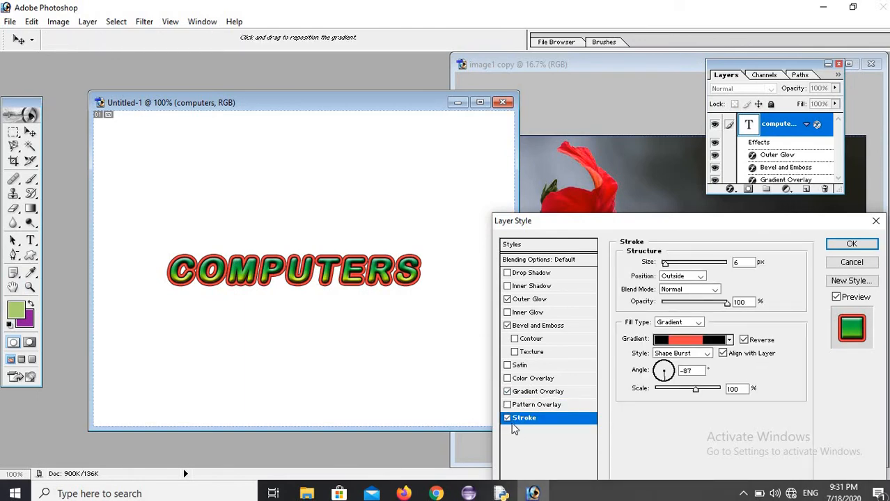
click(670, 268)
drag(666, 265, 674, 267)
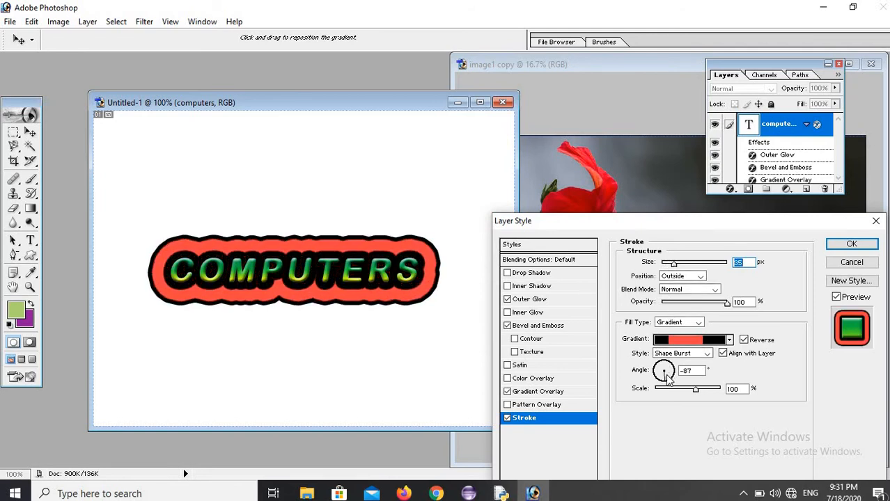
drag(666, 376, 647, 381)
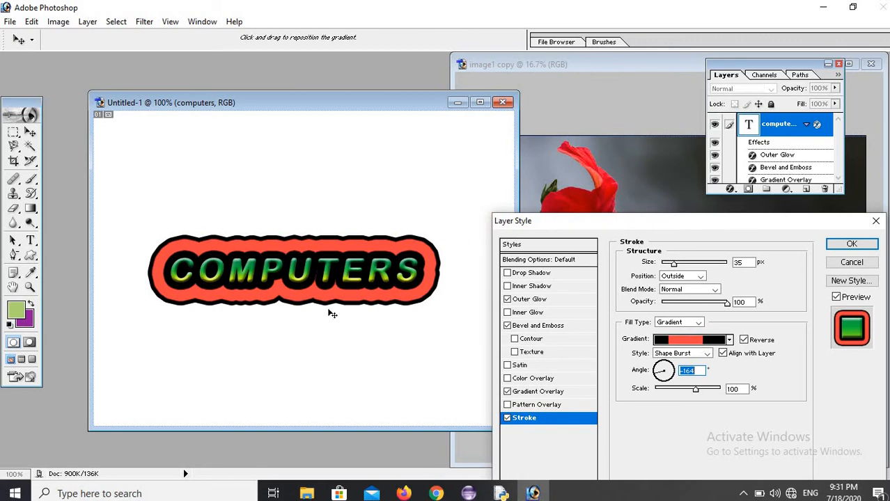
click(851, 244)
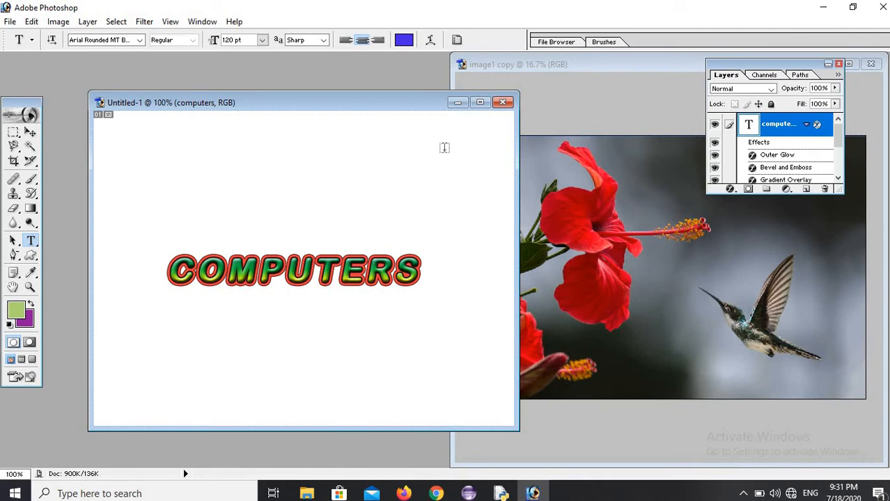
Close the COMPUTERS document and create a new blank document, placed beside the flower image
click(504, 105)
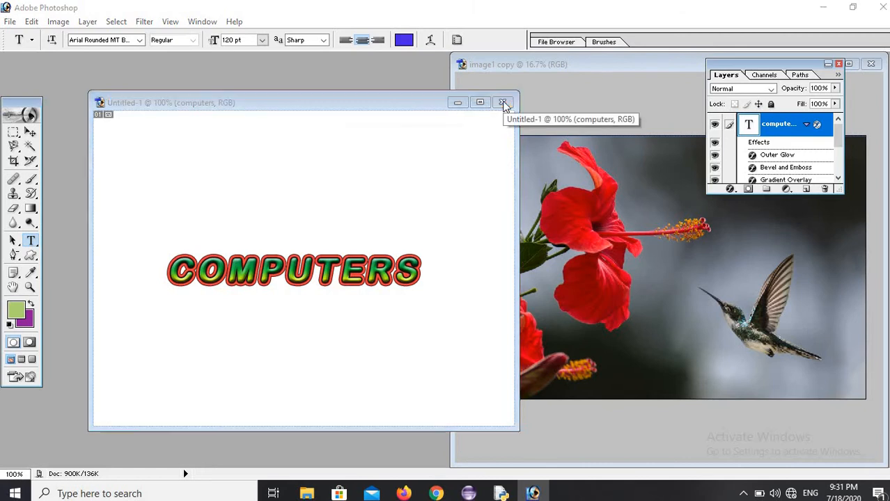
click(446, 194)
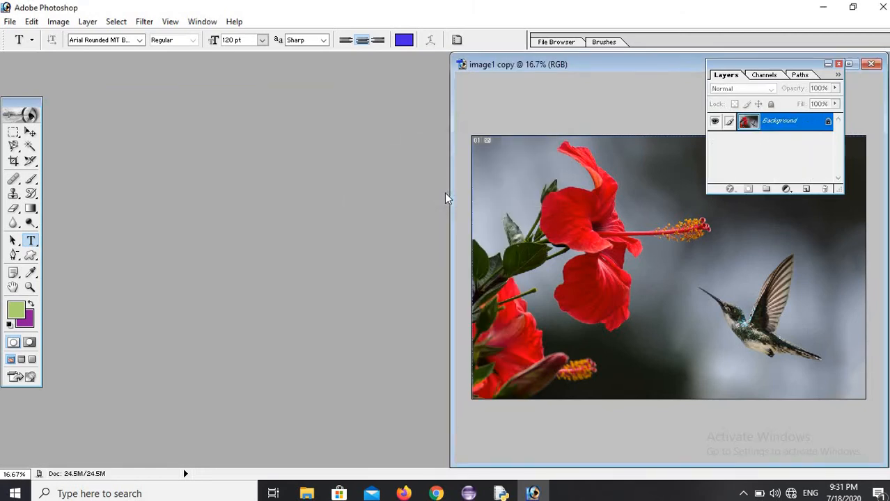
click(10, 23)
click(23, 34)
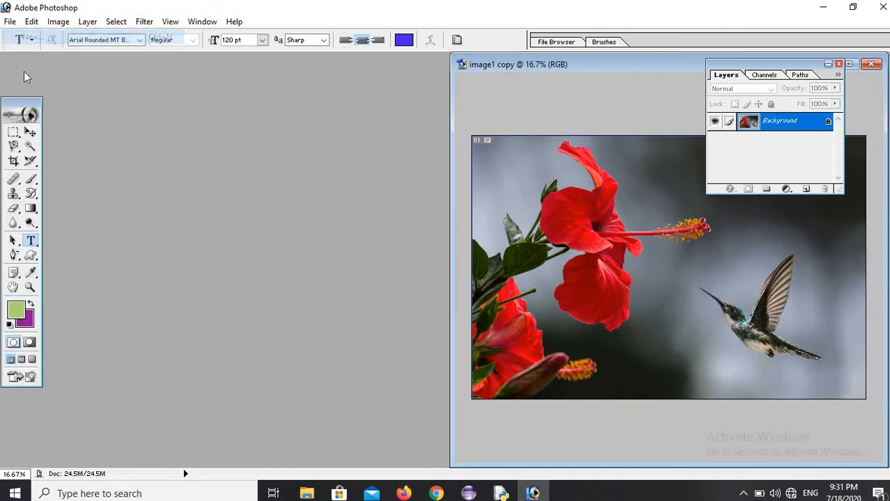
click(538, 167)
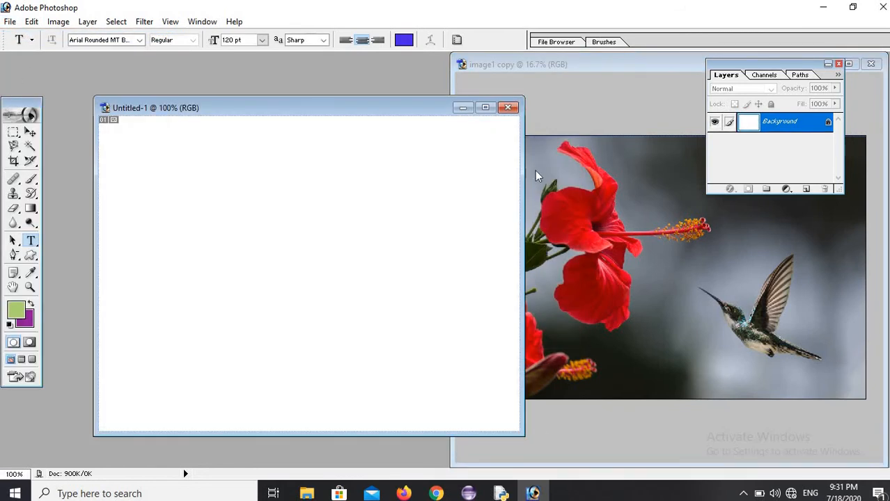
drag(357, 107, 286, 78)
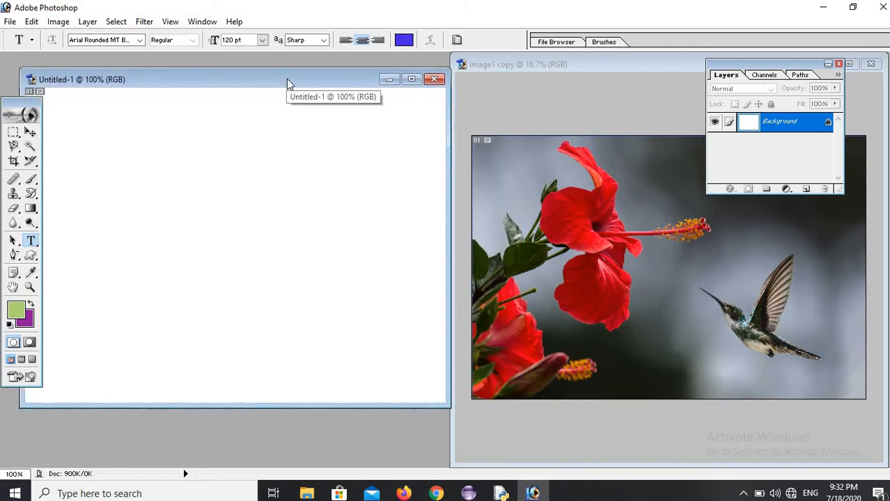
Outline the upper red flower with its stamen and leaf in image1 copy as a selection with the Magnetic Lasso tool
click(13, 137)
click(51, 134)
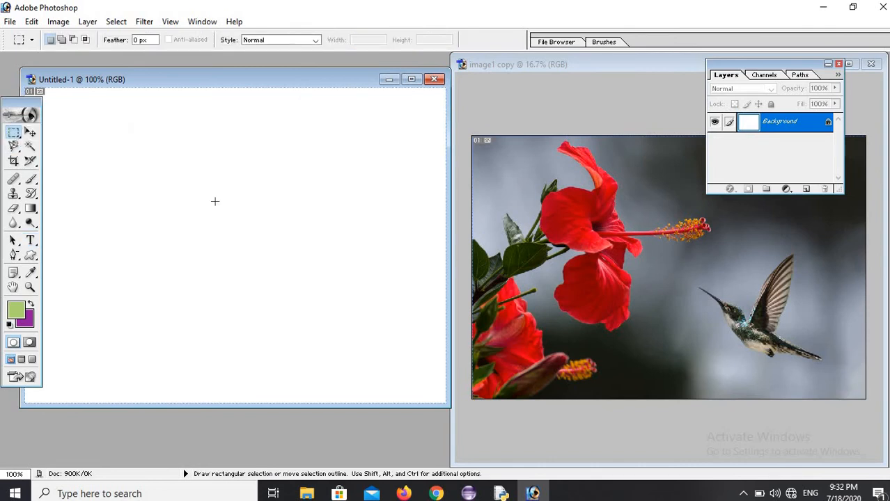
click(493, 167)
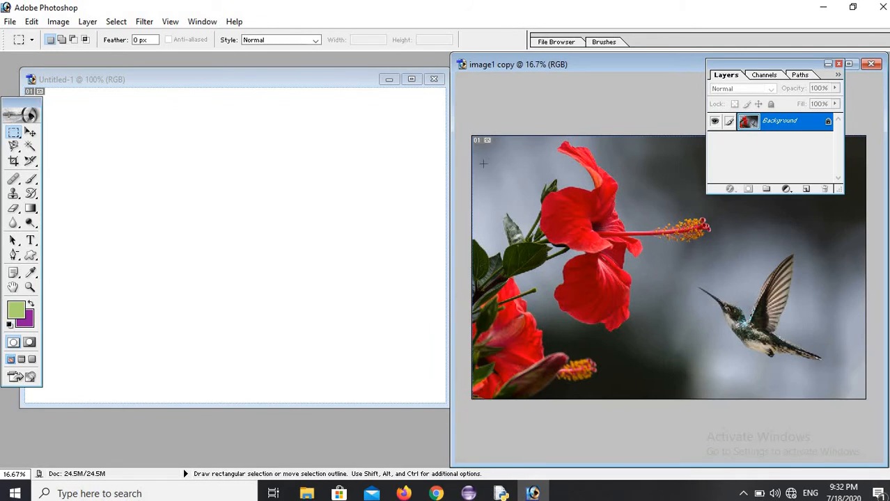
click(14, 148)
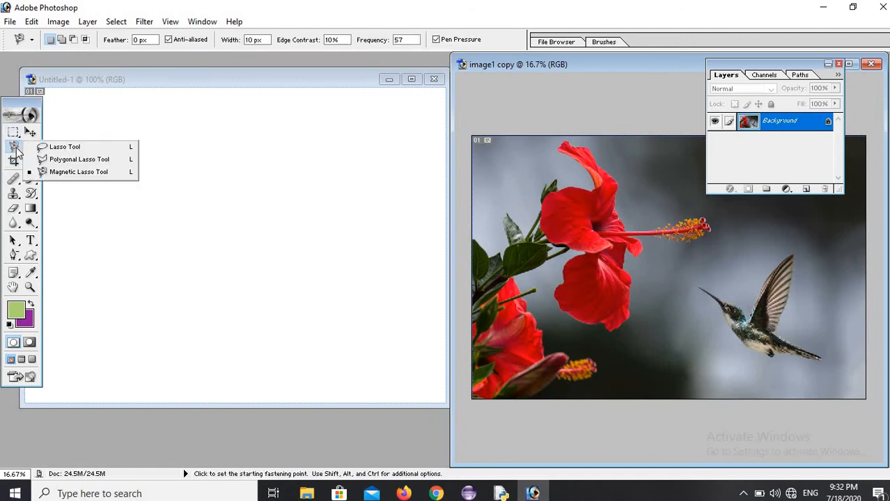
click(61, 172)
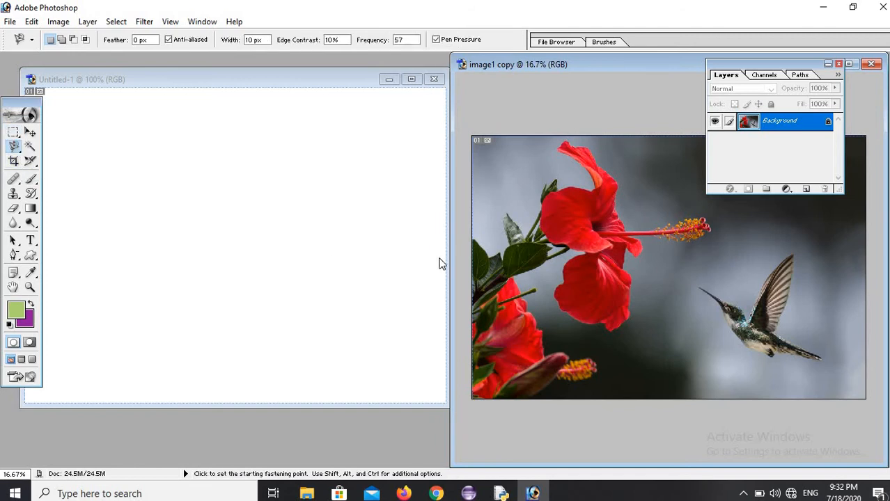
click(477, 241)
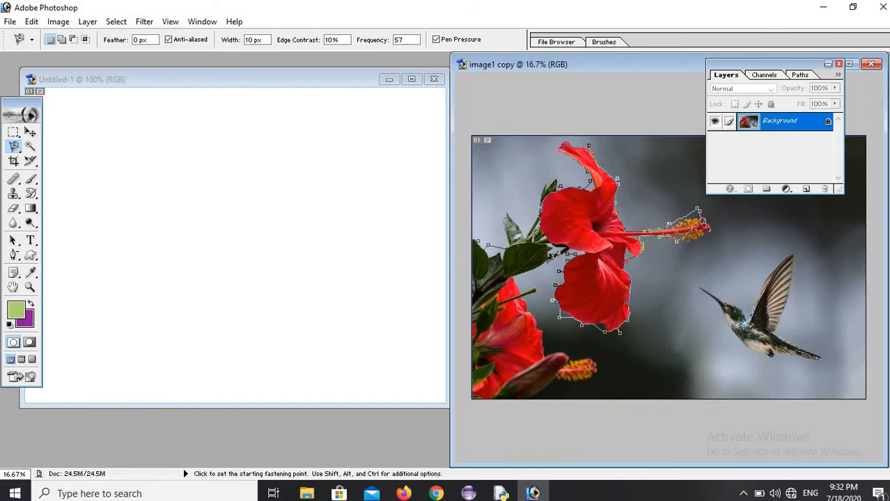
double_click(485, 253)
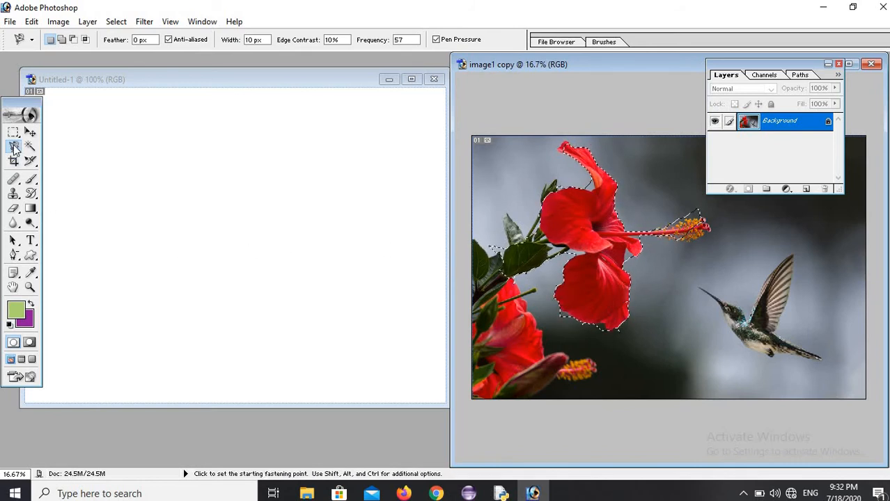
Copy the selected flower into the blank document with the Move tool and scale its height to 67.1%
click(30, 131)
drag(595, 236, 353, 191)
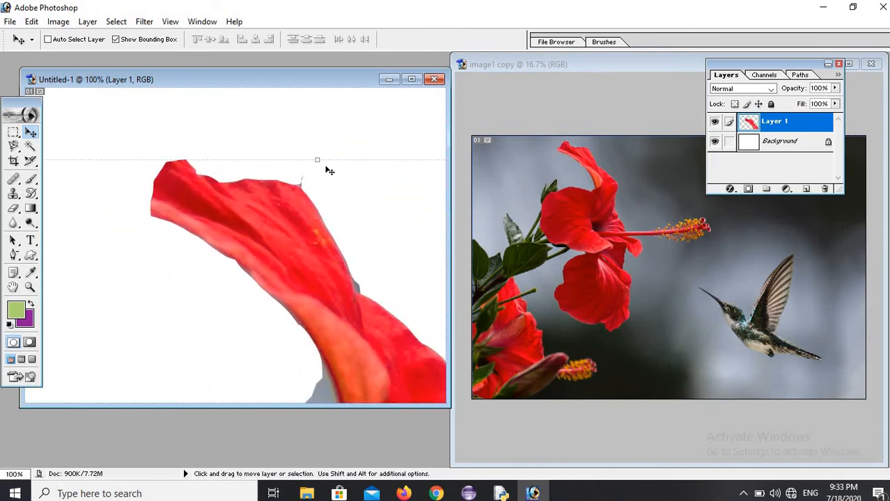
drag(318, 159, 317, 296)
drag(276, 320, 251, 128)
drag(260, 301, 419, 266)
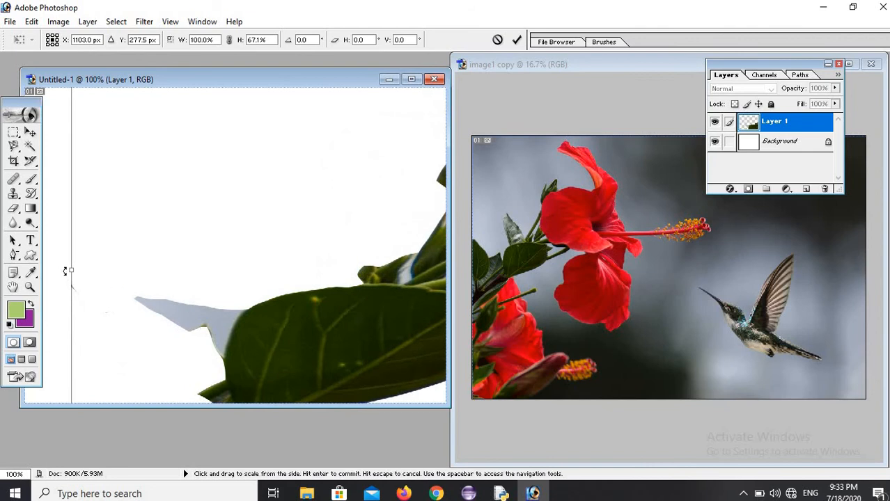
Narrow the copied flower to 65.2% of its width and shift it up and sideways within the blank document
drag(140, 281, 109, 258)
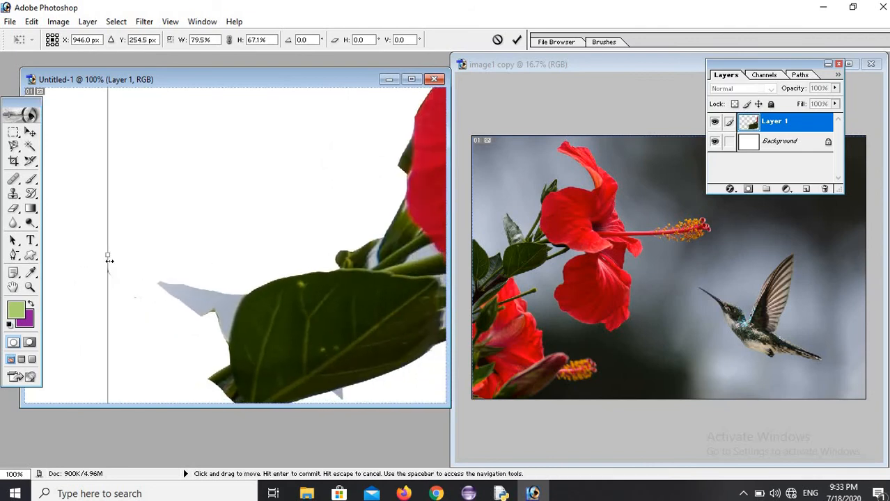
drag(183, 262, 302, 257)
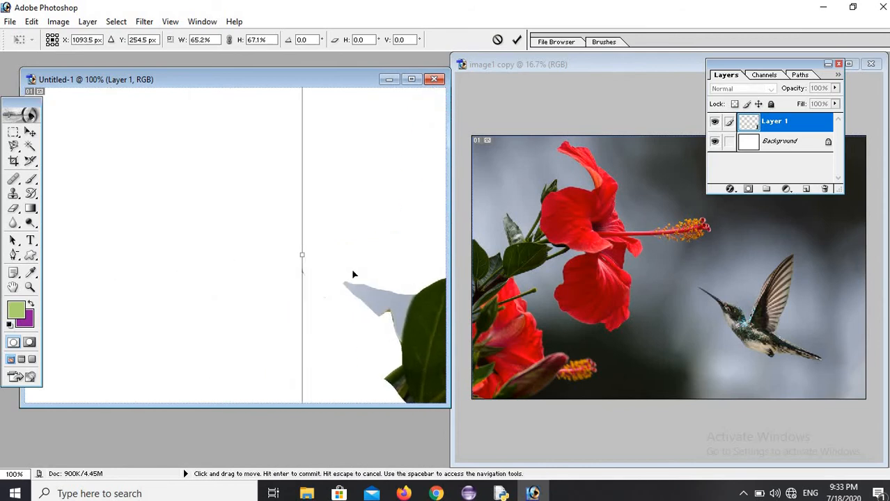
drag(296, 286, 160, 286)
drag(318, 300, 147, 160)
drag(213, 284, 174, 199)
drag(236, 266, 244, 178)
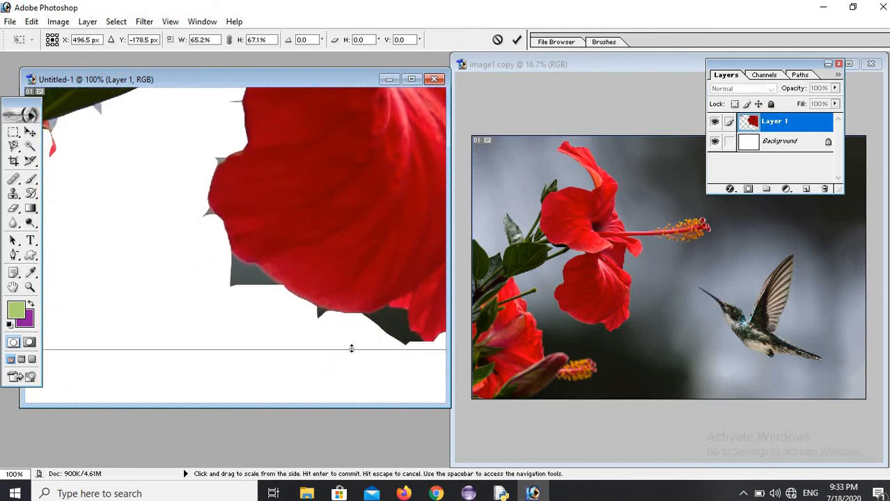
Reduce the flower's height to 38.7% and reposition it so its upper corner by the stamen lies inside the canvas
drag(351, 348, 351, 196)
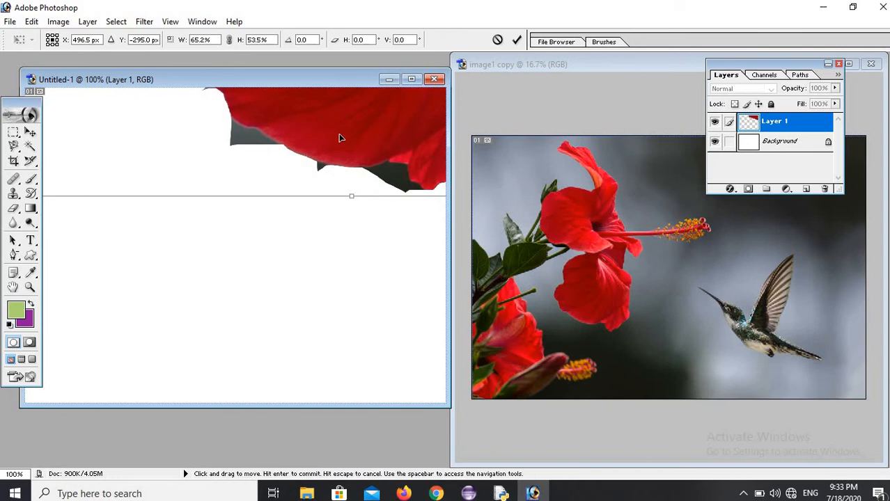
drag(340, 138, 183, 302)
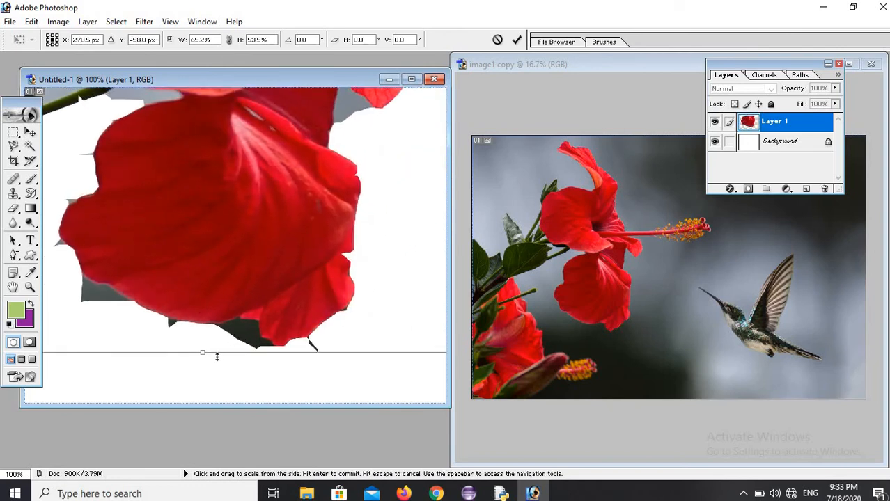
drag(202, 357, 202, 184)
drag(268, 136, 94, 417)
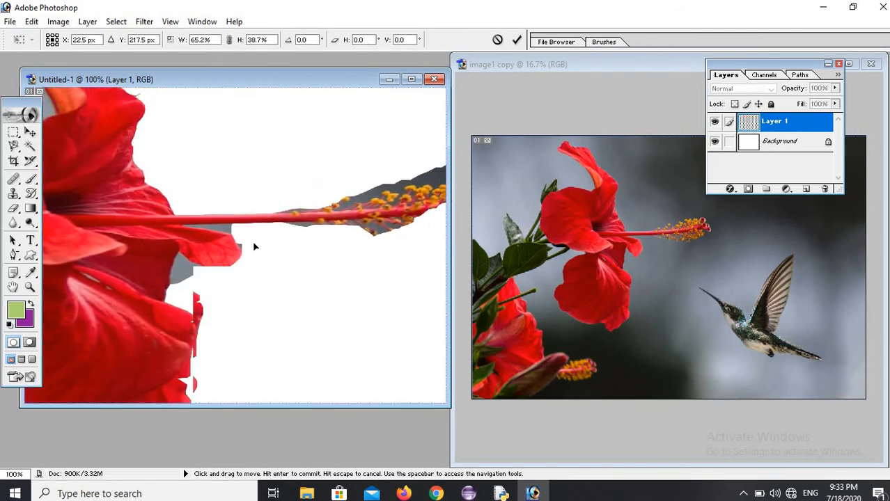
drag(407, 117, 294, 216)
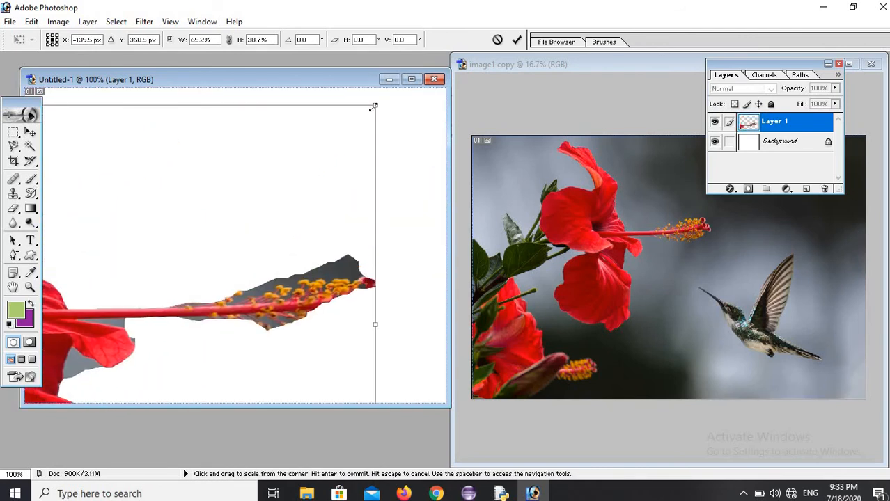
Shrink the flower to 10.9% width and 14.0% height in the canvas's upper-left area and apply the transformation
drag(373, 106, 391, 160)
drag(202, 277, 308, 278)
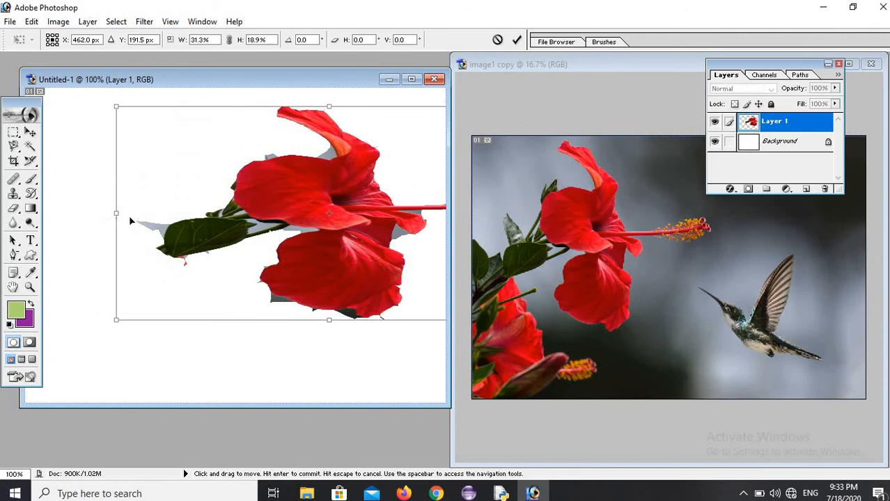
drag(119, 213, 93, 225)
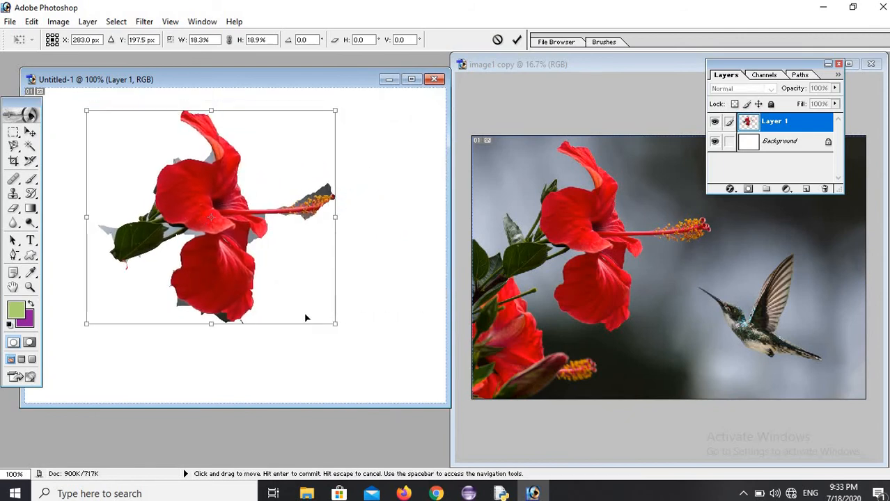
drag(336, 323, 235, 267)
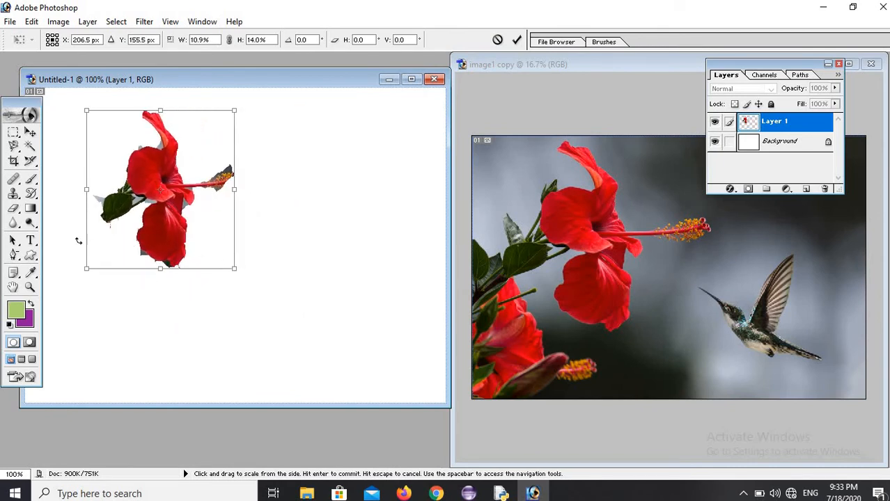
click(30, 209)
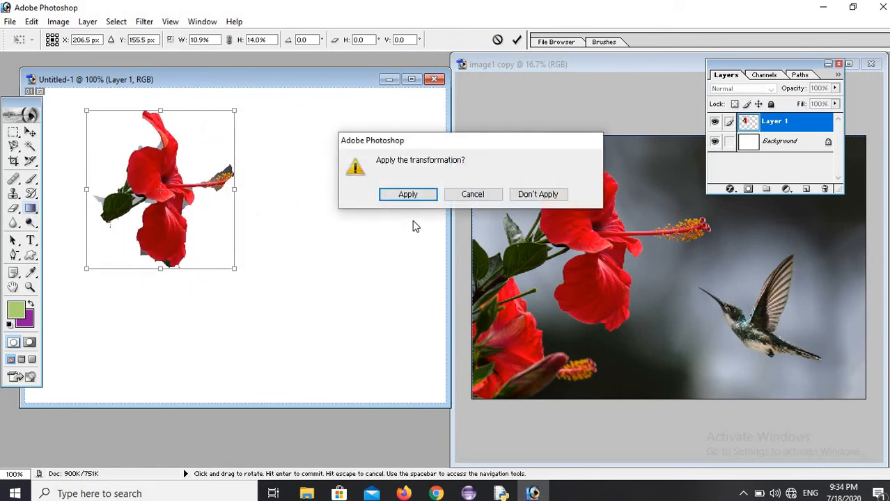
click(408, 195)
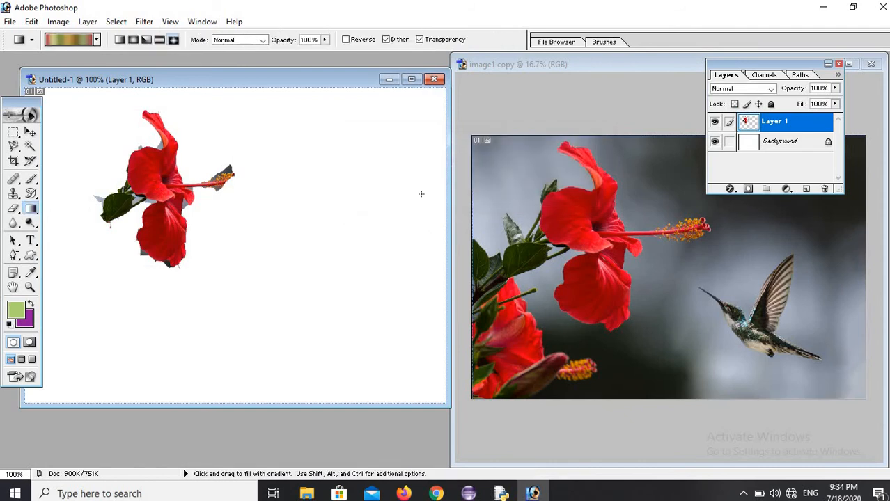
Outline the red petals and stamen with the Magnetic Lasso tool, shift their hue to -143, and deselect
click(14, 145)
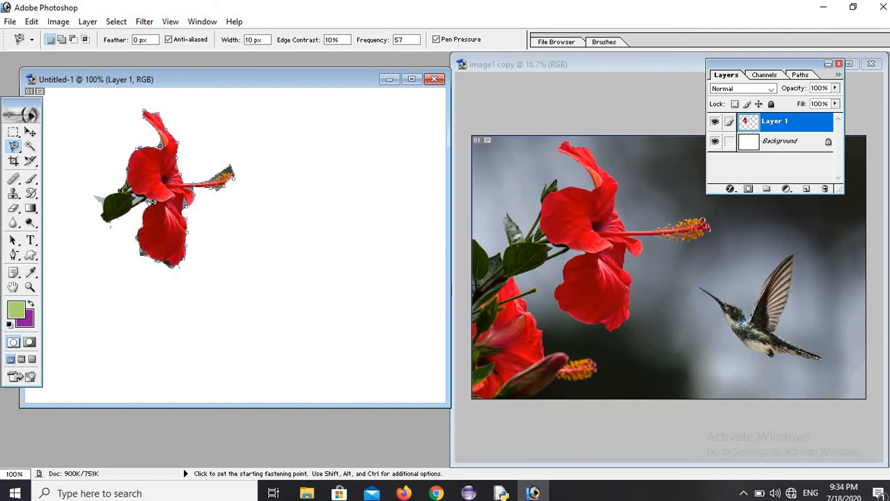
click(128, 160)
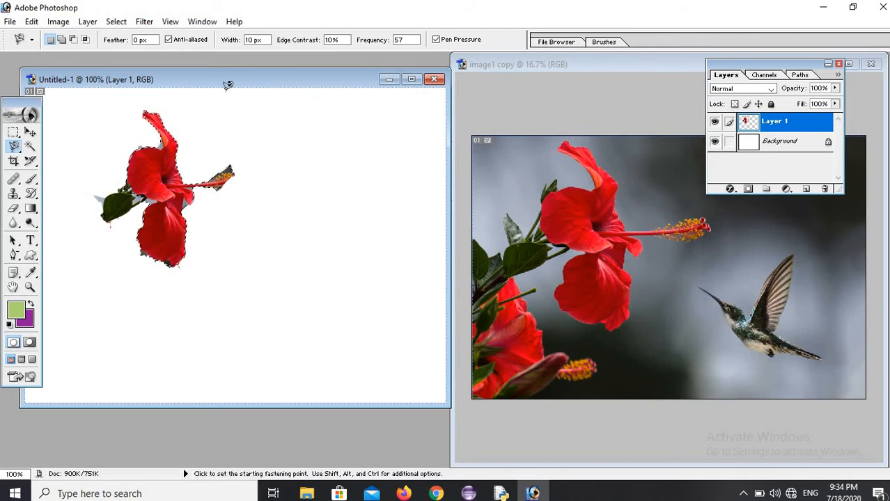
key(ctrl)
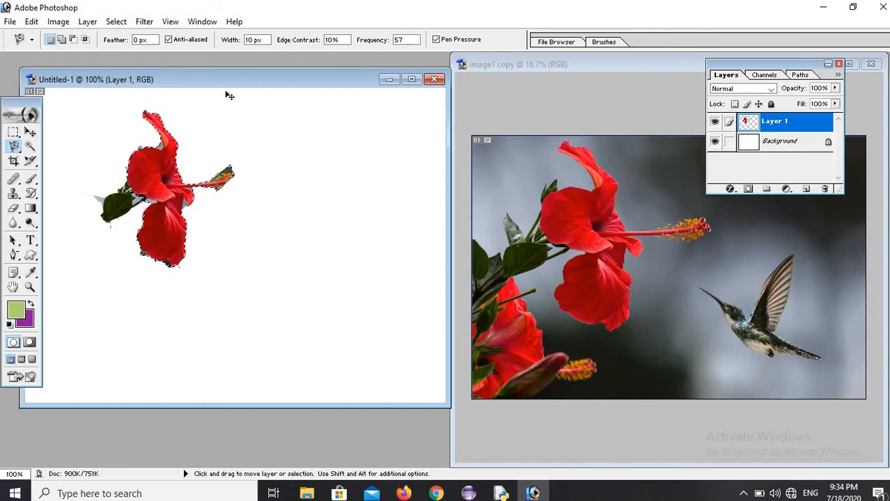
key(ctrl+u)
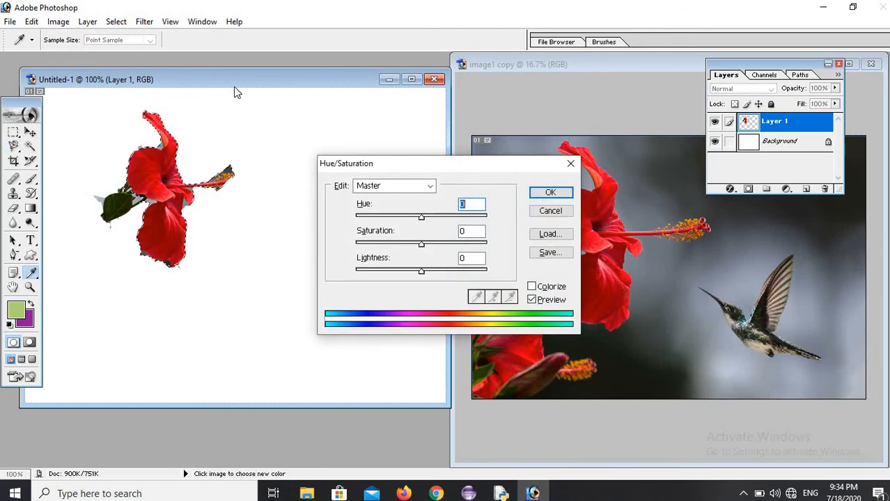
drag(420, 216, 463, 227)
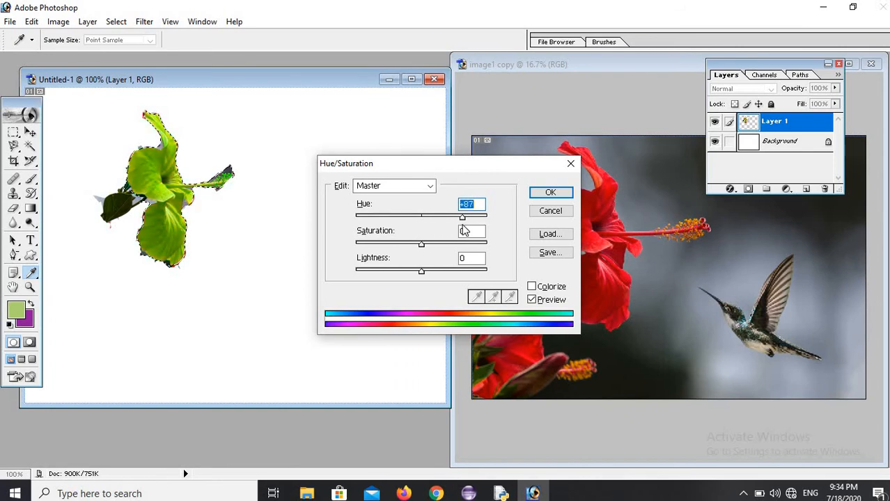
drag(462, 220, 367, 237)
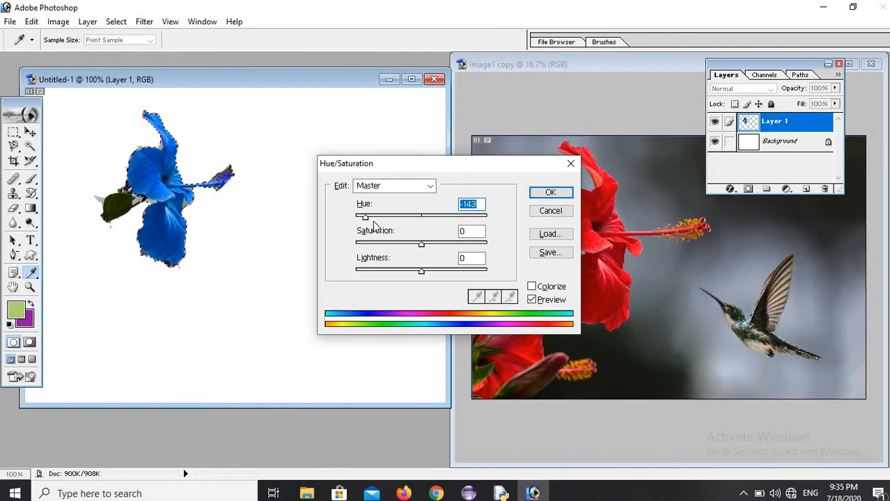
click(551, 194)
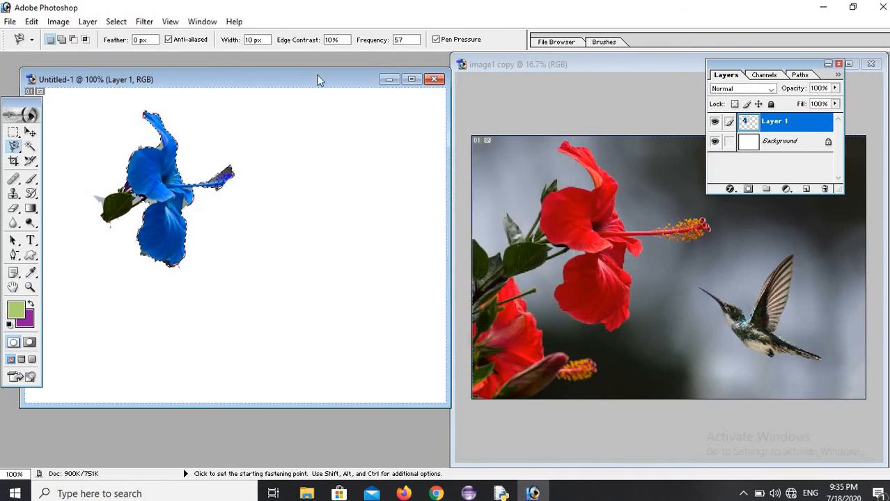
click(122, 24)
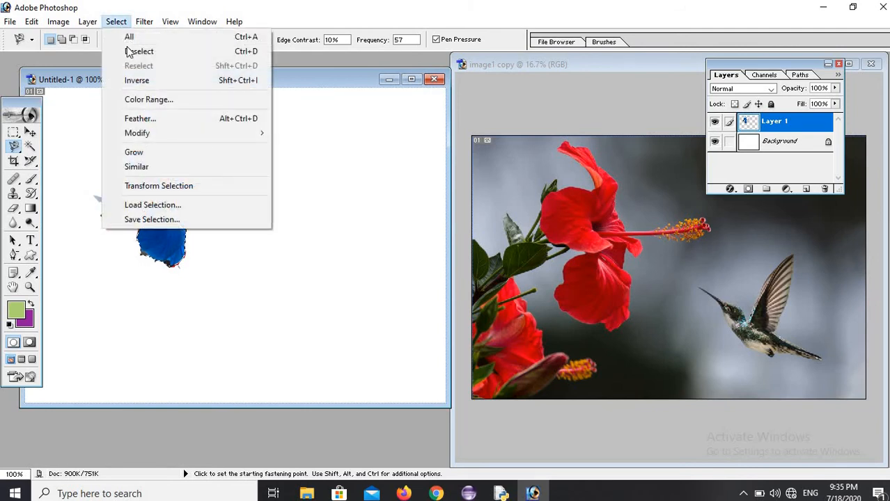
click(131, 53)
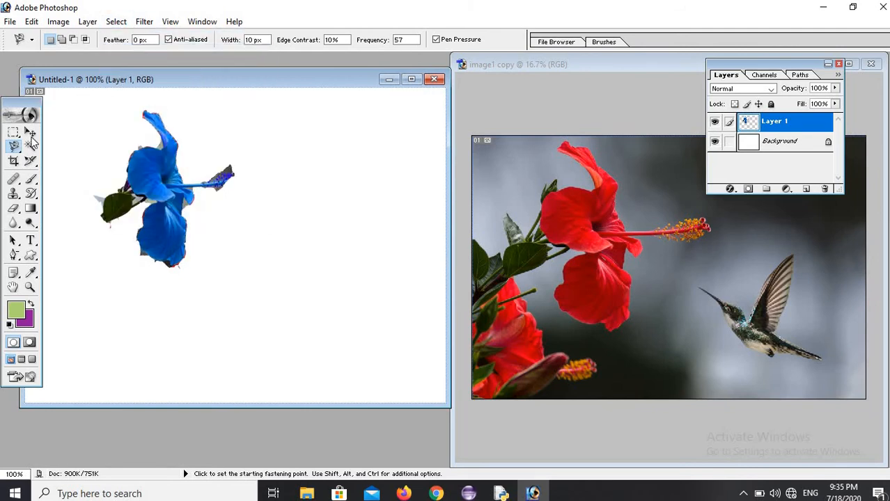
Copy the blue flower using a rectangular marquee, paste it as a new layer and place the copy to the right of the original
drag(13, 132, 245, 273)
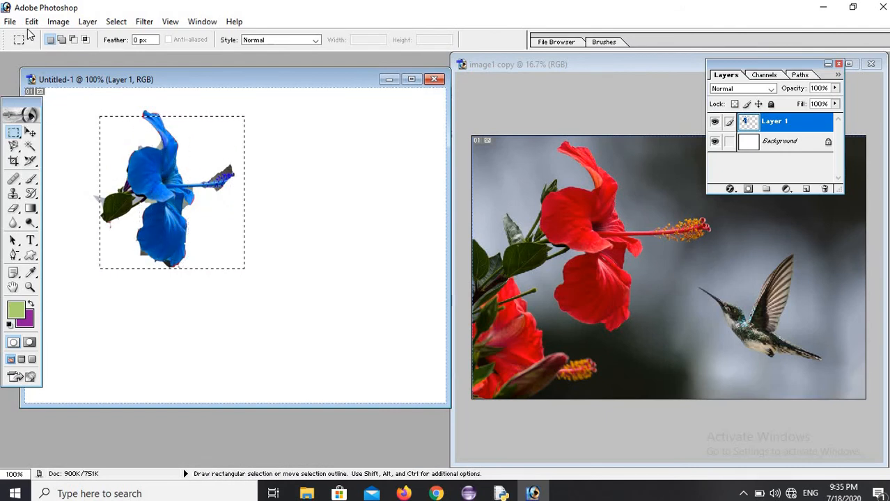
click(31, 22)
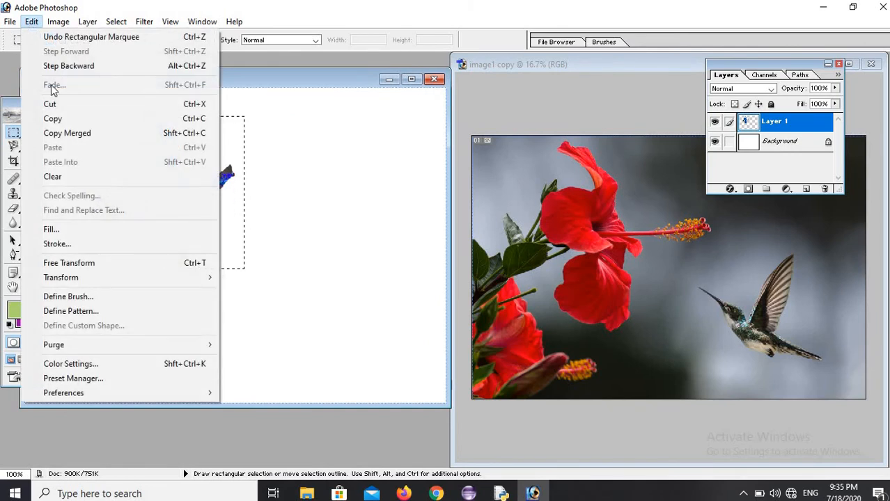
click(67, 119)
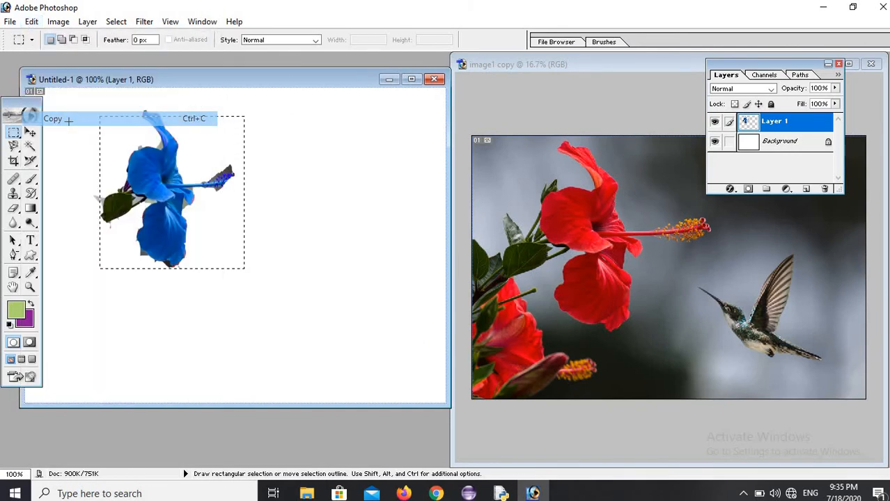
click(31, 22)
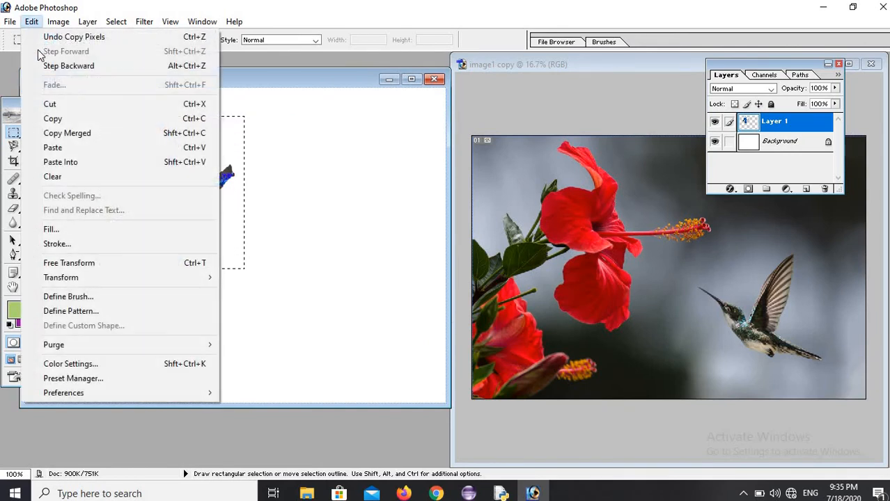
click(66, 148)
click(30, 131)
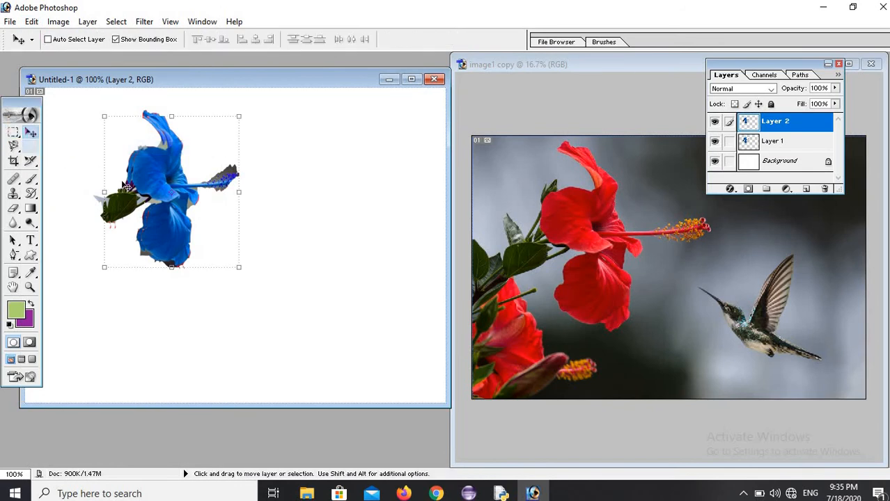
drag(192, 182, 279, 188)
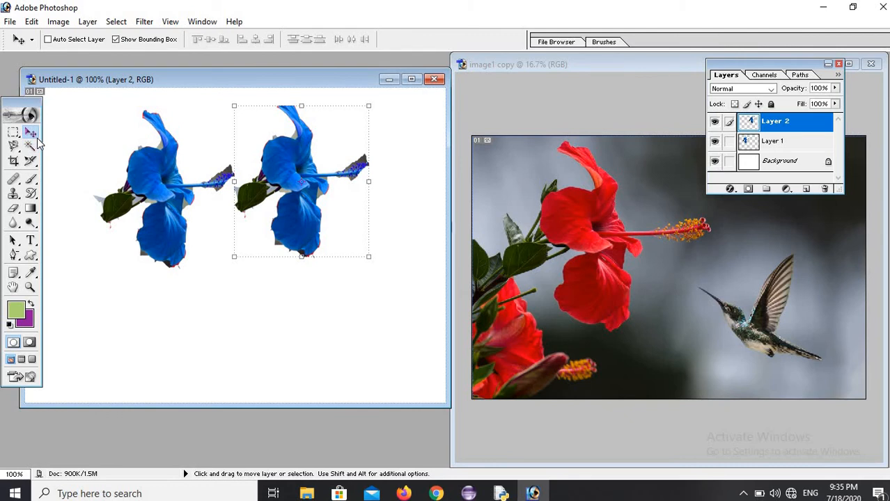
Outline the petals and stamen of the copied blue flower on Layer 2 as a selection with the Magnetic Lasso tool
click(116, 21)
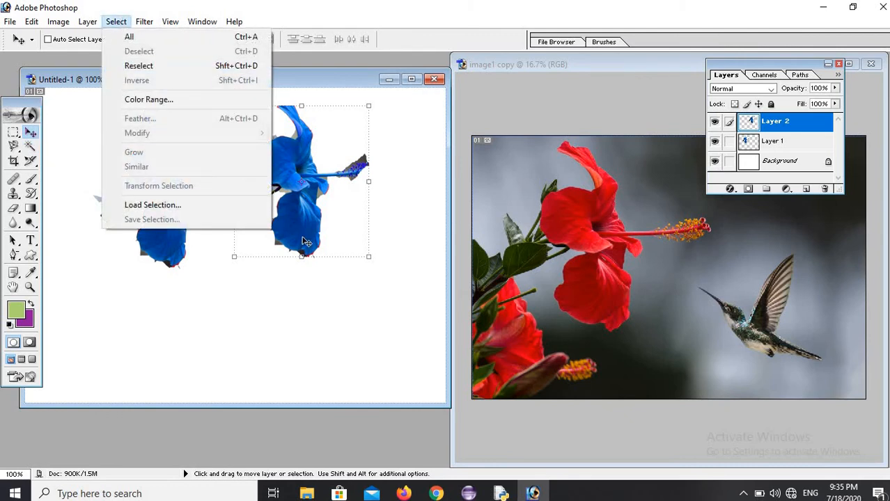
click(301, 239)
click(31, 209)
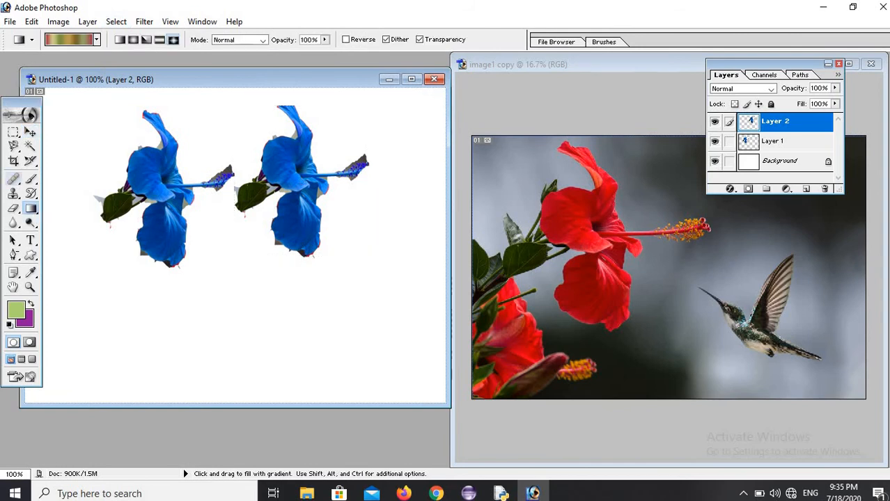
drag(12, 146, 68, 178)
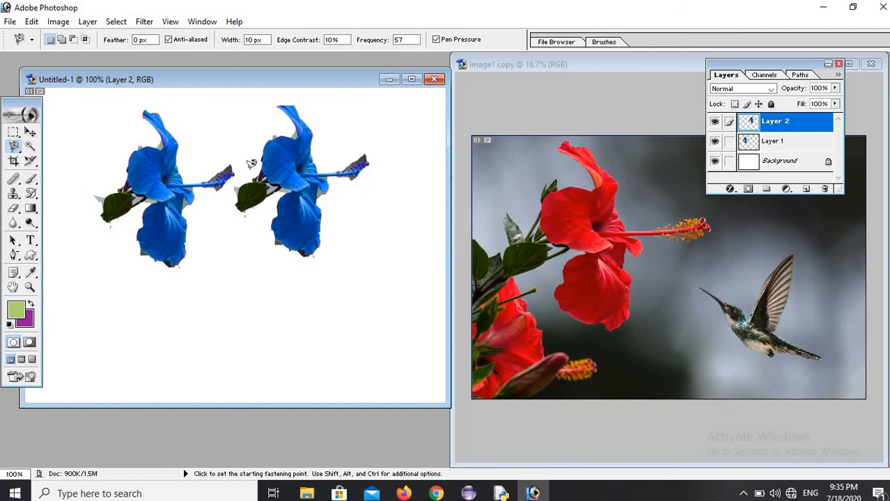
click(266, 144)
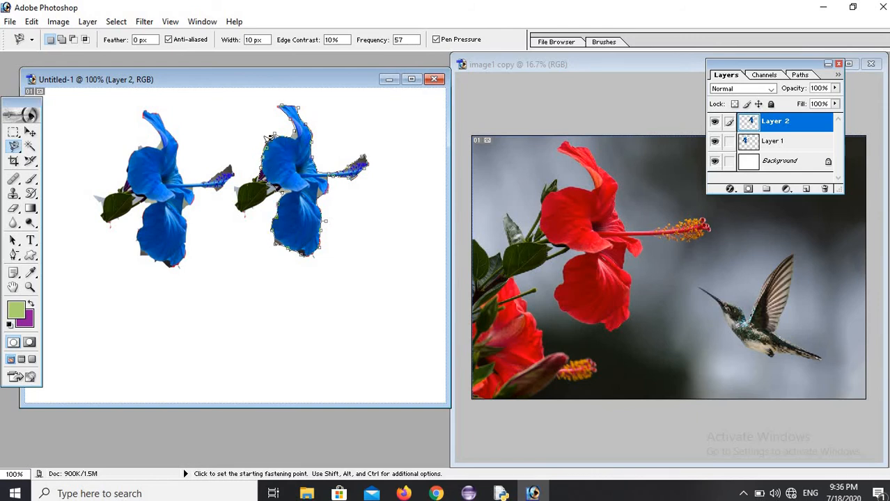
double_click(273, 137)
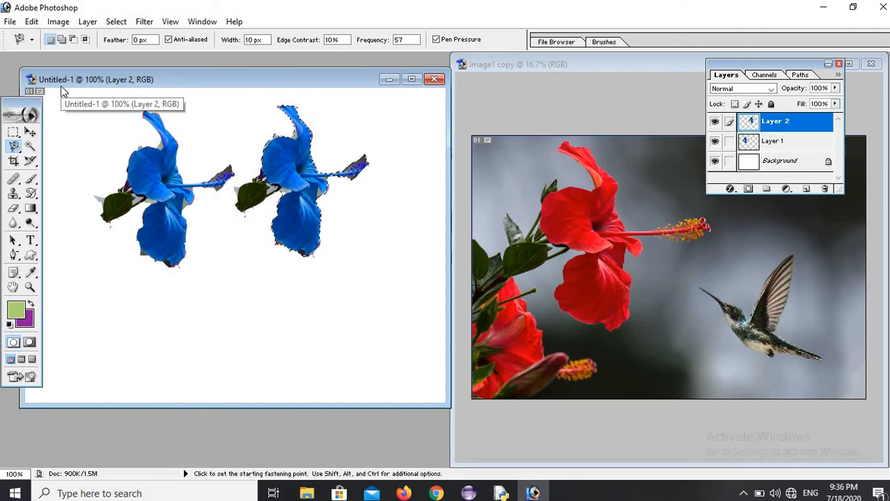
Shift the hue of the selected petals and stamen on Layer 2 to -109 with Hue/Saturation and deselect
key(i)
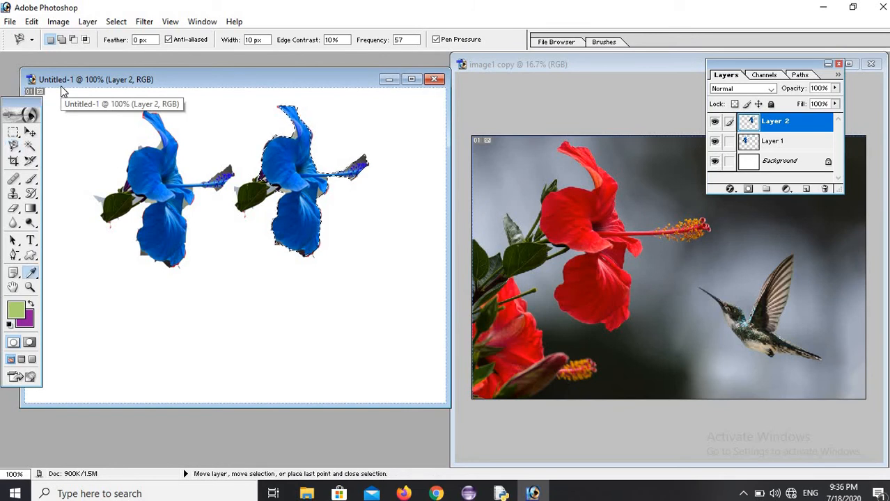
key(ctrl+u)
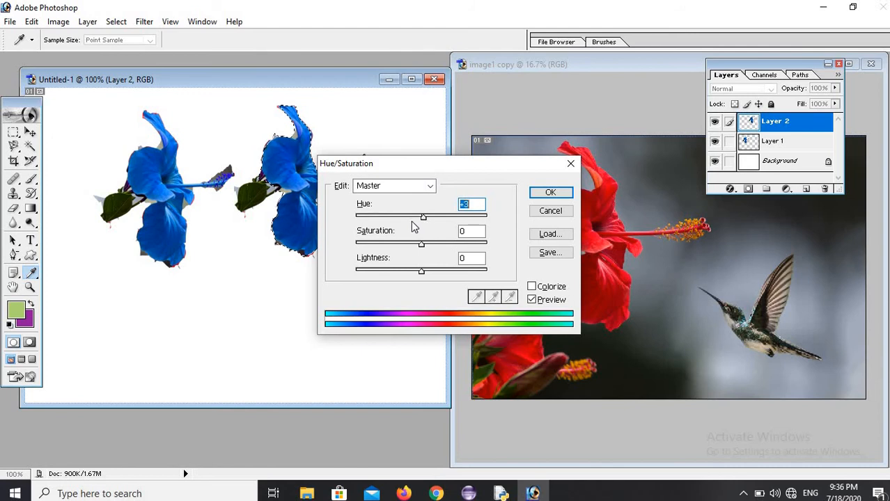
drag(413, 227, 376, 232)
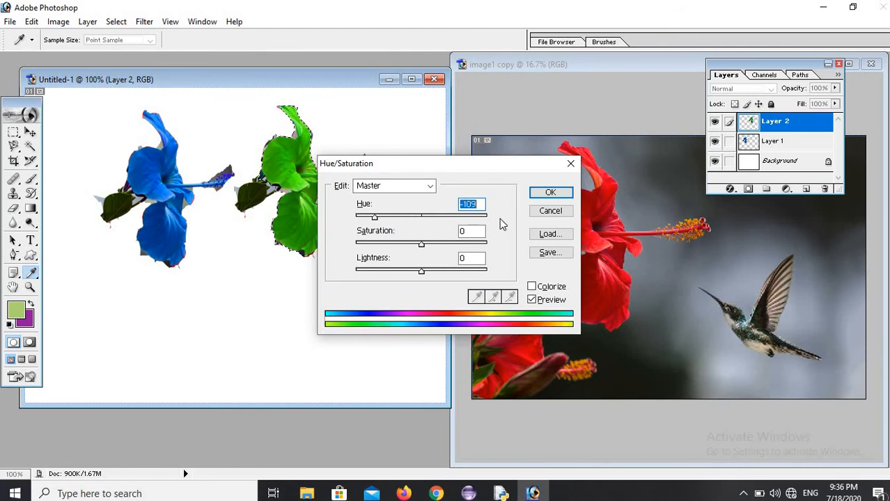
click(550, 193)
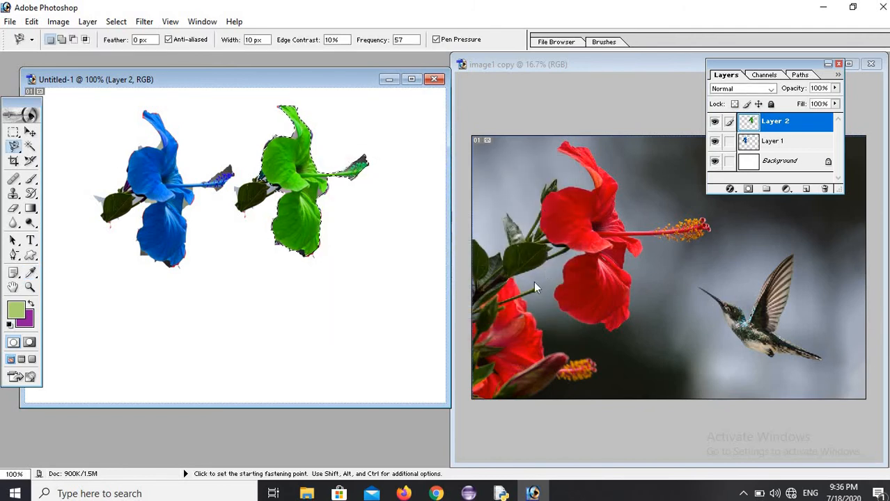
click(114, 22)
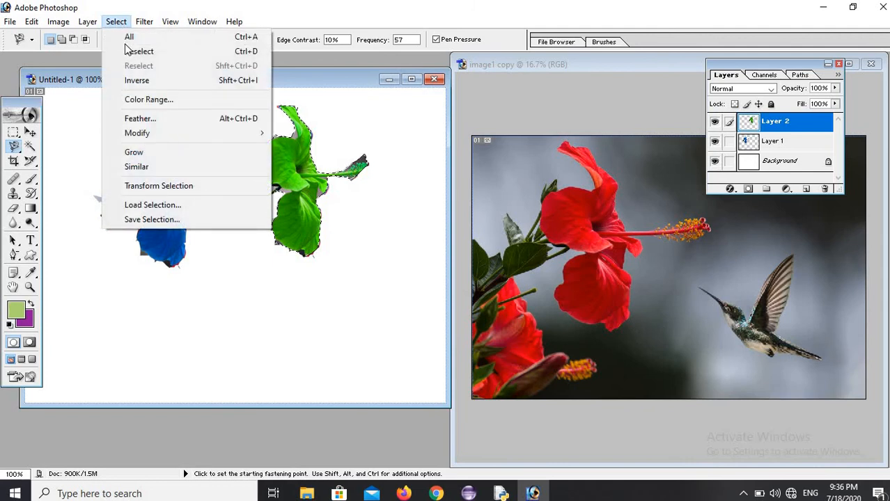
click(129, 51)
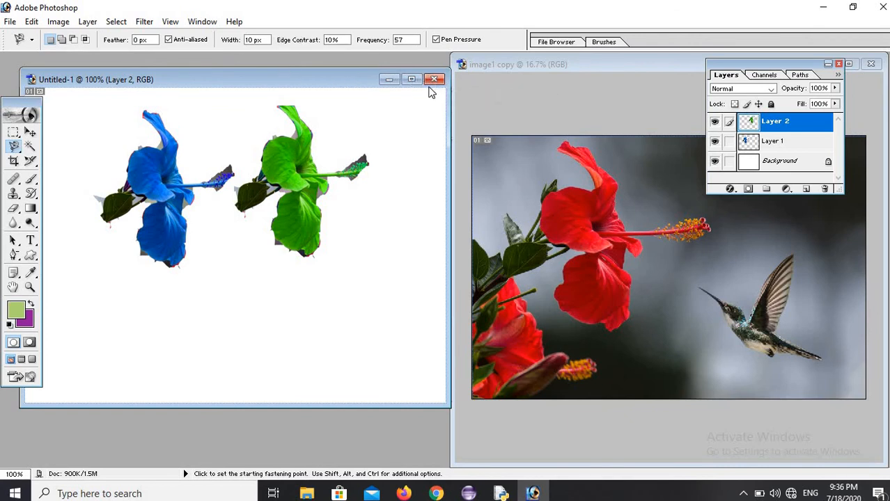
Close the Untitled-1 document without saving and clear the flower selection in image1 copy
click(433, 79)
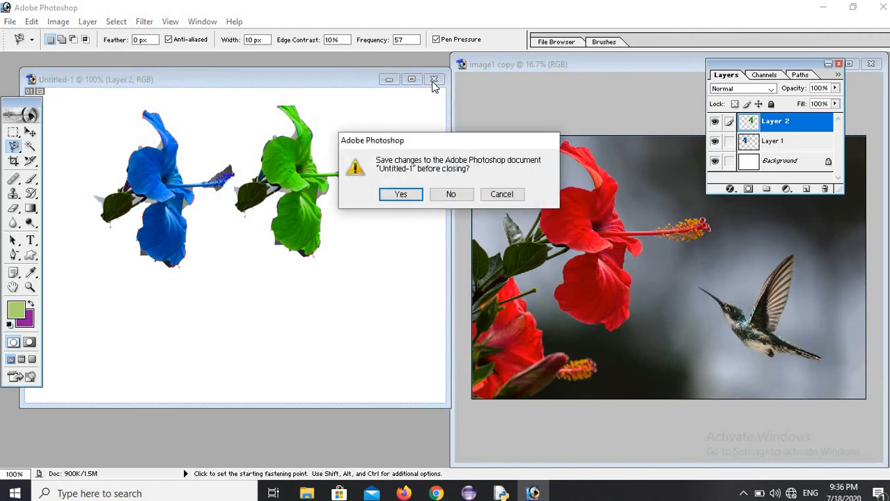
click(452, 193)
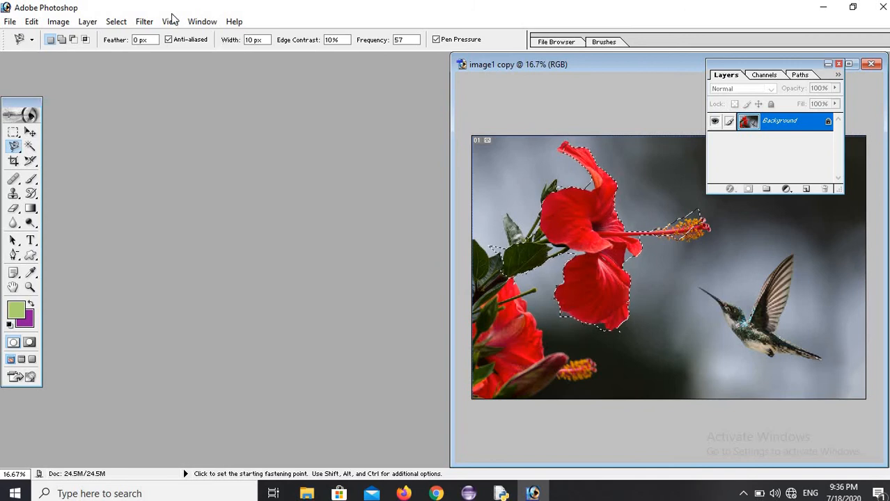
click(116, 22)
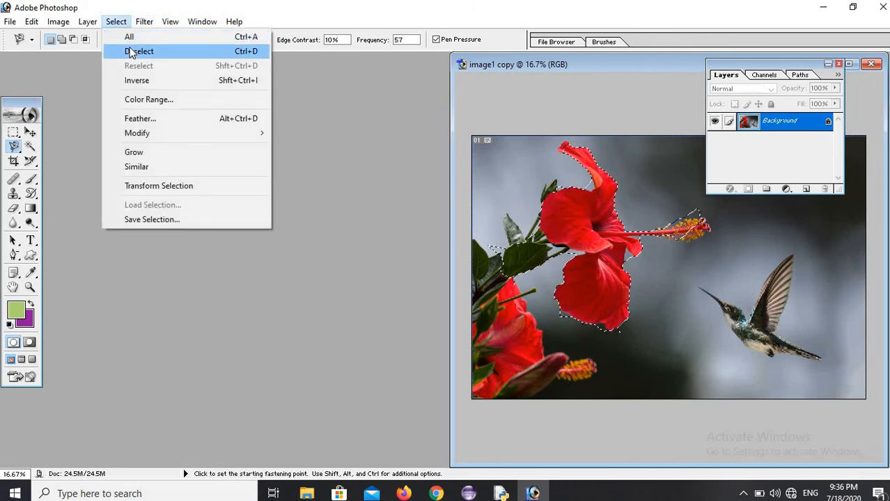
click(136, 52)
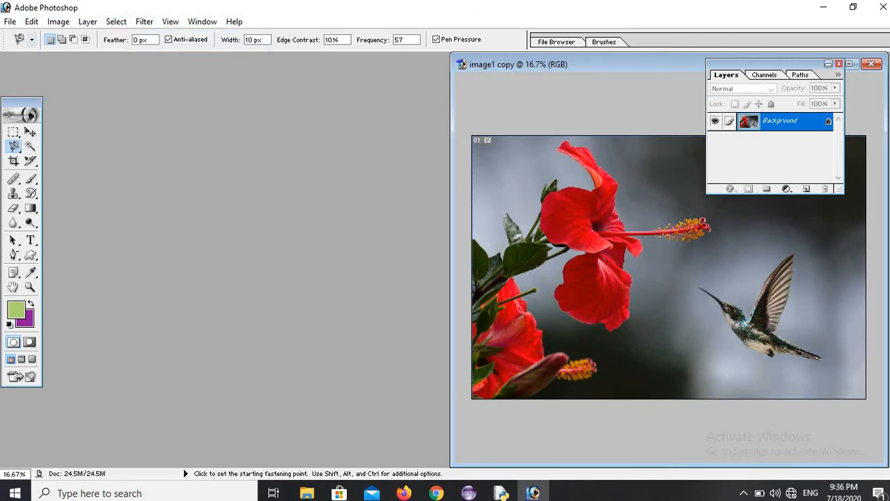
Create a new 640 x 480 pixel RGB document with white contents and place its window beside the image1 copy window
click(9, 22)
click(31, 37)
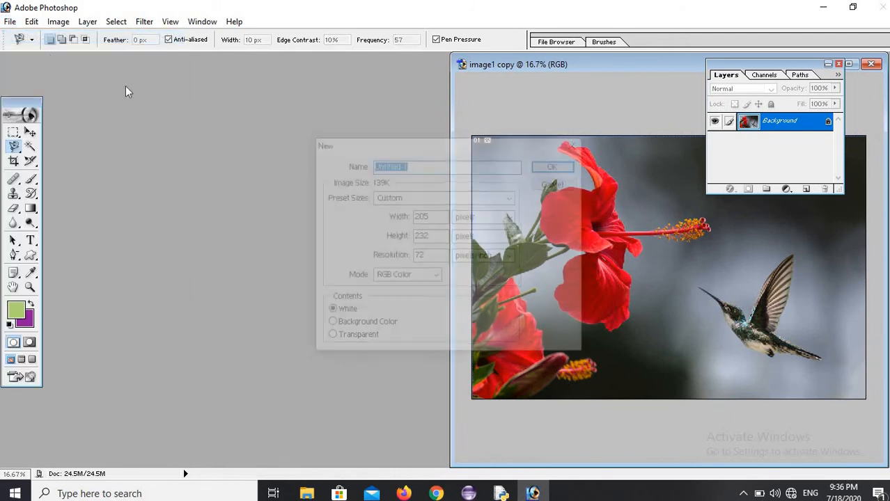
click(509, 198)
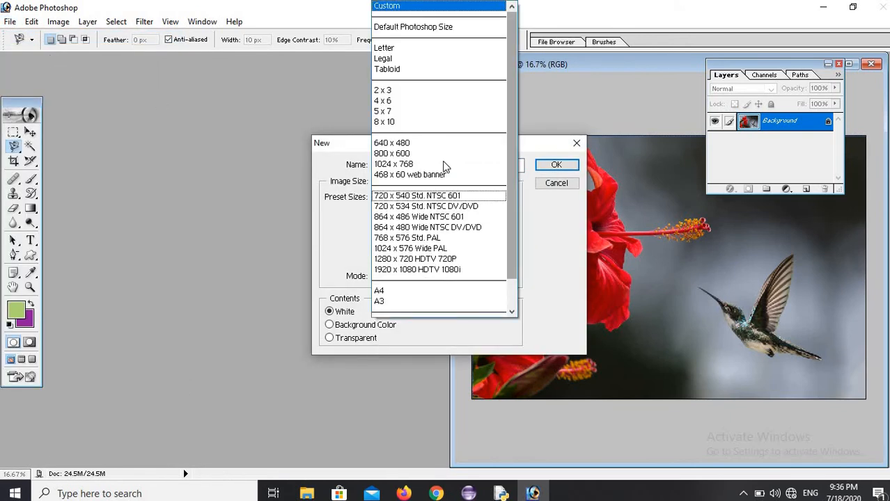
click(427, 146)
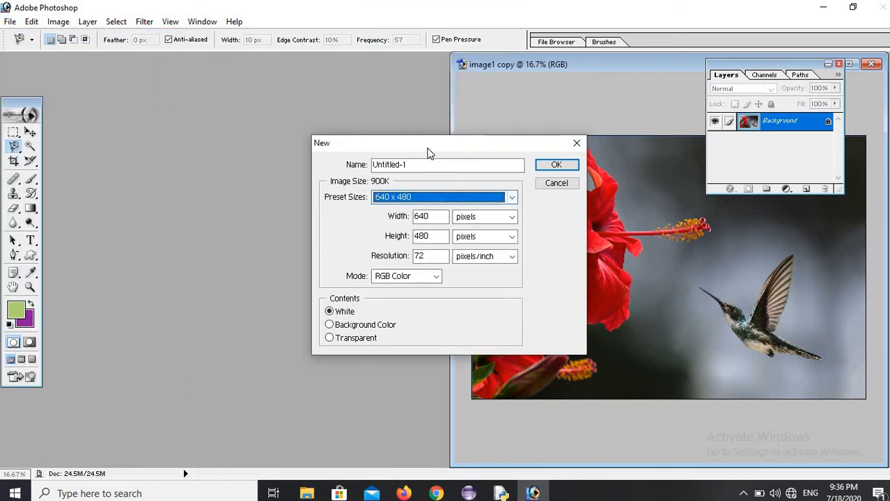
click(556, 165)
drag(399, 117, 321, 73)
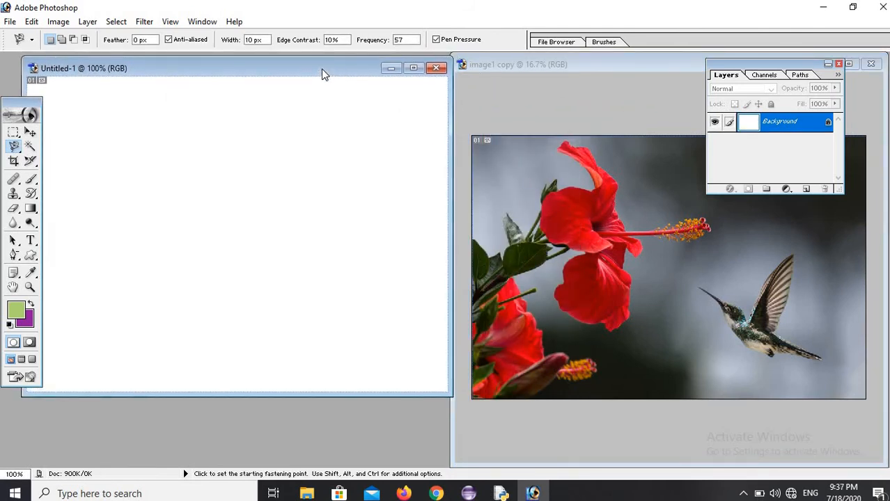
Fill the blank canvas with the red, green and gold angle gradient, drawn from the upper centre diagonally toward the lower left
click(32, 210)
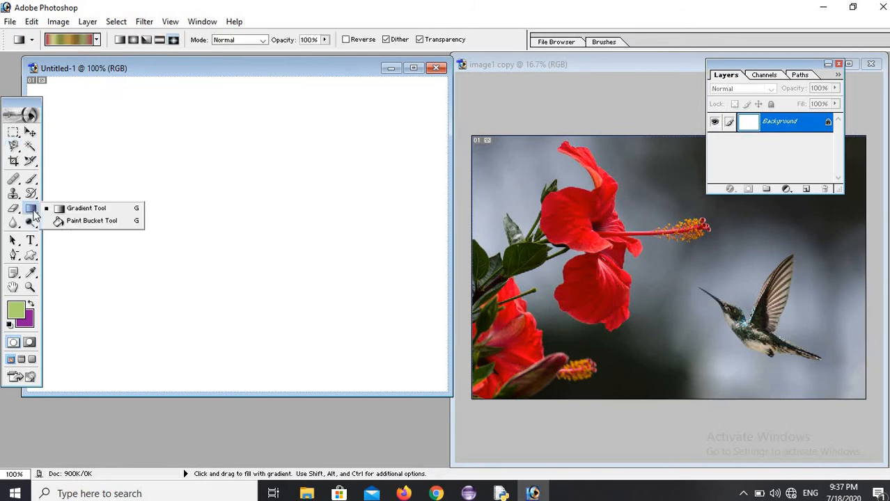
click(78, 208)
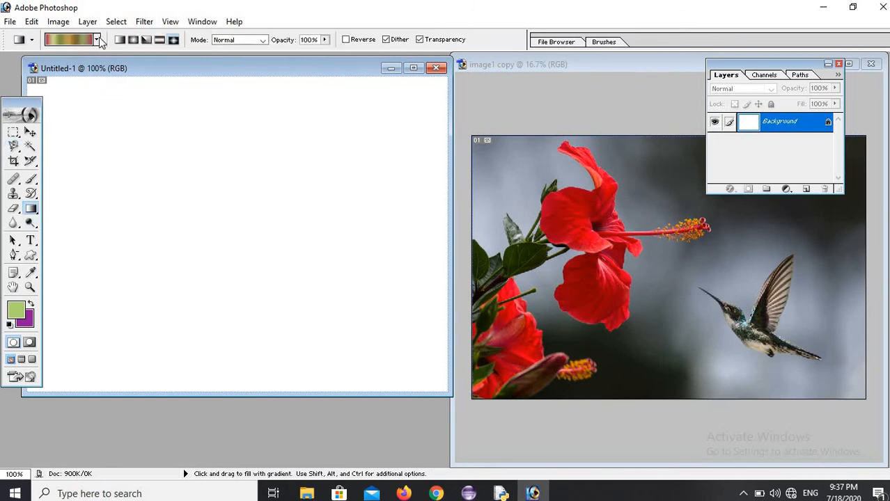
click(97, 39)
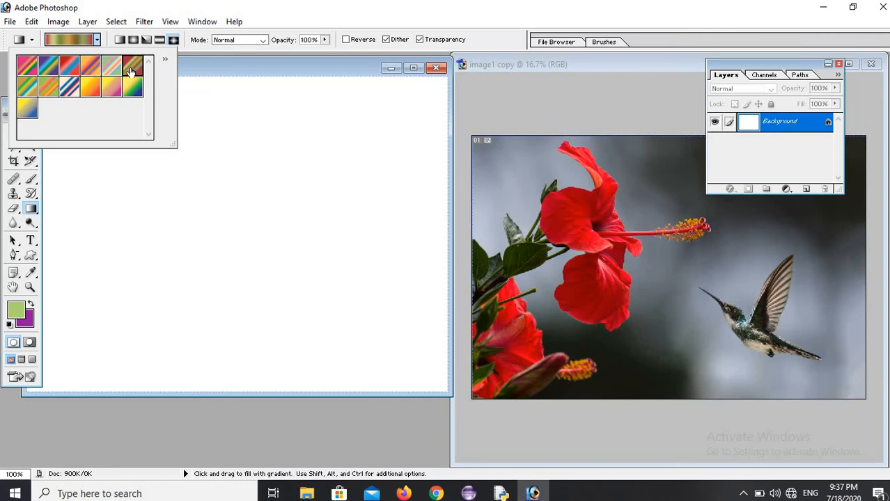
click(146, 41)
click(147, 38)
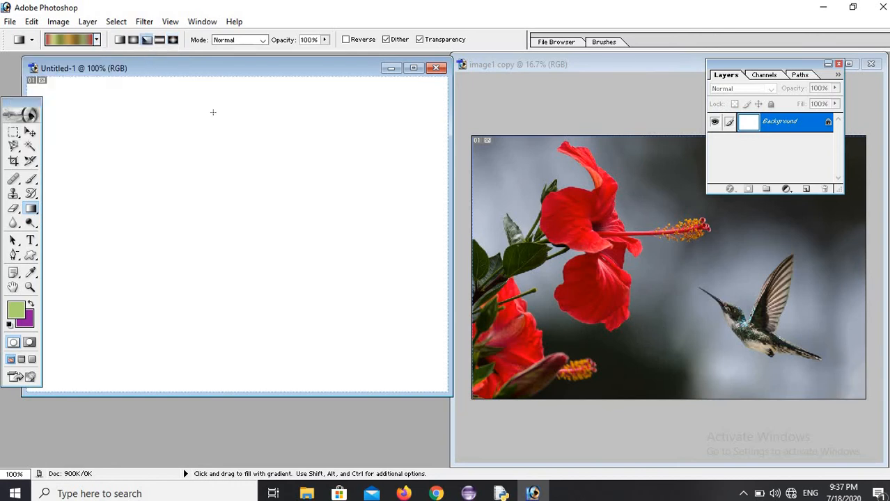
drag(224, 109, 187, 151)
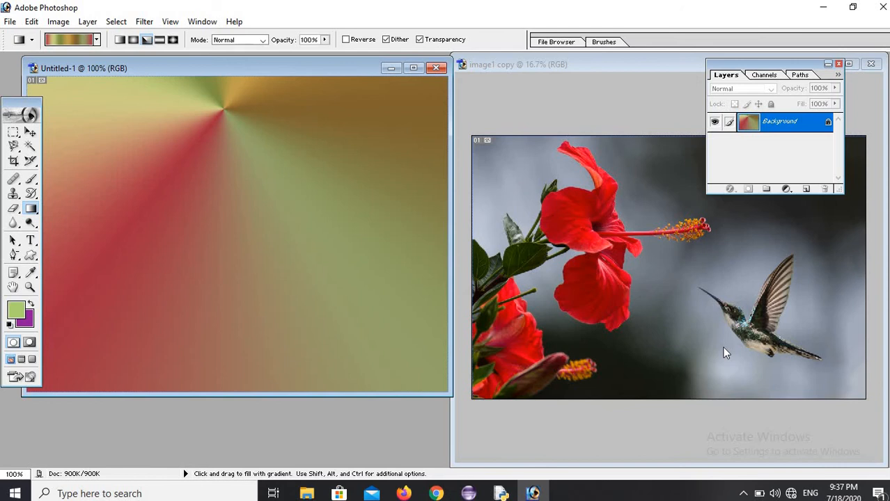
Outline the hummingbird in image1 copy with the Magnetic Lasso tool and move a copy of it into Untitled-1
click(12, 146)
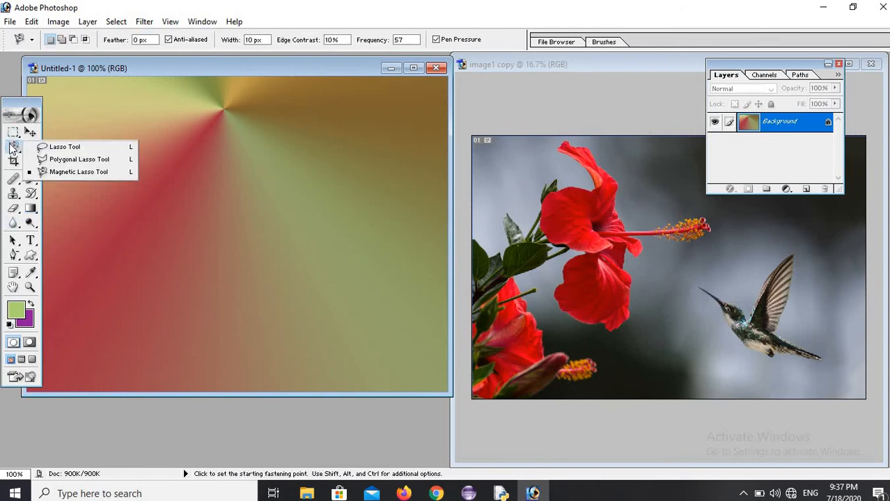
click(70, 172)
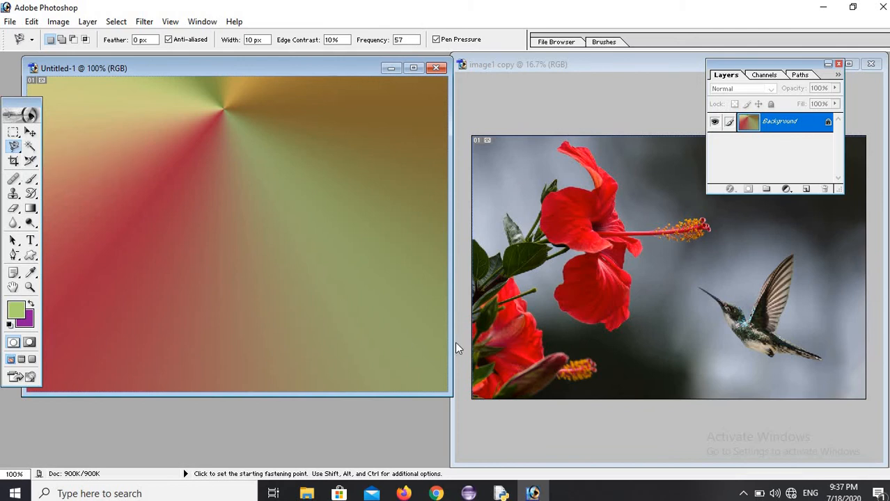
click(705, 289)
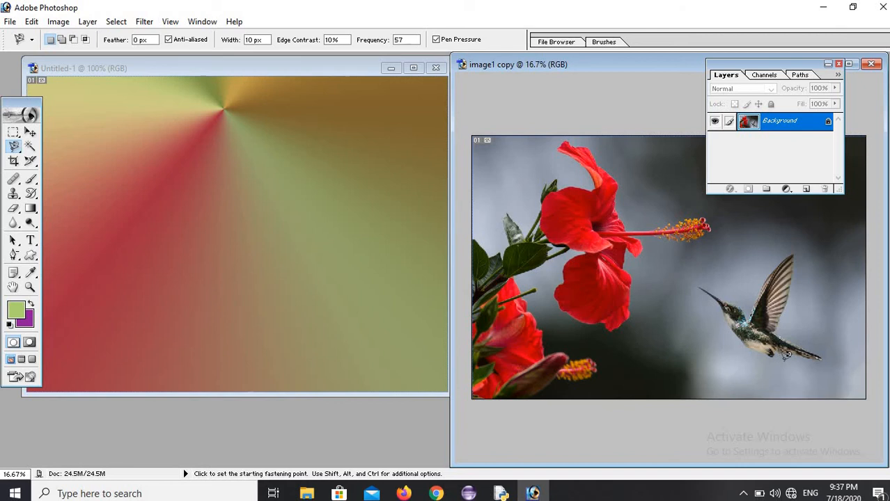
click(824, 360)
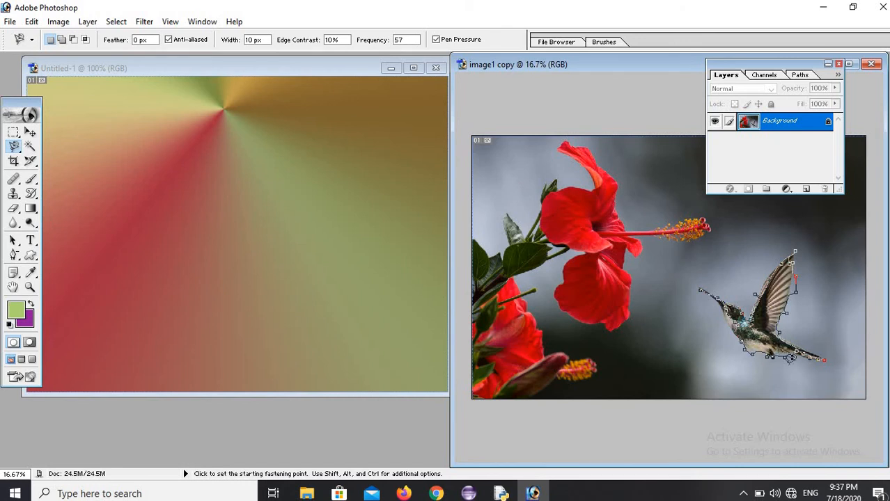
double_click(771, 363)
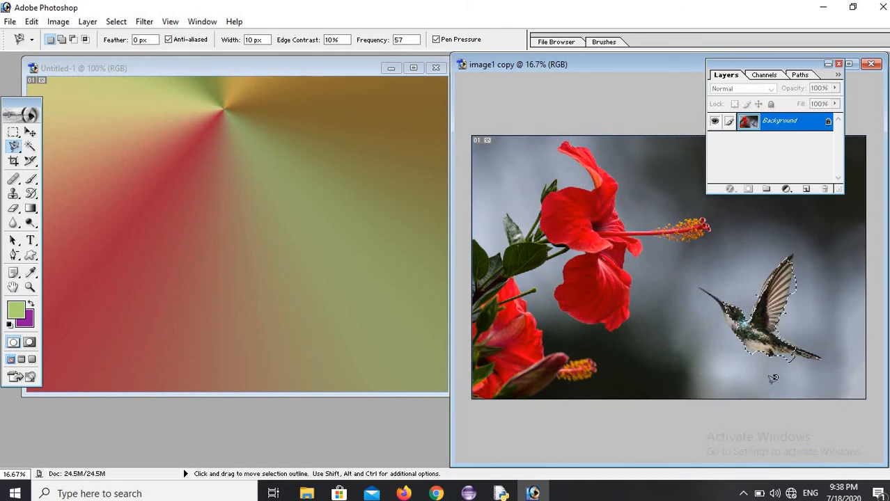
click(30, 132)
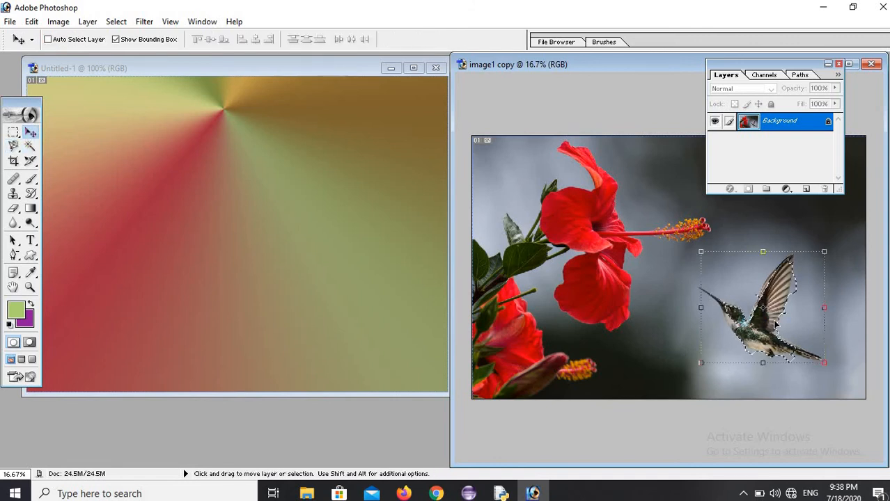
drag(753, 318, 337, 304)
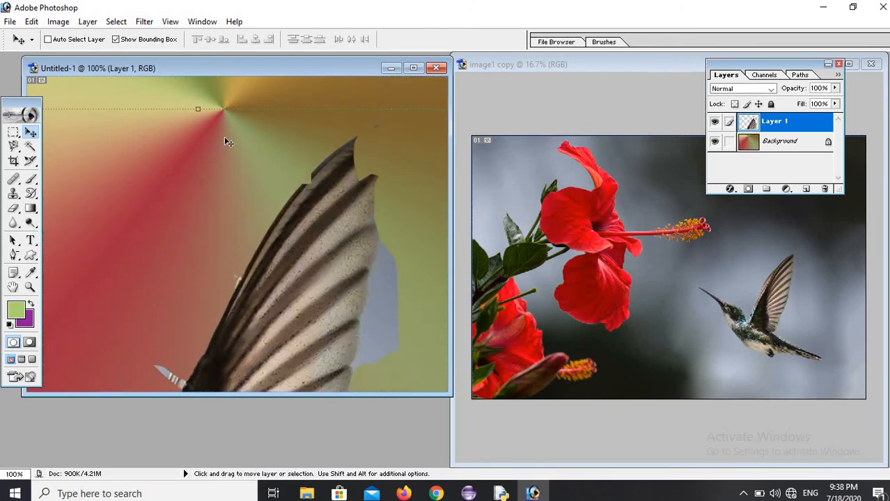
Scale the oversized hummingbird on Layer 1 down to 10.2% width and 9.2% height within the canvas
drag(197, 108, 198, 317)
drag(241, 351, 328, 129)
drag(327, 285, 503, 273)
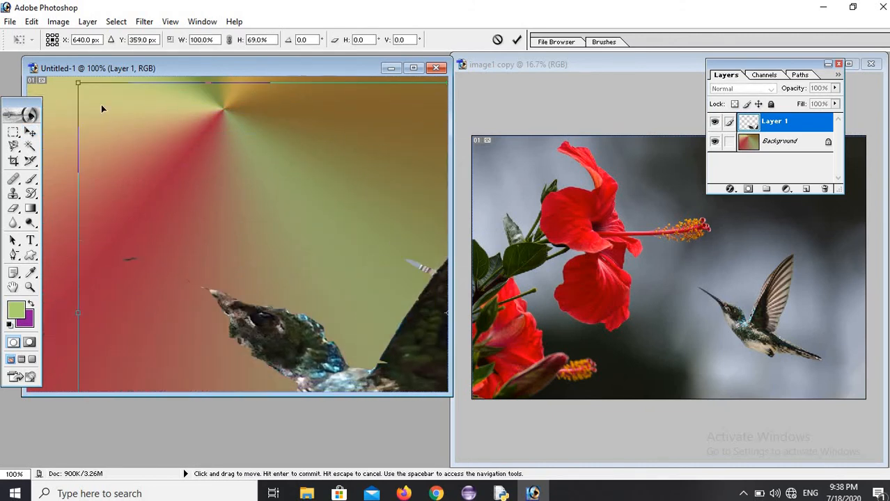
drag(79, 84, 154, 129)
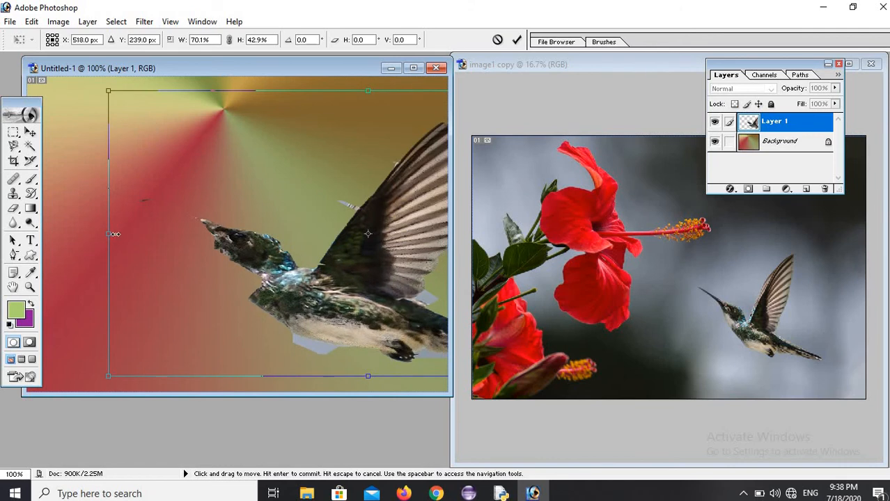
drag(114, 232, 350, 234)
drag(387, 266, 143, 217)
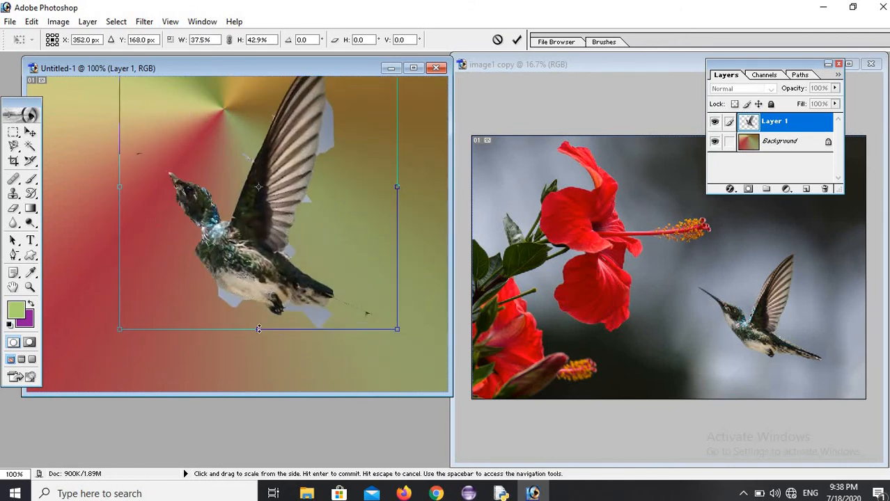
drag(260, 279, 259, 152)
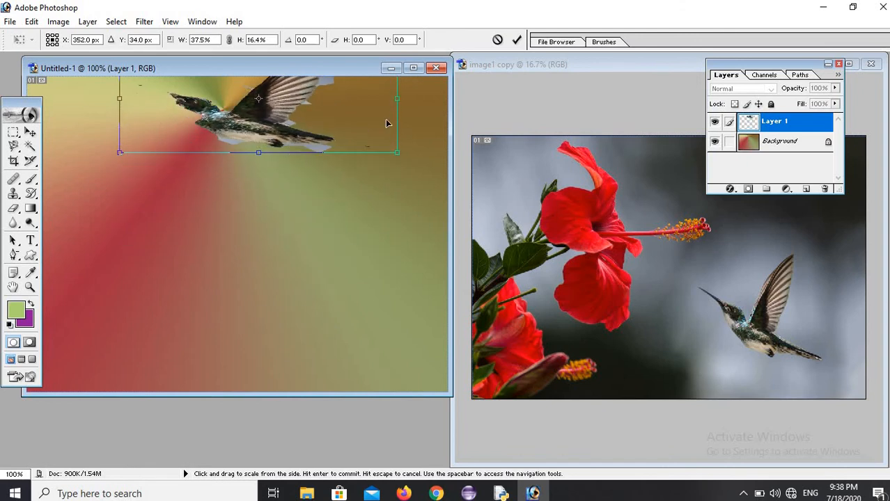
drag(394, 99, 264, 132)
drag(210, 133, 263, 287)
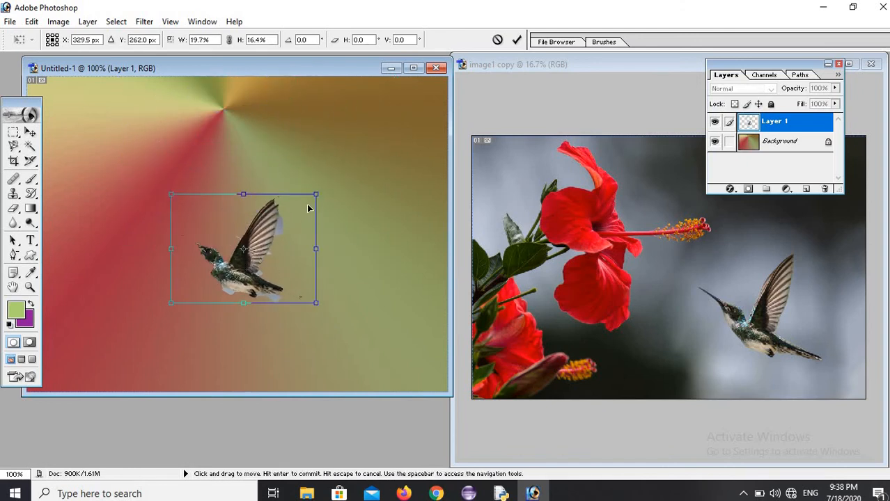
drag(317, 193, 210, 242)
drag(265, 245, 281, 231)
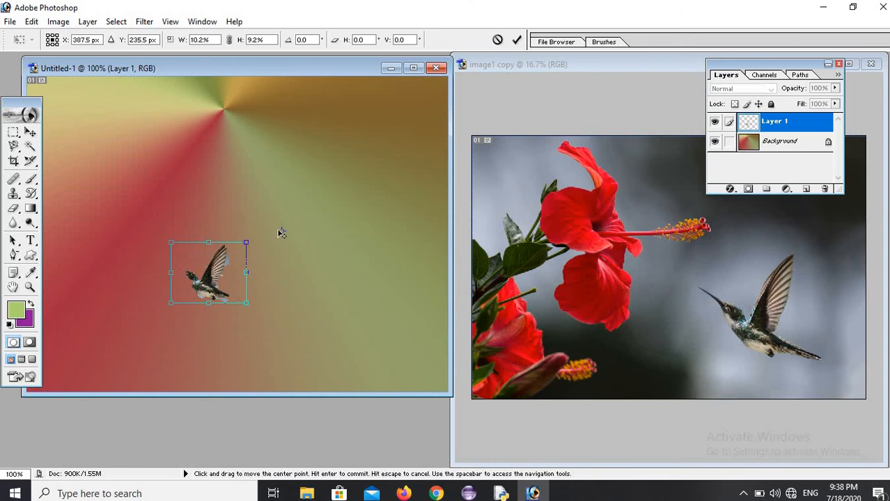
Move the scaled hummingbird on Layer 1 to the canvas's upper-right area and apply the transformation
click(30, 132)
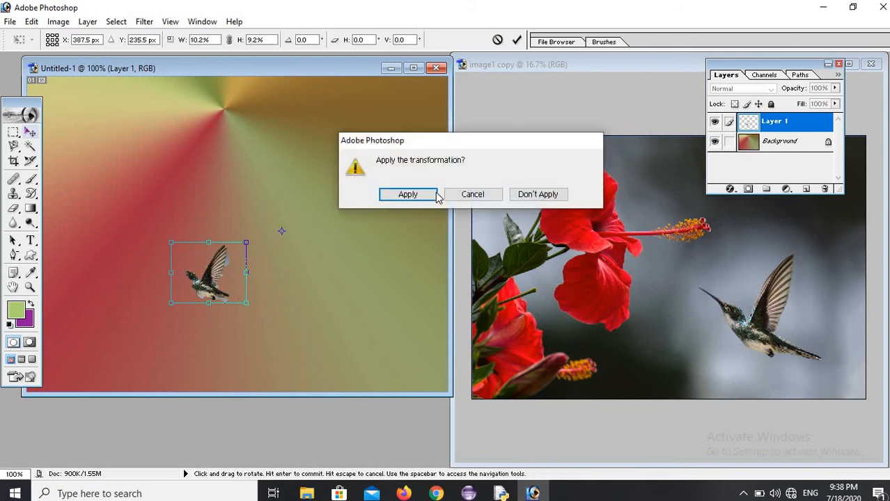
click(471, 195)
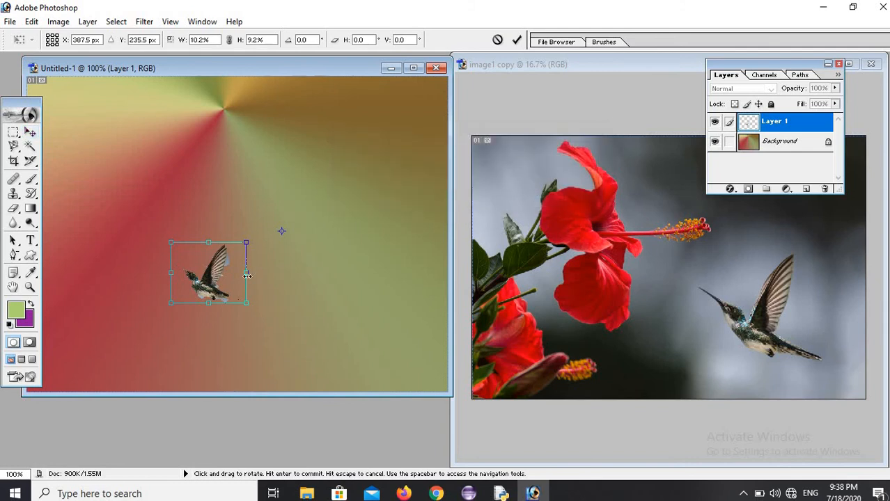
drag(241, 277, 412, 141)
click(32, 208)
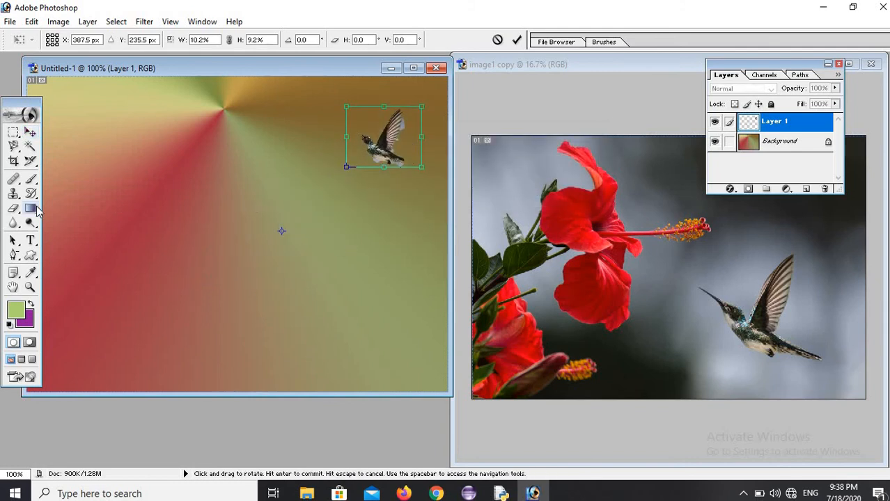
click(408, 195)
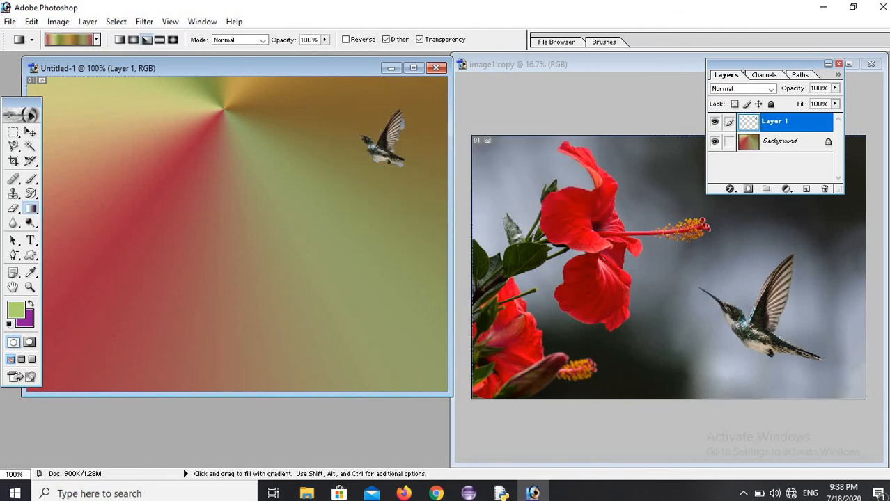
Add the name in capital letters as horizontal 120 pt text within a text box across the middle of the canvas
drag(30, 241, 56, 248)
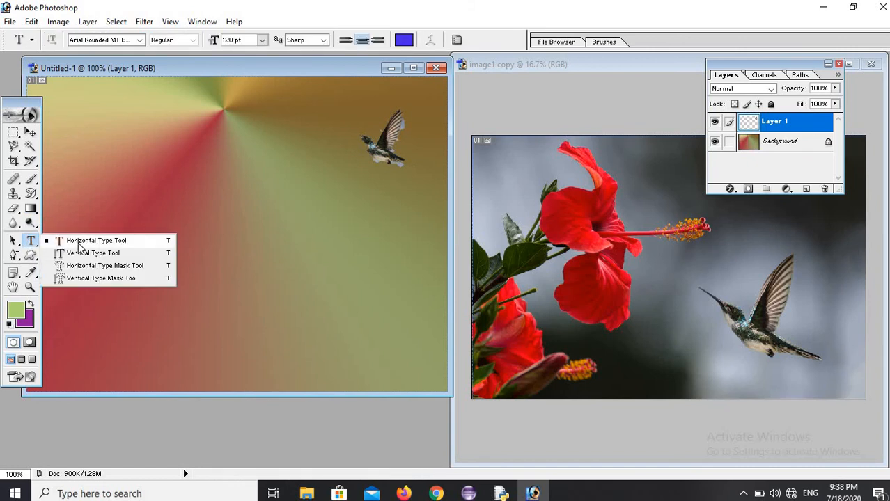
click(78, 240)
drag(350, 299, 394, 274)
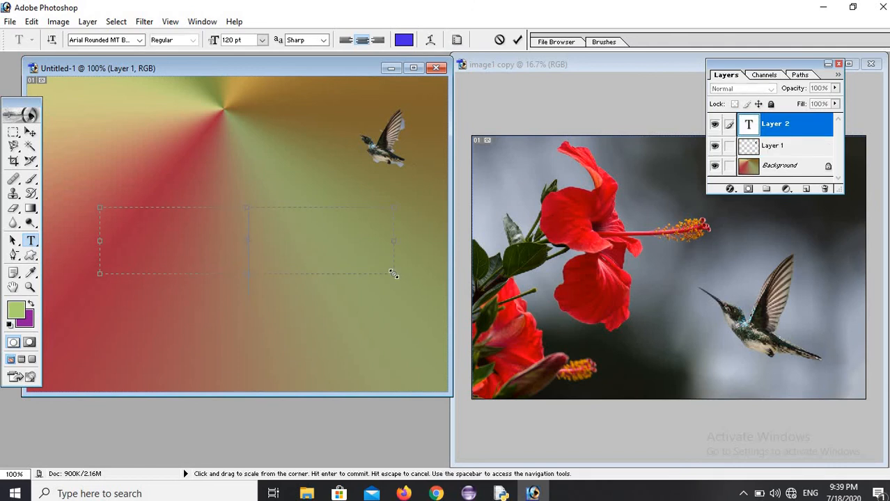
text(SAI)
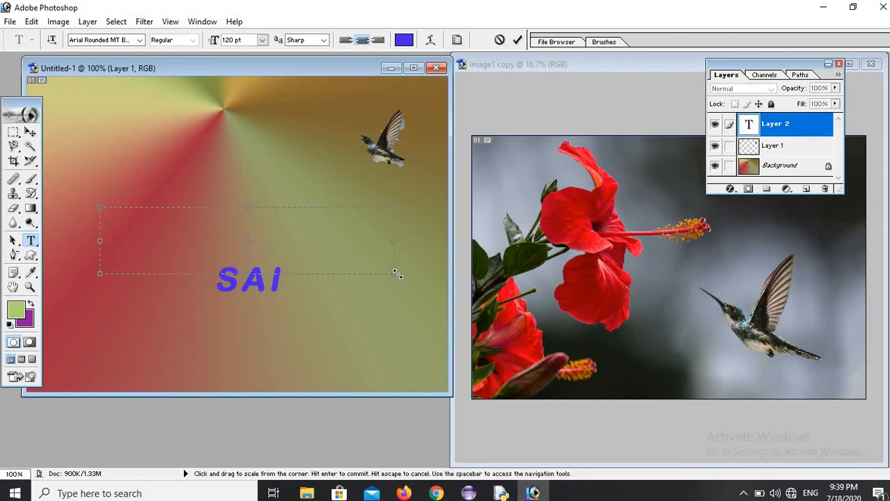
text(RA)
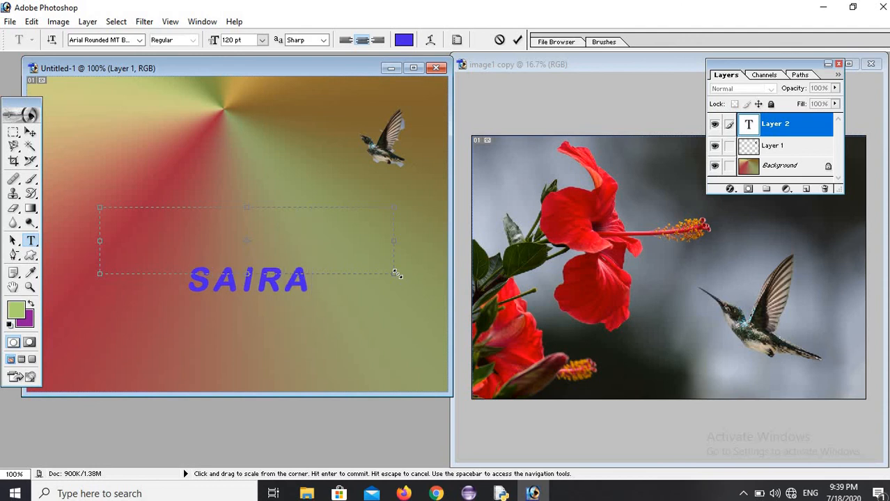
text(M)
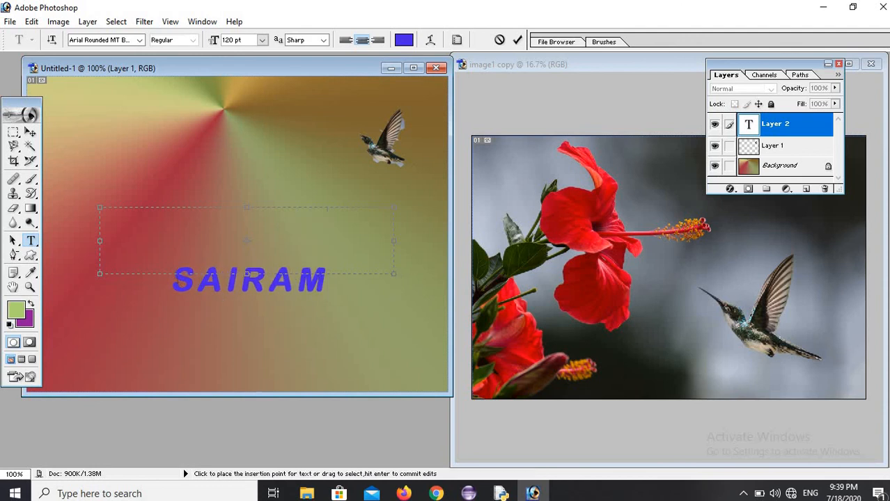
Give the text layer the rainbow gradient preset style with the dashed black outline
drag(171, 282, 348, 292)
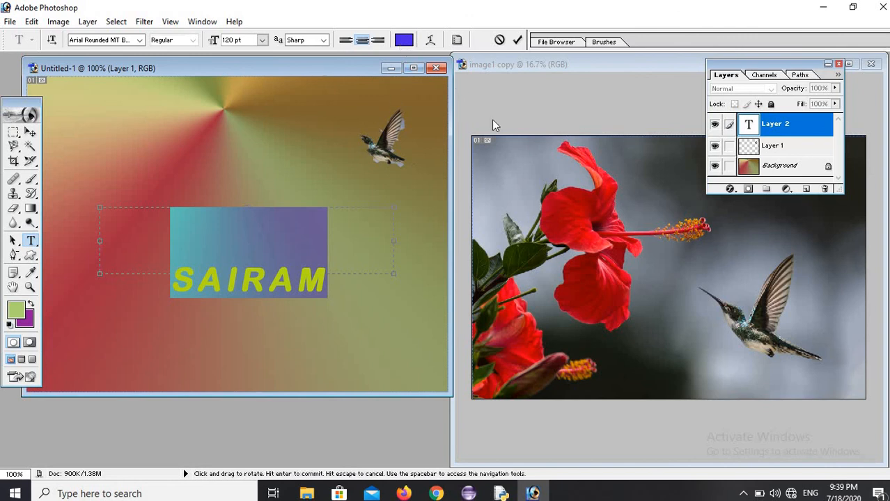
click(731, 190)
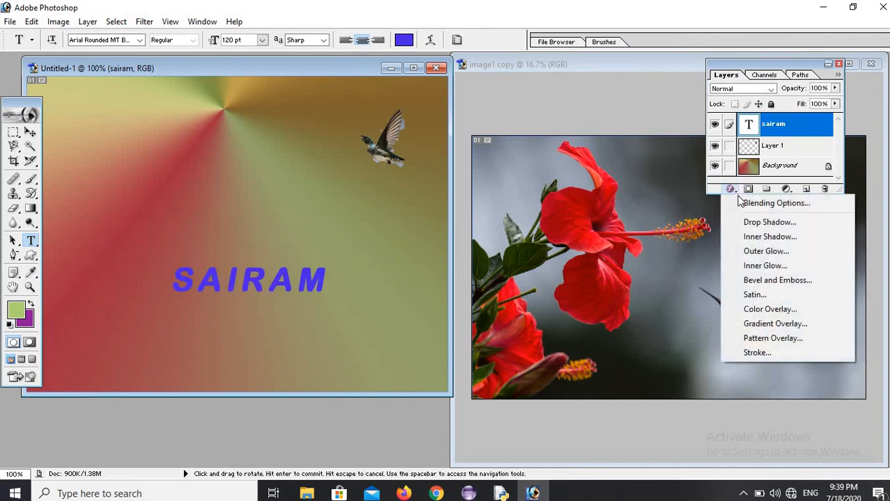
click(749, 204)
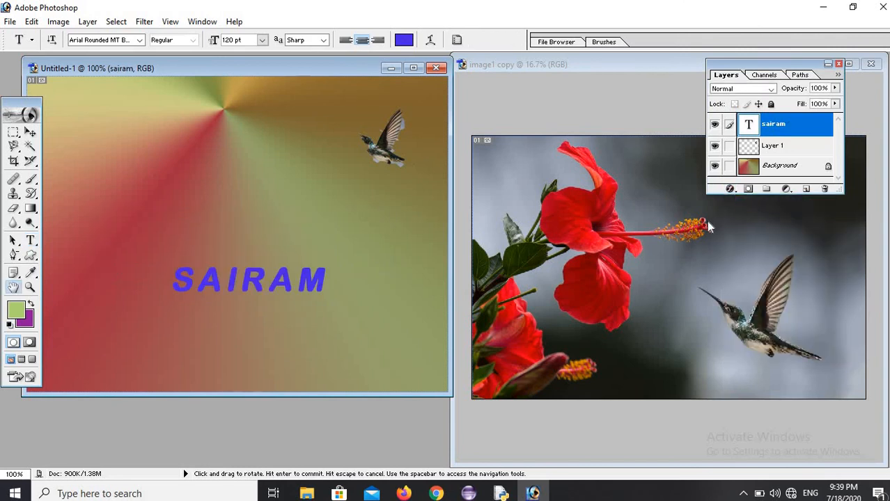
click(535, 245)
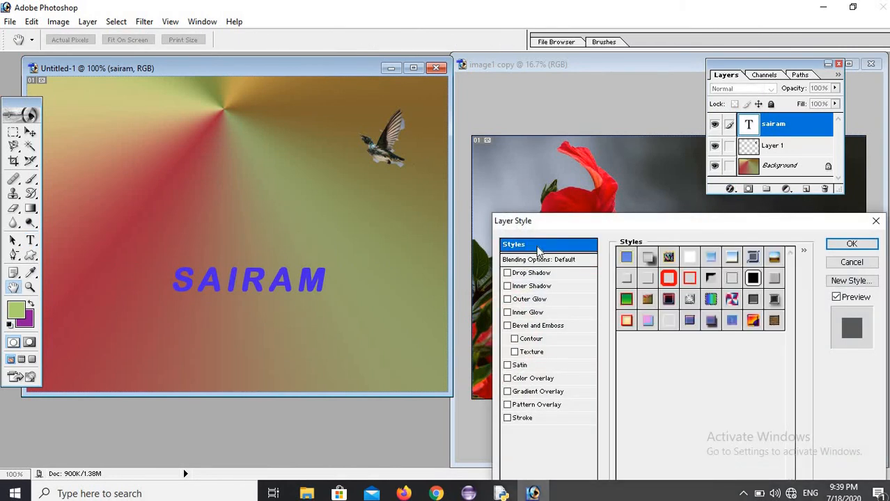
click(626, 301)
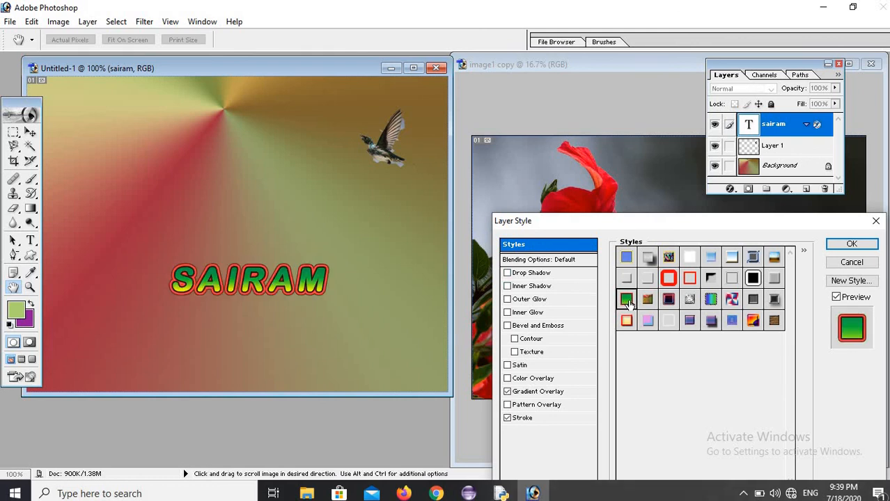
click(712, 301)
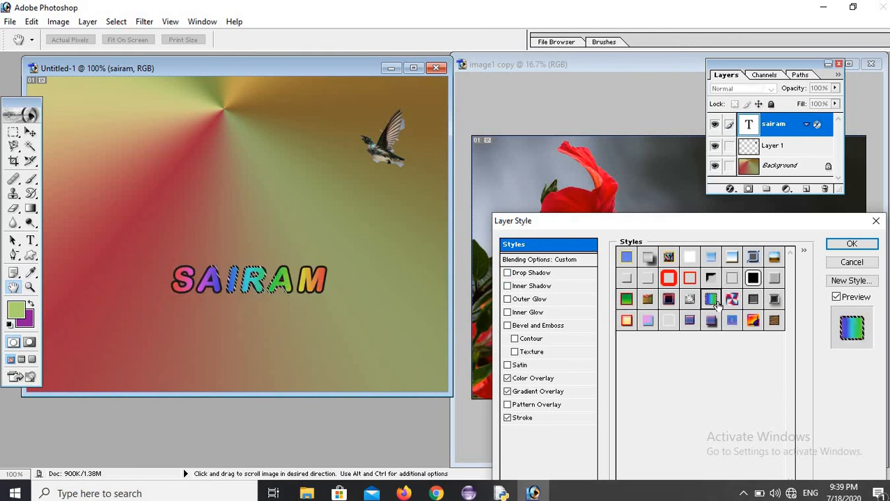
click(842, 248)
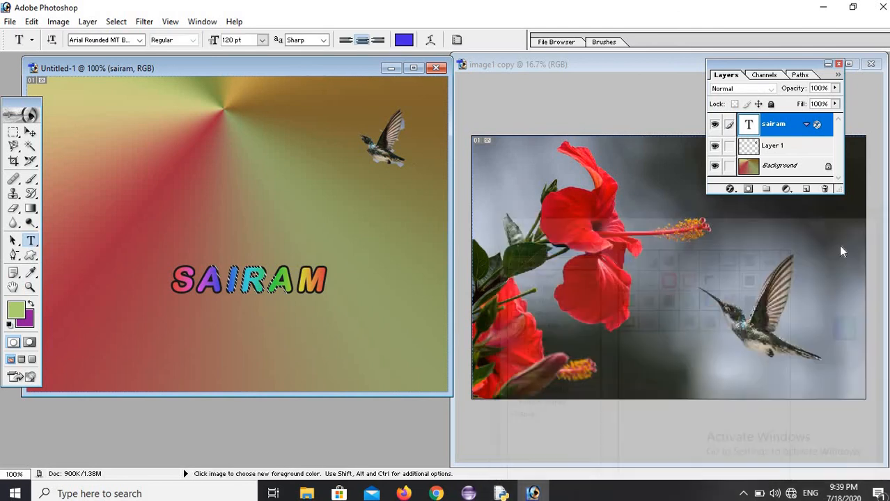
click(429, 41)
click(430, 204)
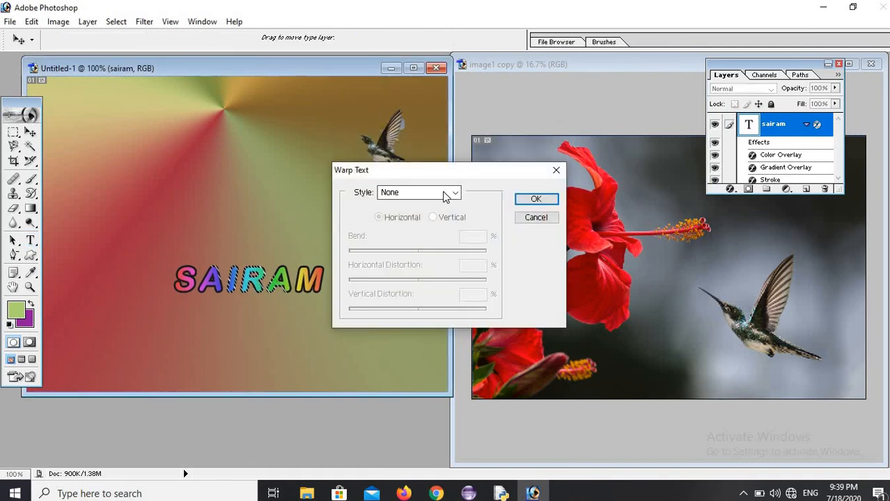
click(455, 193)
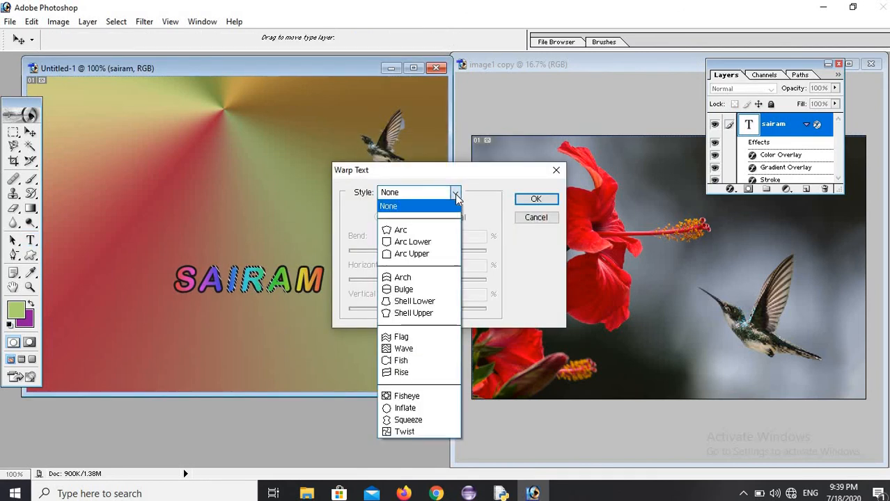
click(430, 337)
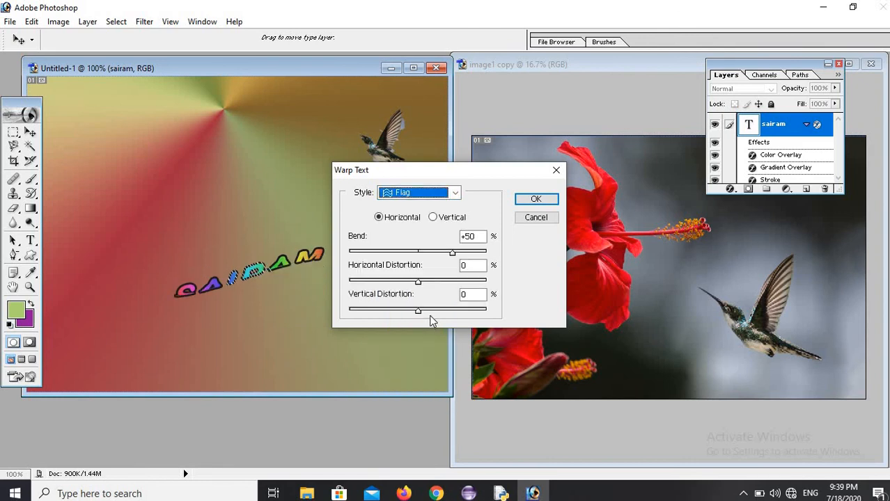
drag(451, 257, 437, 260)
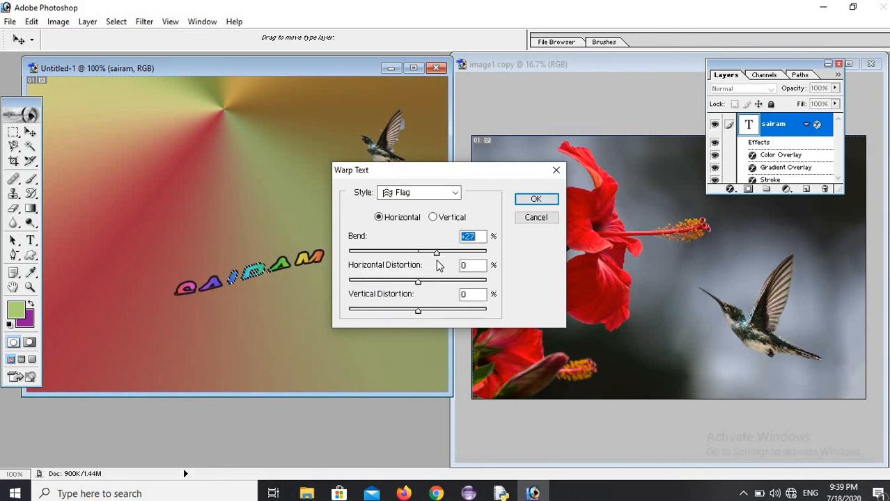
click(454, 193)
click(426, 348)
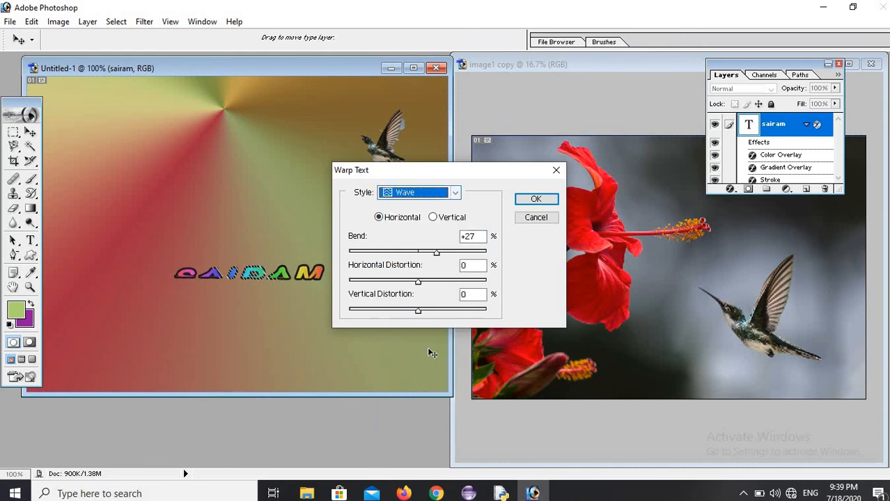
click(454, 192)
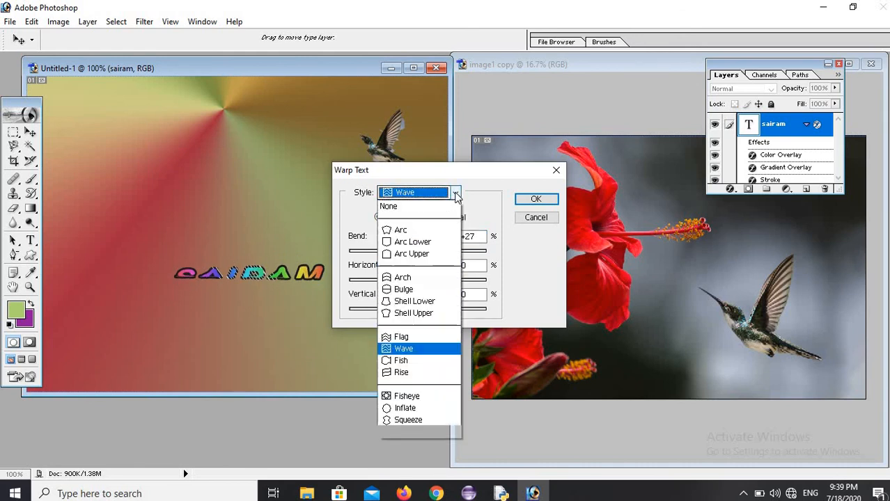
click(403, 373)
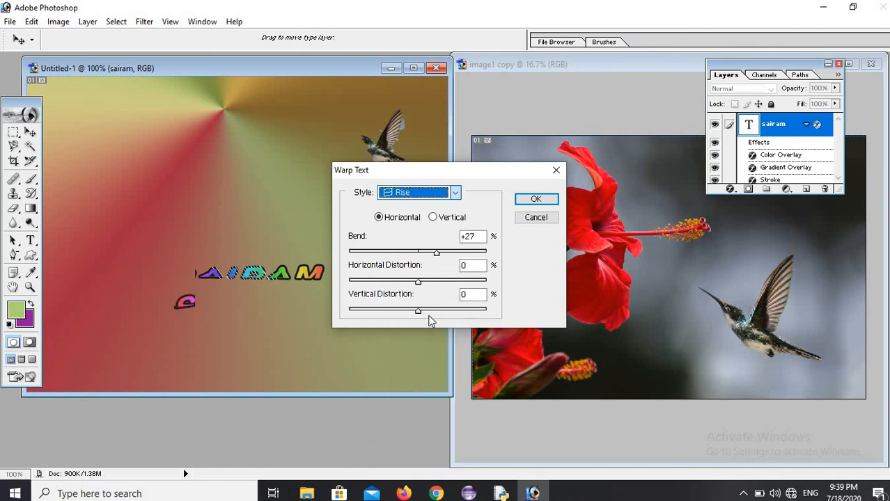
click(534, 218)
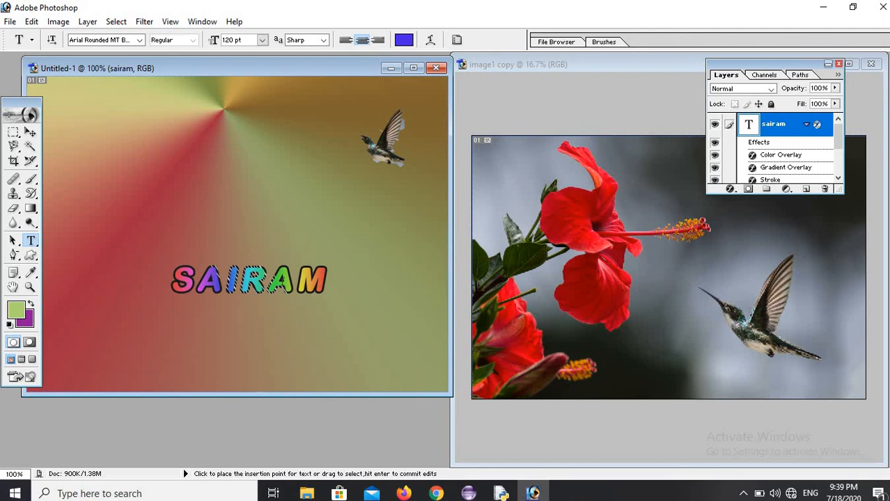
Draw a fleur-de-lis custom shape above and to the left of the text on the gradient canvas
click(31, 255)
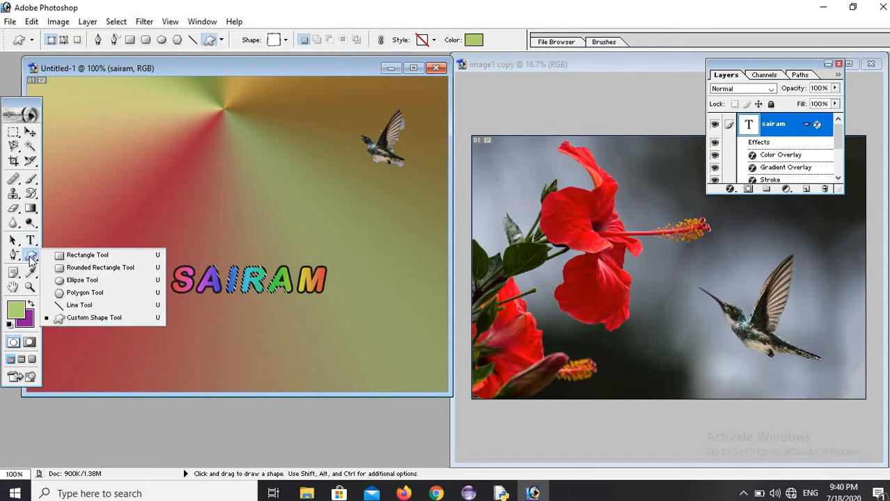
click(86, 318)
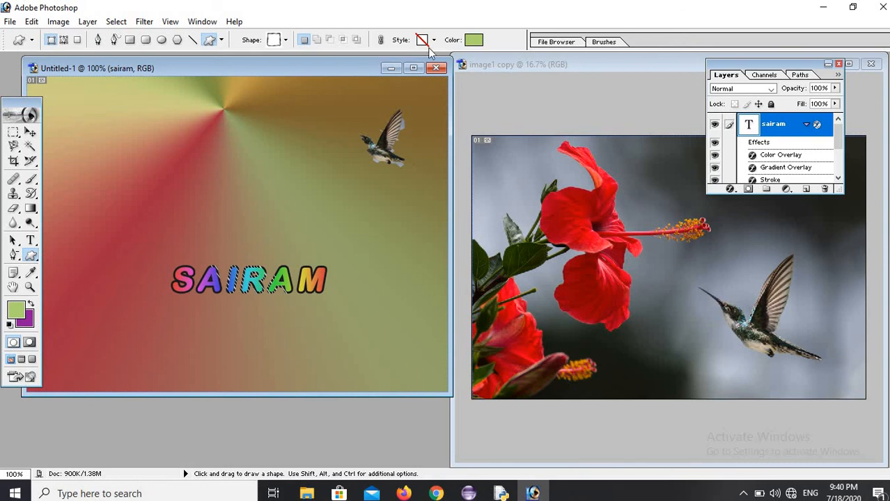
click(285, 40)
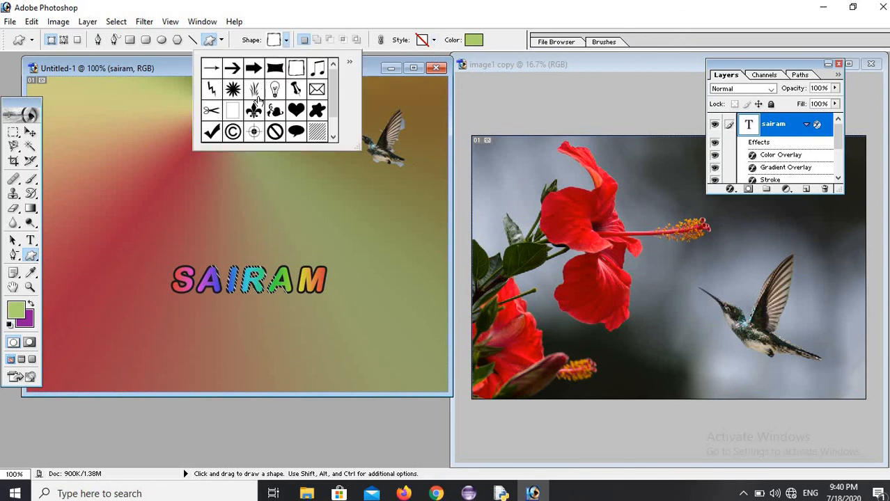
click(254, 110)
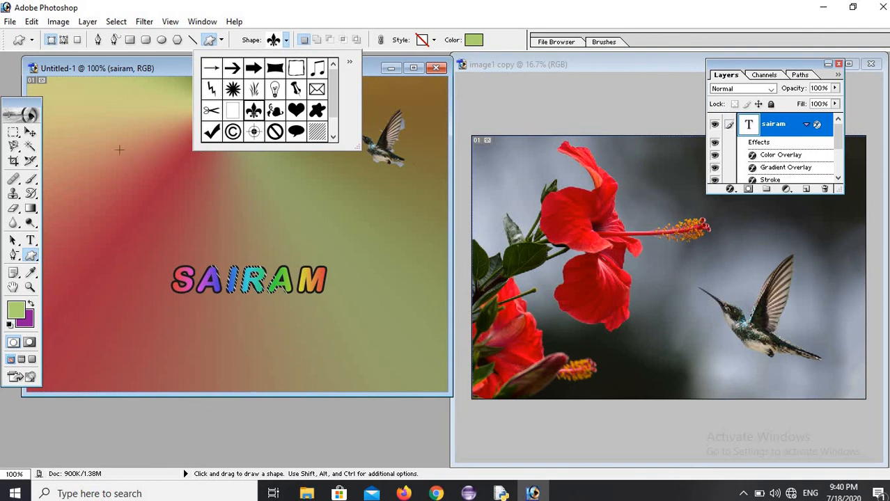
drag(105, 138, 154, 217)
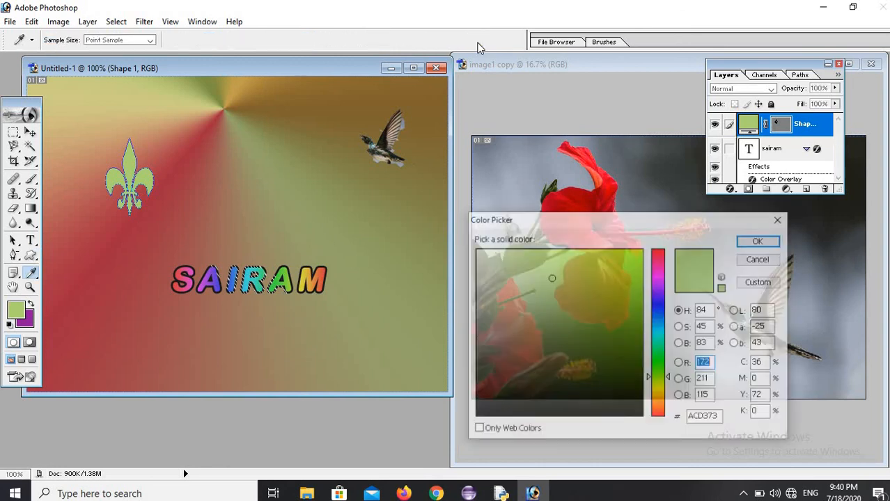
Try several hues for the fleur-de-lis shape and recolor it to the blue 7381D3
click(473, 39)
click(660, 277)
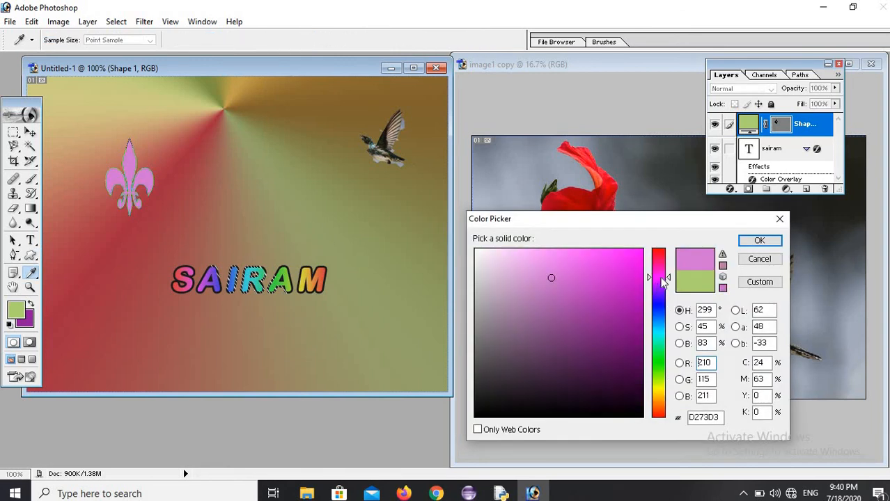
click(660, 259)
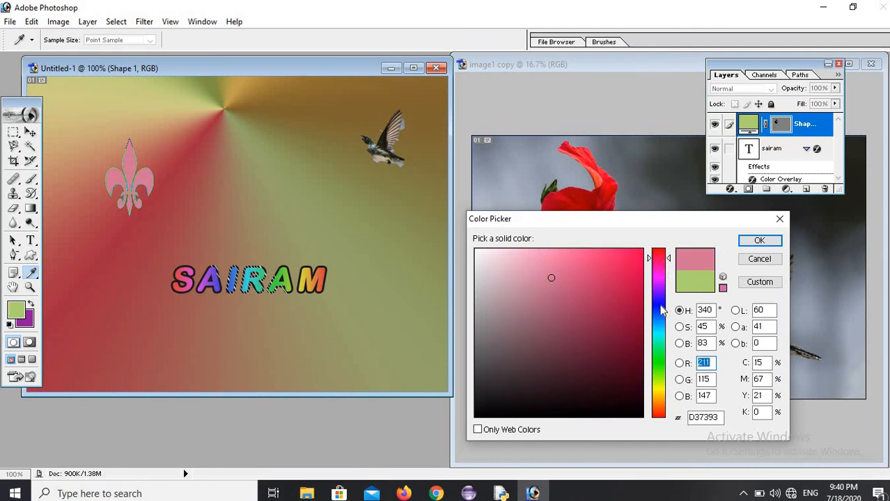
click(661, 305)
click(660, 373)
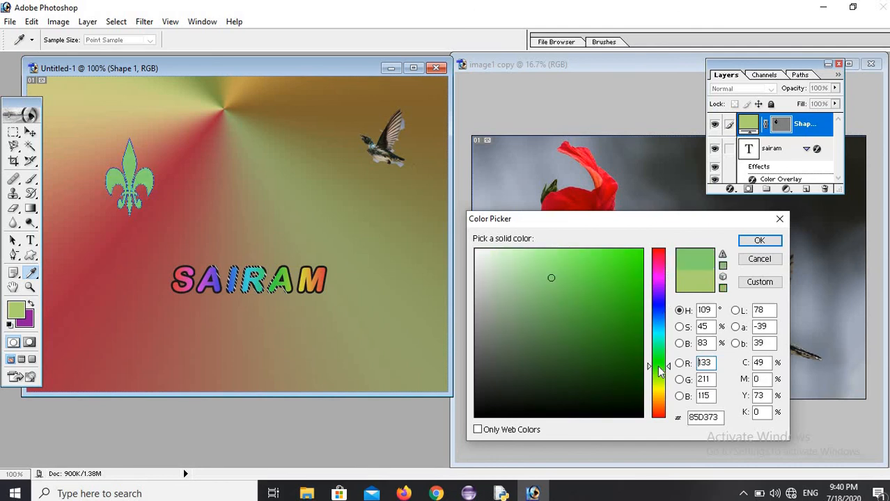
click(661, 411)
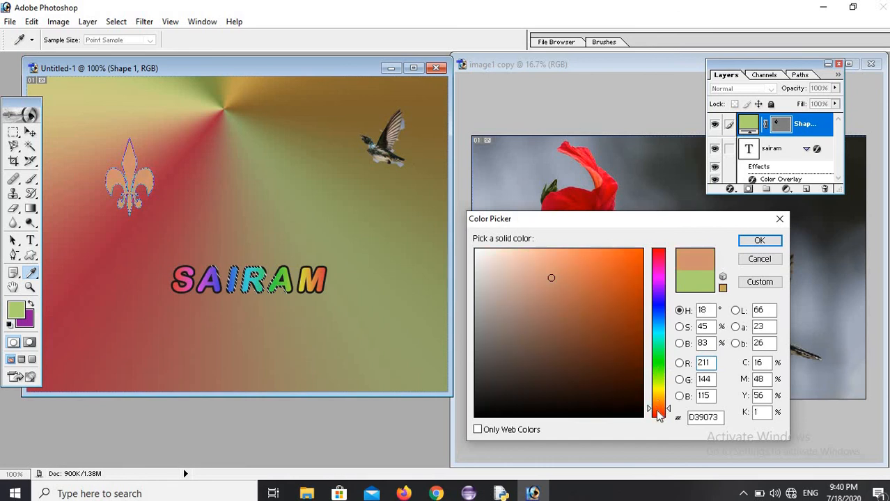
click(656, 412)
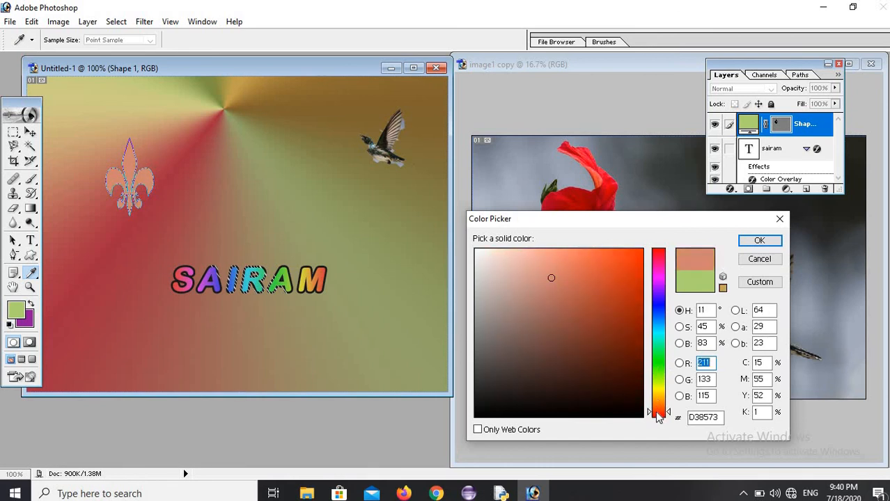
click(663, 309)
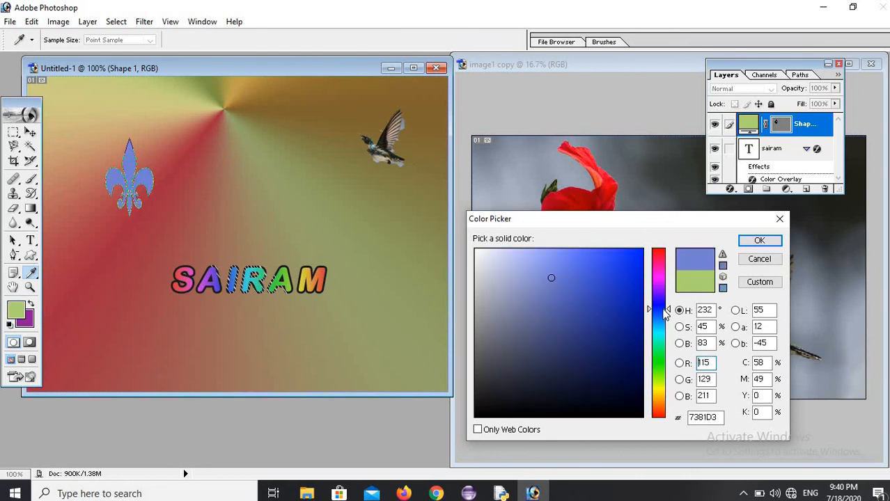
click(759, 240)
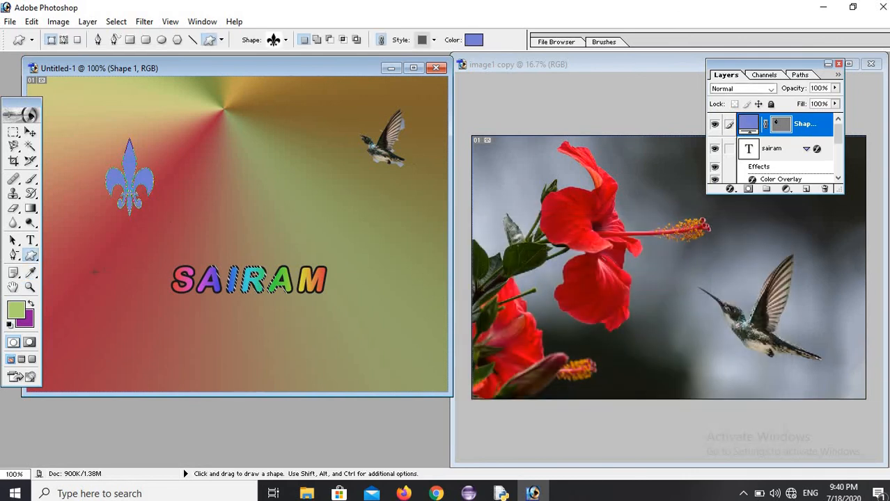
Draw three more blue fleur-de-lis shapes: one left of the text, one above it, and one near its upper-right end
drag(94, 271, 138, 333)
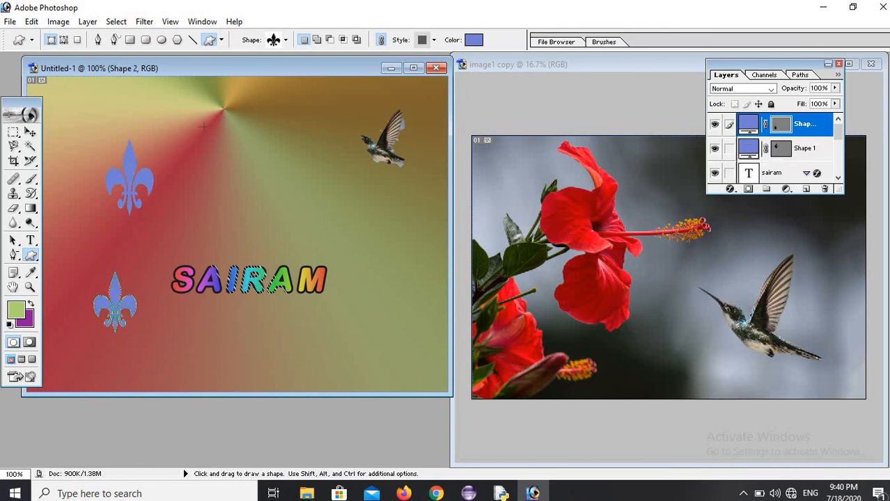
drag(251, 159, 281, 214)
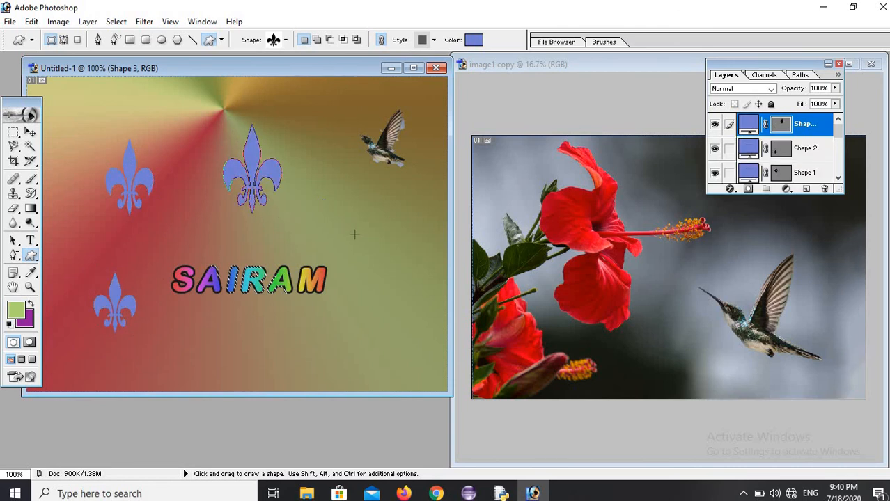
drag(355, 234, 386, 270)
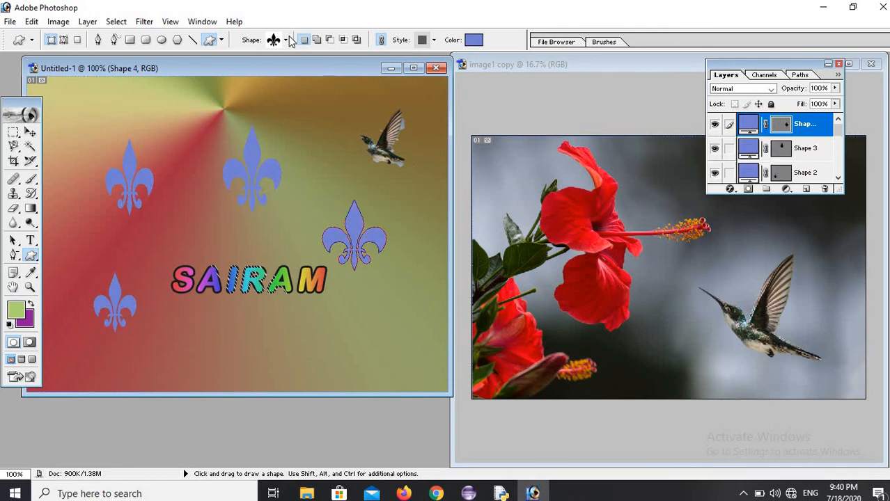
Add a new layer and draw a row of green grass custom shapes along the lower part of the canvas beneath the text
click(286, 40)
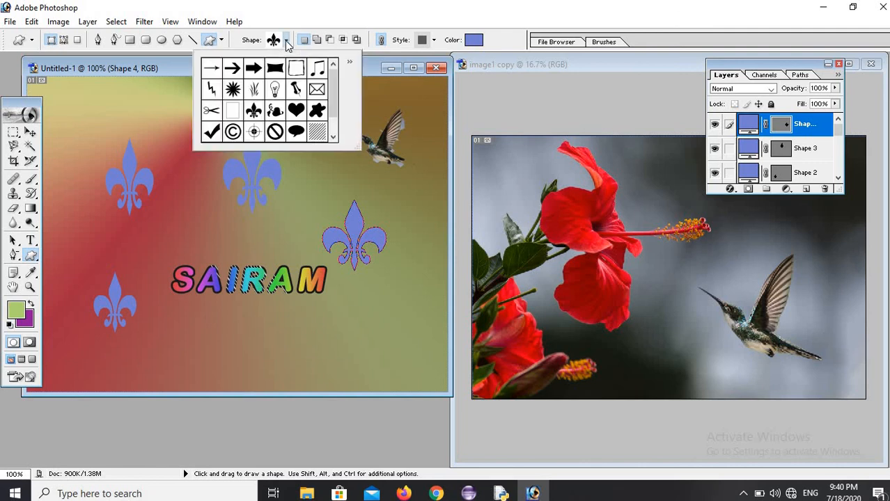
click(258, 88)
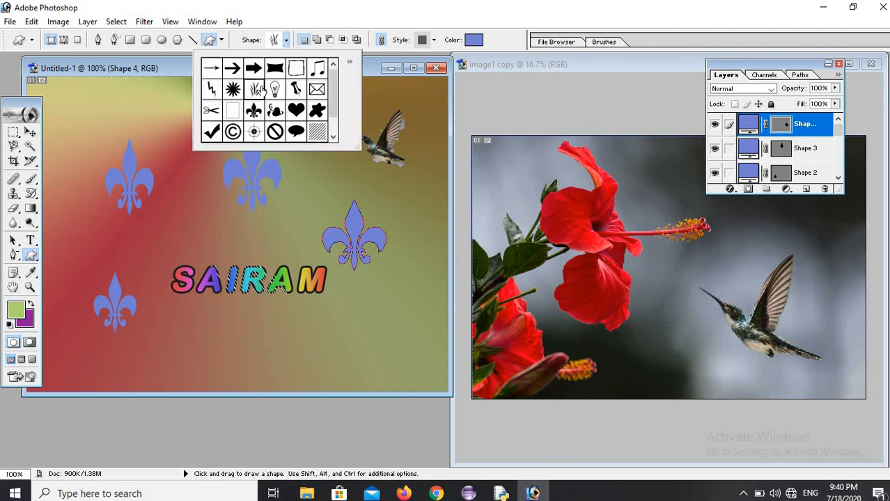
click(806, 190)
click(806, 190)
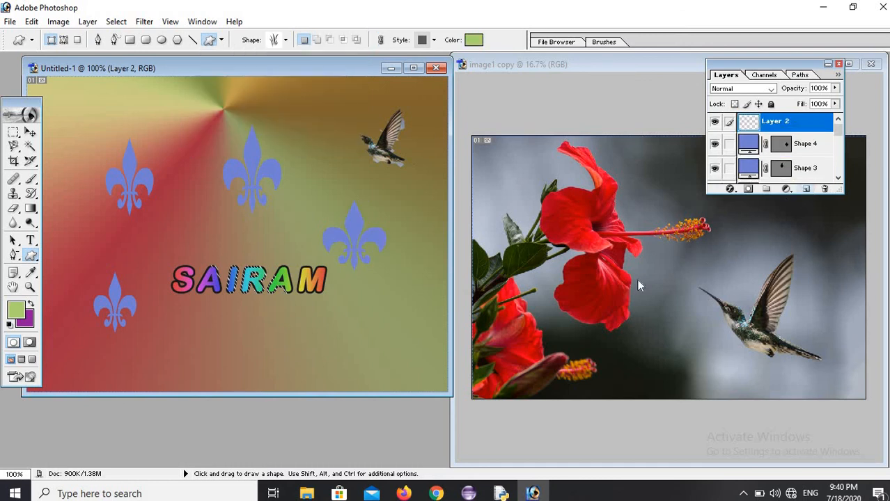
drag(372, 353, 408, 287)
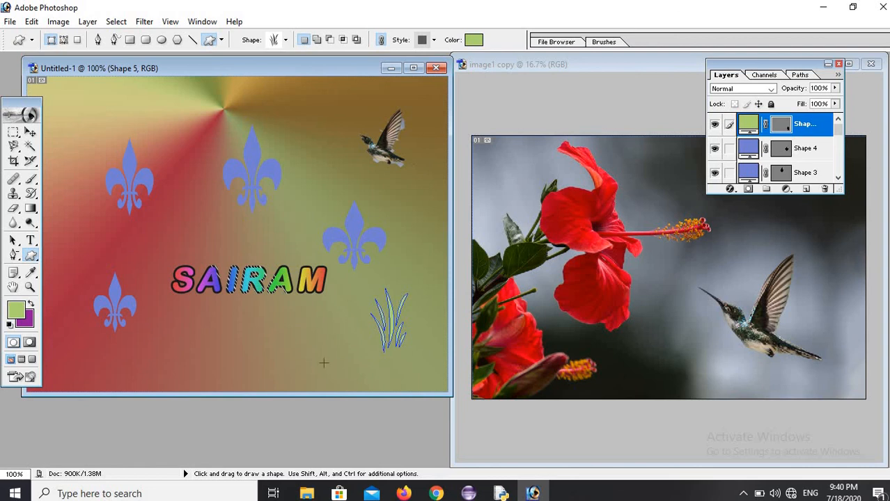
drag(324, 362, 358, 303)
drag(265, 375, 312, 309)
drag(214, 364, 259, 307)
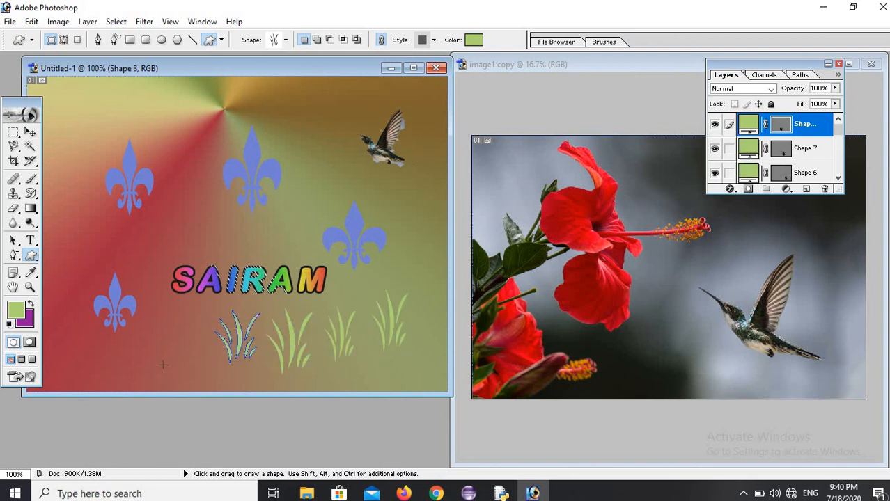
drag(164, 363, 201, 309)
drag(123, 359, 166, 325)
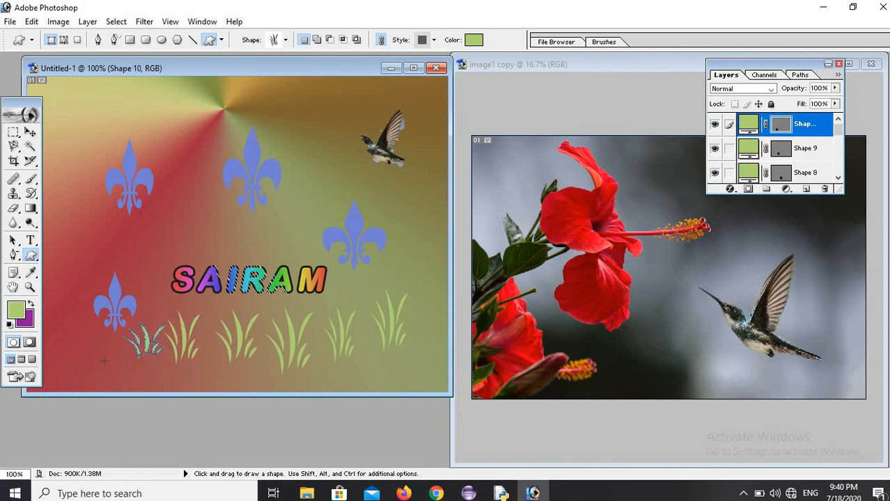
drag(85, 365, 110, 324)
Draw more green grass shapes of varying sizes up the canvas's left and right sides and in its upper-left area
drag(63, 338, 84, 263)
drag(100, 183, 103, 179)
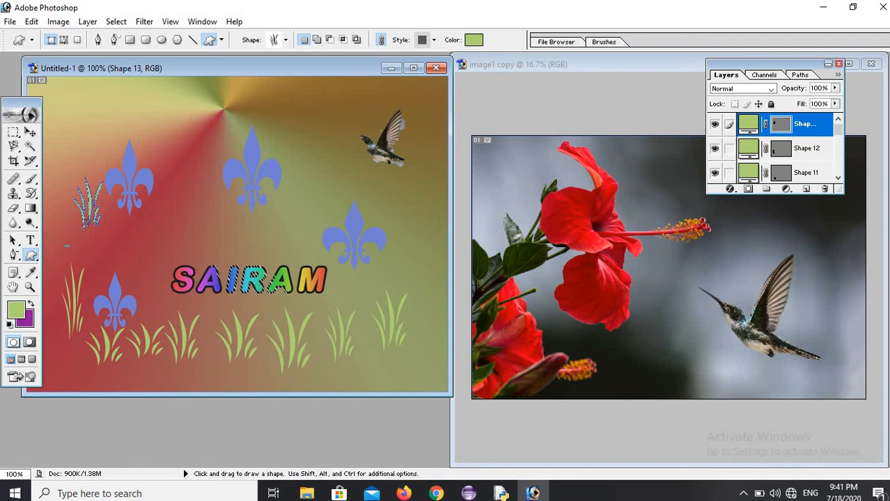
drag(67, 245, 83, 227)
drag(394, 292, 437, 231)
drag(412, 198, 436, 159)
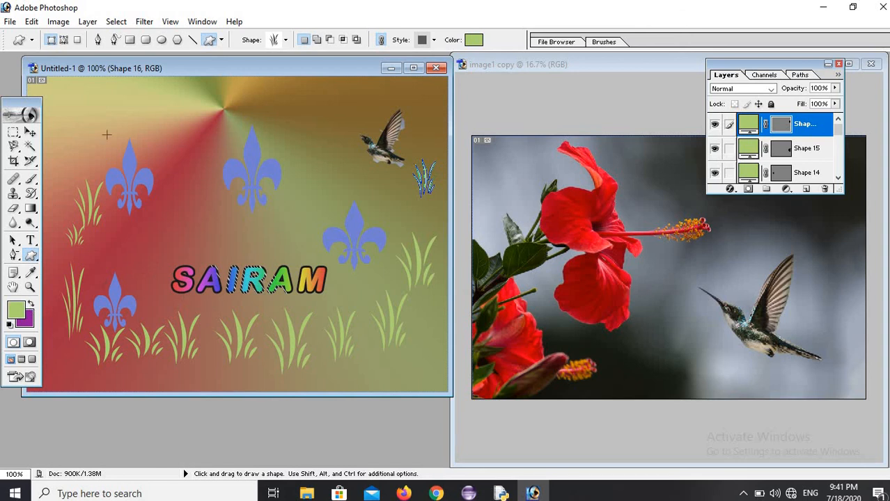
drag(82, 139, 136, 96)
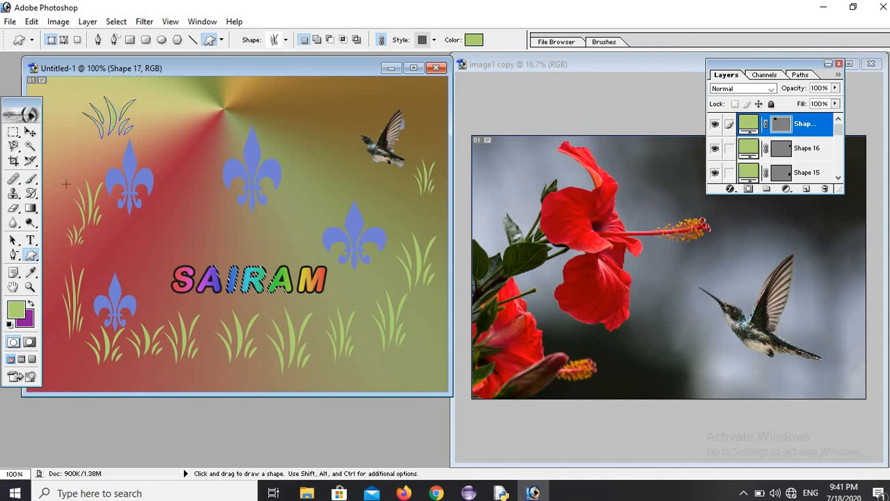
Choose the 134 px grass brush for the Brush tool and try painting with it on the topmost shape layer
click(32, 180)
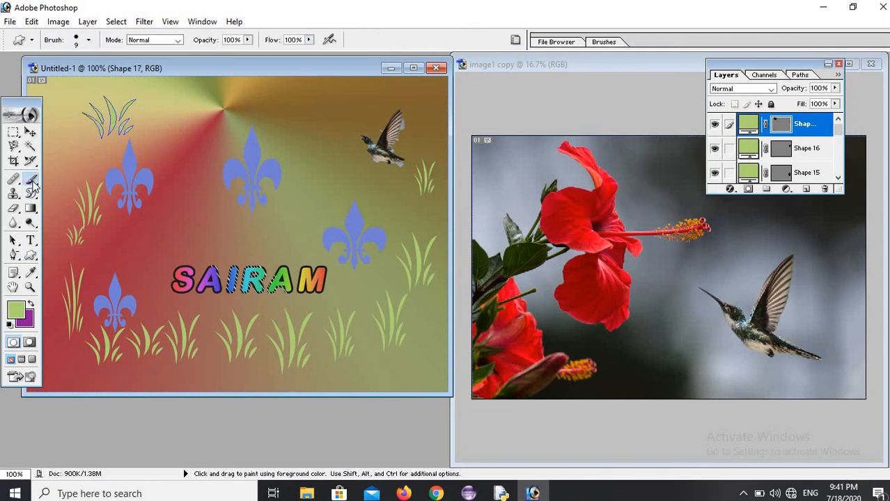
click(89, 179)
click(89, 40)
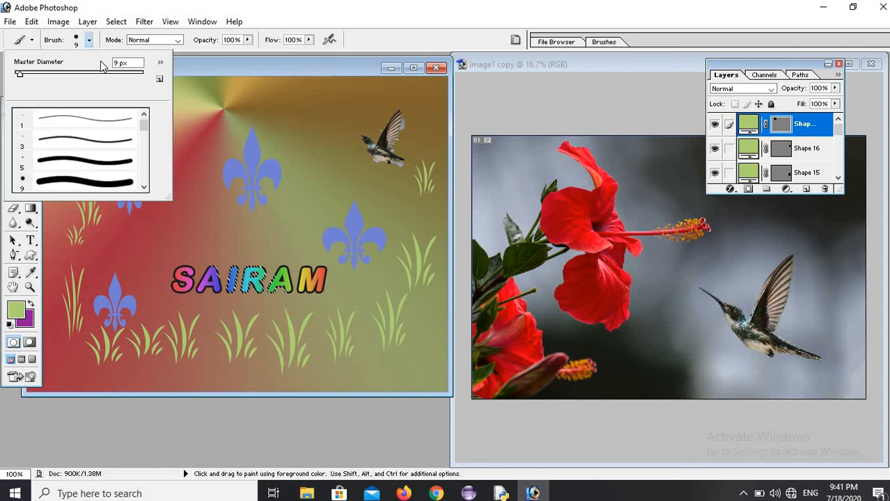
drag(144, 125, 138, 164)
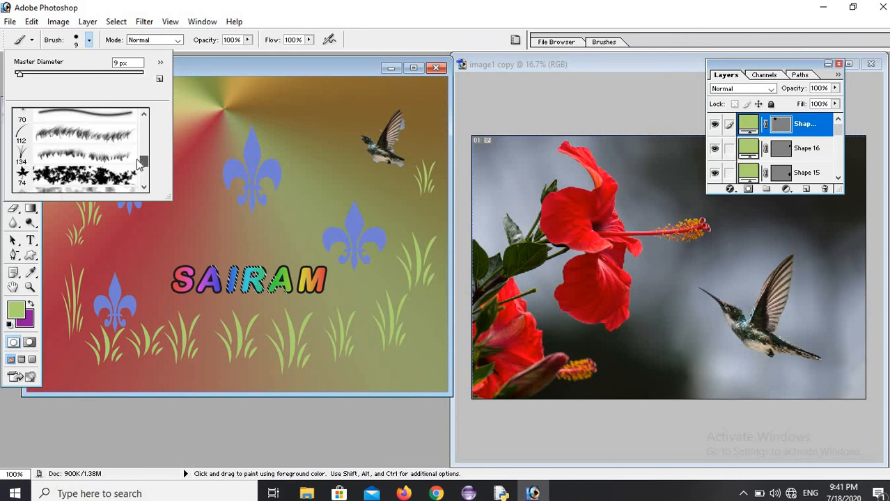
click(70, 160)
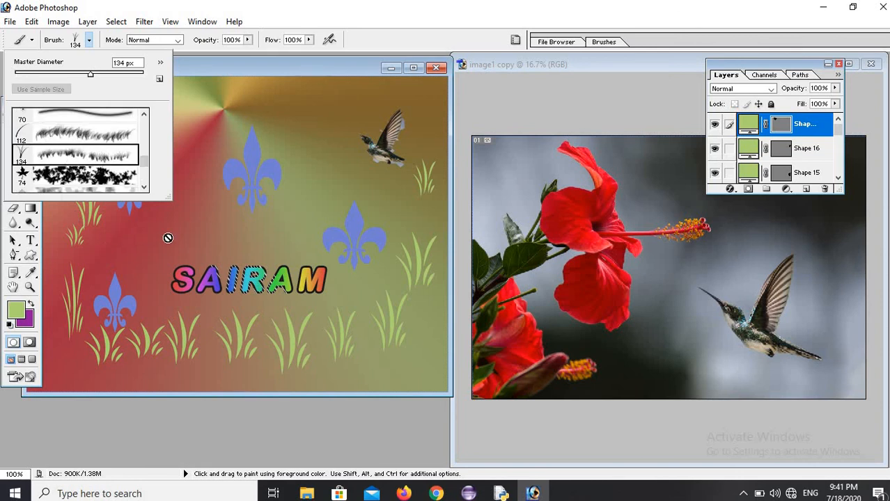
click(351, 192)
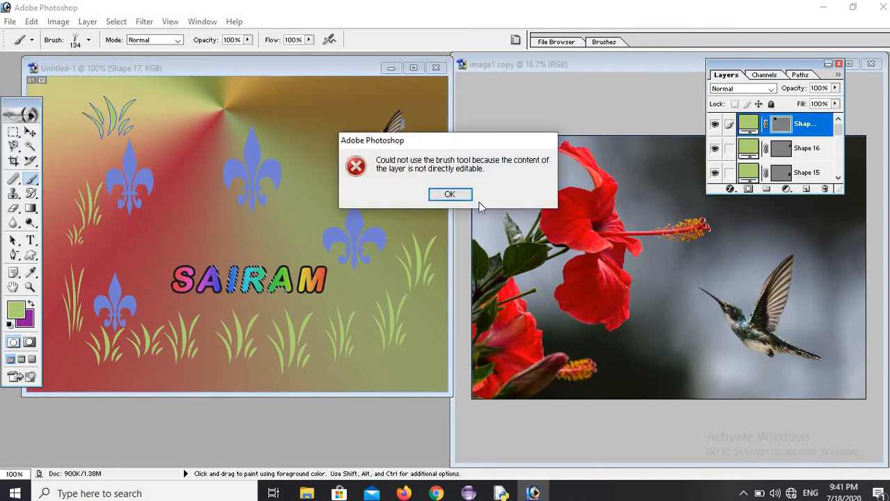
click(451, 195)
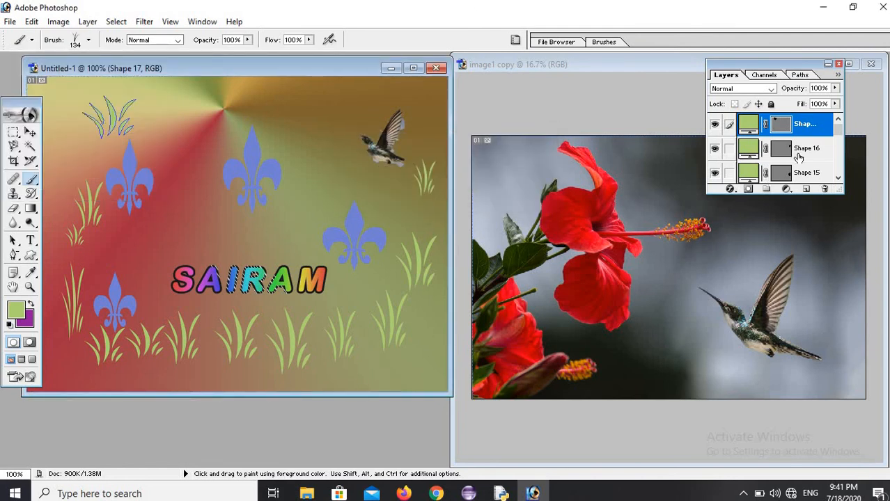
Add a new layer directly above Shape 15 and paint multicolored grass blades across the canvas with the 134 px brush
click(799, 157)
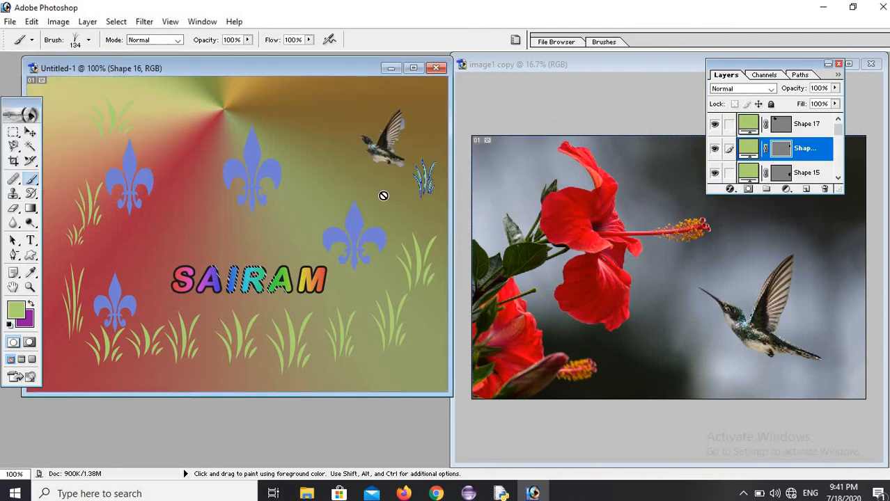
click(813, 180)
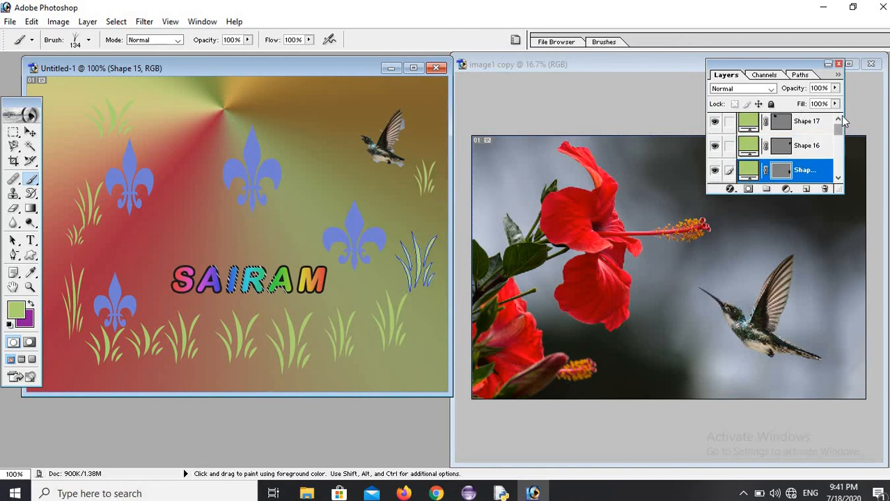
click(805, 189)
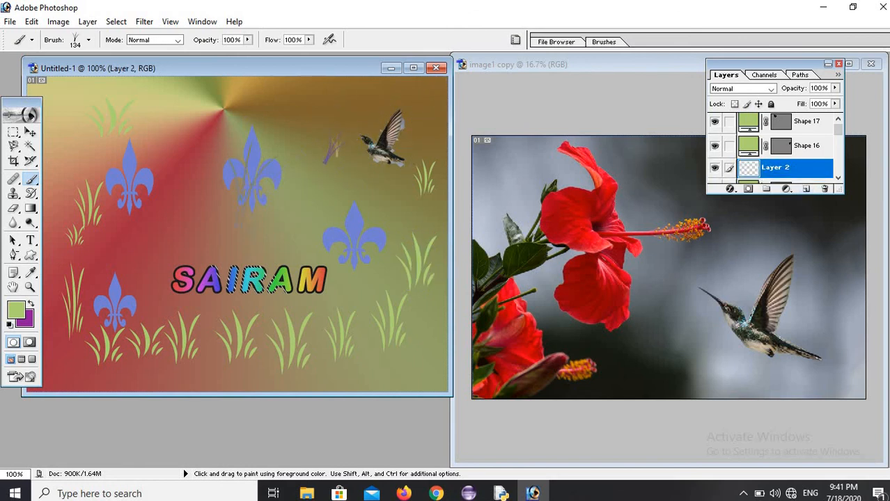
mouse_move(196, 187)
mouse_down()
mouse_move(164, 220)
mouse_move(182, 213)
mouse_move(171, 195)
mouse_move(182, 184)
mouse_move(194, 203)
mouse_move(317, 222)
mouse_move(323, 160)
mouse_move(289, 167)
mouse_move(299, 143)
mouse_move(282, 105)
mouse_move(216, 115)
mouse_move(216, 104)
mouse_move(185, 101)
mouse_move(167, 111)
mouse_move(199, 136)
mouse_move(153, 115)
mouse_move(80, 112)
mouse_move(98, 174)
mouse_move(126, 215)
mouse_move(126, 236)
mouse_move(97, 233)
mouse_move(153, 261)
mouse_move(194, 327)
mouse_move(320, 292)
mouse_move(390, 348)
mouse_move(387, 278)
mouse_move(417, 306)
mouse_move(394, 201)
mouse_move(387, 327)
mouse_up()
mouse_move(125, 376)
mouse_down()
mouse_move(76, 342)
mouse_move(126, 348)
mouse_move(188, 299)
mouse_move(236, 334)
mouse_move(348, 334)
mouse_move(342, 306)
mouse_move(404, 327)
mouse_move(380, 251)
mouse_move(366, 143)
mouse_move(373, 171)
mouse_move(345, 104)
mouse_move(337, 139)
mouse_move(365, 118)
mouse_move(254, 105)
mouse_move(306, 115)
mouse_up()
drag(129, 108, 156, 104)
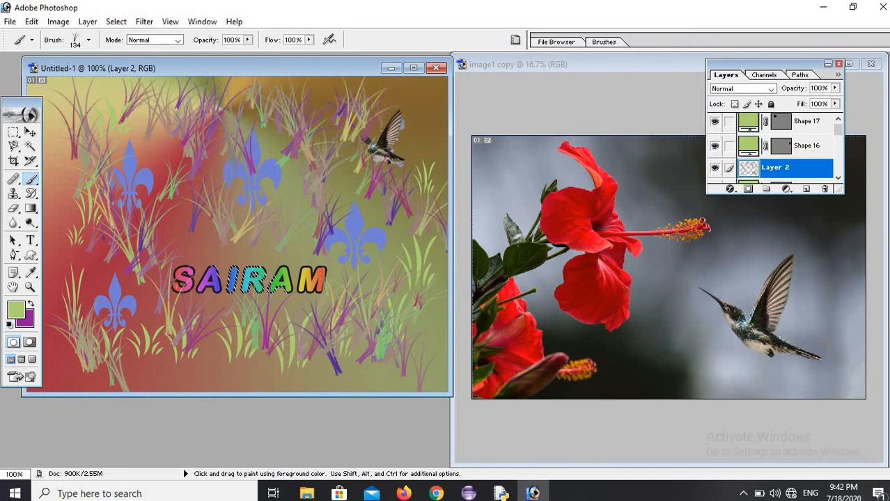
mouse_move(108, 209)
mouse_down()
mouse_move(66, 223)
mouse_move(97, 240)
mouse_move(132, 244)
mouse_up()
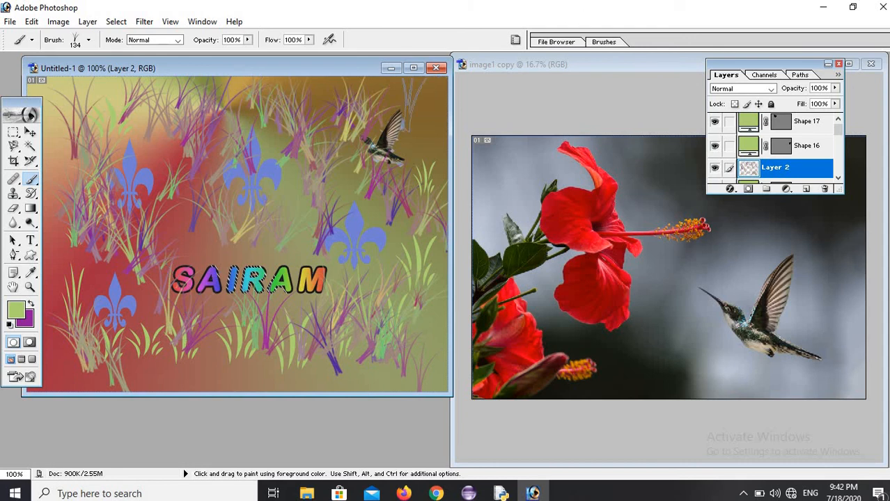
Save the composition as saisri in Photoshop format in the sample pictures folder and switch to the image1 copy document
click(10, 22)
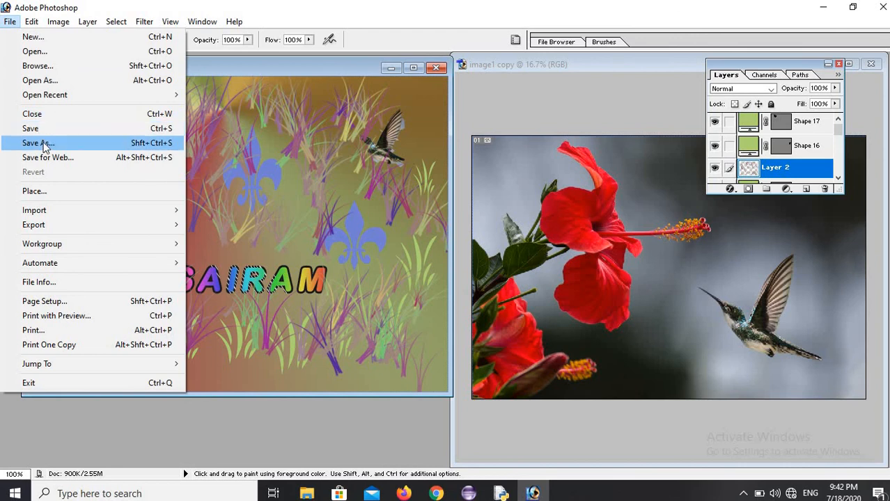
click(43, 144)
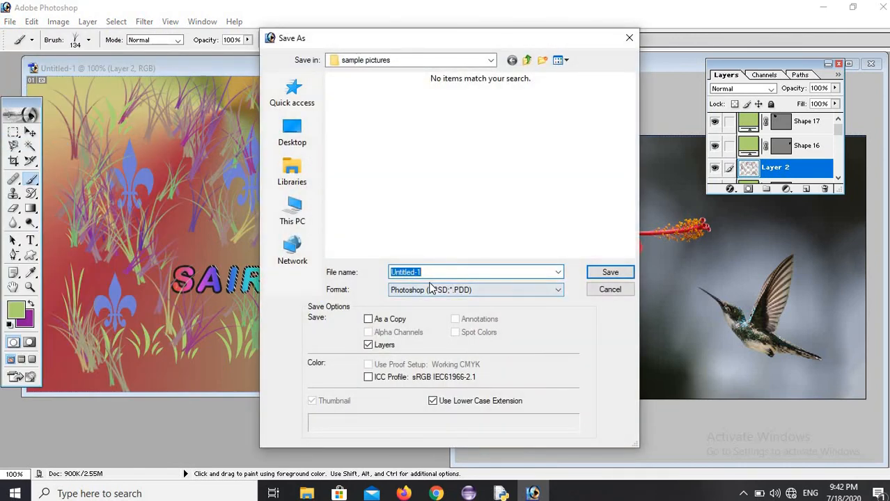
text(saisri)
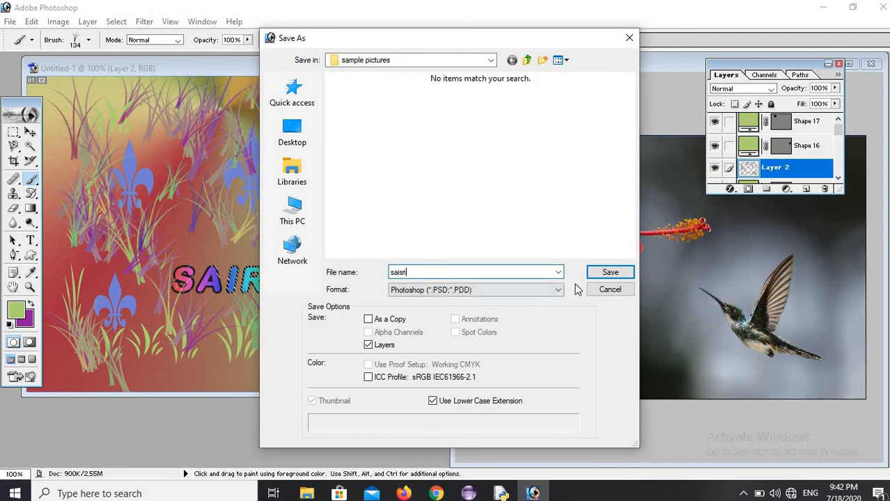
click(607, 272)
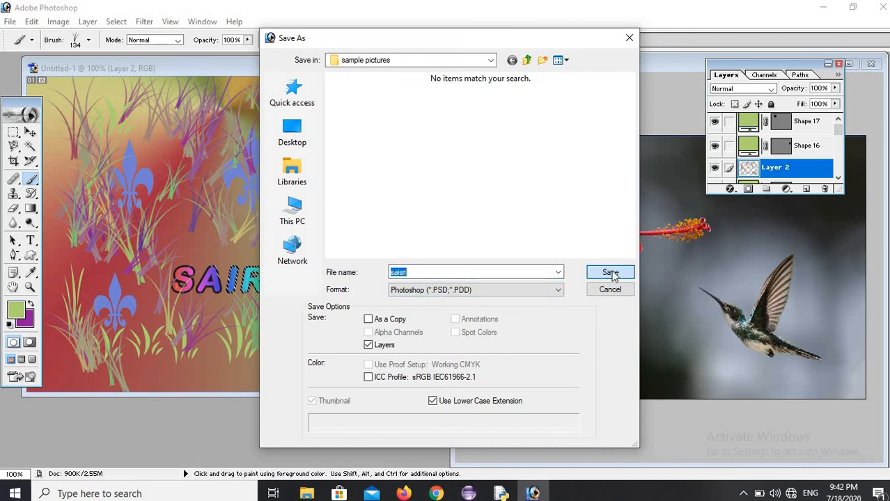
click(609, 272)
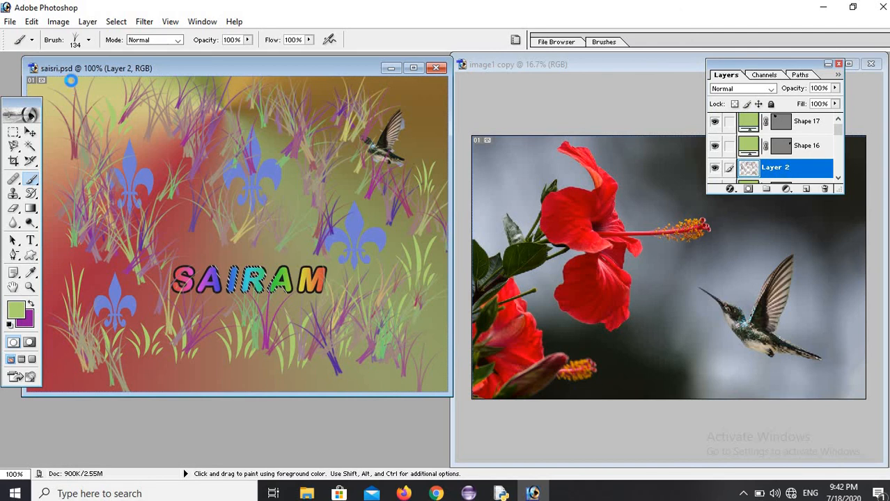
key(ctrl+Tab)
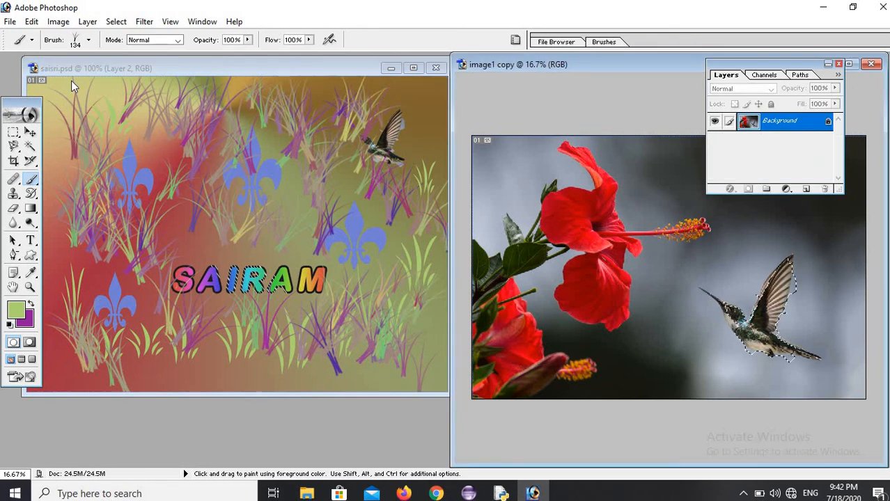